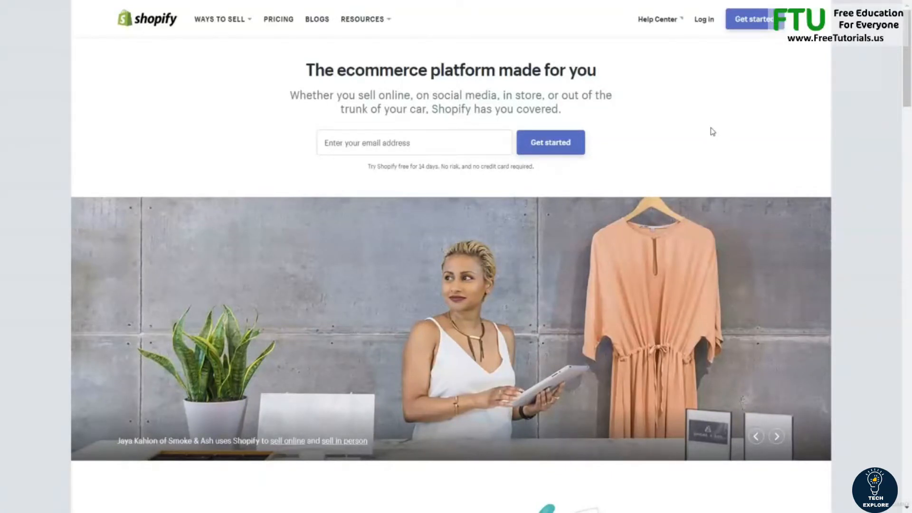
Step: Enter the owner's email address on the homepage to start the free trial
{"action": "left_click", "coordinate": [409, 141]}
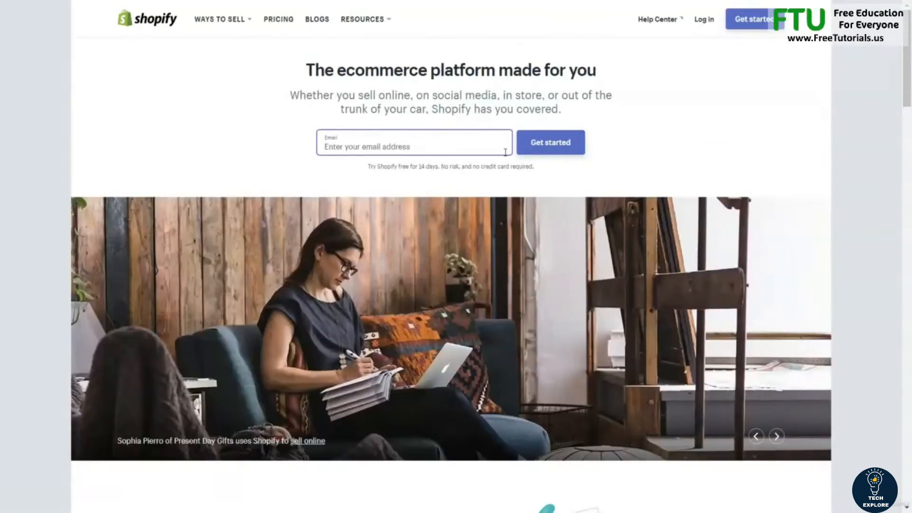
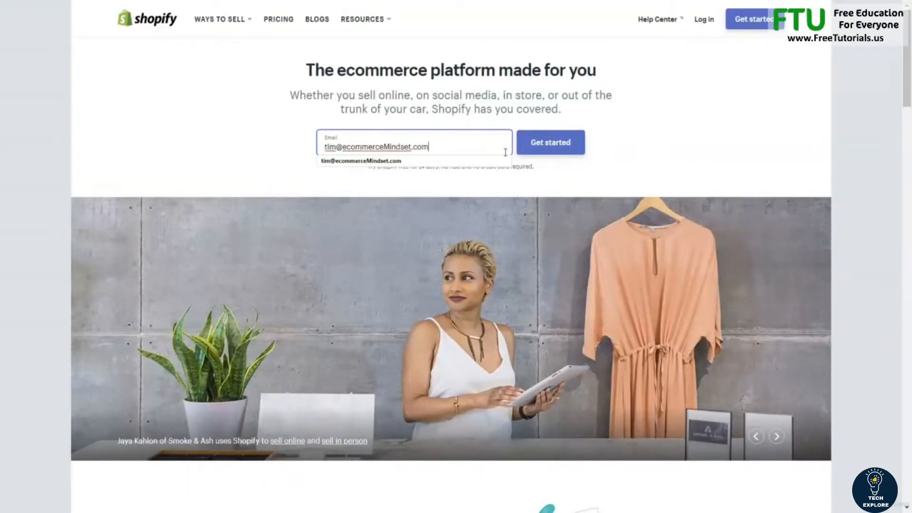
{"action": "left_click", "coordinate": [551, 142]}
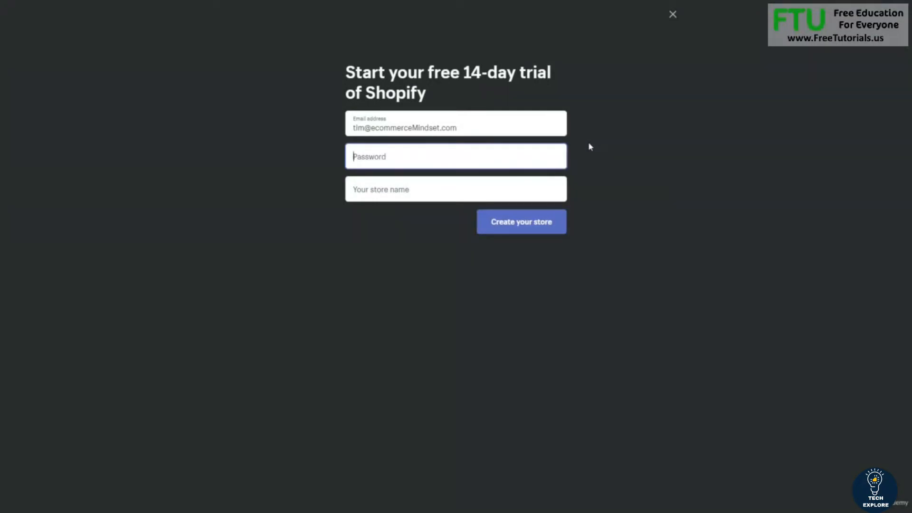
Step: Set the account password, name the store TimsBargainDeals, and create the store
{"action": "type", "text": "••••••••••••"}
{"action": "left_click", "coordinate": [460, 189]}
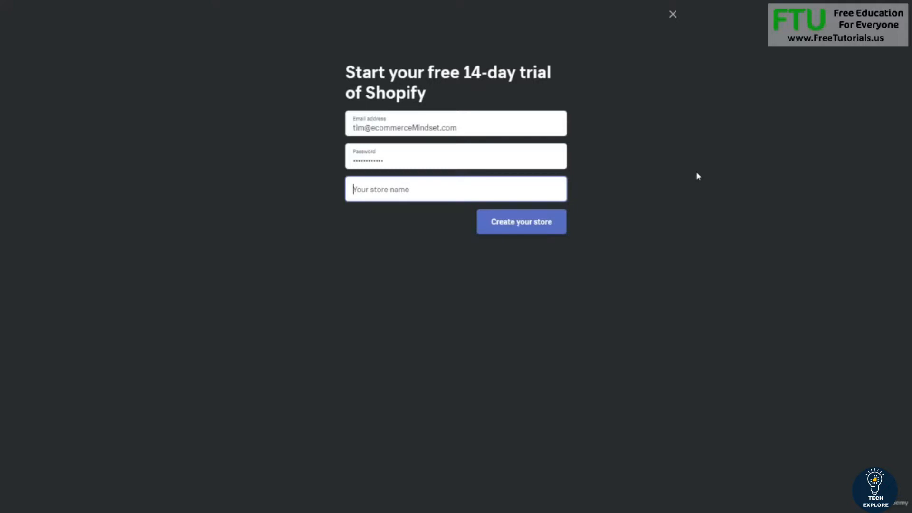
{"action": "type", "text": "Tim"}
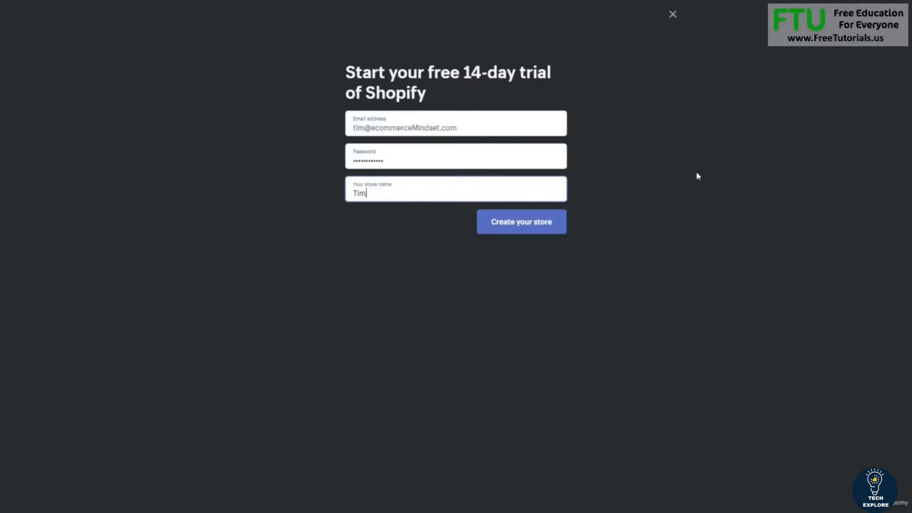
{"action": "type", "text": "sBargainDeals"}
{"action": "left_click", "coordinate": [543, 229]}
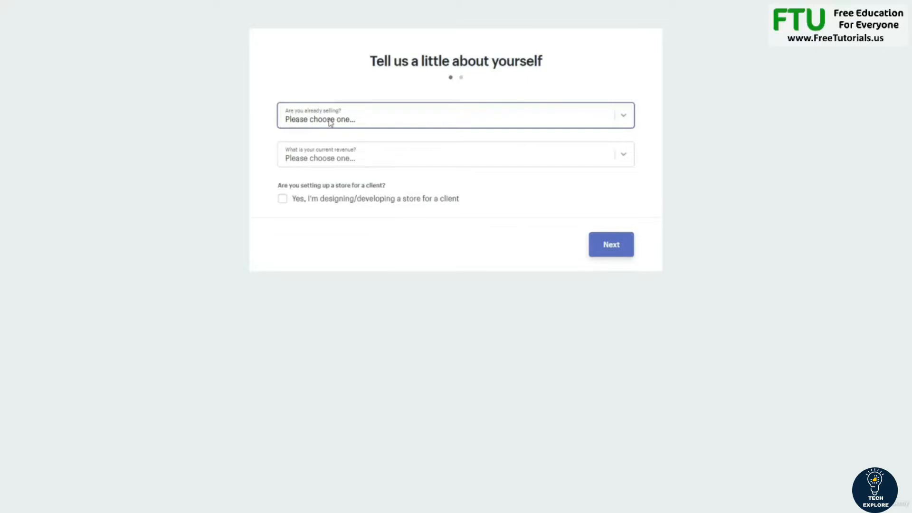
Step: Answer "I'm not selling products yet" and "$0 (I'm just getting started)", then continue
{"action": "left_click", "coordinate": [368, 124]}
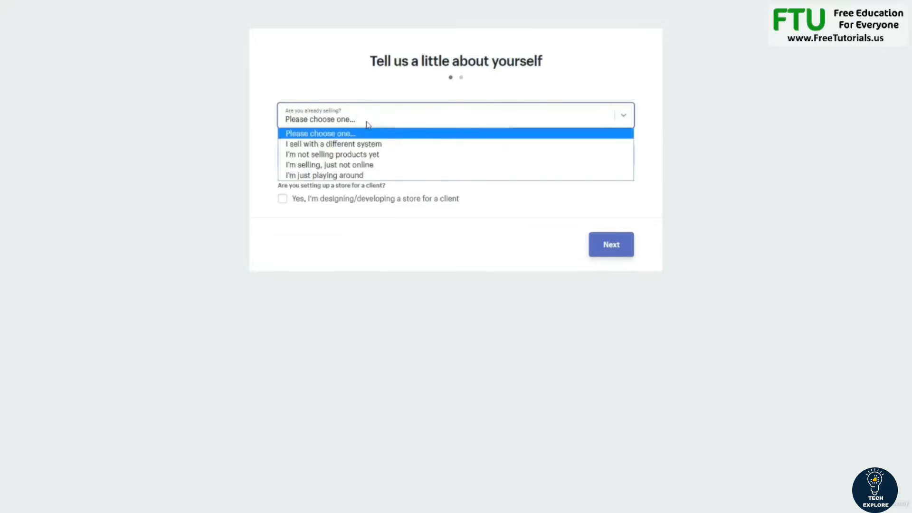
{"action": "left_click", "coordinate": [362, 157]}
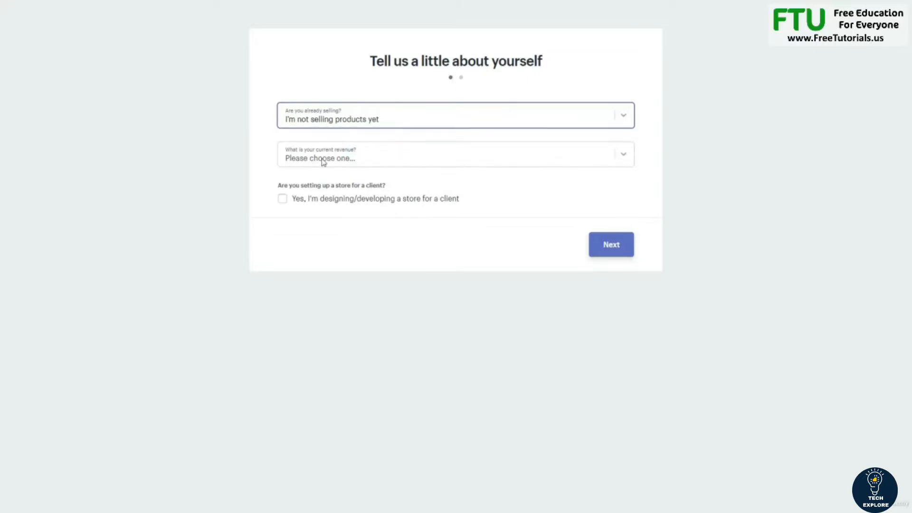
{"action": "left_click", "coordinate": [373, 156]}
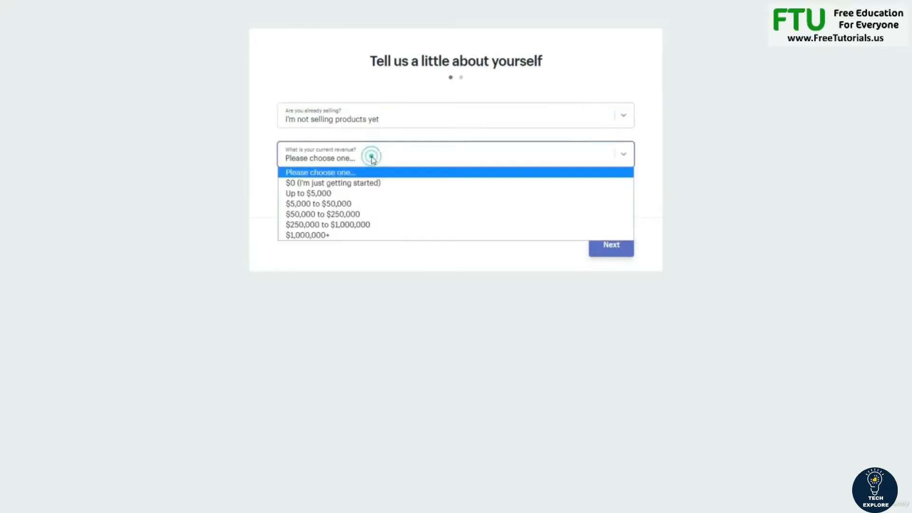
{"action": "left_click", "coordinate": [342, 183]}
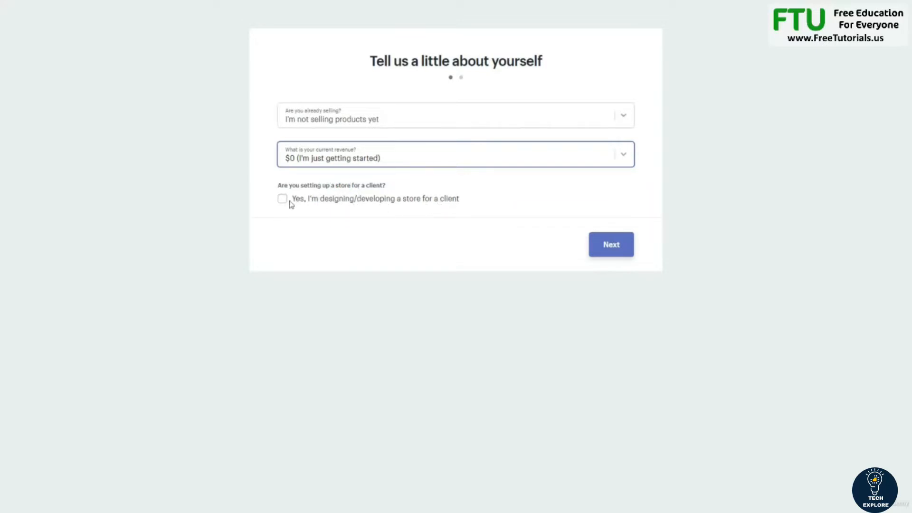
{"action": "left_click", "coordinate": [620, 250]}
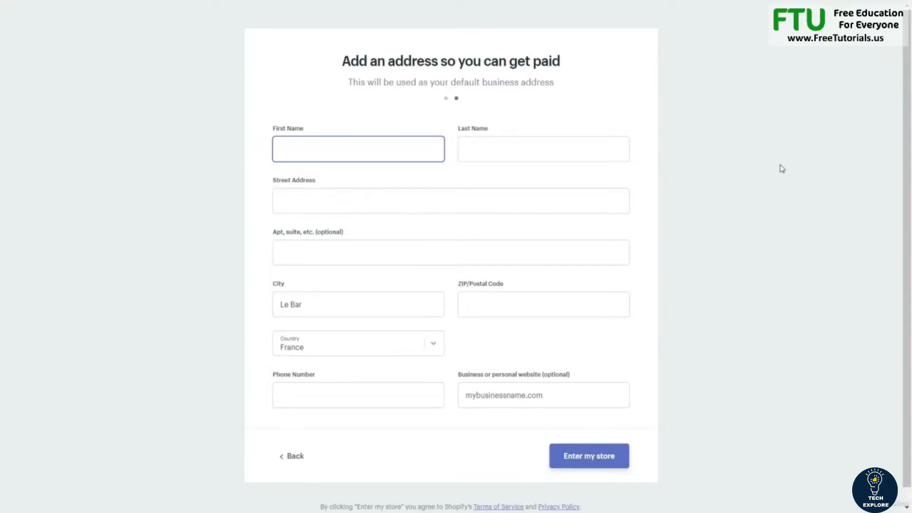
Step: Fill in the owner's first name, last name, street address and postal code
{"action": "key", "text": "Tab"}
{"action": "key", "text": "Tab"}
{"action": "type", "text": "123"}
{"action": "key", "text": "Tab"}
{"action": "key", "text": "Tab"}
{"action": "key", "text": "Tab"}
{"action": "type", "text": "06000"}
{"action": "key", "text": "Tab"}
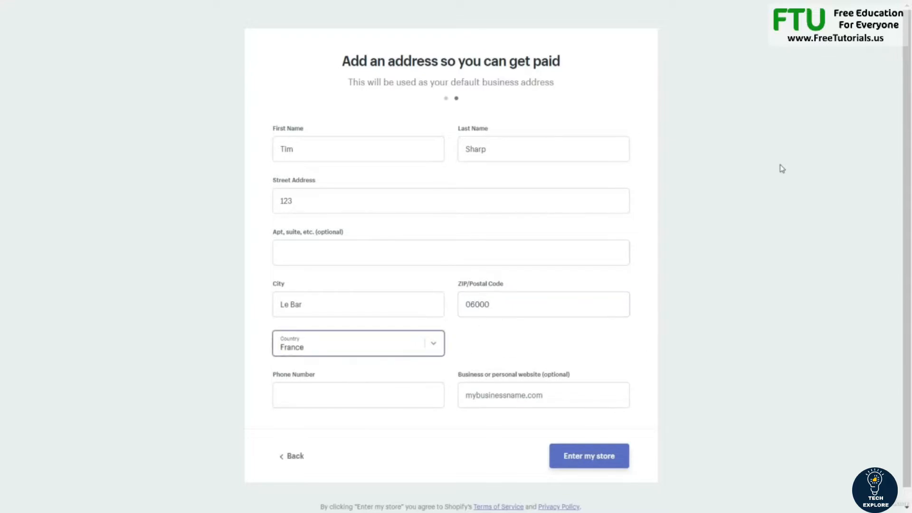
Step: Enter the owner's phone number and submit the address to enter the store
{"action": "left_click", "coordinate": [401, 398]}
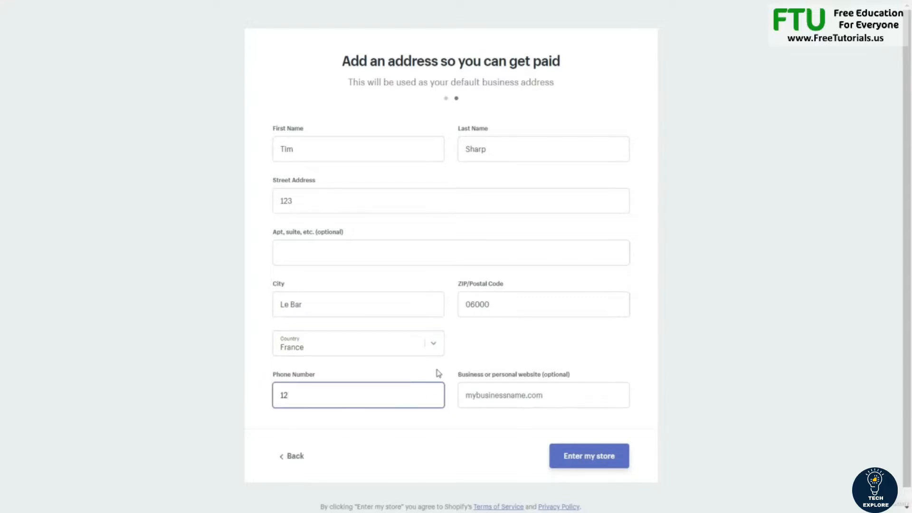
{"action": "key", "text": "BackSpace"}
{"action": "key", "text": "BackSpace"}
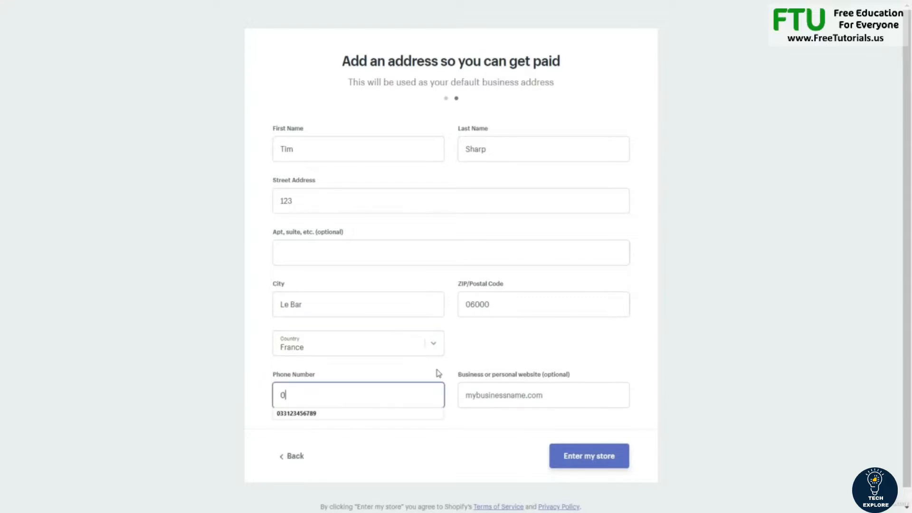
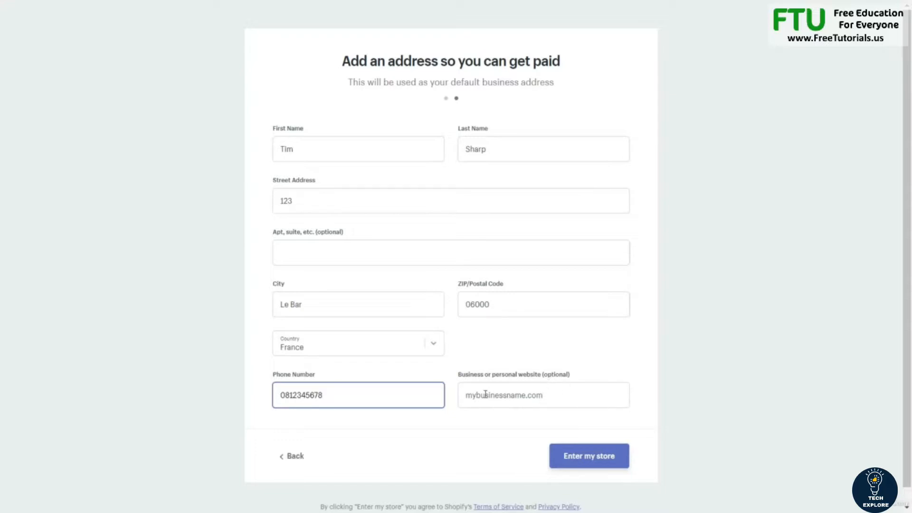
{"action": "left_click", "coordinate": [567, 463]}
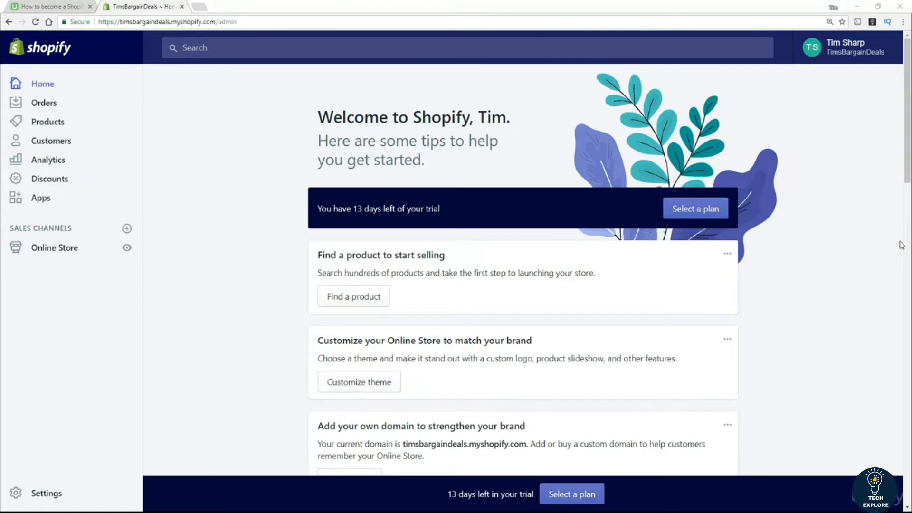
Step: Close the old tutorial browser tab, leaving only the store admin Home open
{"action": "left_click", "coordinate": [815, 306]}
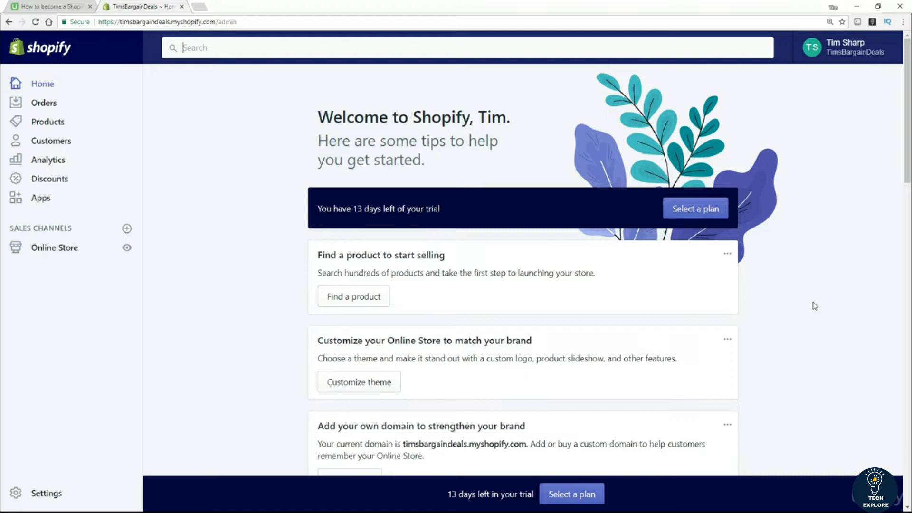
{"action": "left_click", "coordinate": [89, 6]}
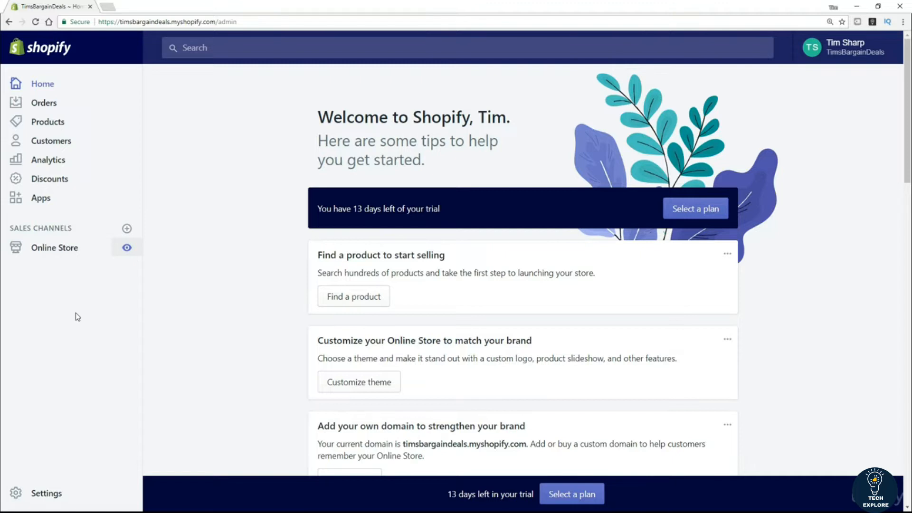
Step: Preview the live TimsBargainDeals storefront in a new tab, then return to admin
{"action": "left_click", "coordinate": [127, 249]}
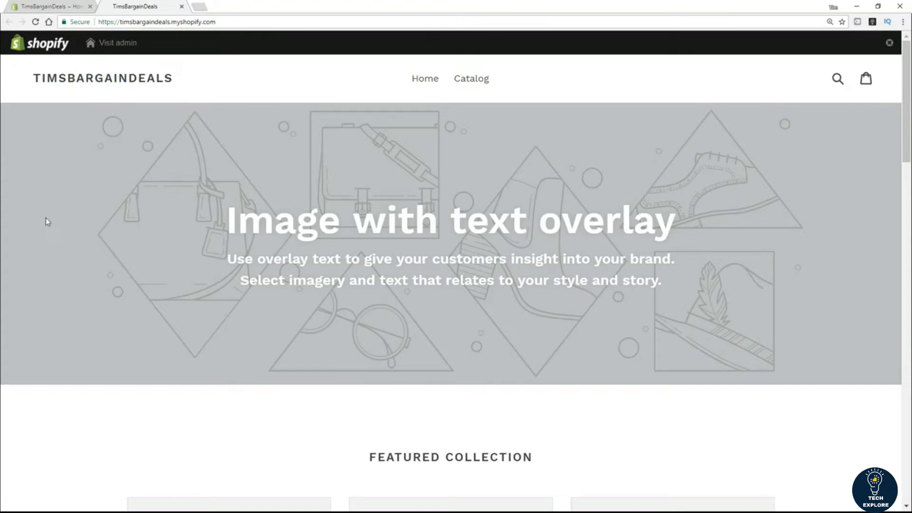
{"action": "left_click", "coordinate": [68, 13]}
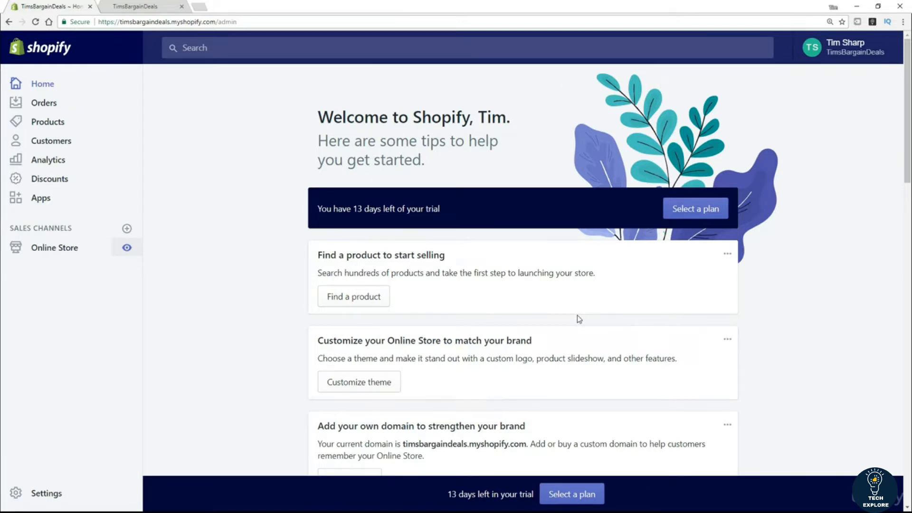
{"action": "left_click", "coordinate": [242, 48]}
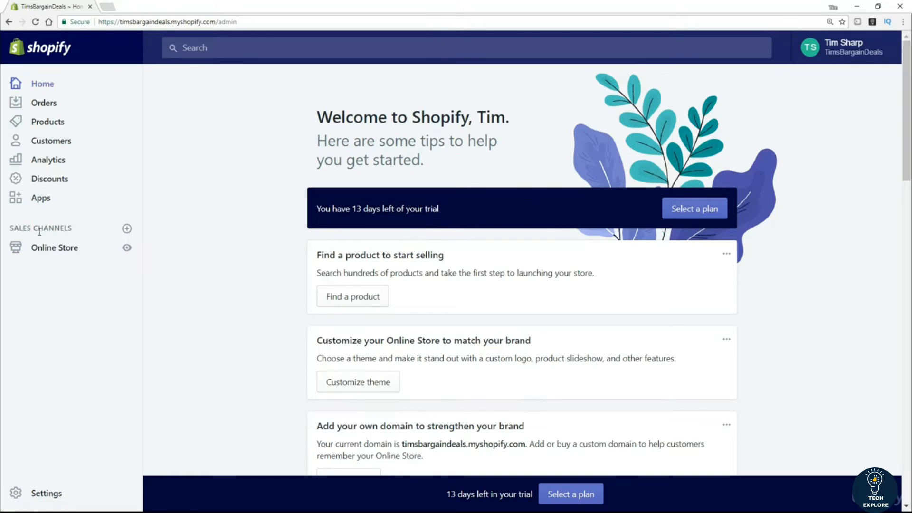
{"action": "mouse_move", "coordinate": [76, 231]}
{"action": "left_mouse_down"}
{"action": "mouse_move", "coordinate": [11, 228]}
{"action": "mouse_move", "coordinate": [72, 229]}
{"action": "left_mouse_up"}
{"action": "left_click", "coordinate": [13, 227]}
{"action": "left_click", "coordinate": [126, 230]}
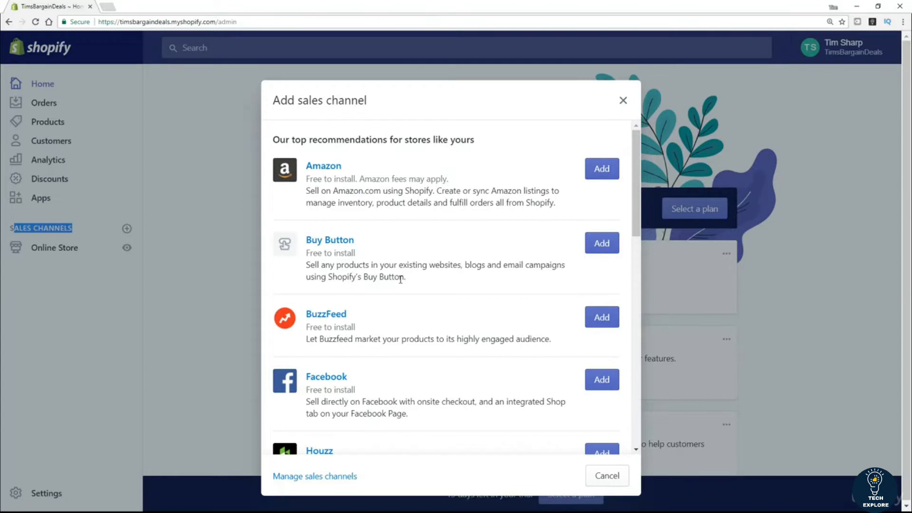
{"action": "scroll", "coordinate": [373, 366], "scroll_direction": "down", "scroll_amount": 1}
{"action": "scroll", "coordinate": [373, 366], "scroll_direction": "down", "scroll_amount": 2}
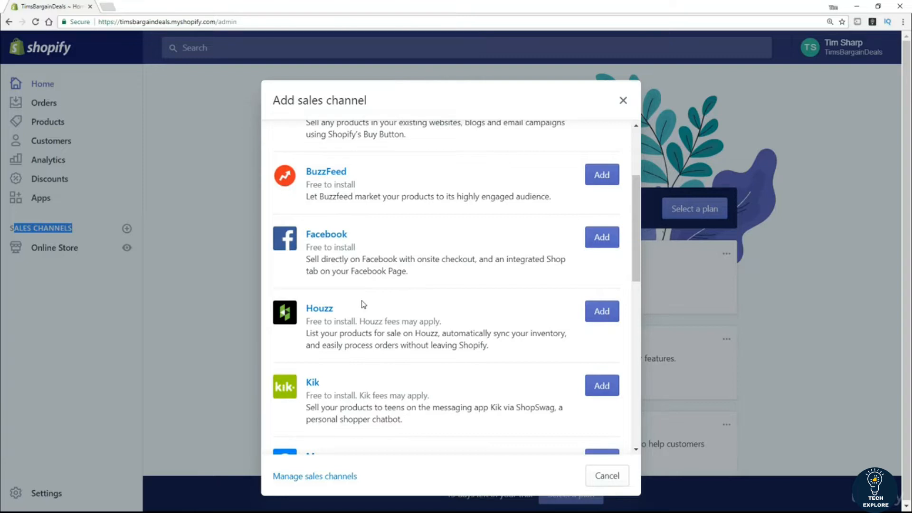
{"action": "left_click", "coordinate": [623, 101]}
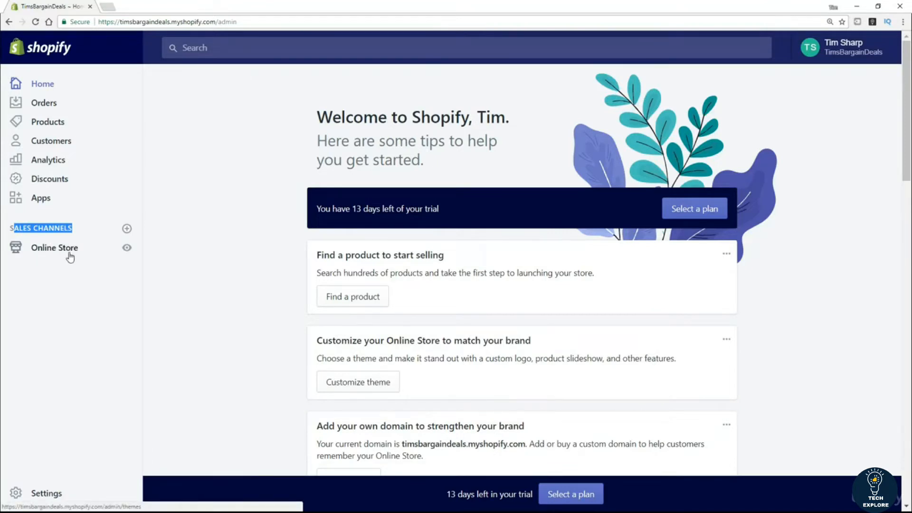
{"action": "left_click", "coordinate": [68, 426]}
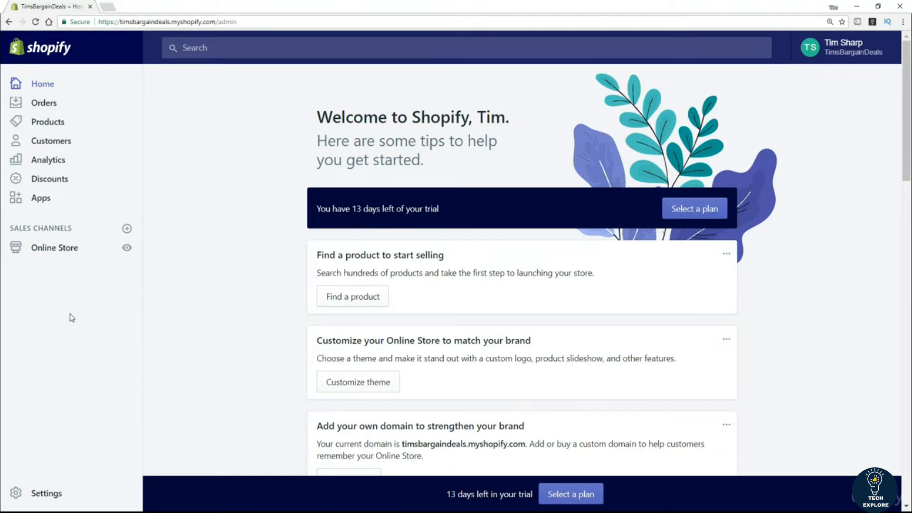
Step: Open Settings > General and select the TimsBargainDeals store name value
{"action": "left_click", "coordinate": [47, 494]}
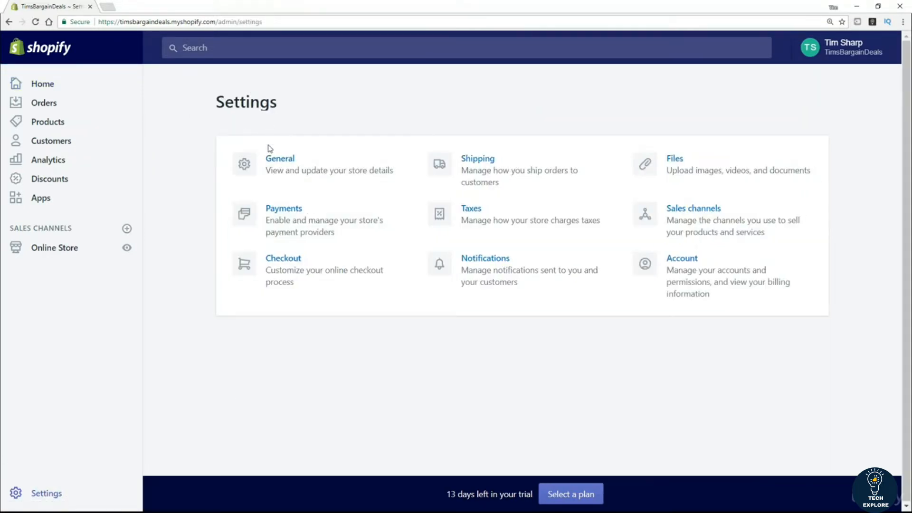
{"action": "left_click", "coordinate": [280, 163]}
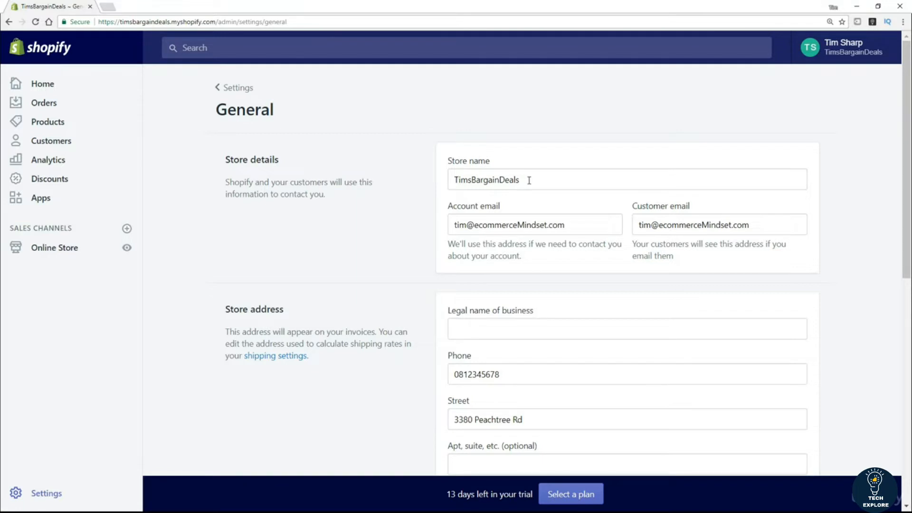
{"action": "left_click_drag", "start_coordinate": [529, 181], "coordinate": [429, 184]}
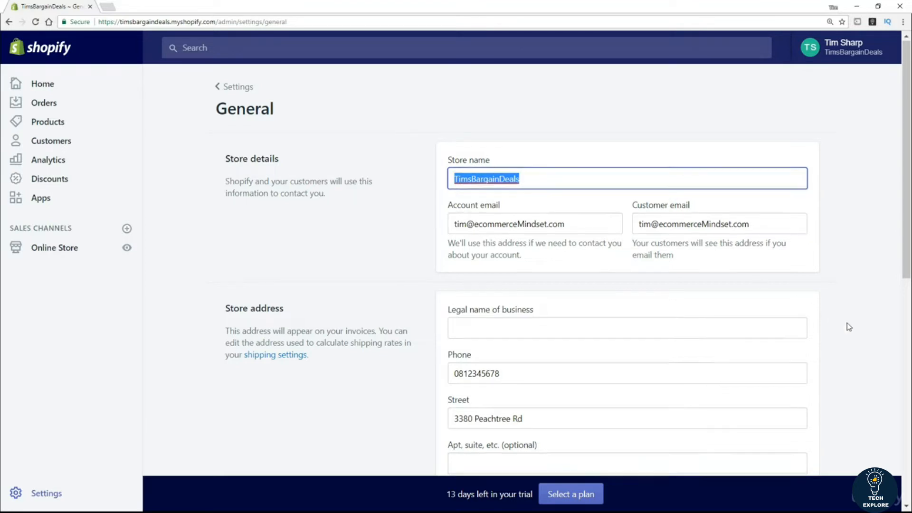
{"action": "scroll", "coordinate": [810, 338], "scroll_direction": "down", "scroll_amount": 4}
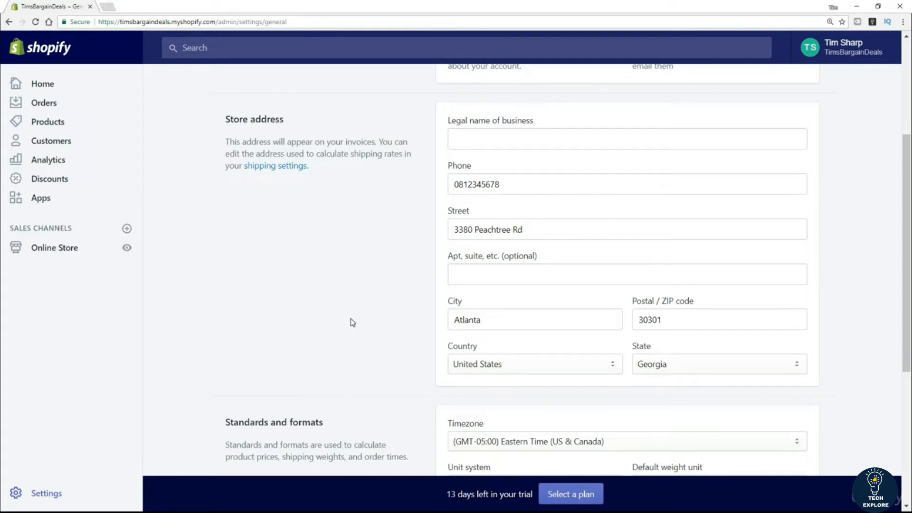
{"action": "scroll", "coordinate": [362, 311], "scroll_direction": "down", "scroll_amount": 2}
{"action": "scroll", "coordinate": [359, 311], "scroll_direction": "down", "scroll_amount": 3}
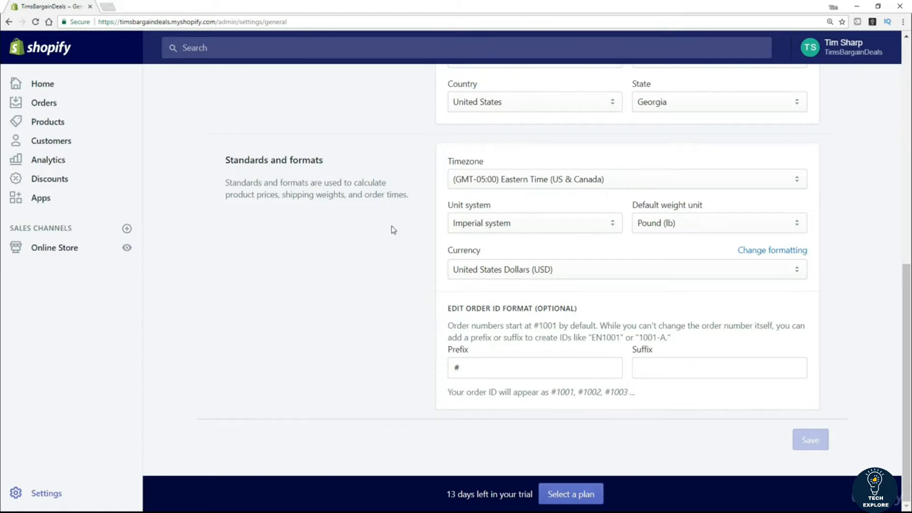
{"action": "left_click", "coordinate": [480, 228]}
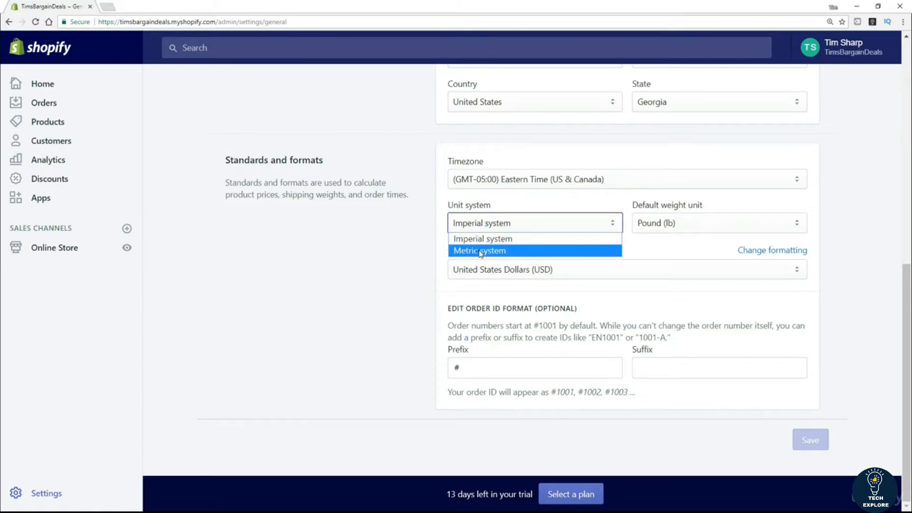
{"action": "left_click", "coordinate": [401, 246]}
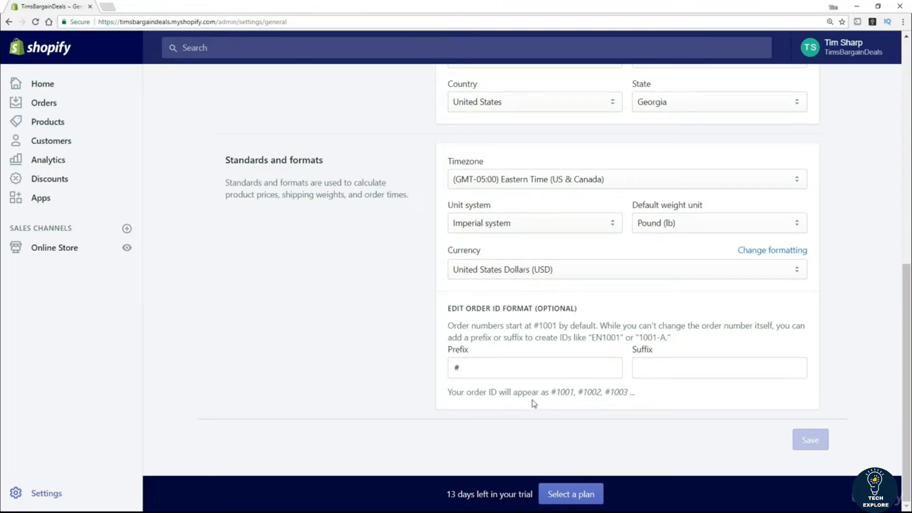
{"action": "scroll", "coordinate": [352, 328], "scroll_direction": "up", "scroll_amount": 8}
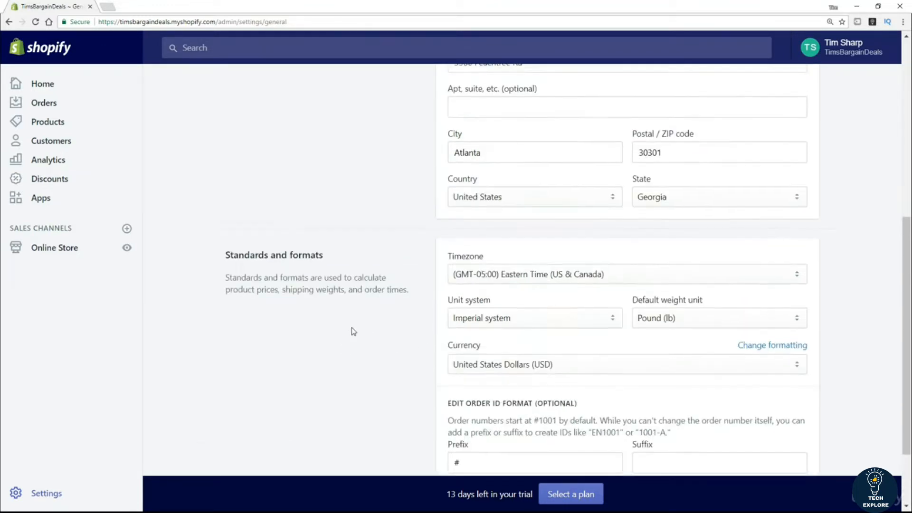
{"action": "scroll", "coordinate": [332, 340], "scroll_direction": "up", "scroll_amount": 2}
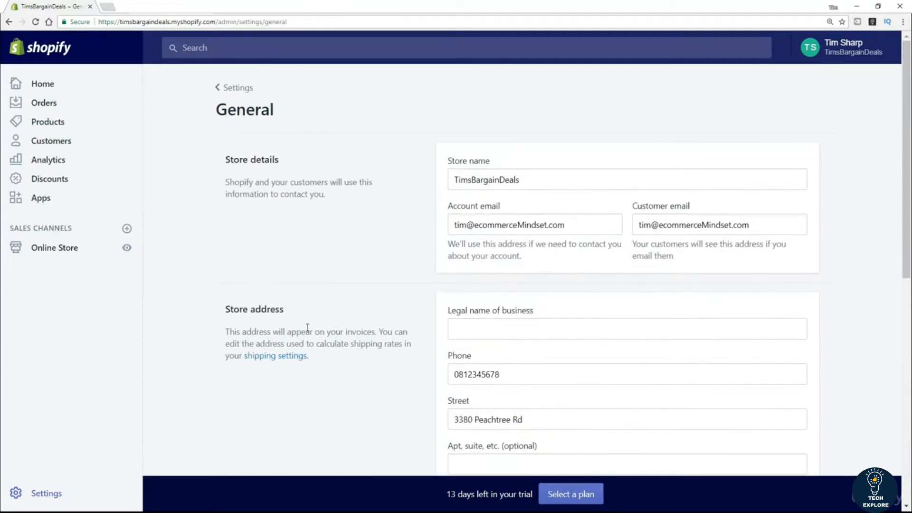
Step: Open Shipping settings, review the Domestic and Rest of World zones, and add a zone
{"action": "left_click", "coordinate": [236, 88]}
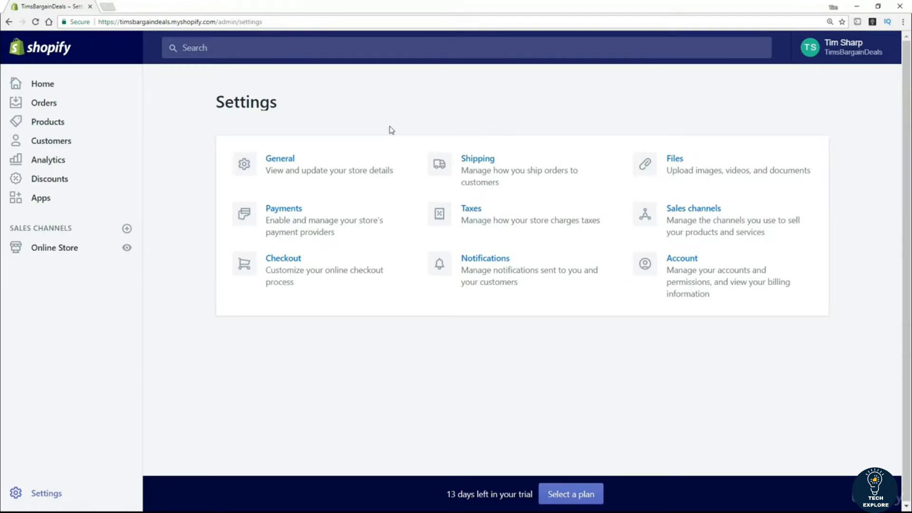
{"action": "left_click", "coordinate": [482, 163]}
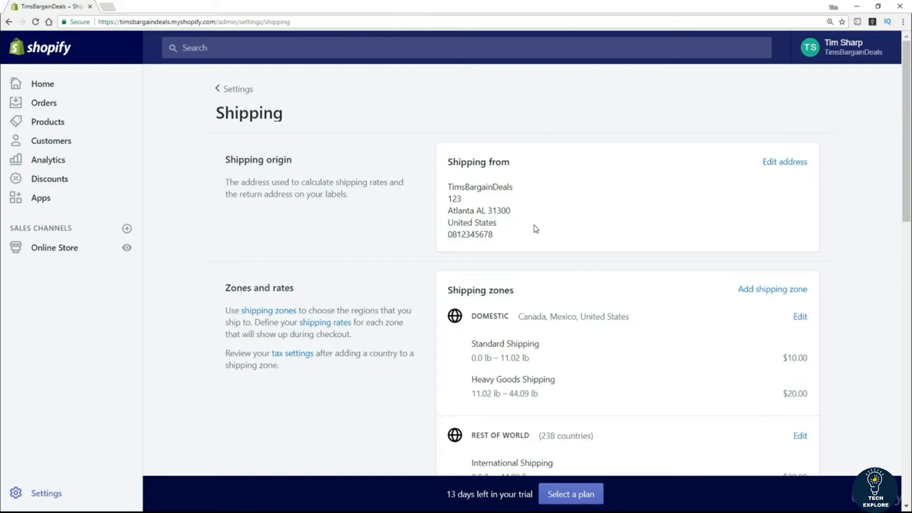
{"action": "scroll", "coordinate": [503, 255], "scroll_direction": "down", "scroll_amount": 3}
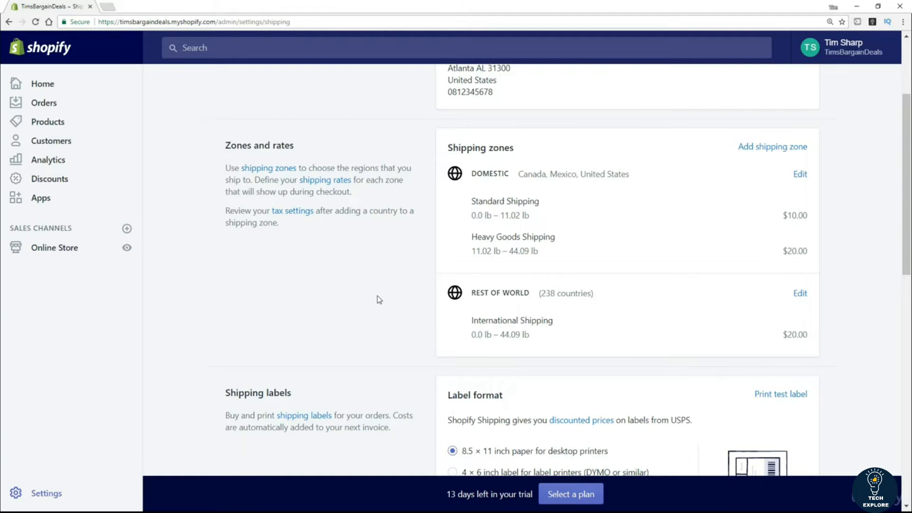
{"action": "left_click", "coordinate": [773, 150]}
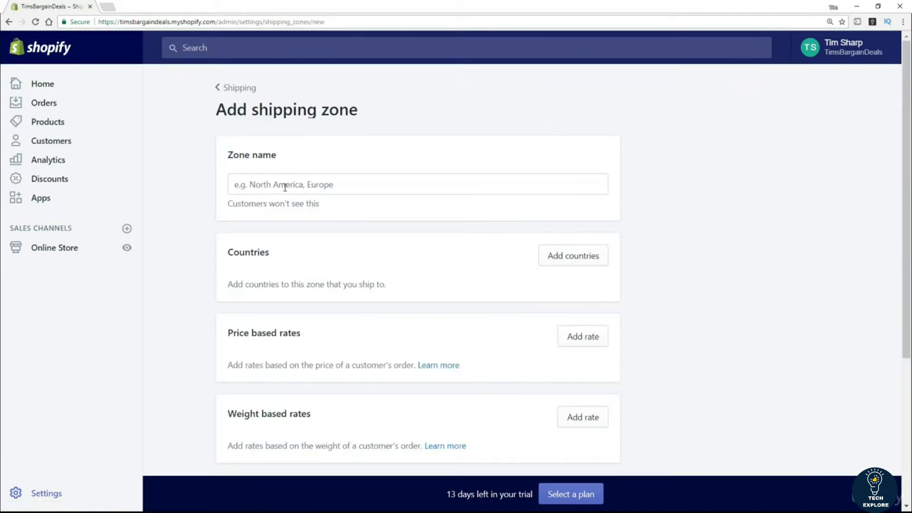
Step: Name the new zone United Kingdom and add United Kingdom as its country
{"action": "left_click", "coordinate": [284, 187]}
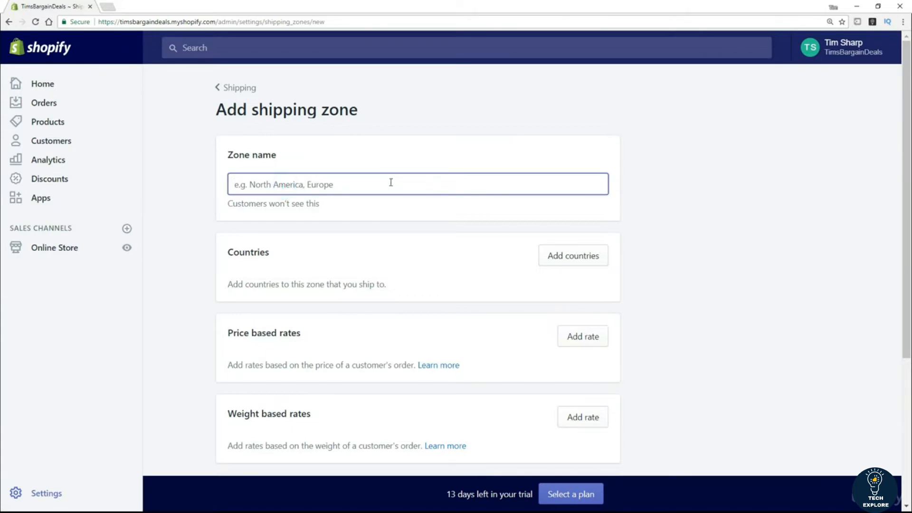
{"action": "type", "text": "United "}
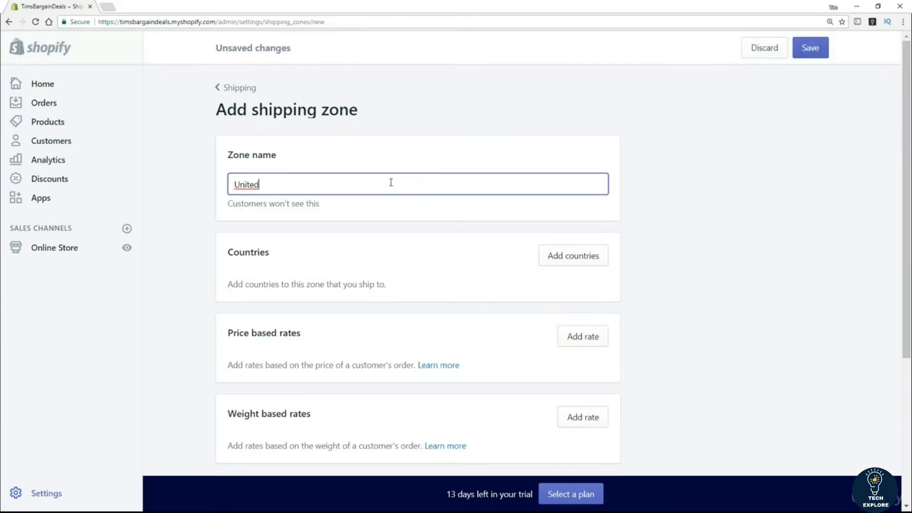
{"action": "type", "text": "Kingdom"}
{"action": "left_click", "coordinate": [559, 260]}
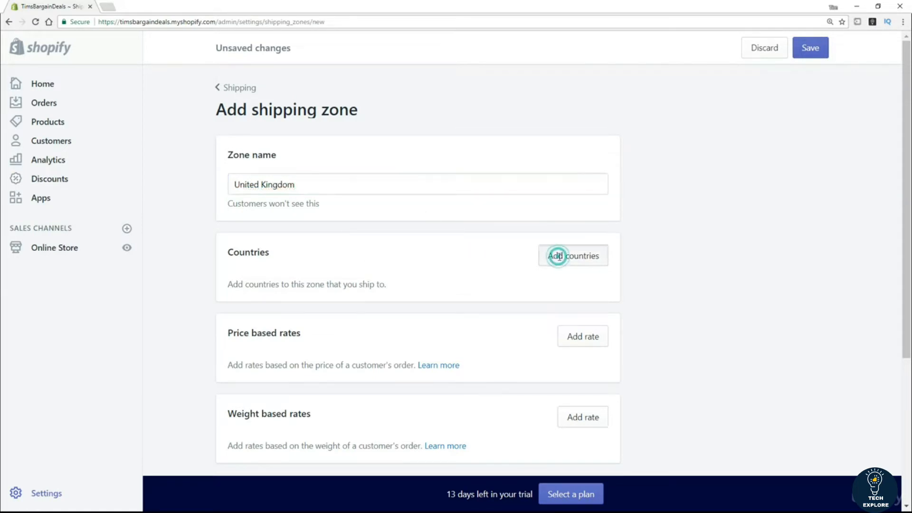
{"action": "scroll", "coordinate": [423, 377], "scroll_direction": "down", "scroll_amount": 2}
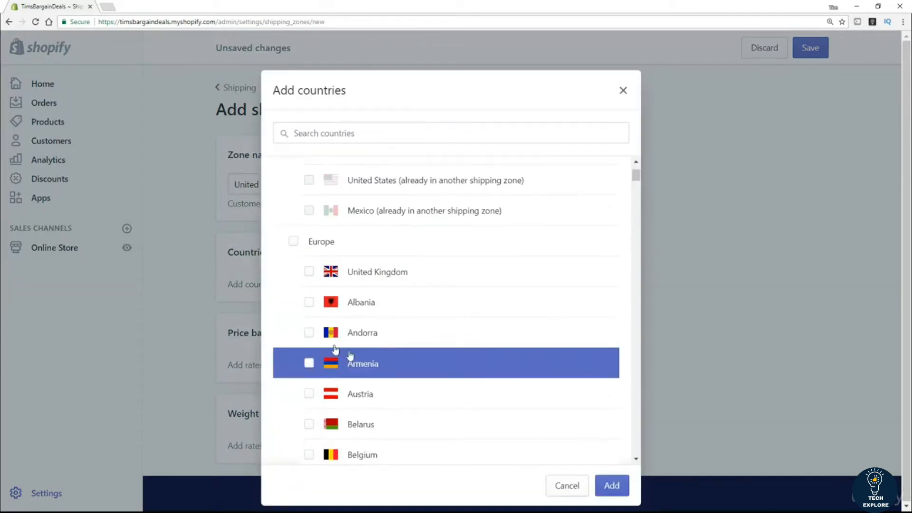
{"action": "left_click", "coordinate": [310, 273]}
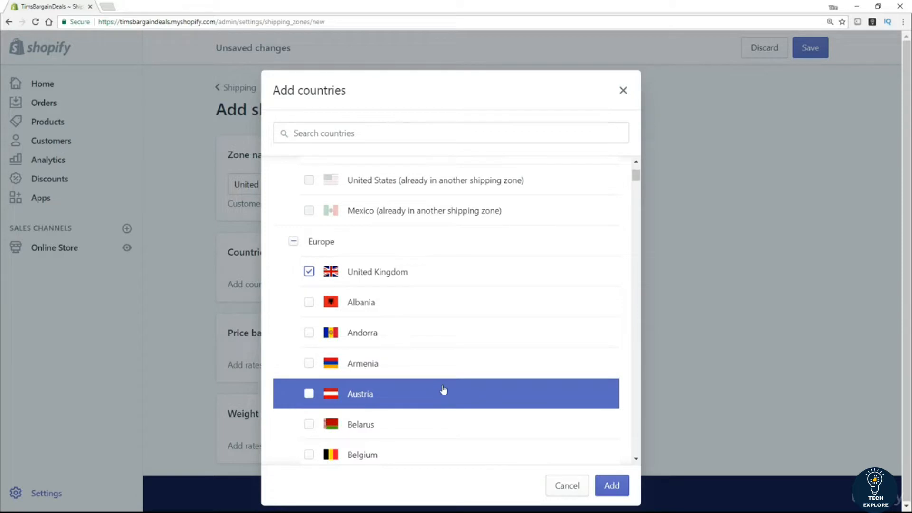
{"action": "right_click", "coordinate": [611, 481]}
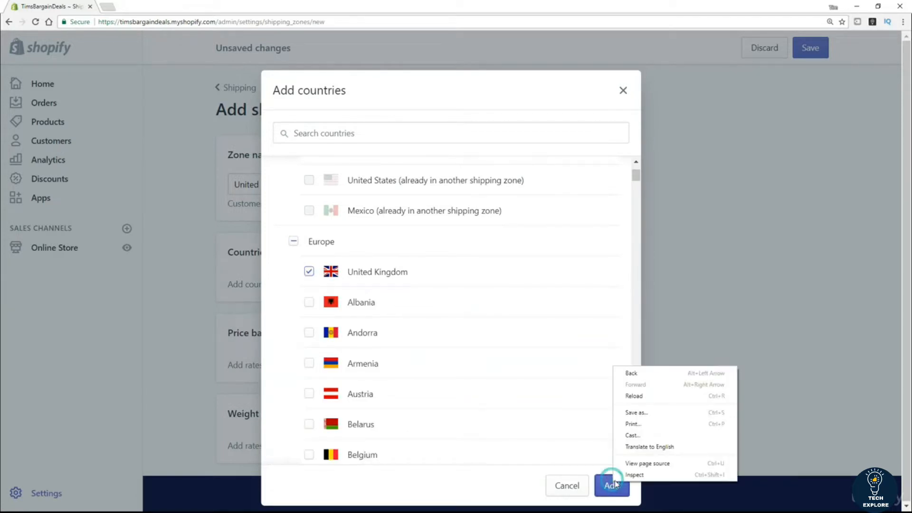
{"action": "left_click", "coordinate": [608, 485]}
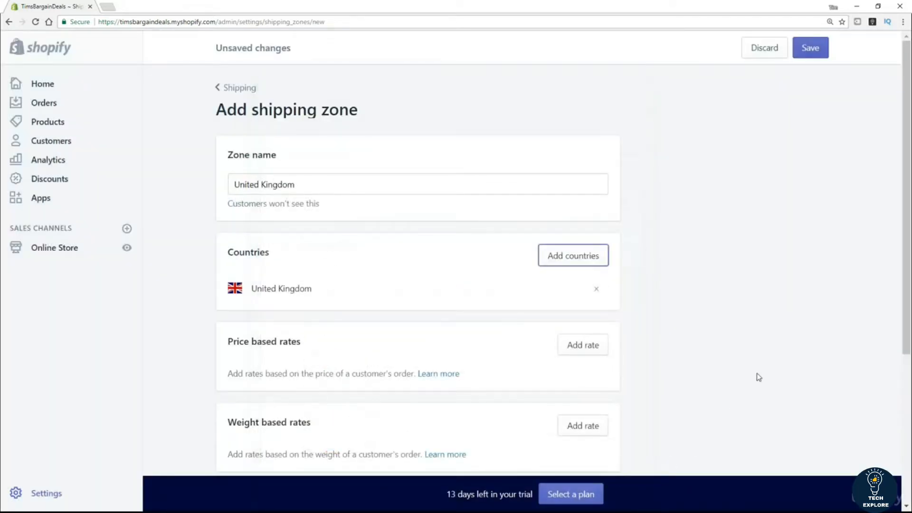
{"action": "scroll", "coordinate": [734, 278], "scroll_direction": "down", "scroll_amount": 3}
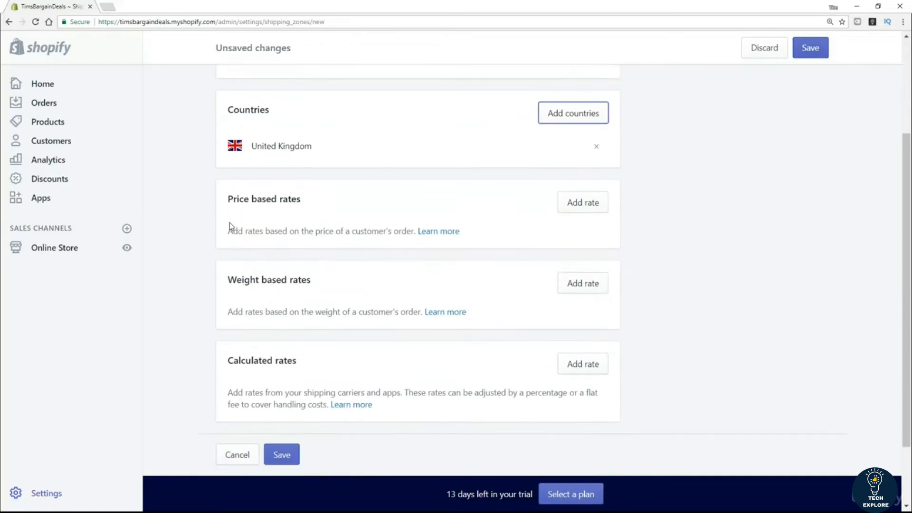
{"action": "scroll", "coordinate": [218, 228], "scroll_direction": "down", "scroll_amount": 1}
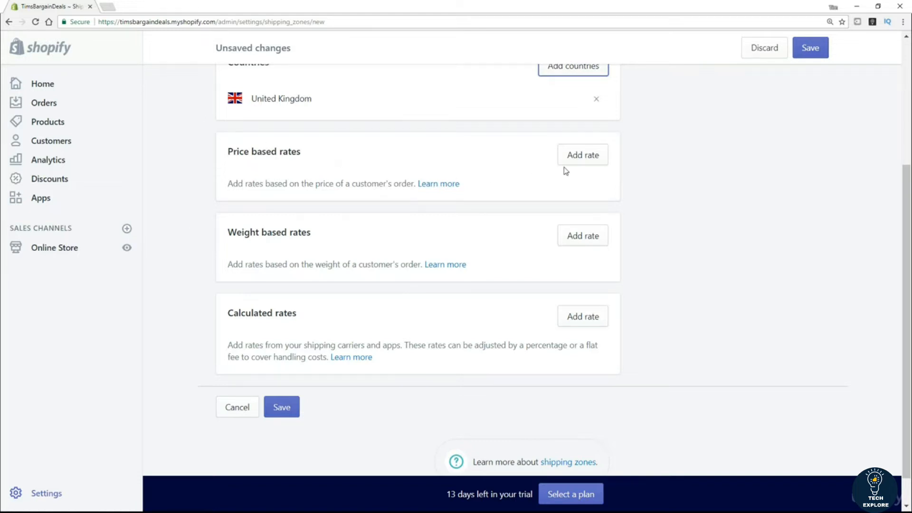
Step: Try a free price-based rate, cancel it, and bring up the weight-based rate form
{"action": "left_click", "coordinate": [581, 162]}
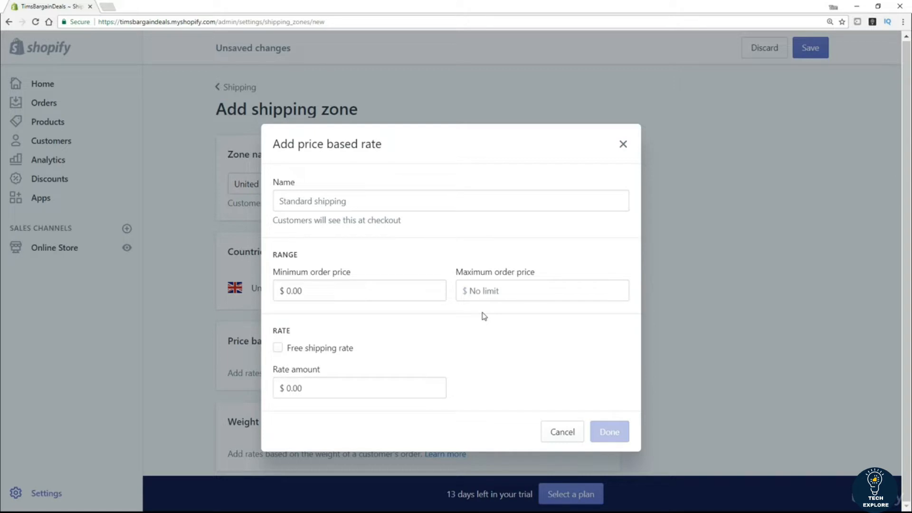
{"action": "left_click", "coordinate": [278, 348]}
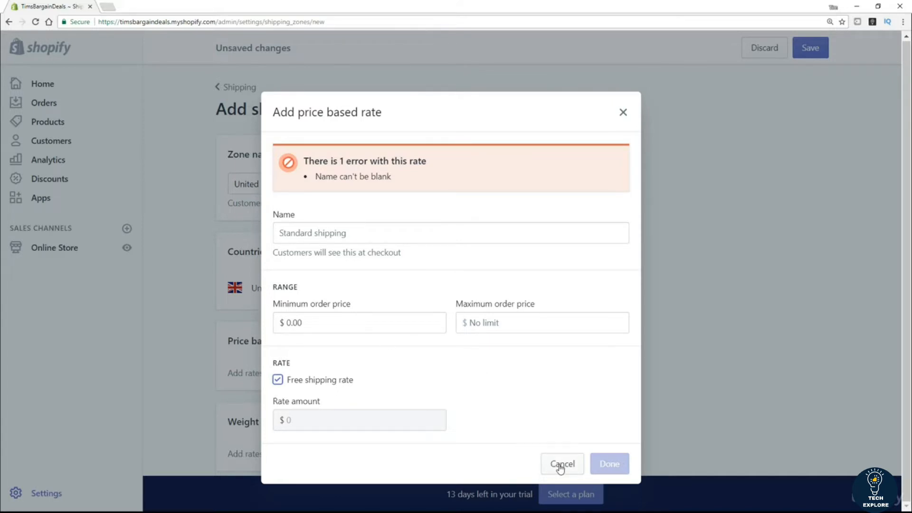
{"action": "left_click", "coordinate": [561, 465]}
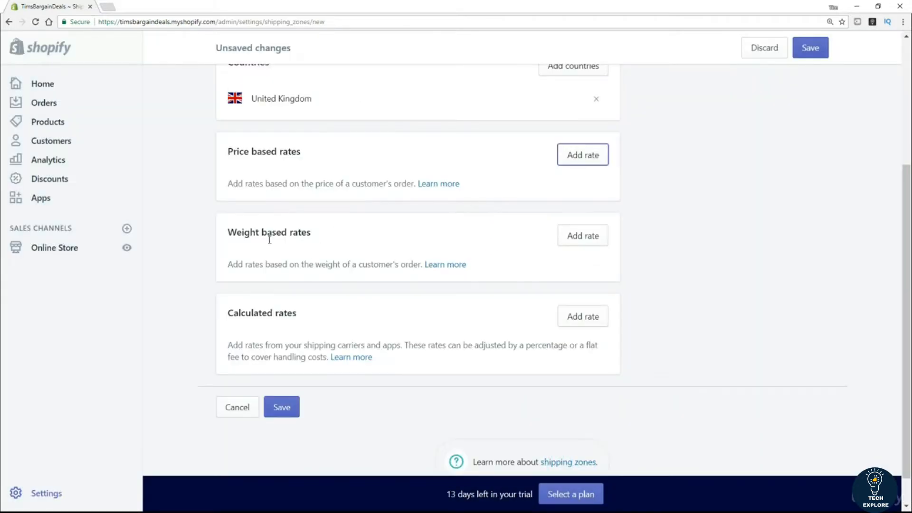
{"action": "left_click", "coordinate": [567, 240]}
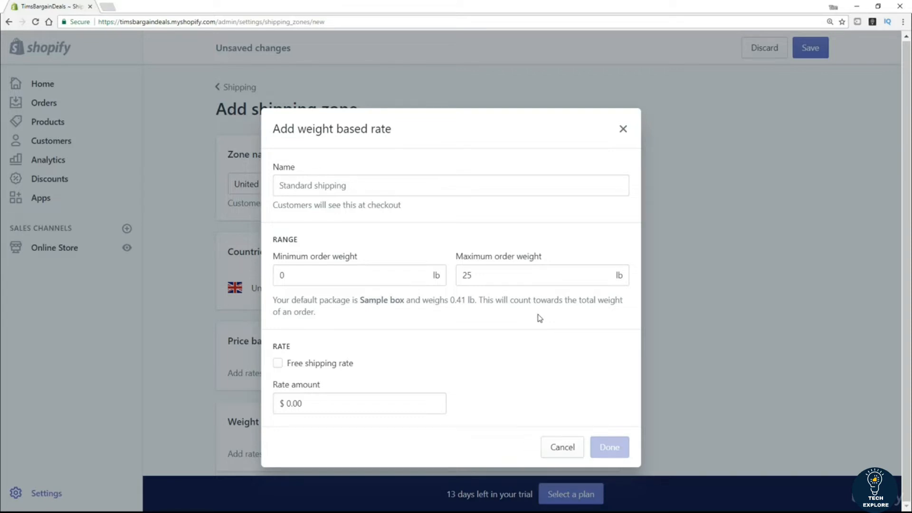
Step: Discard the weight-based rate, save the UK zone with its free $0–$10 rate, and return to Shipping
{"action": "left_click", "coordinate": [623, 129]}
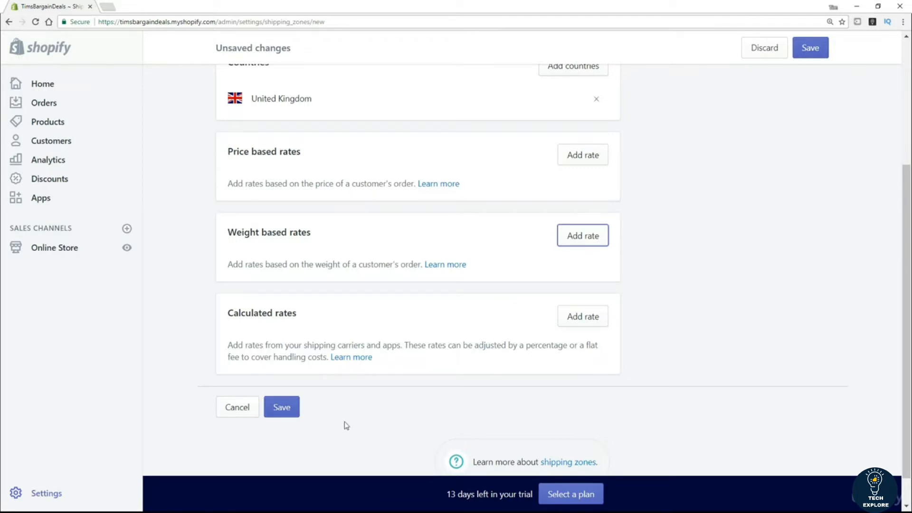
{"action": "left_click", "coordinate": [293, 414]}
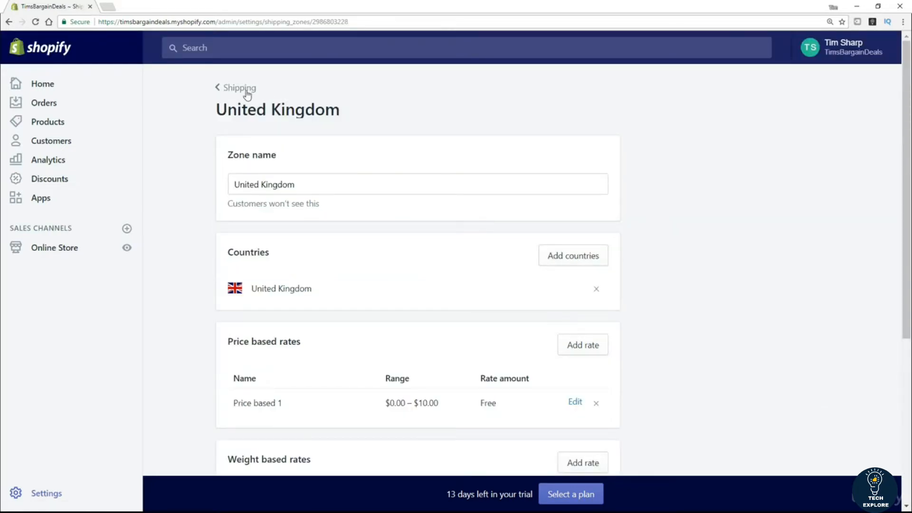
{"action": "left_click", "coordinate": [248, 92]}
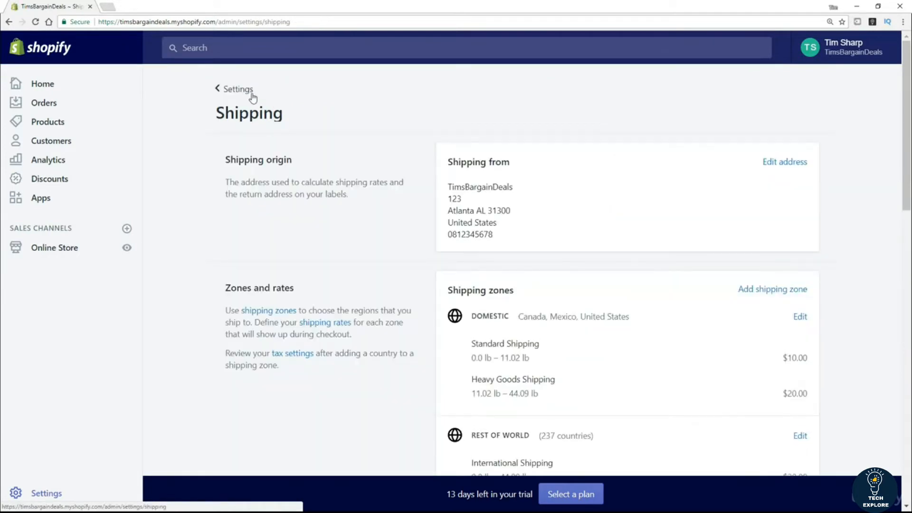
{"action": "scroll", "coordinate": [409, 193], "scroll_direction": "down", "scroll_amount": 3}
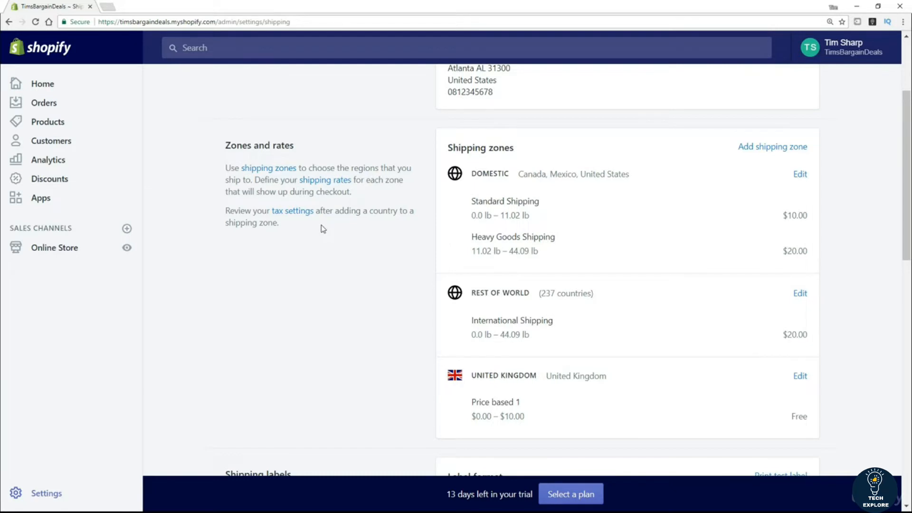
{"action": "scroll", "coordinate": [320, 241], "scroll_direction": "down", "scroll_amount": 3}
{"action": "scroll", "coordinate": [317, 252], "scroll_direction": "down", "scroll_amount": 3}
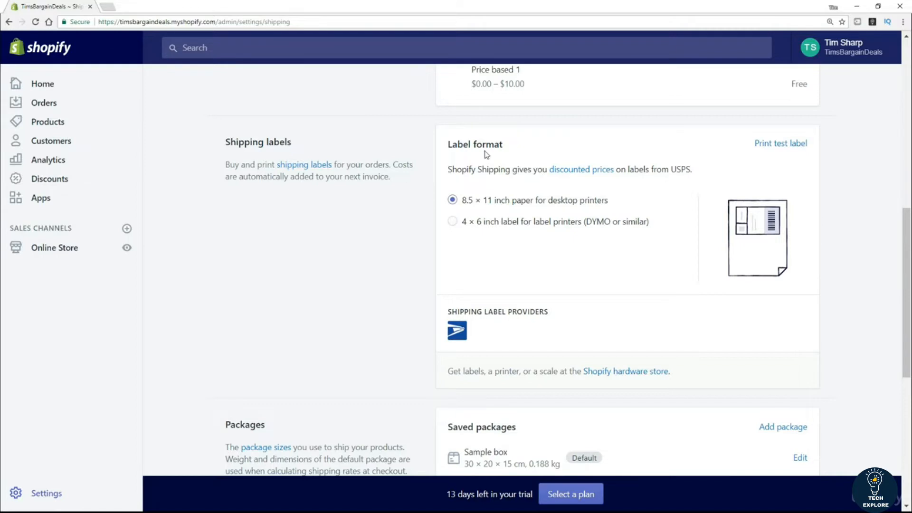
{"action": "scroll", "coordinate": [332, 254], "scroll_direction": "down", "scroll_amount": 2}
{"action": "scroll", "coordinate": [327, 266], "scroll_direction": "down", "scroll_amount": 2}
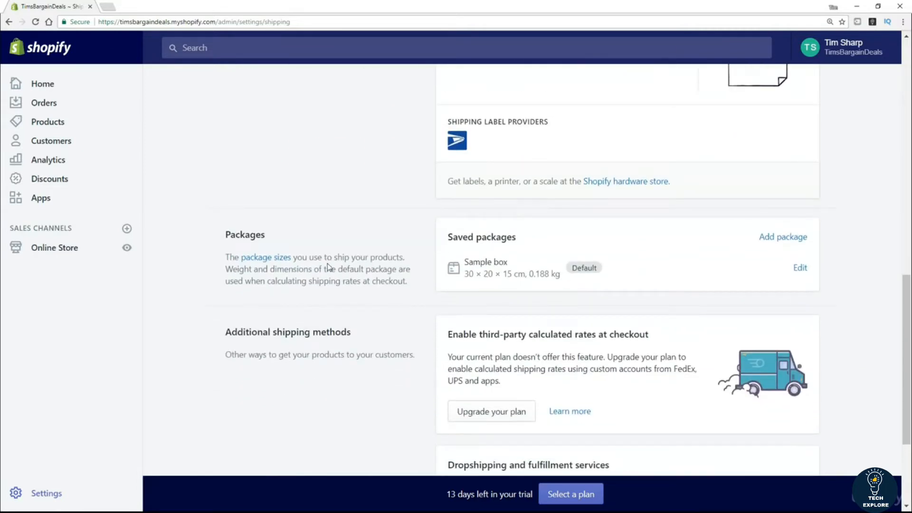
{"action": "scroll", "coordinate": [344, 275], "scroll_direction": "down", "scroll_amount": 1}
{"action": "scroll", "coordinate": [345, 294], "scroll_direction": "down", "scroll_amount": 2}
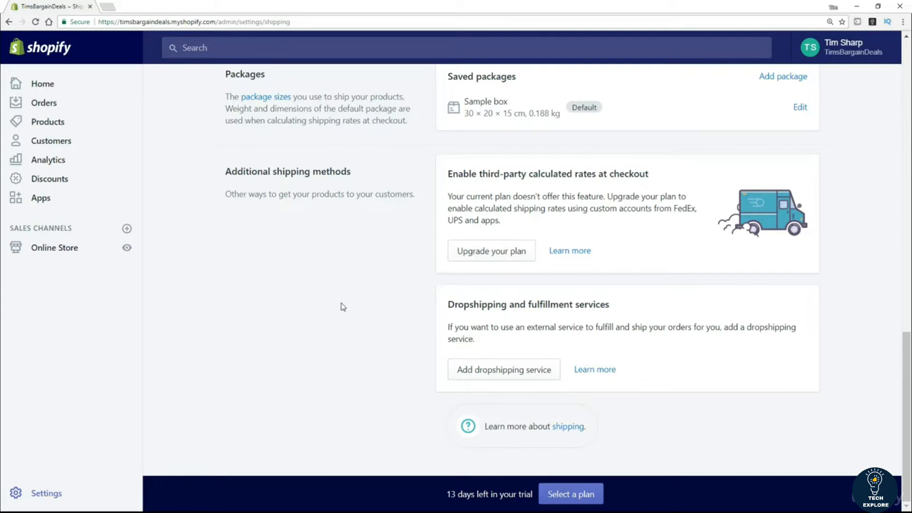
{"action": "scroll", "coordinate": [343, 307], "scroll_direction": "up", "scroll_amount": 2}
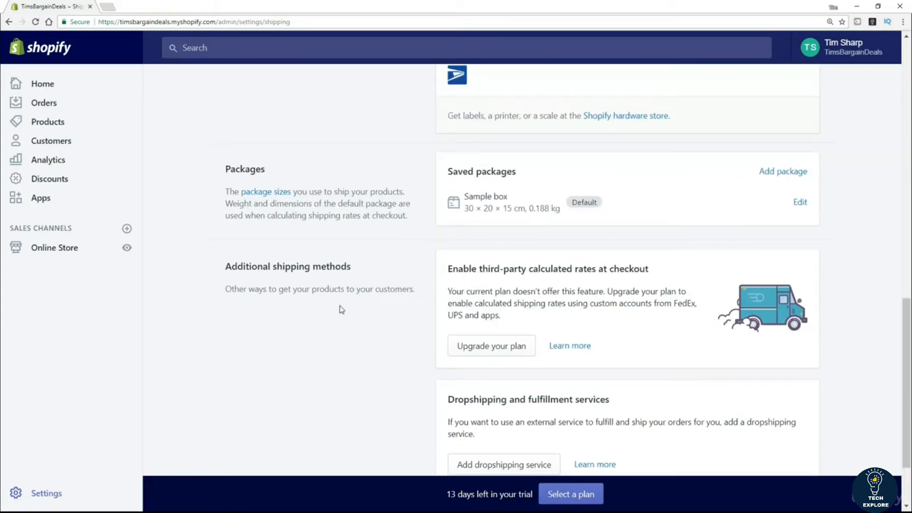
{"action": "scroll", "coordinate": [368, 363], "scroll_direction": "up", "scroll_amount": 3}
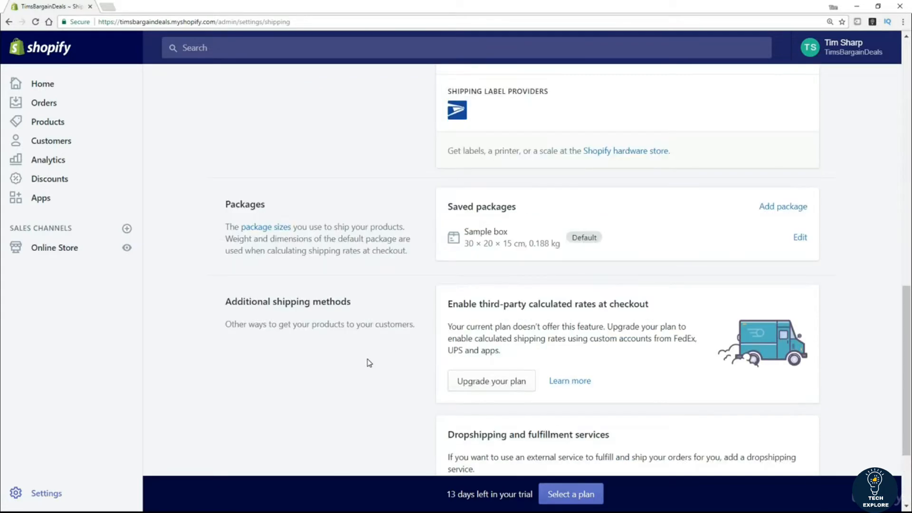
{"action": "scroll", "coordinate": [369, 362], "scroll_direction": "up", "scroll_amount": 10}
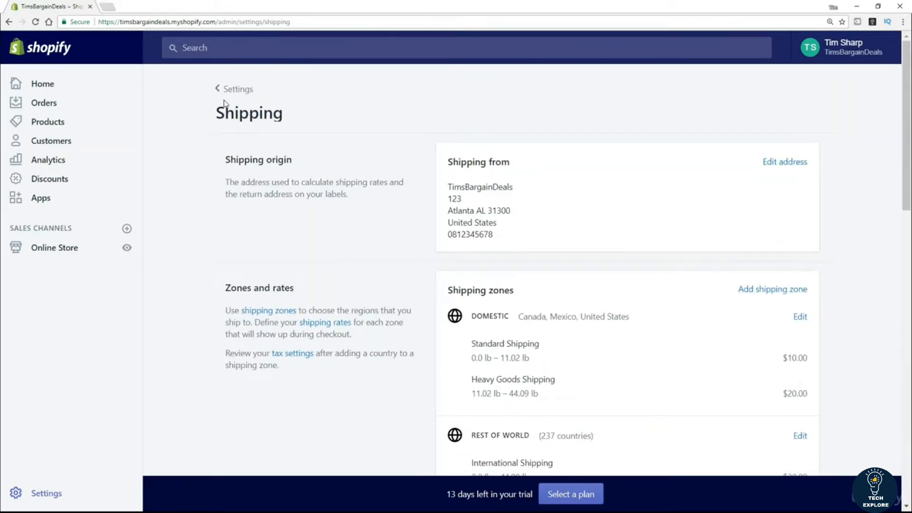
Step: Check the Files page holding Image_3.jpg (16.8 KB), then return to the Settings overview
{"action": "left_click", "coordinate": [244, 91]}
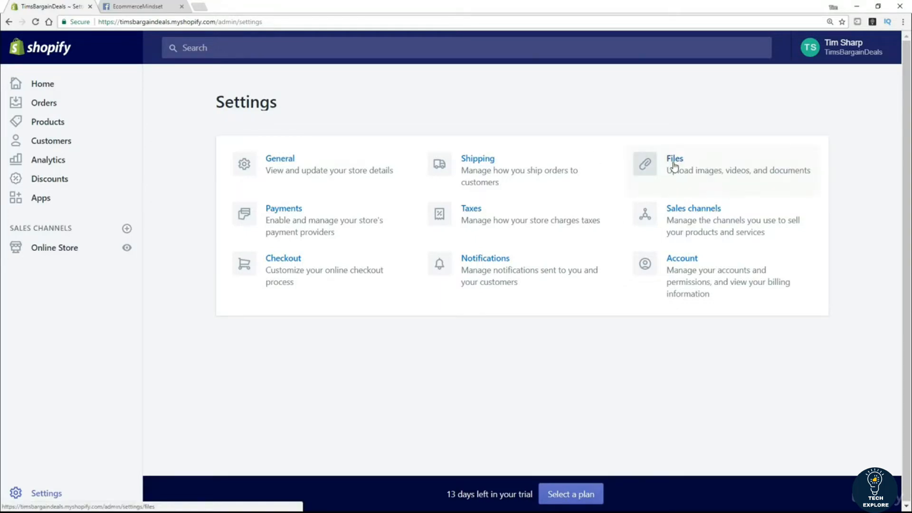
{"action": "left_click", "coordinate": [674, 164]}
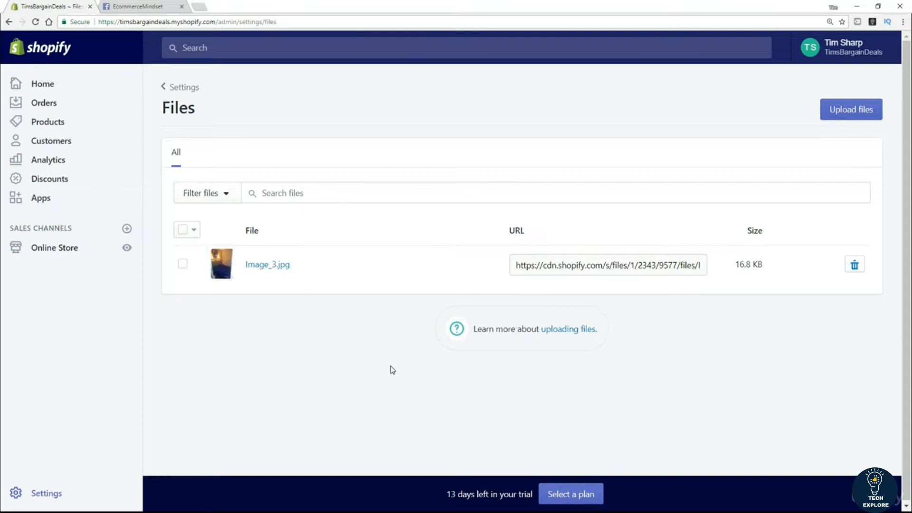
{"action": "left_click", "coordinate": [173, 88]}
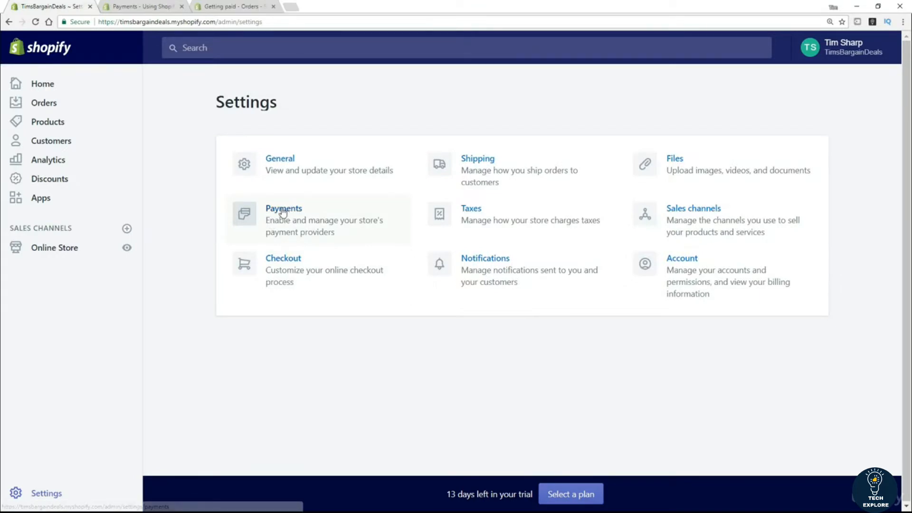
{"action": "left_click", "coordinate": [282, 212]}
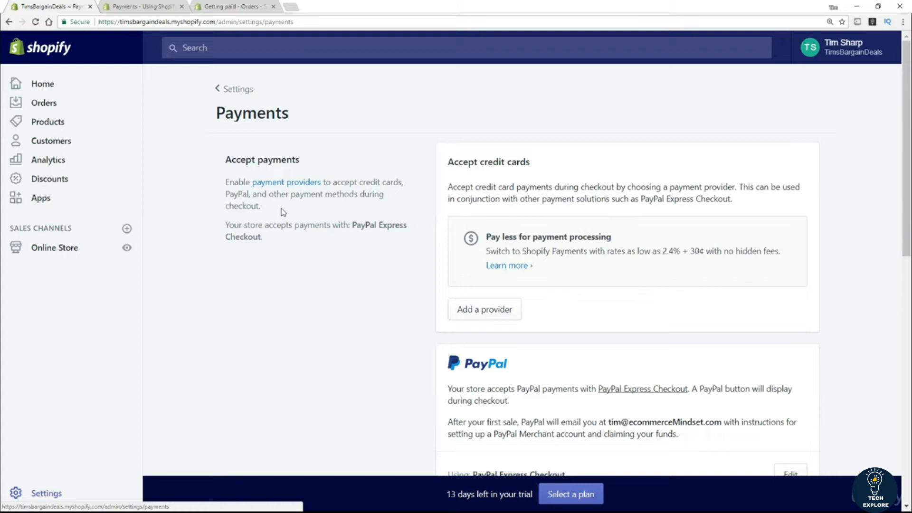
{"action": "left_click_drag", "start_coordinate": [544, 164], "coordinate": [432, 171]}
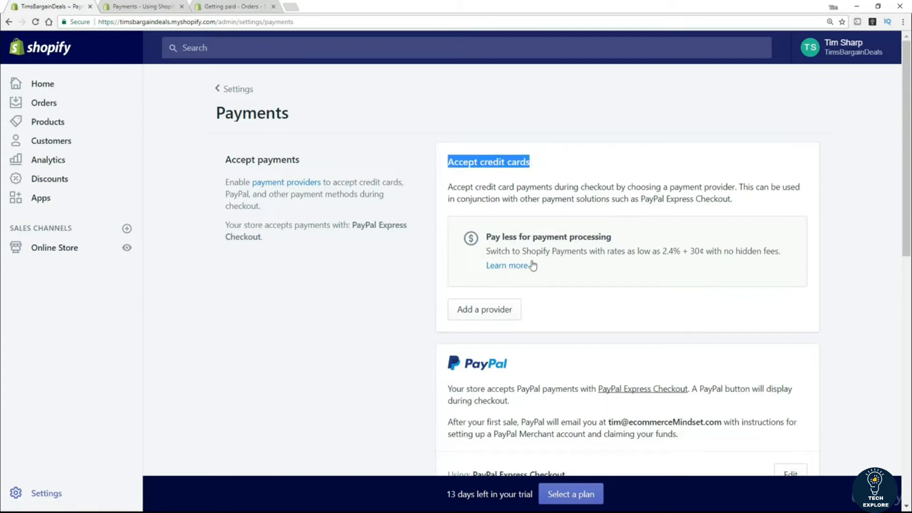
{"action": "left_click", "coordinate": [523, 252]}
{"action": "left_click_drag", "start_coordinate": [524, 252], "coordinate": [589, 251]}
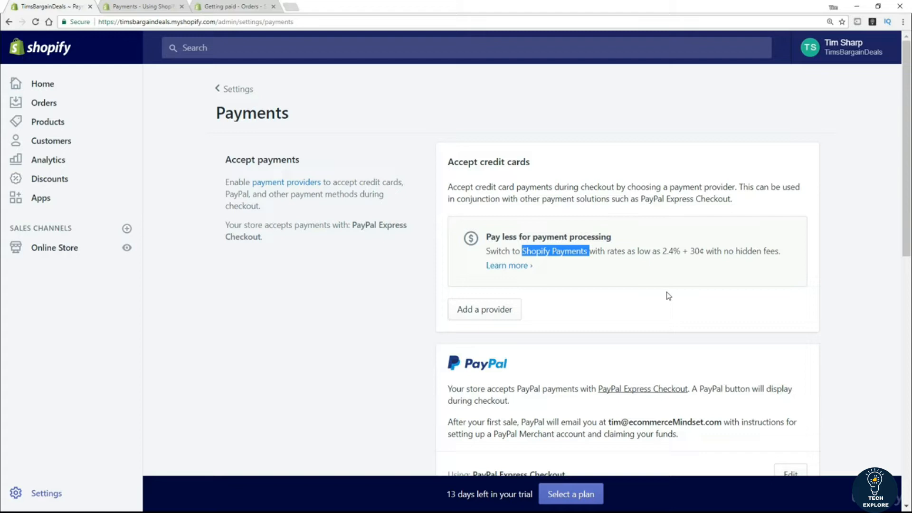
{"action": "left_click", "coordinate": [601, 311]}
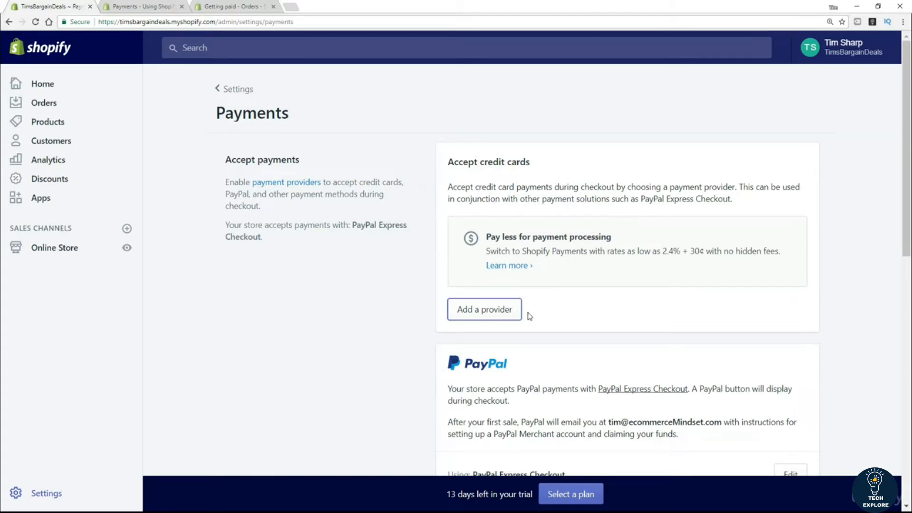
{"action": "left_click", "coordinate": [493, 313]}
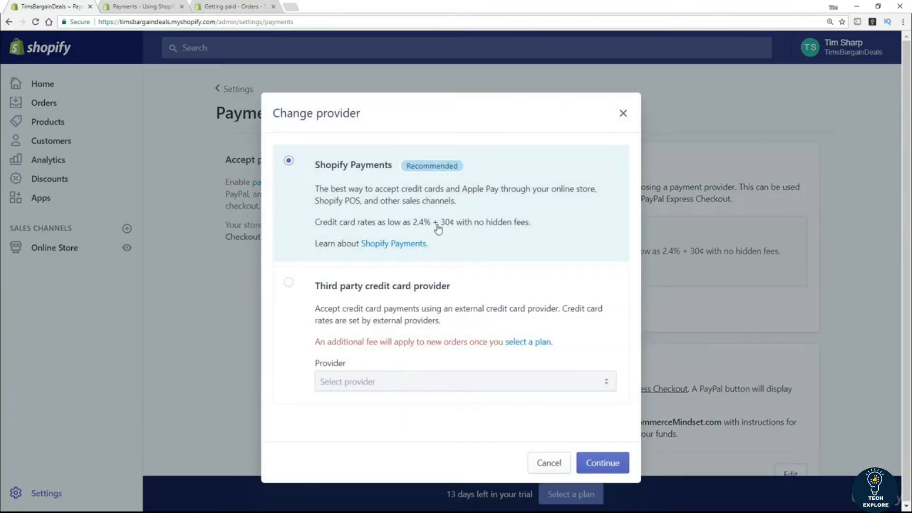
{"action": "left_click", "coordinate": [288, 283]}
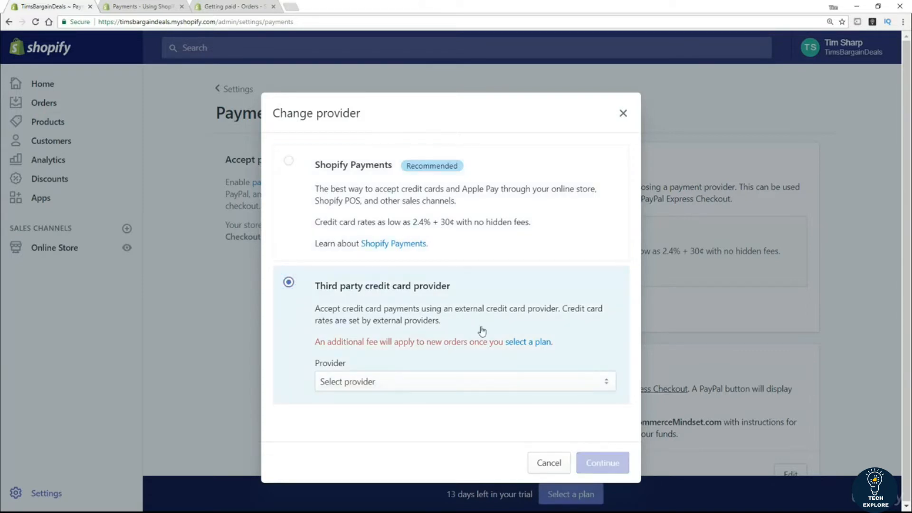
{"action": "left_click", "coordinate": [477, 380]}
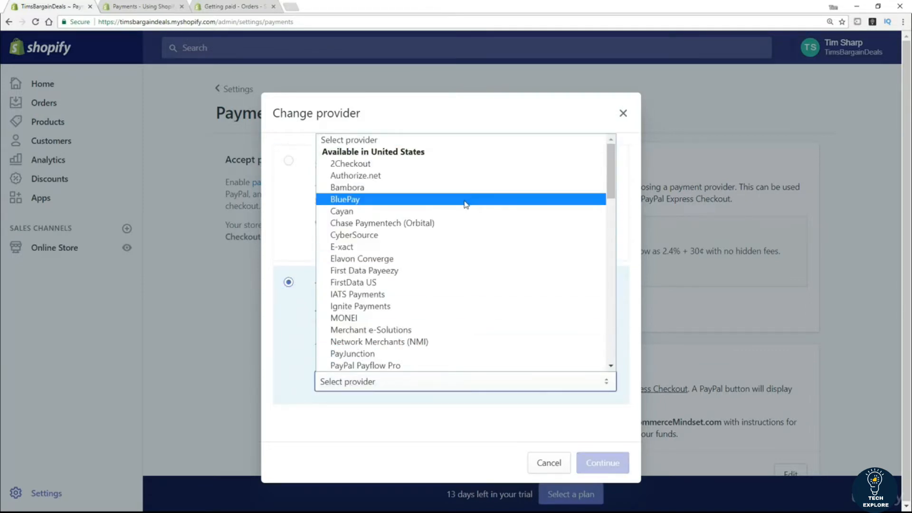
{"action": "scroll", "coordinate": [399, 190], "scroll_direction": "down", "scroll_amount": 8}
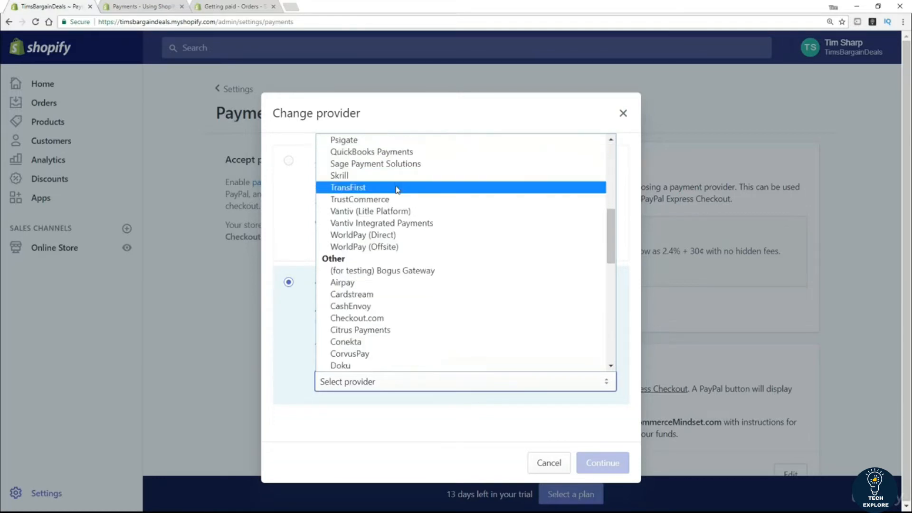
{"action": "scroll", "coordinate": [397, 196], "scroll_direction": "down", "scroll_amount": 8}
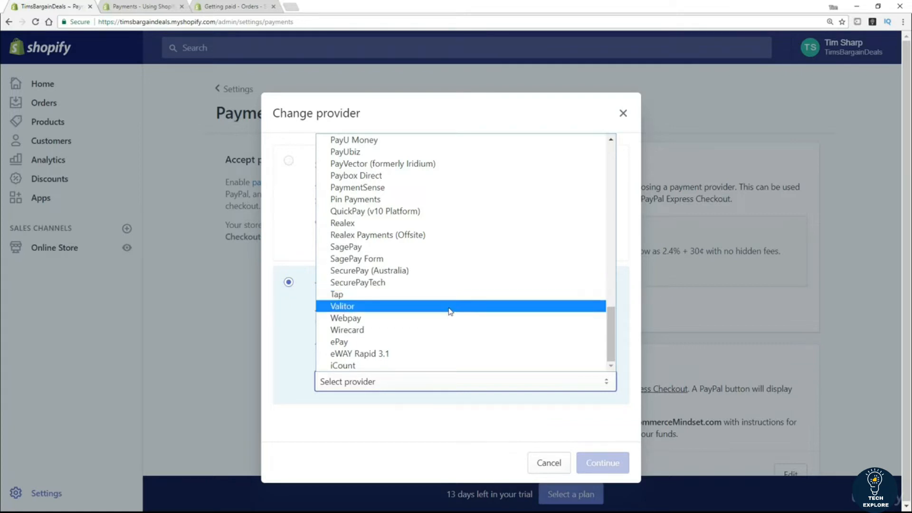
{"action": "scroll", "coordinate": [449, 311], "scroll_direction": "up", "scroll_amount": 15}
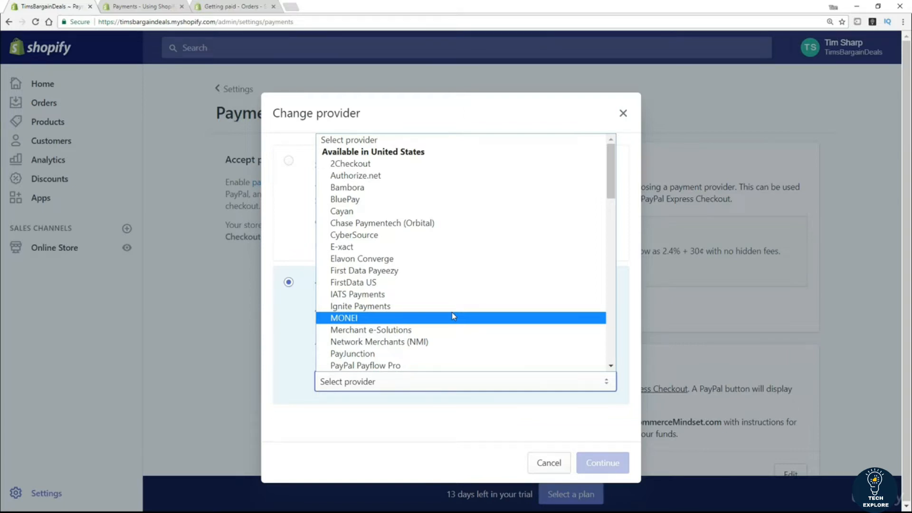
{"action": "left_click", "coordinate": [549, 468]}
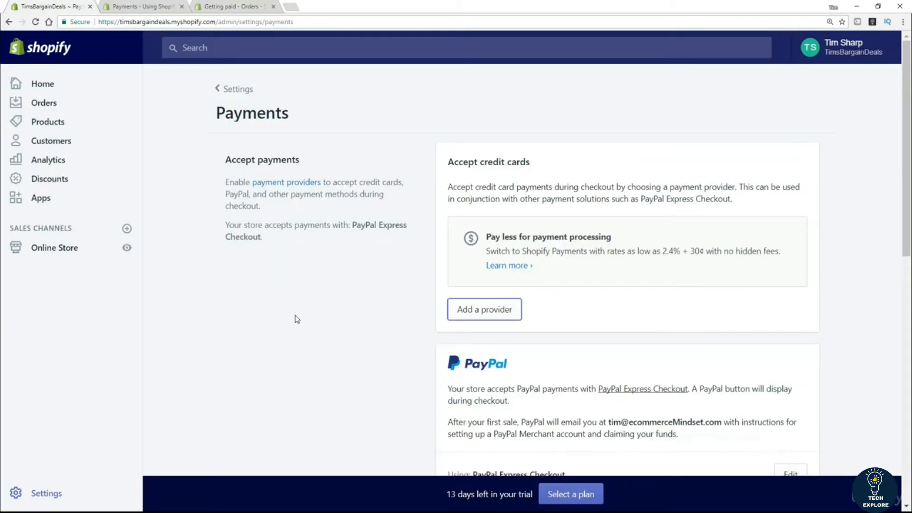
{"action": "scroll", "coordinate": [301, 309], "scroll_direction": "down", "scroll_amount": 4}
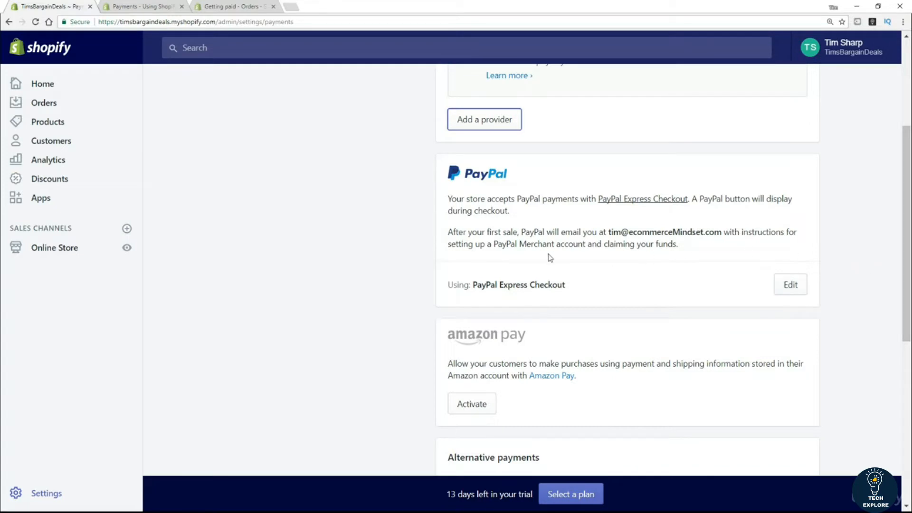
{"action": "scroll", "coordinate": [327, 283], "scroll_direction": "down", "scroll_amount": 2}
{"action": "scroll", "coordinate": [327, 282], "scroll_direction": "down", "scroll_amount": 2}
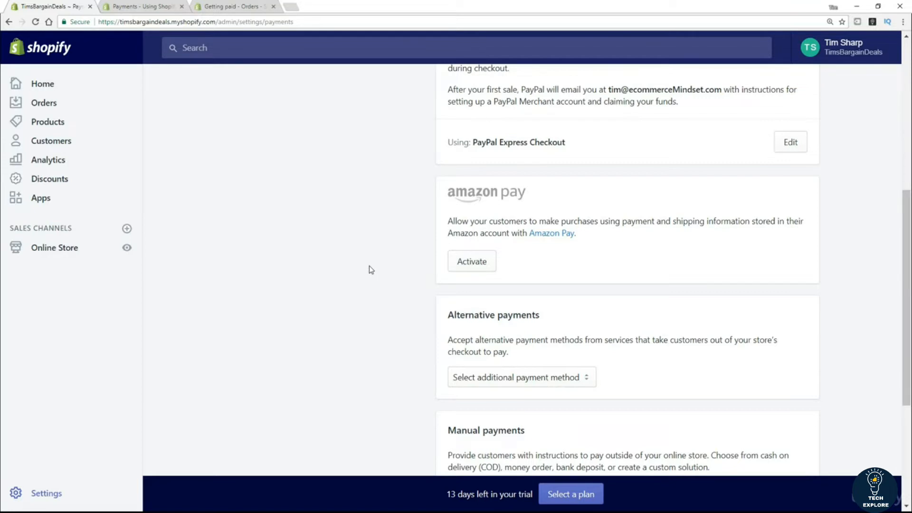
{"action": "scroll", "coordinate": [364, 271], "scroll_direction": "down", "scroll_amount": 1}
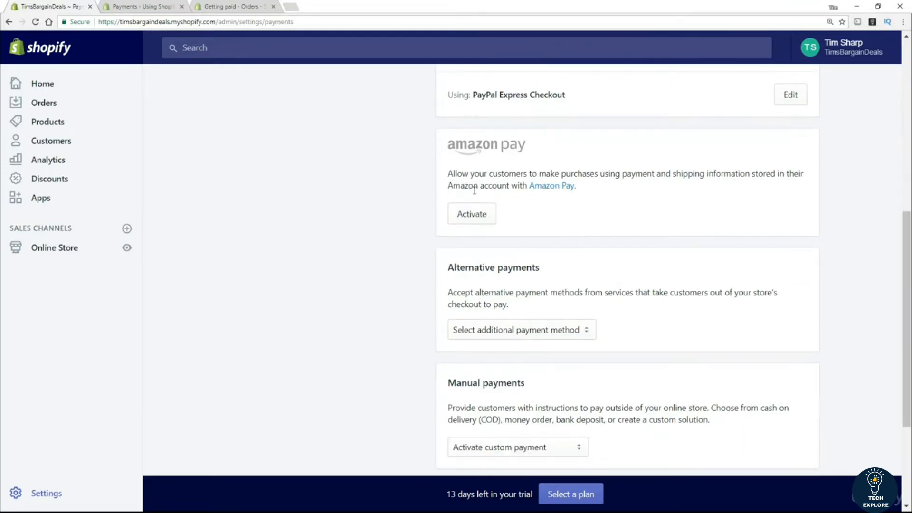
{"action": "scroll", "coordinate": [347, 263], "scroll_direction": "down", "scroll_amount": 2}
{"action": "scroll", "coordinate": [348, 265], "scroll_direction": "down", "scroll_amount": 1}
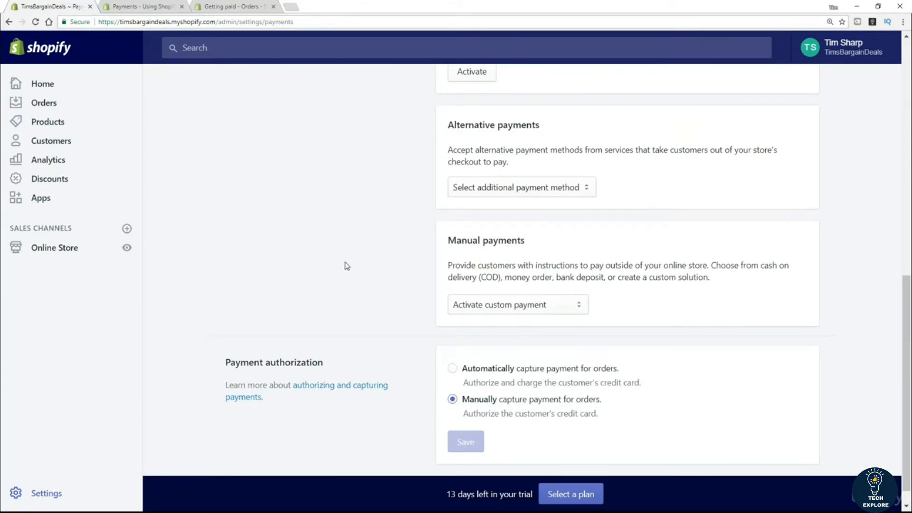
{"action": "left_click", "coordinate": [542, 195]}
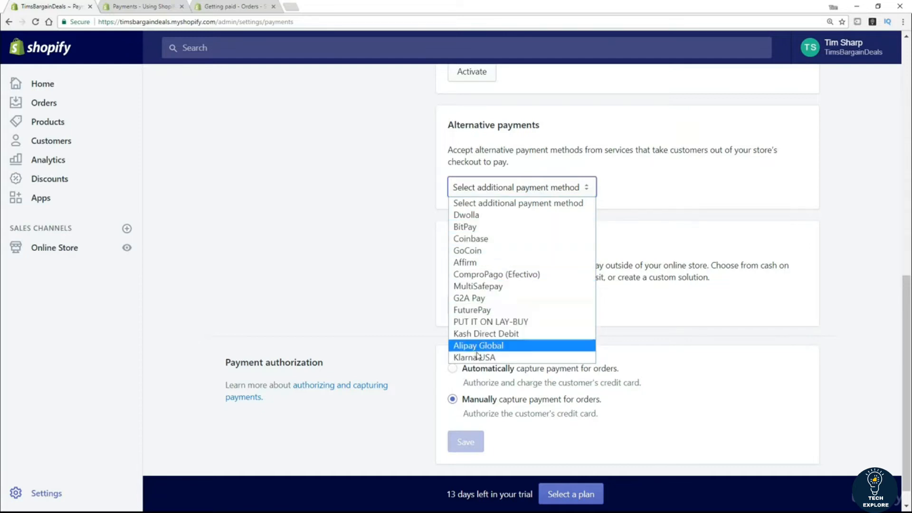
{"action": "left_click", "coordinate": [381, 275]}
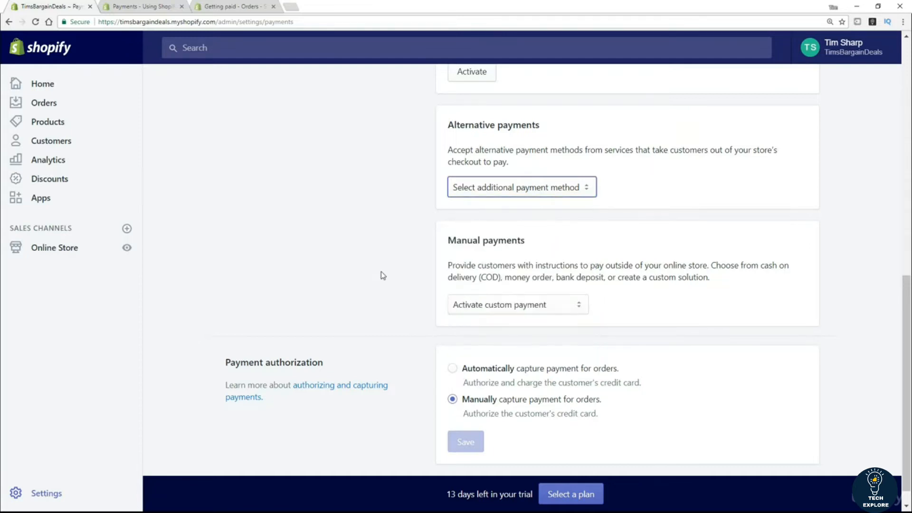
{"action": "scroll", "coordinate": [373, 273], "scroll_direction": "down", "scroll_amount": 1}
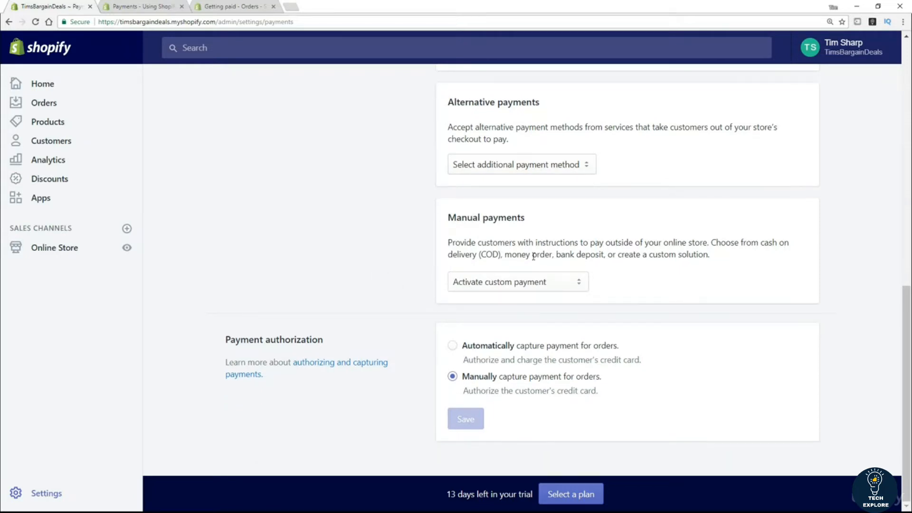
{"action": "left_click", "coordinate": [574, 284]}
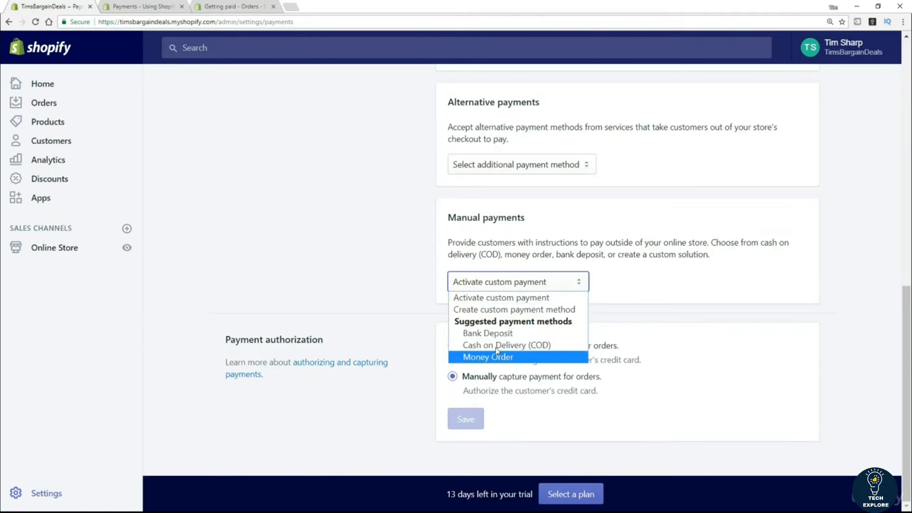
{"action": "left_click", "coordinate": [374, 269]}
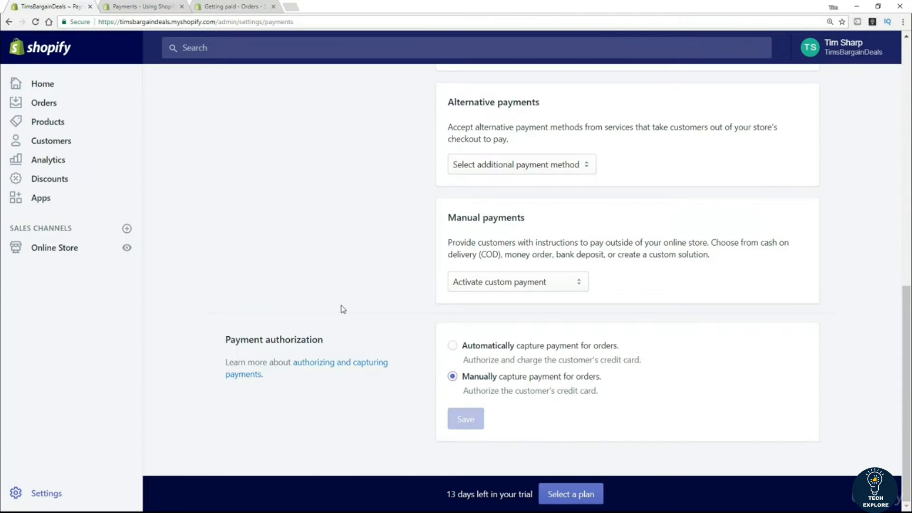
{"action": "scroll", "coordinate": [343, 309], "scroll_direction": "up", "scroll_amount": 15}
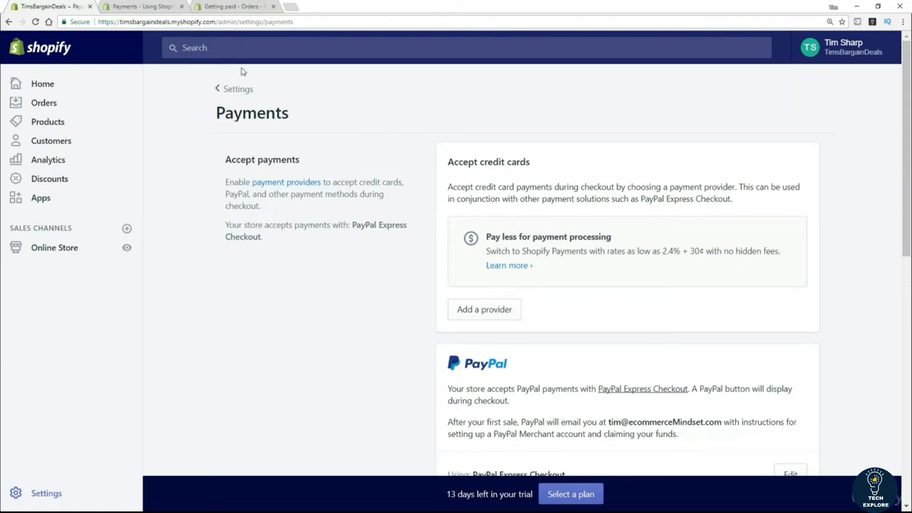
Step: Go from Settings to the Taxes page showing prices with tax included and 0% rates
{"action": "left_click", "coordinate": [235, 89]}
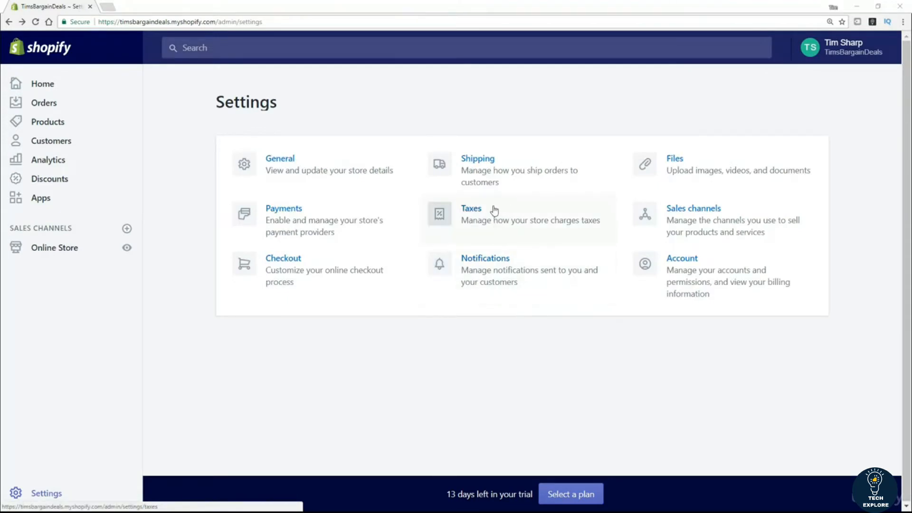
{"action": "left_click", "coordinate": [476, 214]}
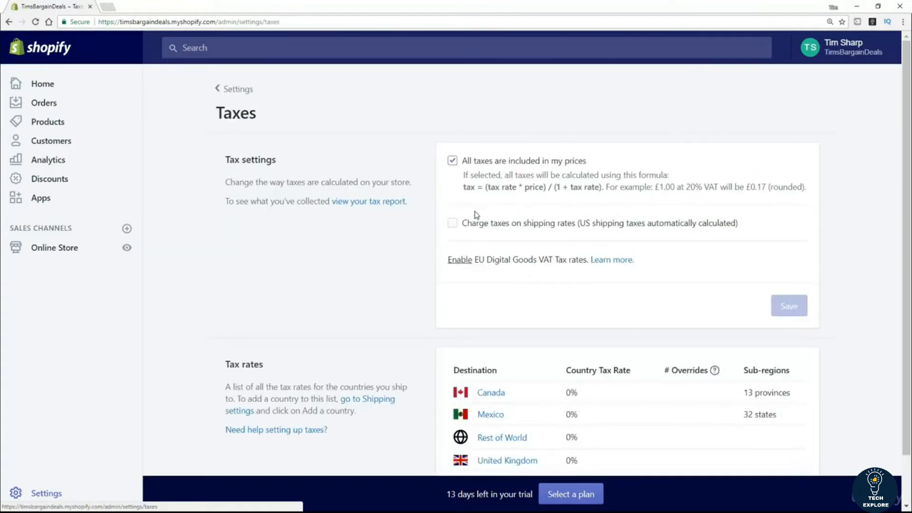
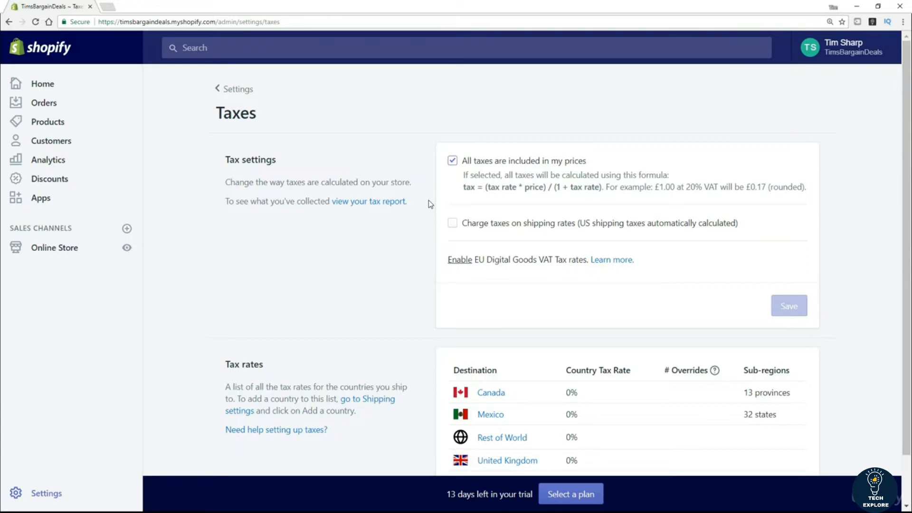
Step: Scroll through the Taxes page to review the tax-included pricing and 0% rates
{"action": "scroll", "coordinate": [507, 227], "scroll_direction": "down", "scroll_amount": 1}
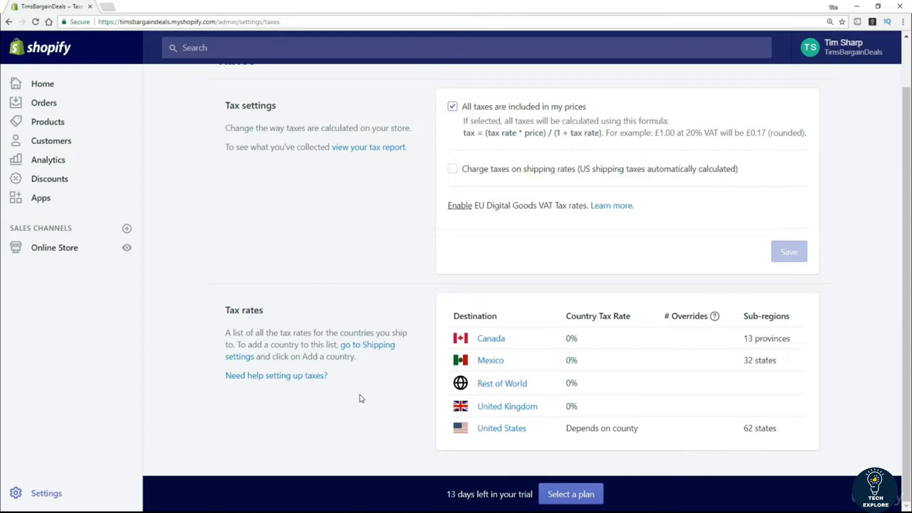
{"action": "scroll", "coordinate": [372, 398], "scroll_direction": "up", "scroll_amount": 1}
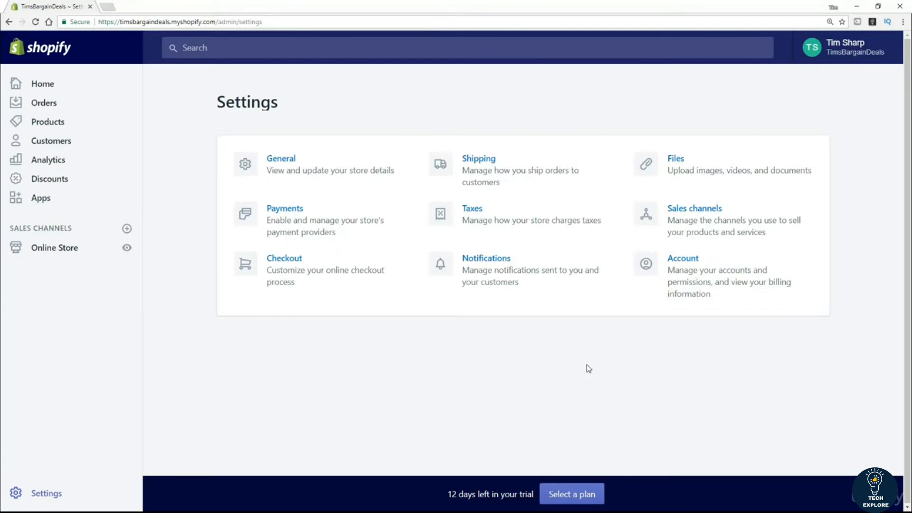
{"action": "left_click", "coordinate": [703, 213]}
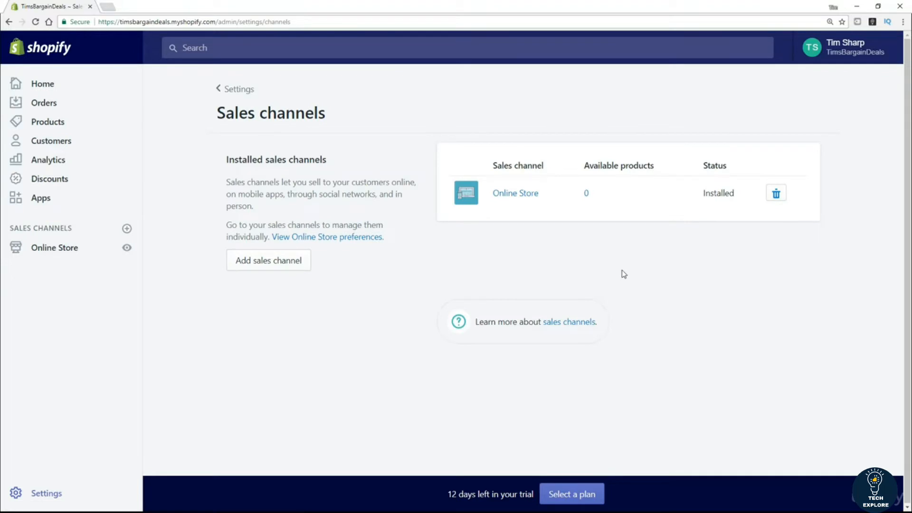
{"action": "left_click_drag", "start_coordinate": [77, 230], "coordinate": [4, 241]}
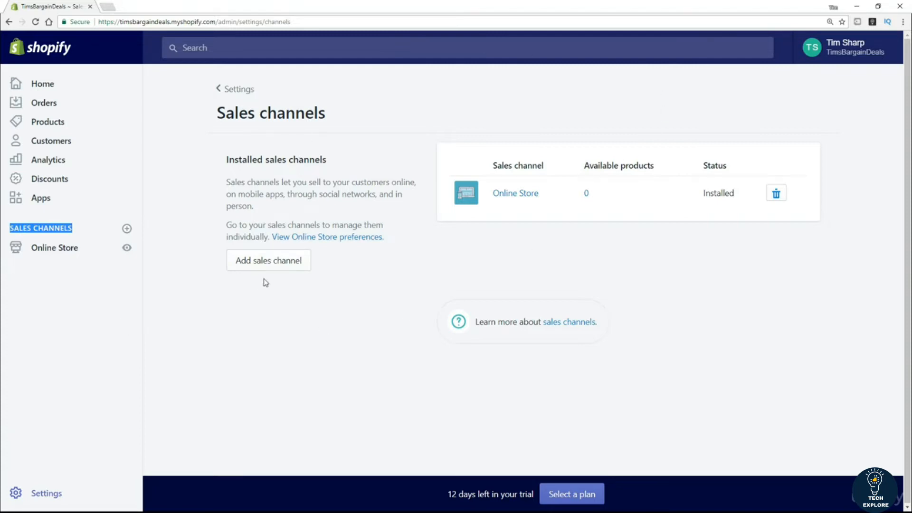
{"action": "left_click", "coordinate": [267, 263]}
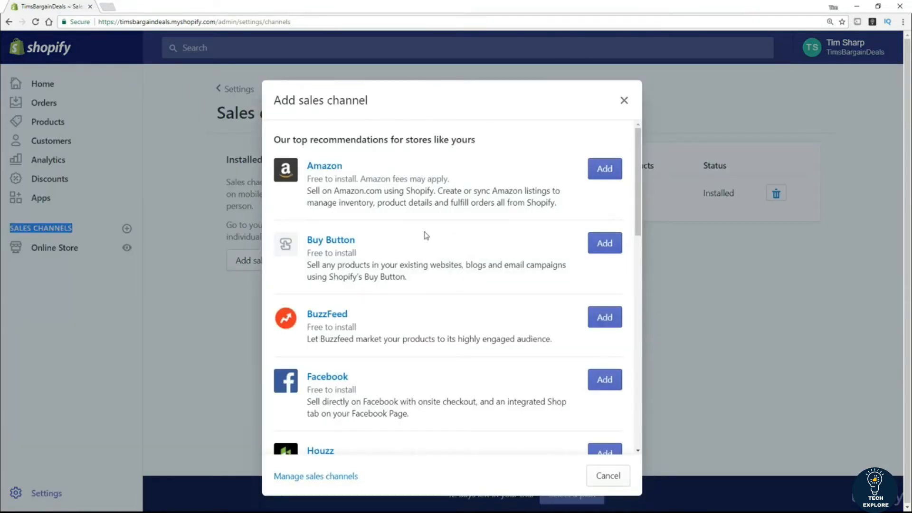
{"action": "scroll", "coordinate": [464, 281], "scroll_direction": "down", "scroll_amount": 10}
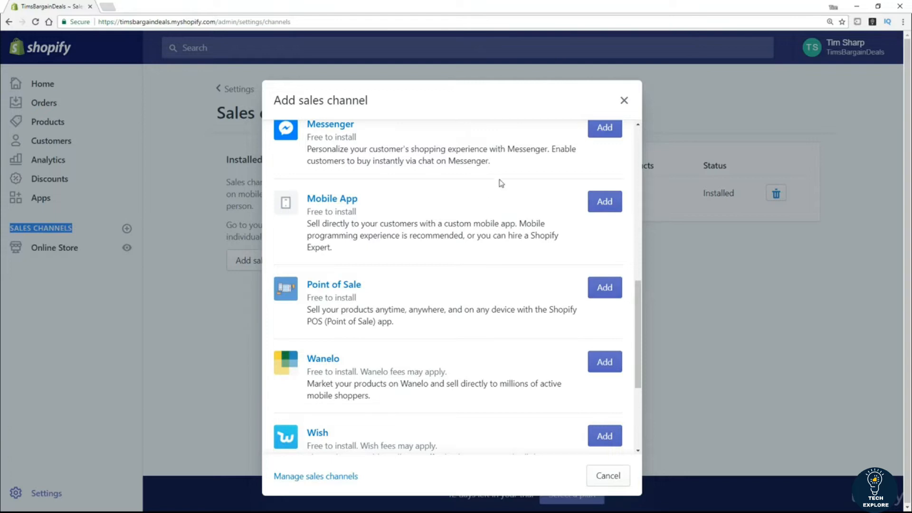
{"action": "left_click", "coordinate": [624, 100]}
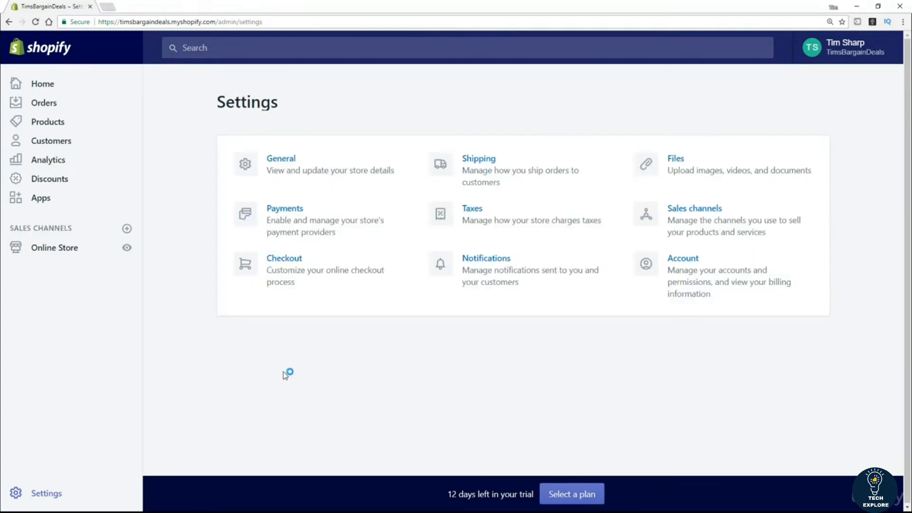
Step: Open the Checkout settings from the Settings overview
{"action": "left_click", "coordinate": [284, 259]}
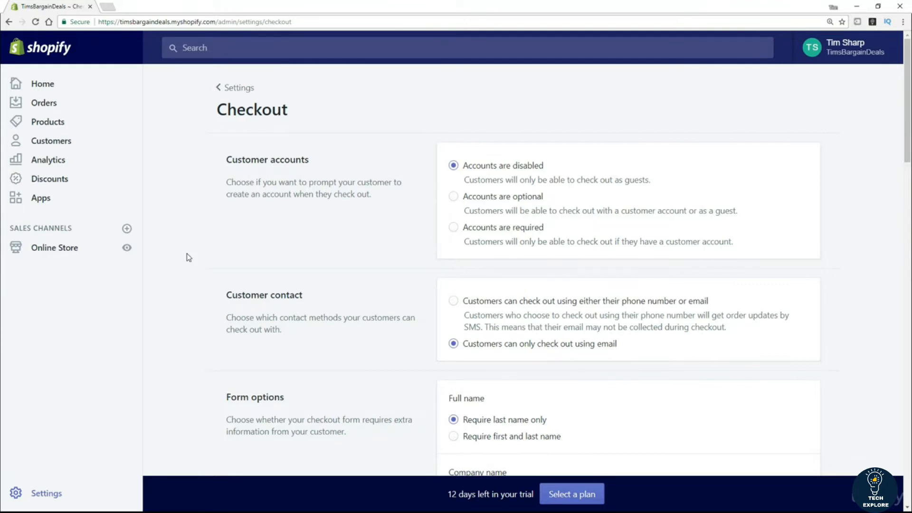
{"action": "left_click", "coordinate": [228, 158]}
{"action": "left_click_drag", "start_coordinate": [228, 159], "coordinate": [311, 160]}
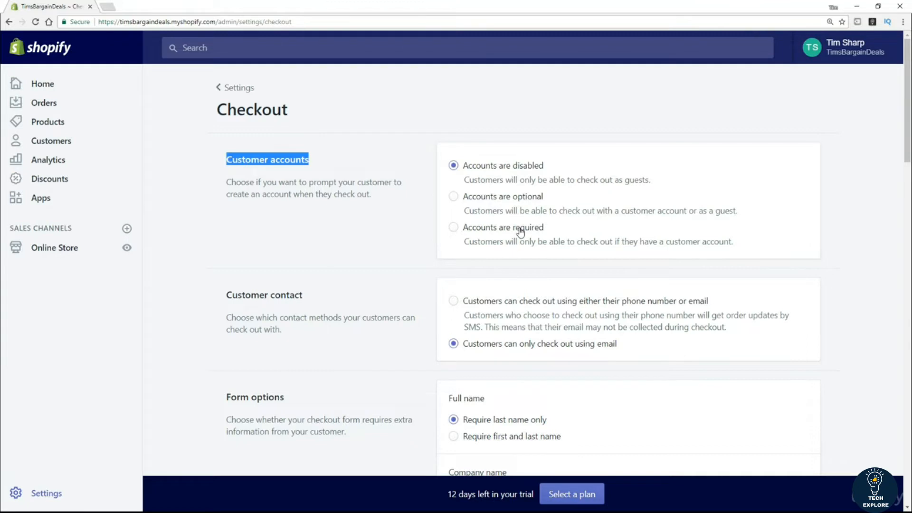
{"action": "left_click", "coordinate": [364, 160]}
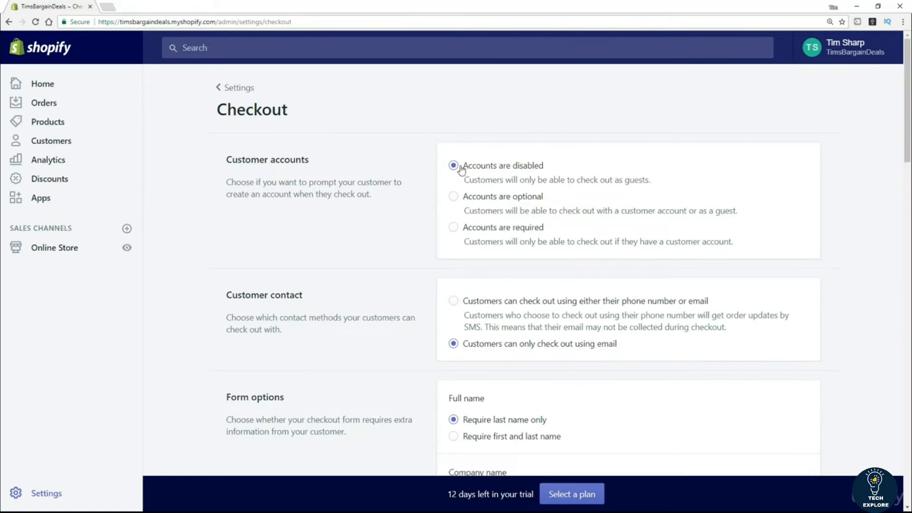
{"action": "scroll", "coordinate": [380, 201], "scroll_direction": "down", "scroll_amount": 2}
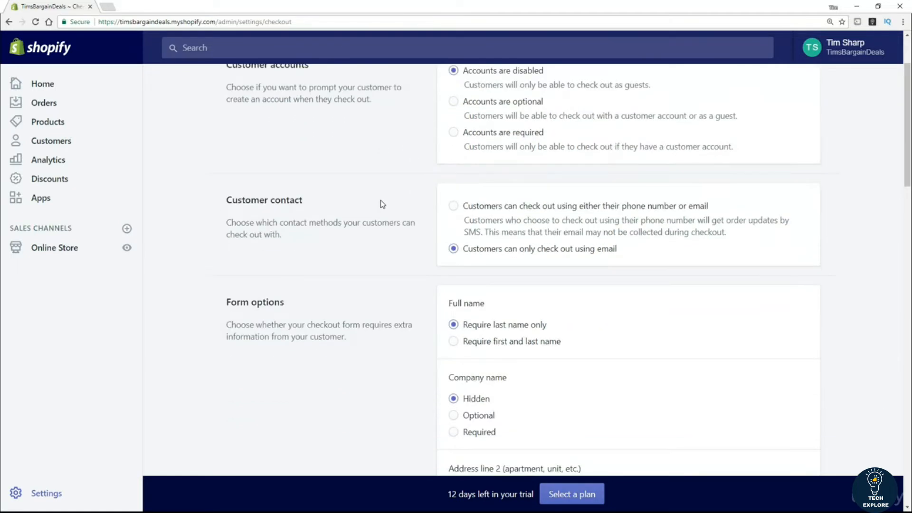
{"action": "scroll", "coordinate": [381, 203], "scroll_direction": "down", "scroll_amount": 1}
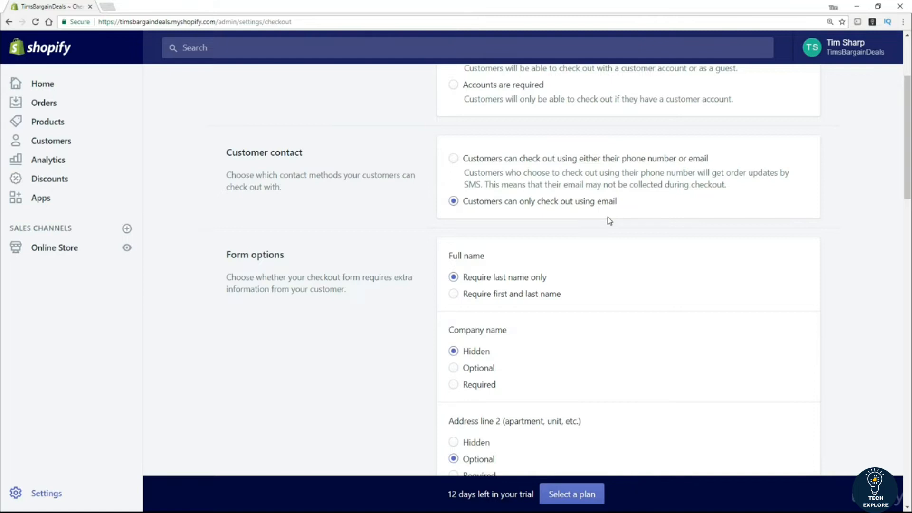
{"action": "scroll", "coordinate": [264, 349], "scroll_direction": "down", "scroll_amount": 2}
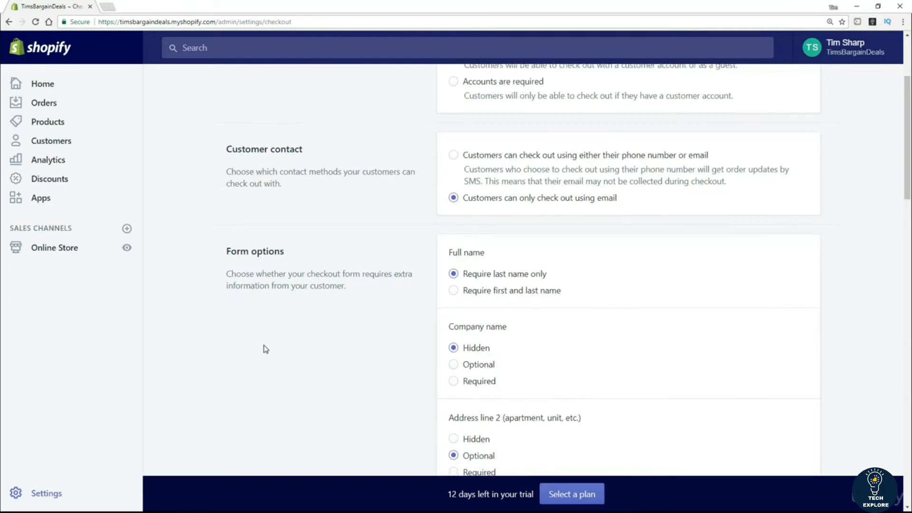
{"action": "scroll", "coordinate": [265, 349], "scroll_direction": "down", "scroll_amount": 1}
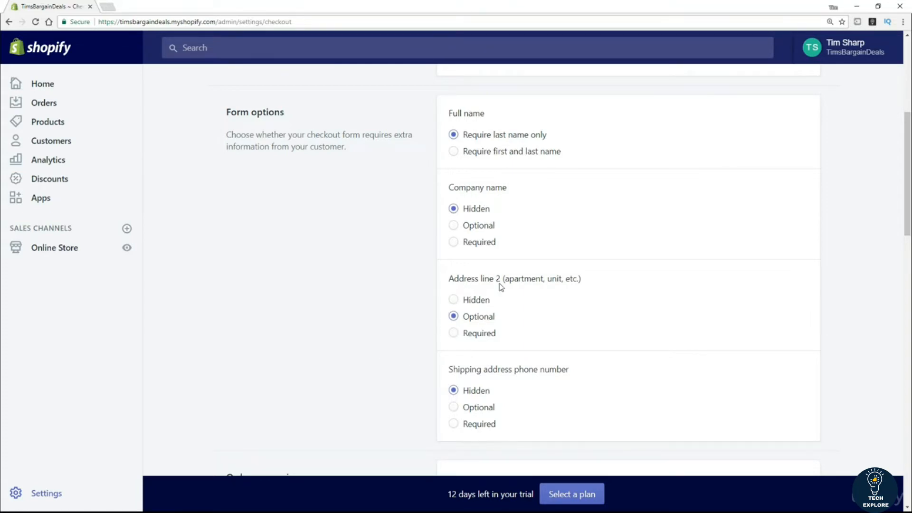
{"action": "scroll", "coordinate": [397, 330], "scroll_direction": "down", "scroll_amount": 2}
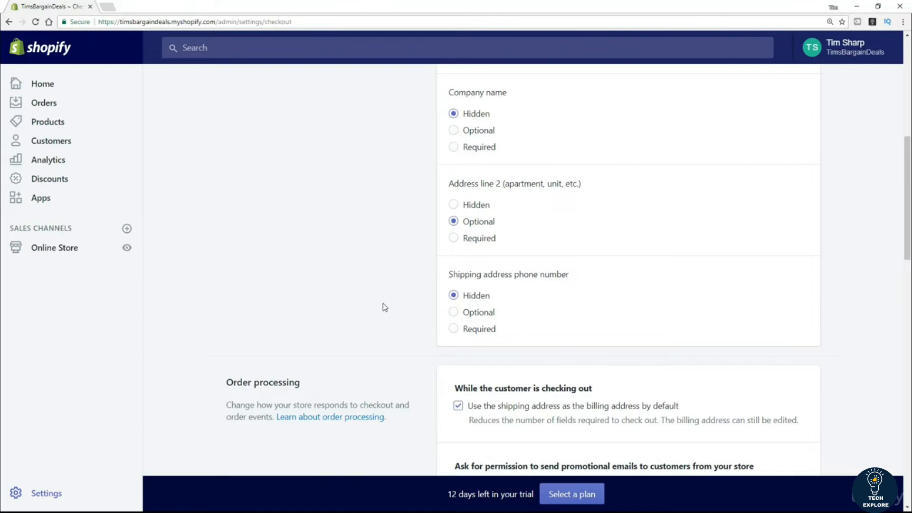
Step: Make customers agree to receive promotional emails by default at checkout
{"action": "scroll", "coordinate": [376, 309], "scroll_direction": "down", "scroll_amount": 3}
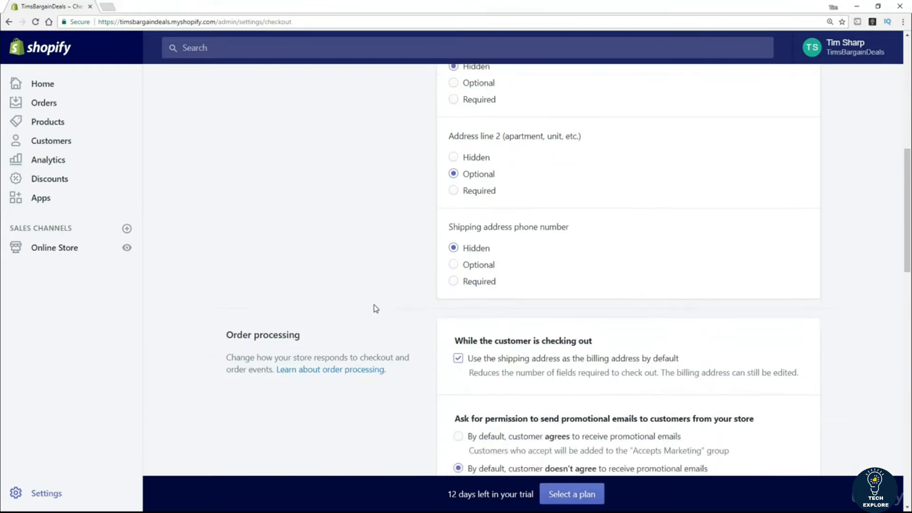
{"action": "scroll", "coordinate": [375, 310], "scroll_direction": "down", "scroll_amount": 2}
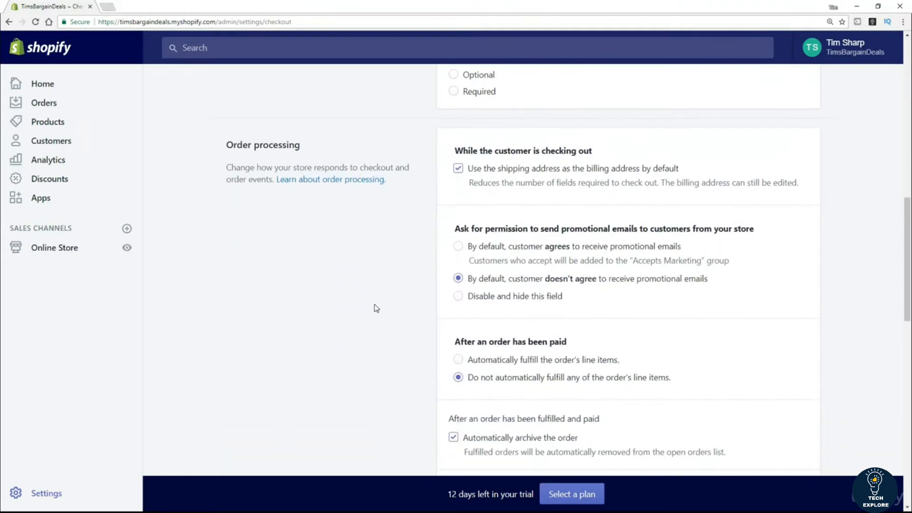
{"action": "scroll", "coordinate": [376, 308], "scroll_direction": "down", "scroll_amount": 1}
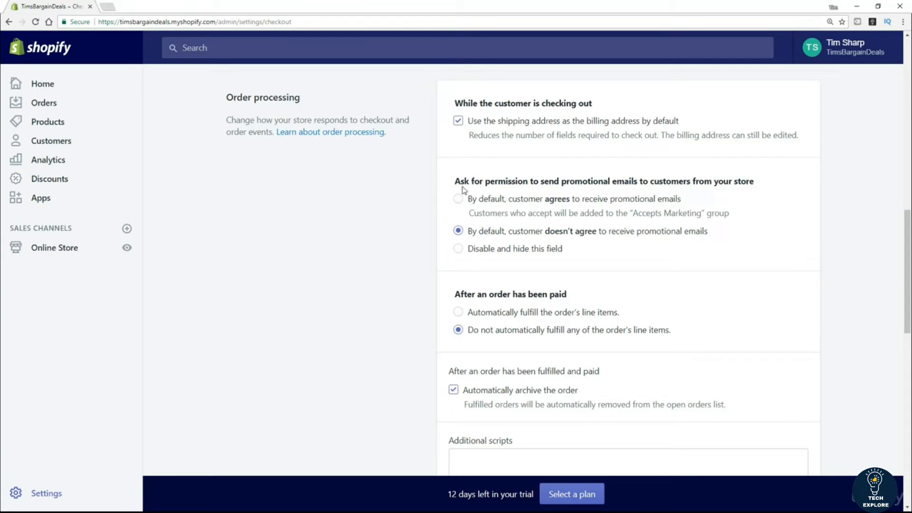
{"action": "left_click_drag", "start_coordinate": [455, 182], "coordinate": [761, 185]}
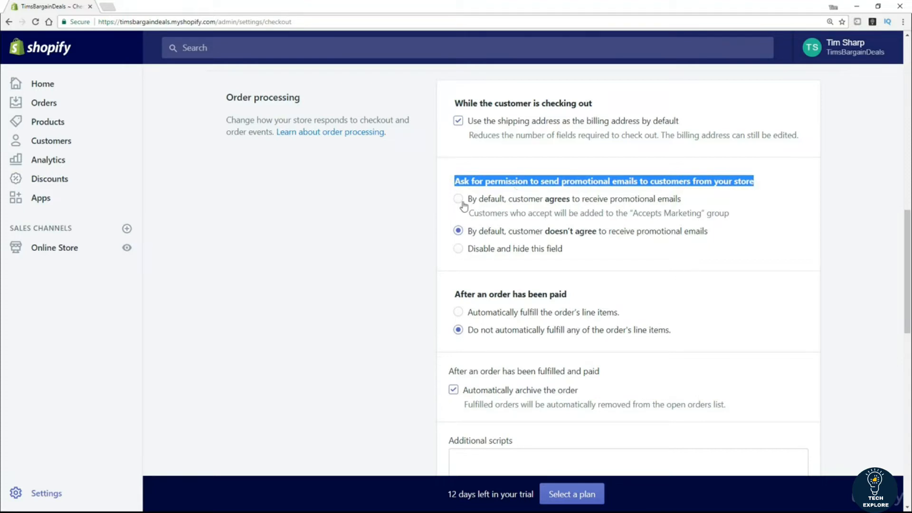
{"action": "left_click", "coordinate": [379, 219]}
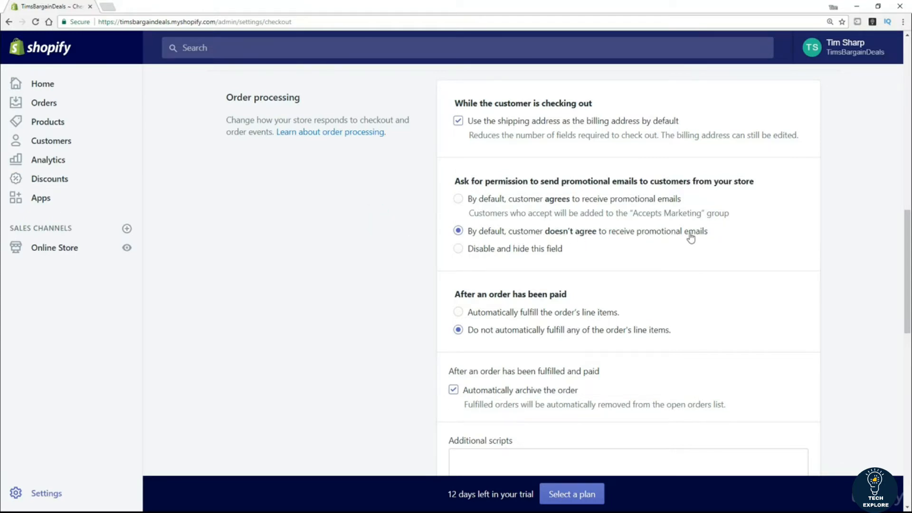
{"action": "left_click", "coordinate": [466, 201]}
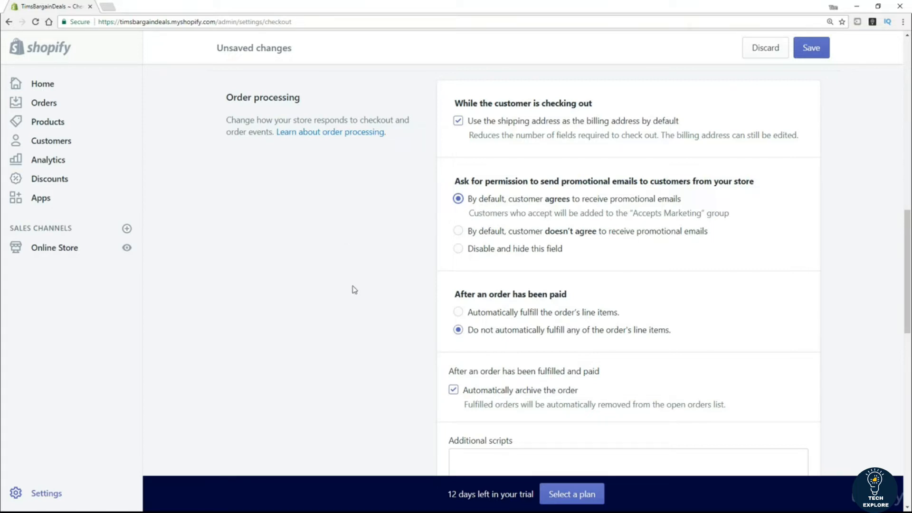
Step: Scroll down to the Refund, privacy, and TOS statements section
{"action": "scroll", "coordinate": [288, 294], "scroll_direction": "down", "scroll_amount": 3}
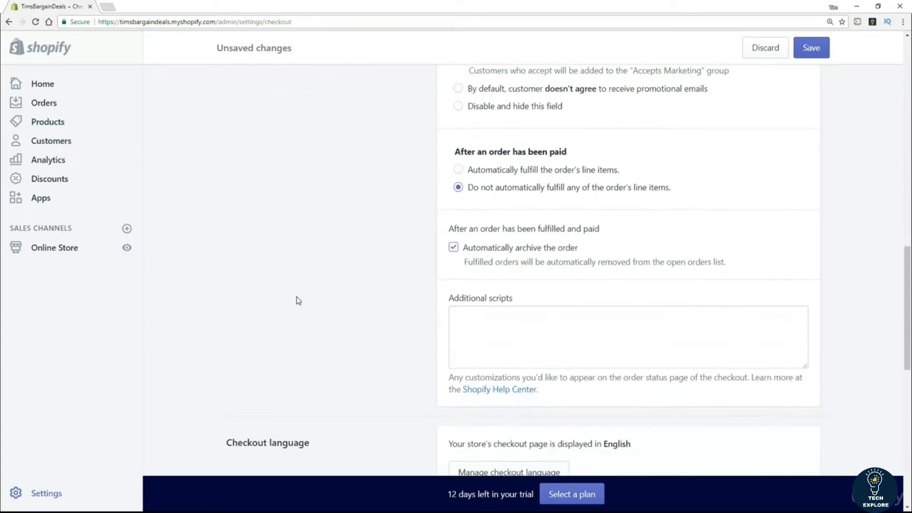
{"action": "scroll", "coordinate": [336, 282], "scroll_direction": "down", "scroll_amount": 2}
{"action": "scroll", "coordinate": [336, 281], "scroll_direction": "down", "scroll_amount": 4}
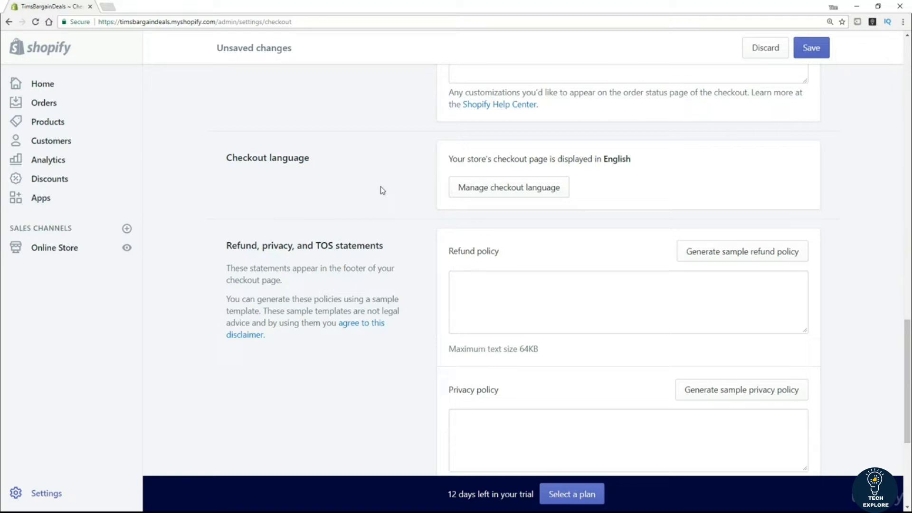
{"action": "scroll", "coordinate": [381, 187], "scroll_direction": "down", "scroll_amount": 2}
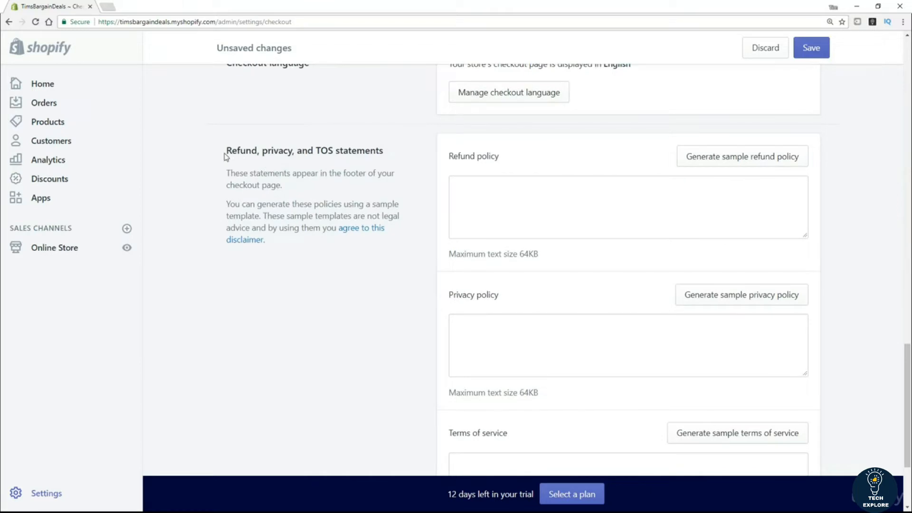
{"action": "left_click_drag", "start_coordinate": [227, 150], "coordinate": [384, 150]}
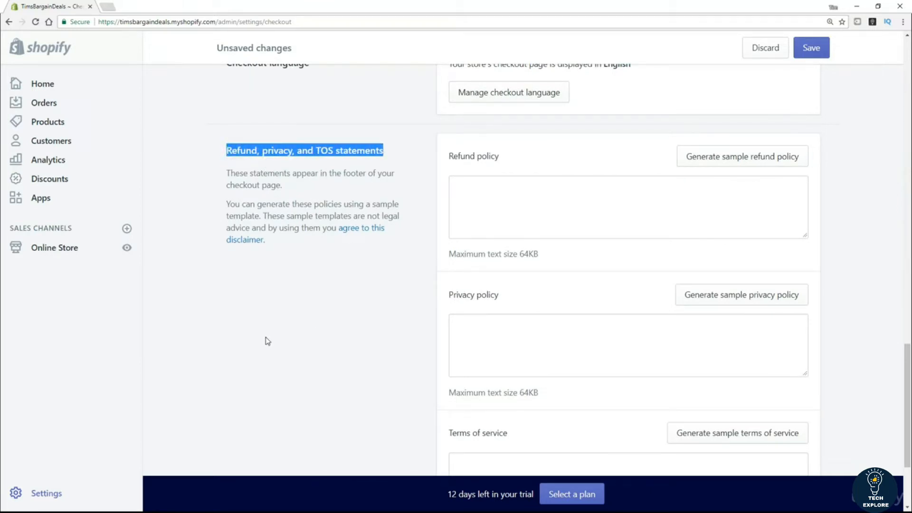
{"action": "scroll", "coordinate": [315, 293], "scroll_direction": "down", "scroll_amount": 1}
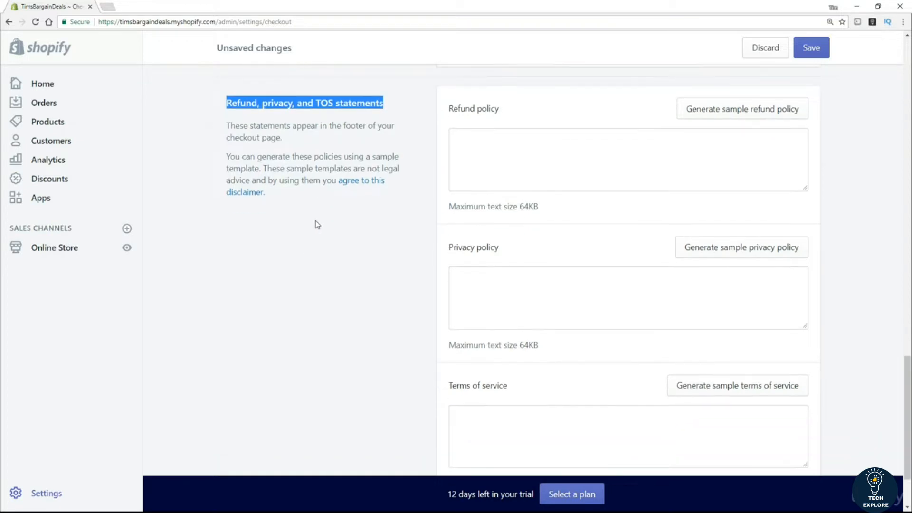
{"action": "left_click", "coordinate": [315, 246]}
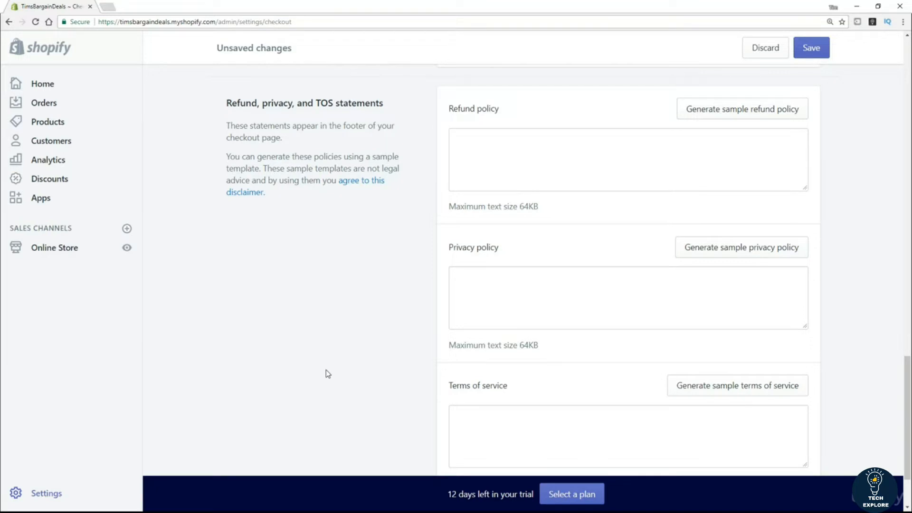
{"action": "left_click", "coordinate": [467, 145]}
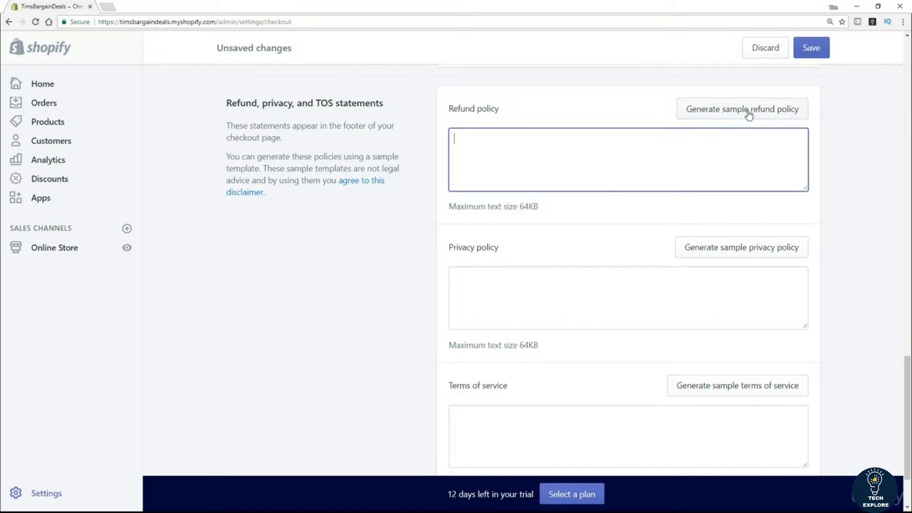
{"action": "left_click", "coordinate": [749, 115]}
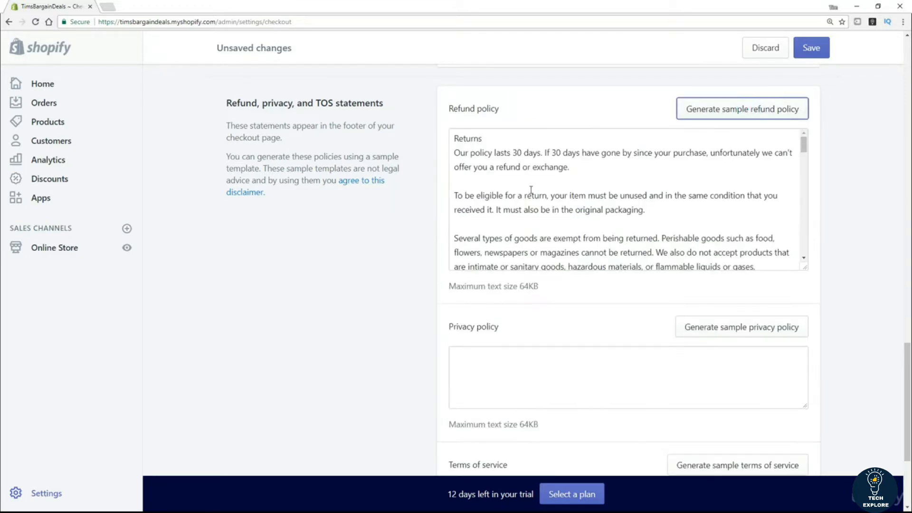
{"action": "scroll", "coordinate": [698, 195], "scroll_direction": "down", "scroll_amount": 5}
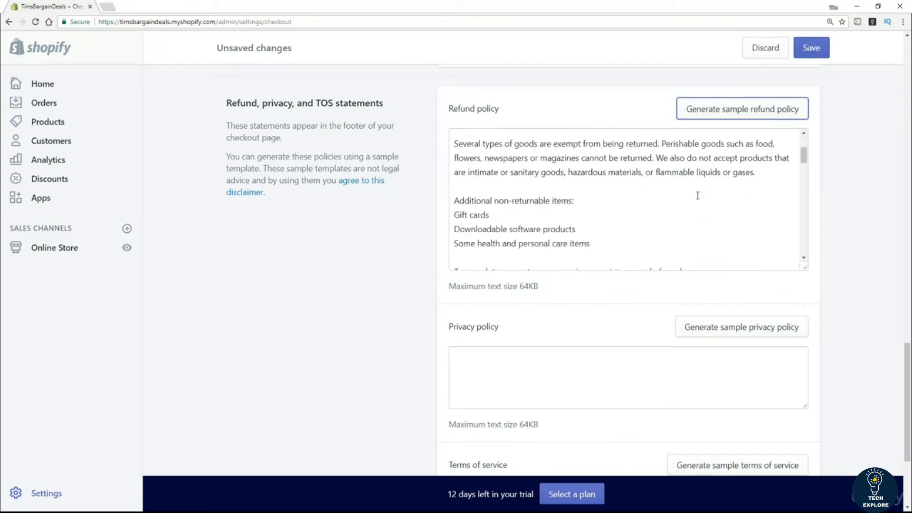
{"action": "scroll", "coordinate": [698, 195], "scroll_direction": "down", "scroll_amount": 5}
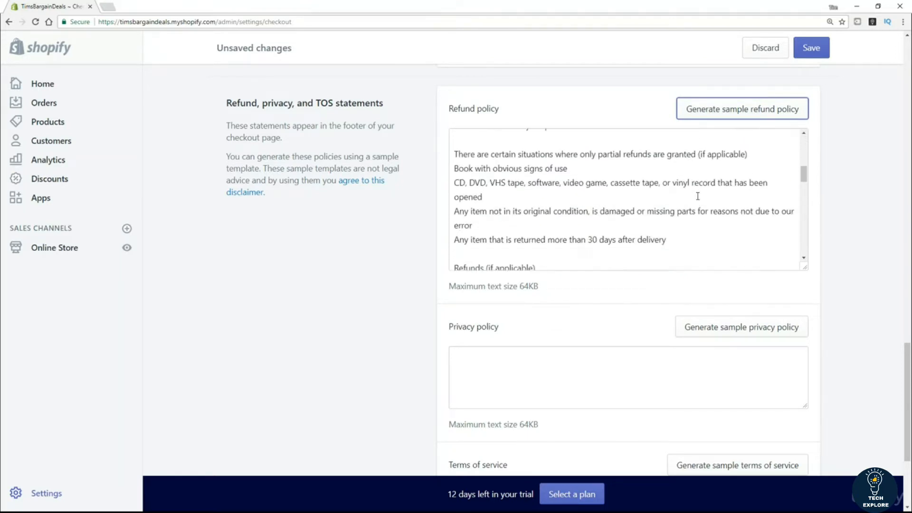
{"action": "scroll", "coordinate": [698, 196], "scroll_direction": "down", "scroll_amount": 5}
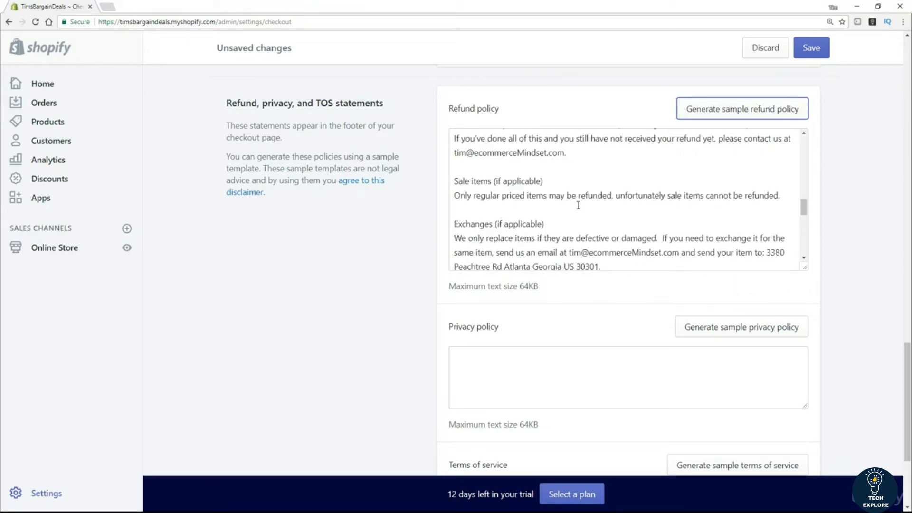
{"action": "scroll", "coordinate": [588, 204], "scroll_direction": "down", "scroll_amount": 2}
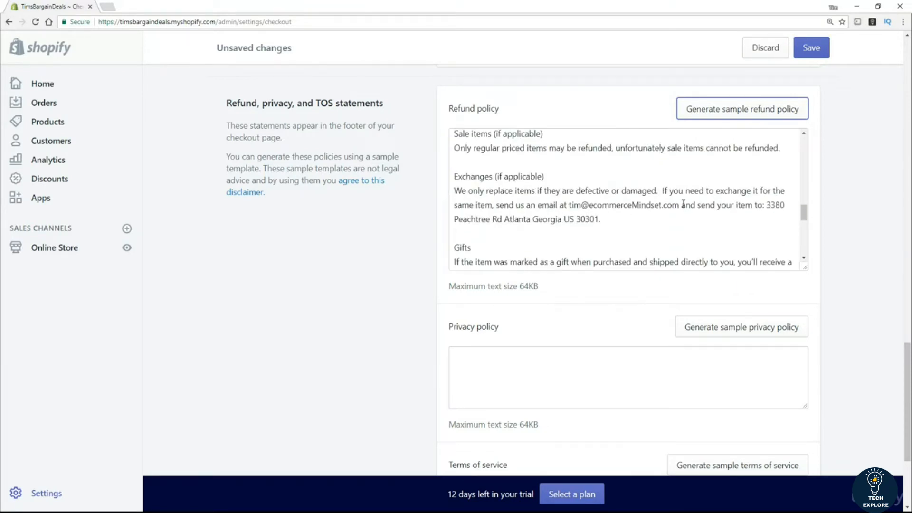
{"action": "left_click_drag", "start_coordinate": [765, 205], "coordinate": [599, 219]}
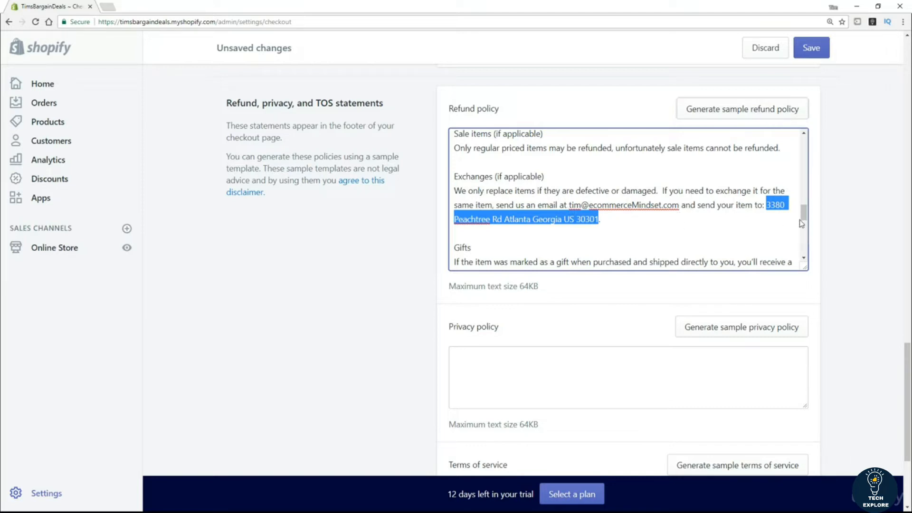
{"action": "left_click_drag", "start_coordinate": [803, 213], "coordinate": [804, 251]}
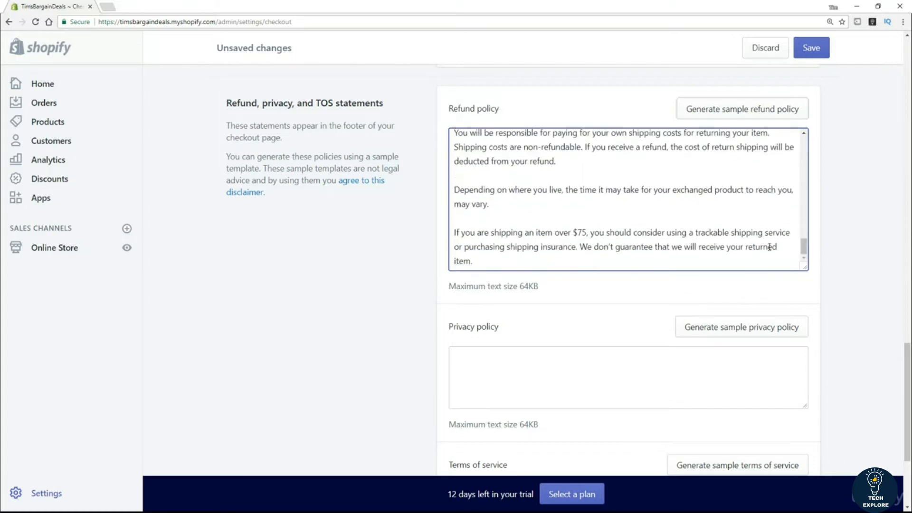
{"action": "scroll", "coordinate": [377, 290], "scroll_direction": "down", "scroll_amount": 4}
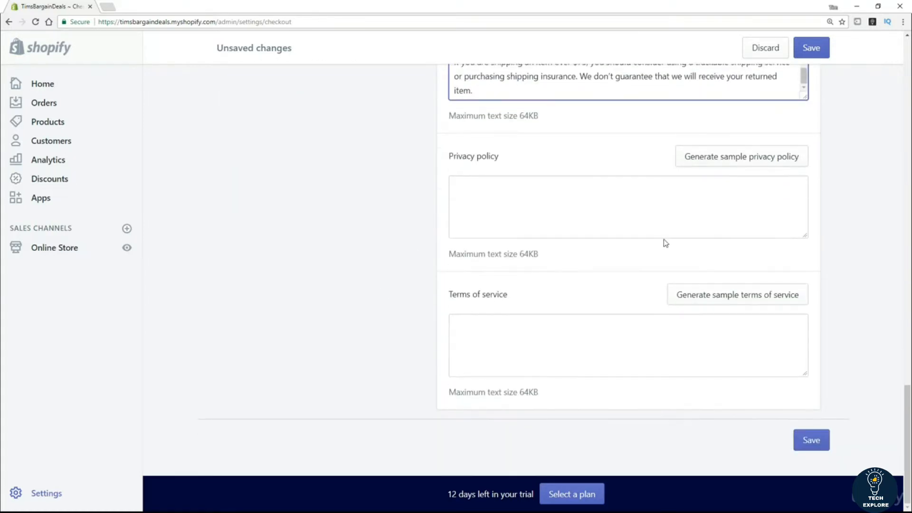
Step: Generate the sample privacy policy and terms of service, then save the checkout settings
{"action": "left_click", "coordinate": [735, 165]}
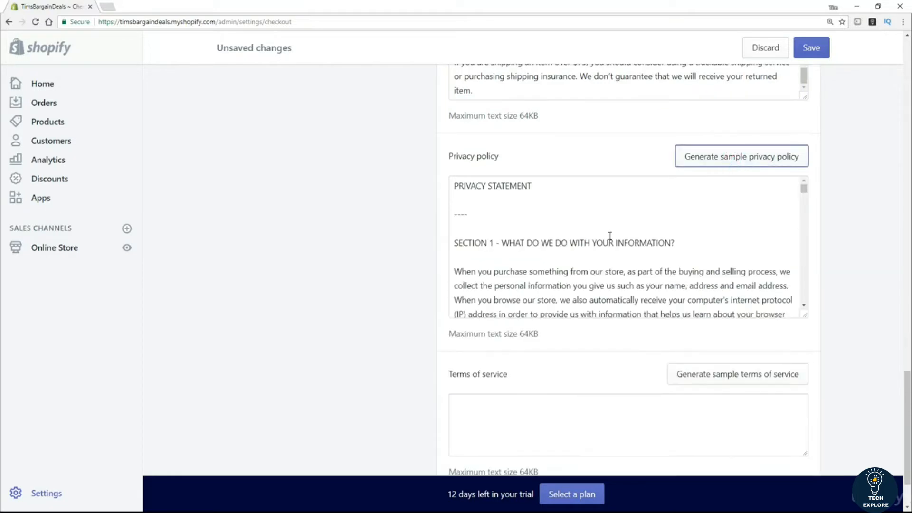
{"action": "scroll", "coordinate": [299, 286], "scroll_direction": "down", "scroll_amount": 2}
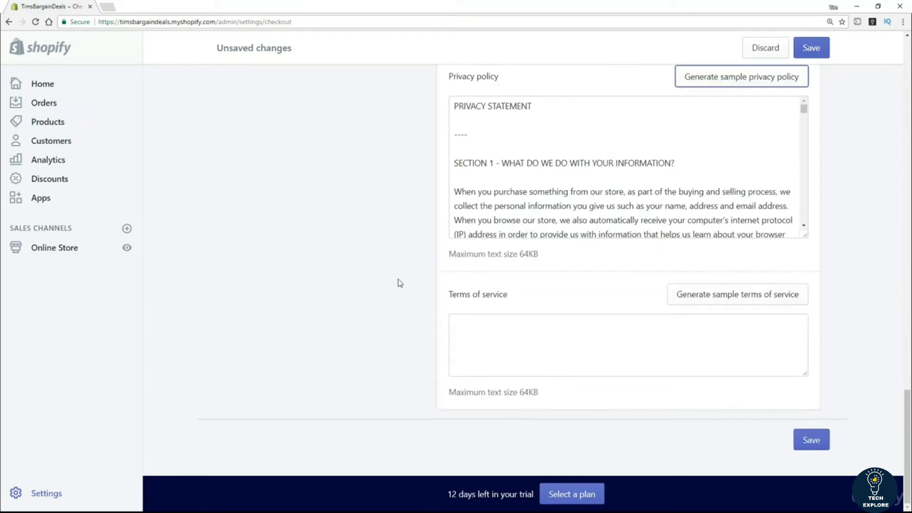
{"action": "left_click", "coordinate": [765, 294]}
{"action": "scroll", "coordinate": [280, 317], "scroll_direction": "down", "scroll_amount": 2}
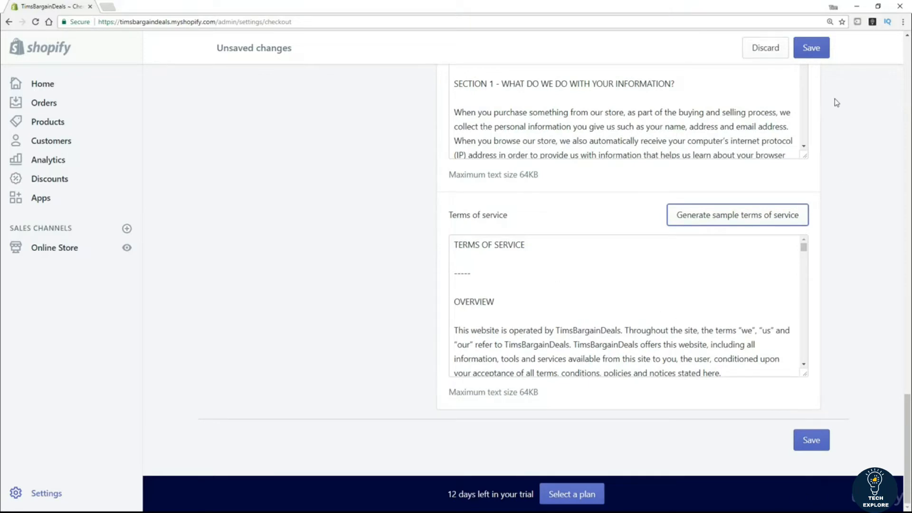
{"action": "left_click", "coordinate": [811, 46]}
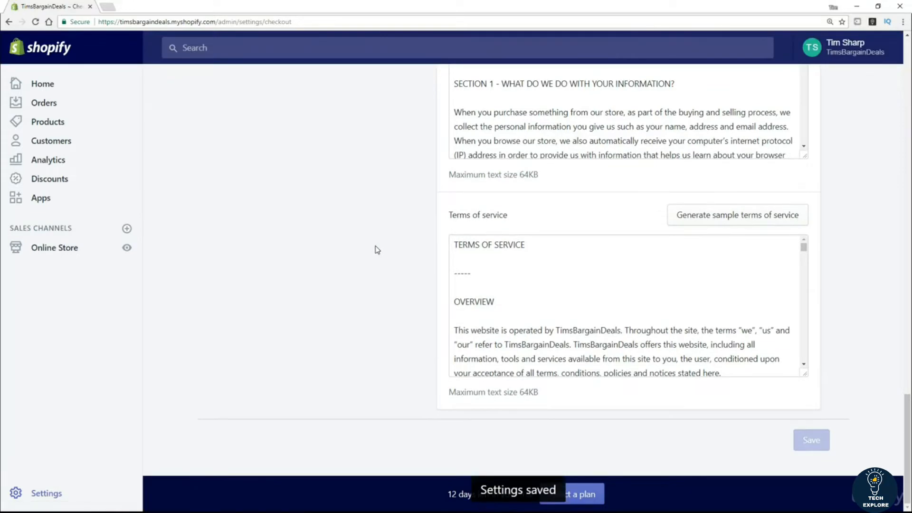
{"action": "left_click_drag", "start_coordinate": [907, 399], "coordinate": [910, 19]}
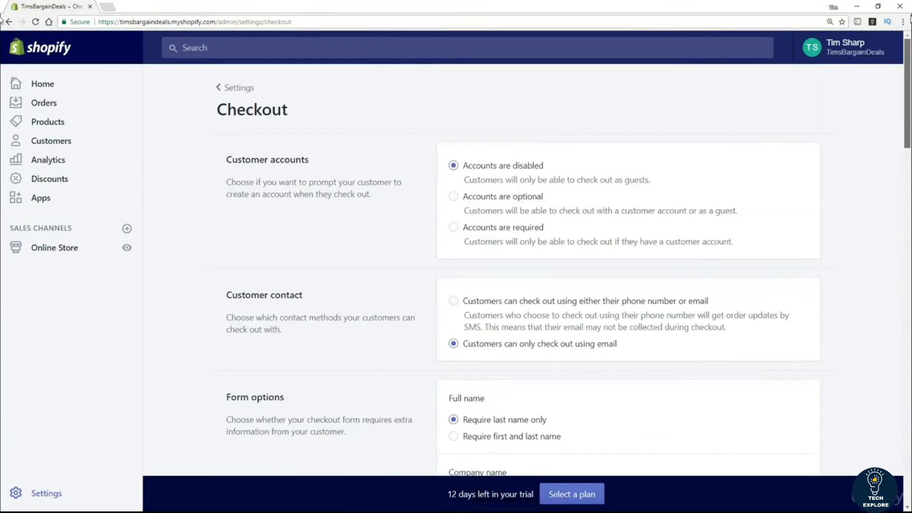
Step: Go back to Settings, open Notifications, and look through the order, shipping and customer templates
{"action": "left_click", "coordinate": [240, 89]}
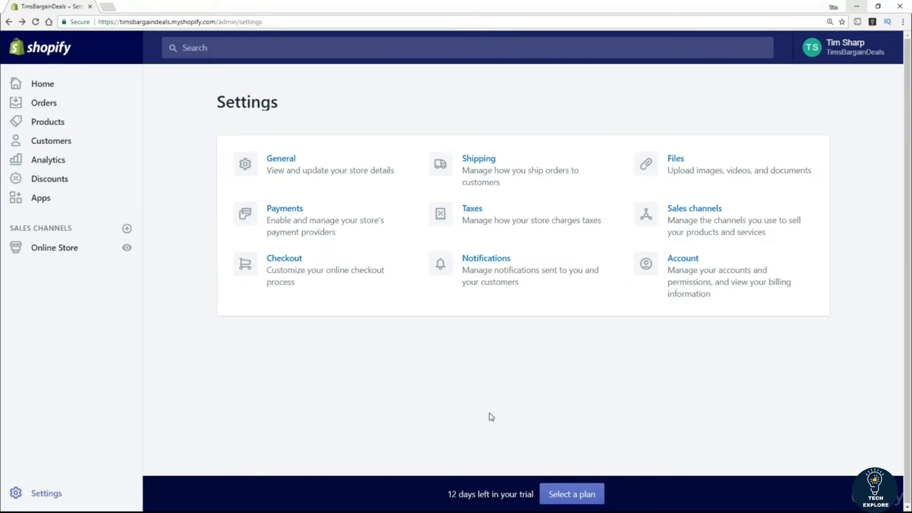
{"action": "left_click", "coordinate": [481, 259]}
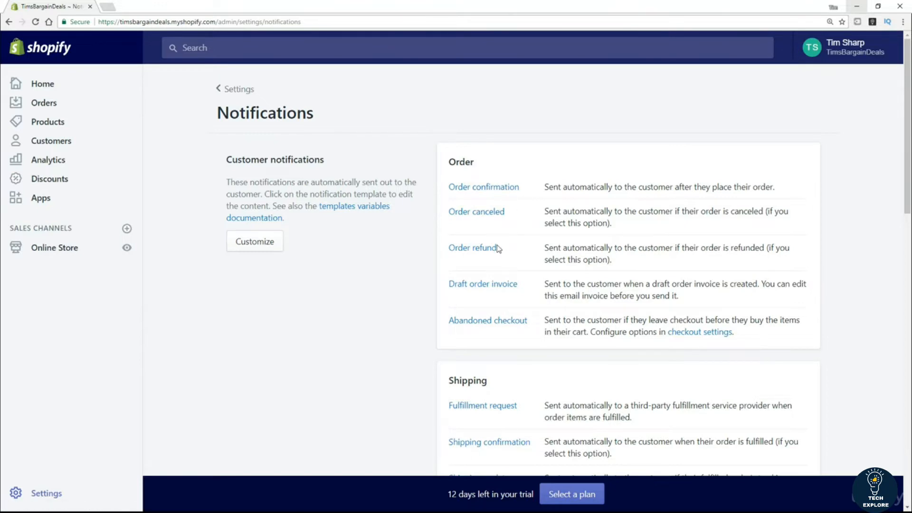
{"action": "scroll", "coordinate": [362, 367], "scroll_direction": "down", "scroll_amount": 2}
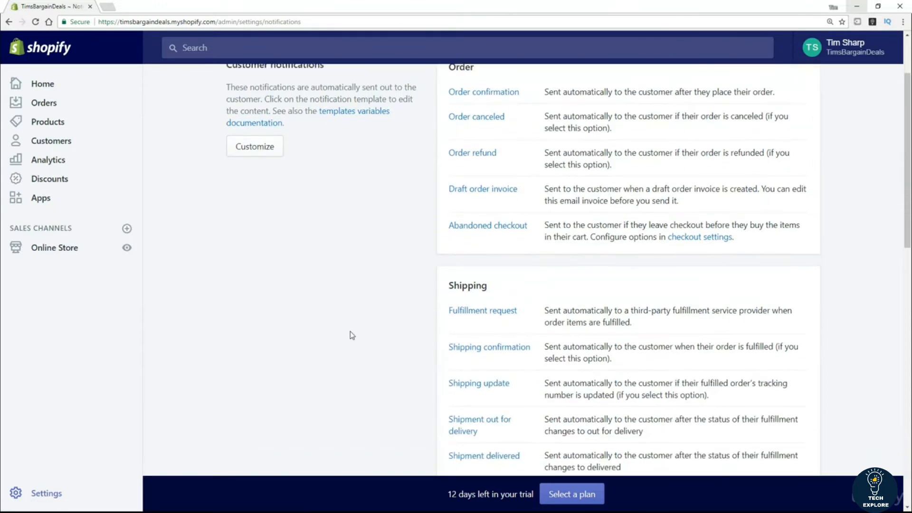
{"action": "scroll", "coordinate": [281, 380], "scroll_direction": "down", "scroll_amount": 3}
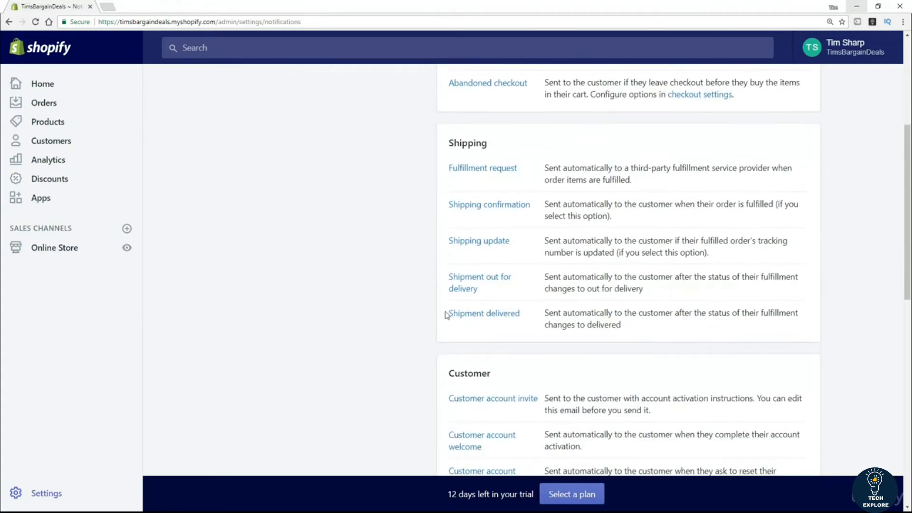
{"action": "scroll", "coordinate": [318, 362], "scroll_direction": "down", "scroll_amount": 3}
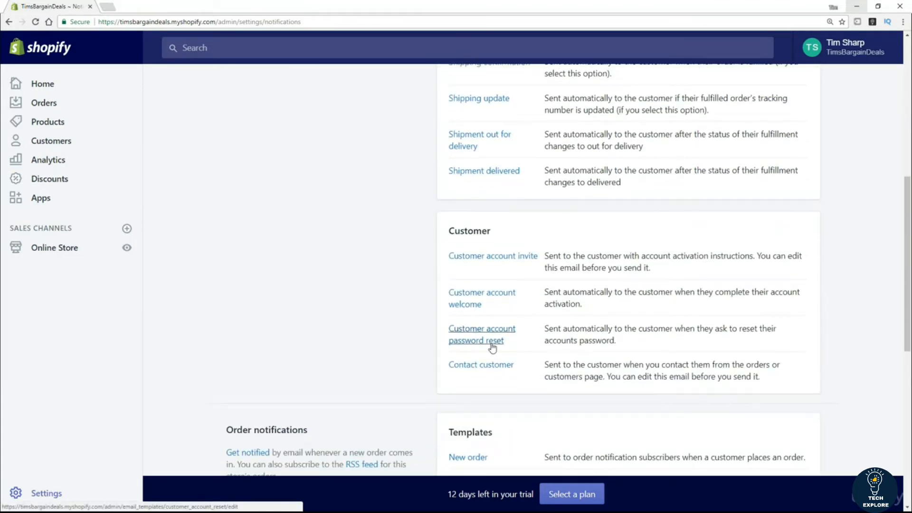
{"action": "scroll", "coordinate": [363, 357], "scroll_direction": "down", "scroll_amount": 2}
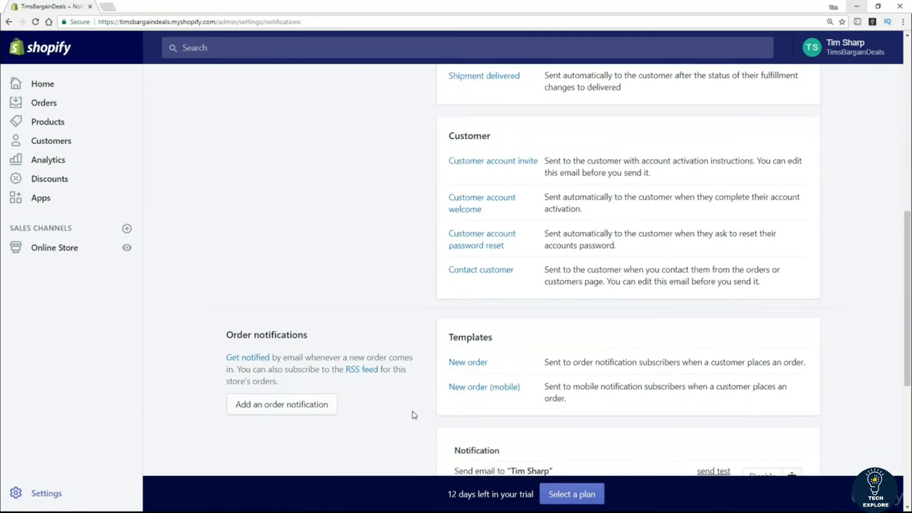
{"action": "scroll", "coordinate": [389, 245], "scroll_direction": "up", "scroll_amount": 8}
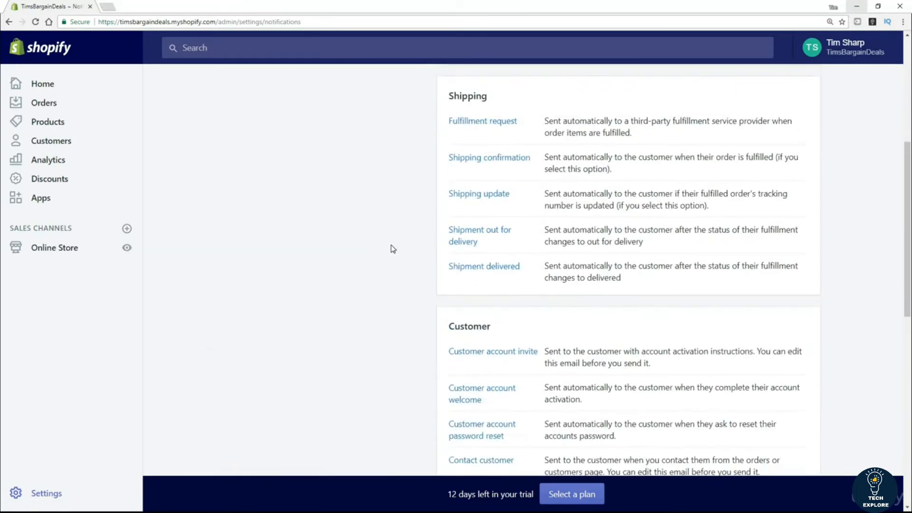
{"action": "scroll", "coordinate": [393, 252], "scroll_direction": "up", "scroll_amount": 3}
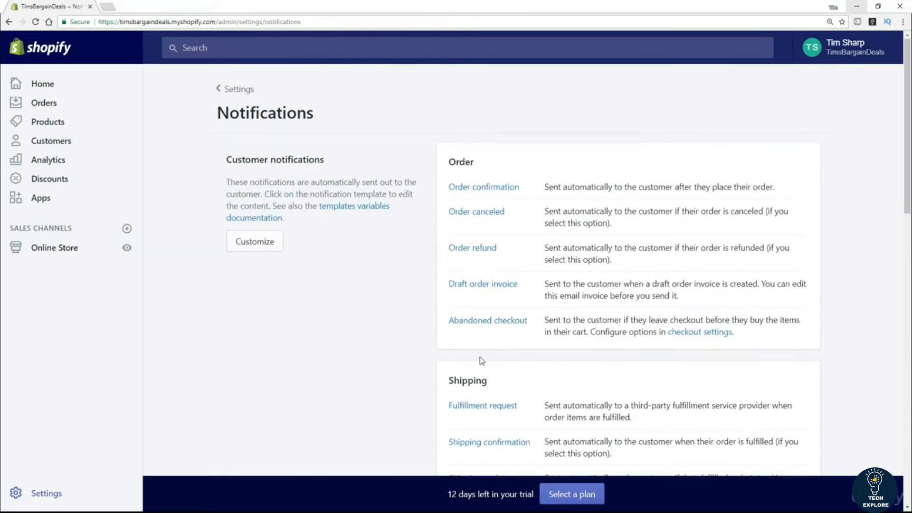
Step: Open the Order confirmation template and scroll through its subject and HTML body
{"action": "left_click", "coordinate": [479, 190]}
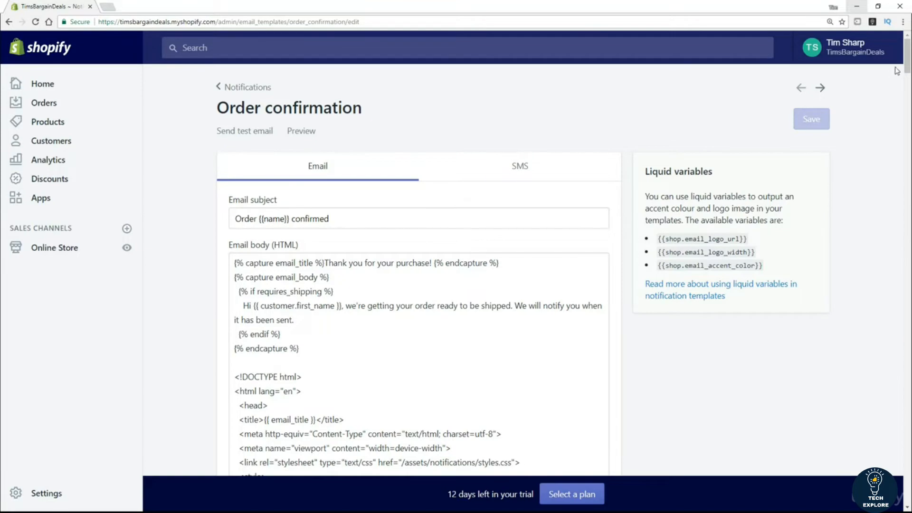
{"action": "mouse_move", "coordinate": [908, 65]}
{"action": "left_mouse_down"}
{"action": "mouse_move", "coordinate": [911, 335]}
{"action": "mouse_move", "coordinate": [906, 53]}
{"action": "left_mouse_up"}
Step: Leave the Order confirmation template, scroll the Notifications list, then go back to Settings
{"action": "left_click", "coordinate": [228, 90]}
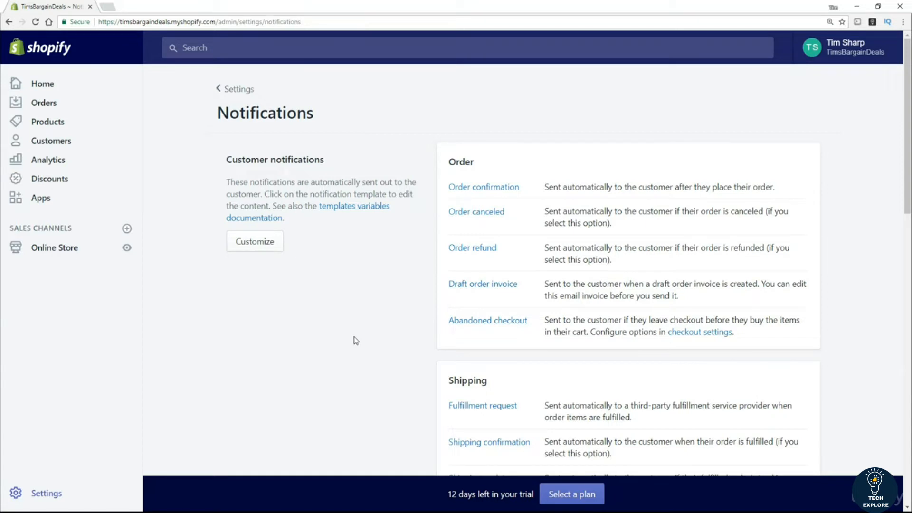
{"action": "scroll", "coordinate": [351, 338], "scroll_direction": "down", "scroll_amount": 5}
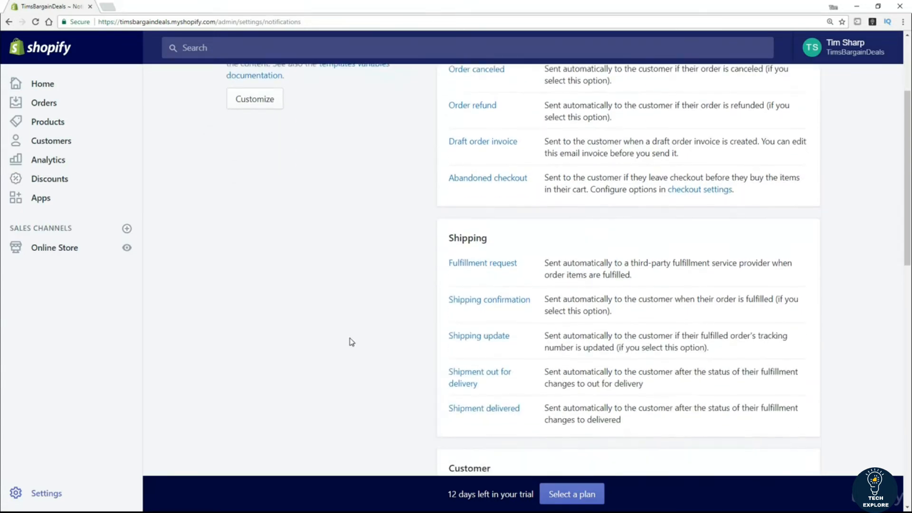
{"action": "scroll", "coordinate": [351, 341], "scroll_direction": "down", "scroll_amount": 5}
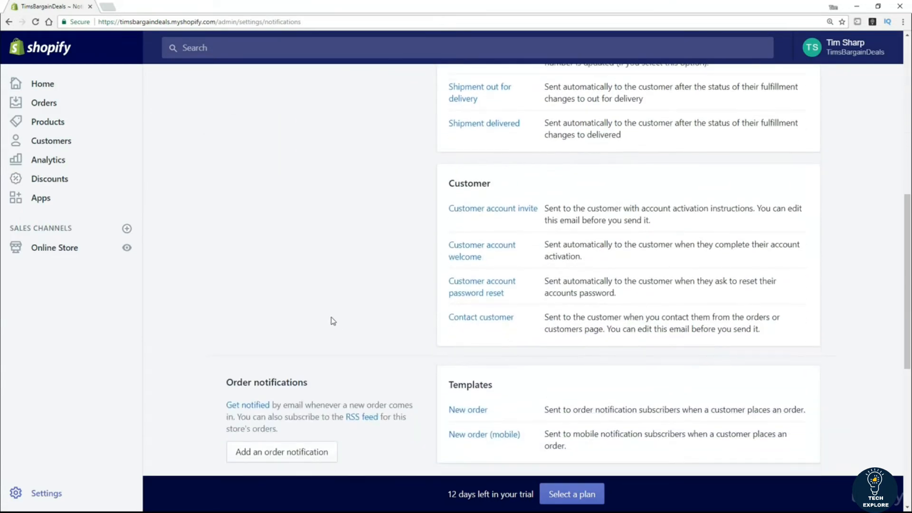
{"action": "scroll", "coordinate": [332, 323], "scroll_direction": "down", "scroll_amount": 4}
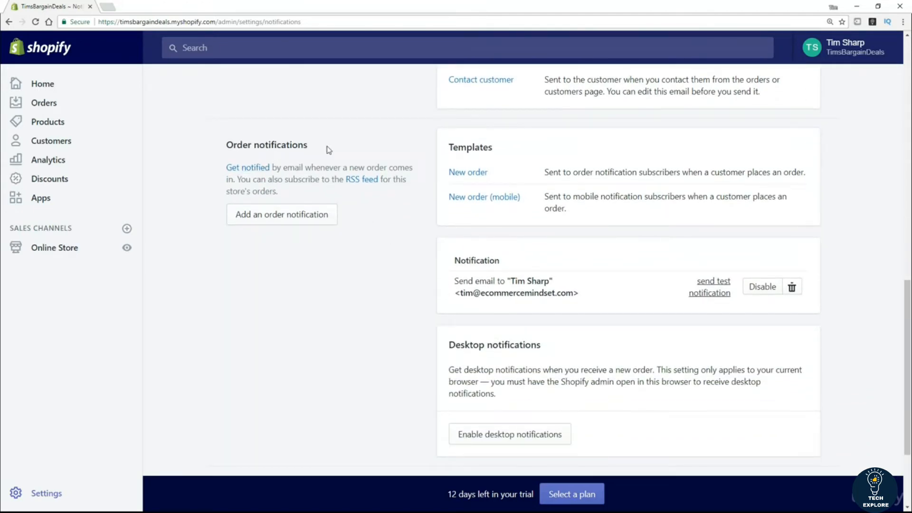
{"action": "scroll", "coordinate": [367, 333], "scroll_direction": "down", "scroll_amount": 1}
{"action": "scroll", "coordinate": [366, 332], "scroll_direction": "down", "scroll_amount": 1}
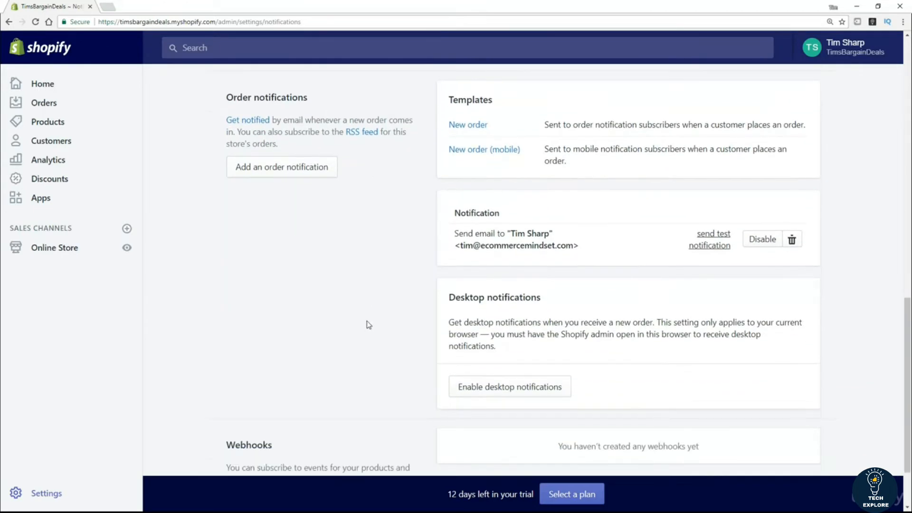
{"action": "scroll", "coordinate": [367, 324], "scroll_direction": "down", "scroll_amount": 2}
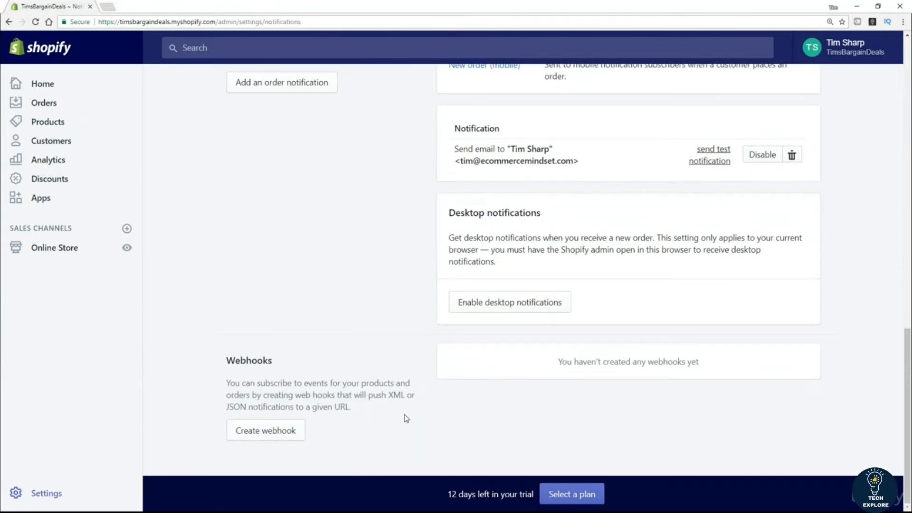
{"action": "scroll", "coordinate": [404, 362], "scroll_direction": "up", "scroll_amount": 6}
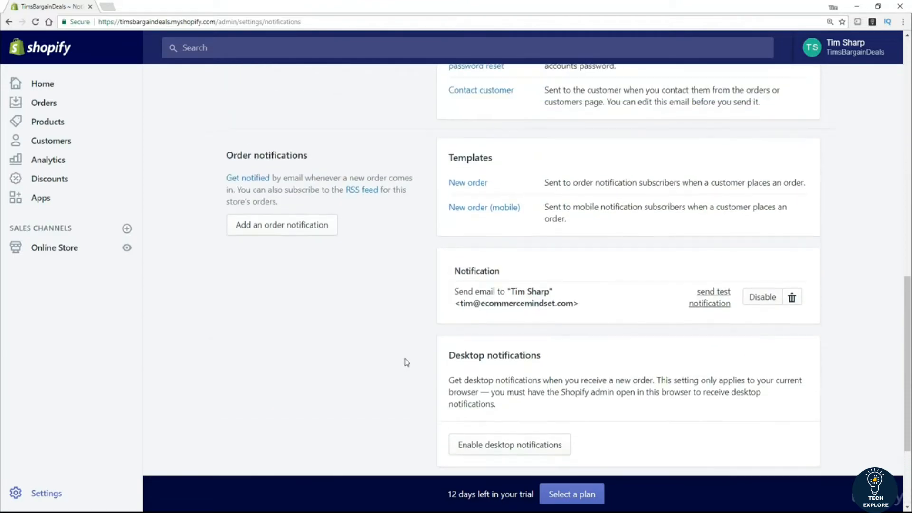
{"action": "scroll", "coordinate": [399, 360], "scroll_direction": "up", "scroll_amount": 10}
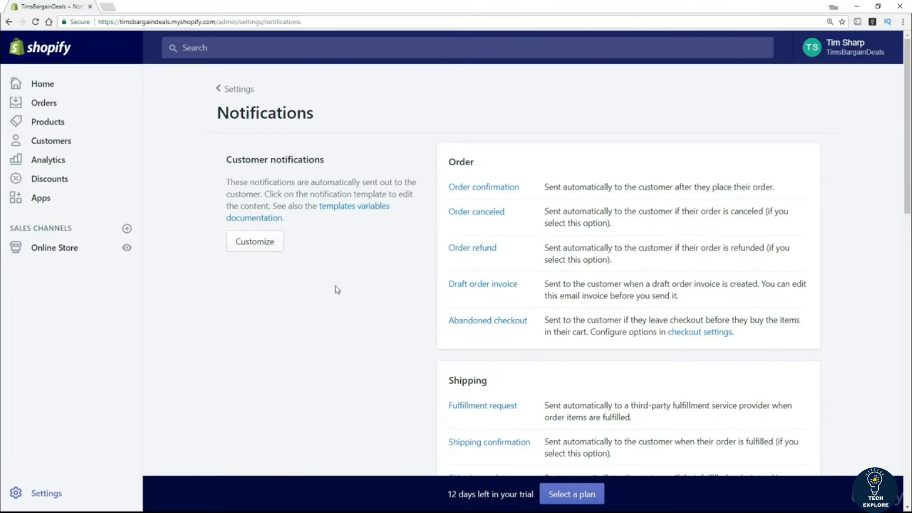
{"action": "key", "text": "alt+Left"}
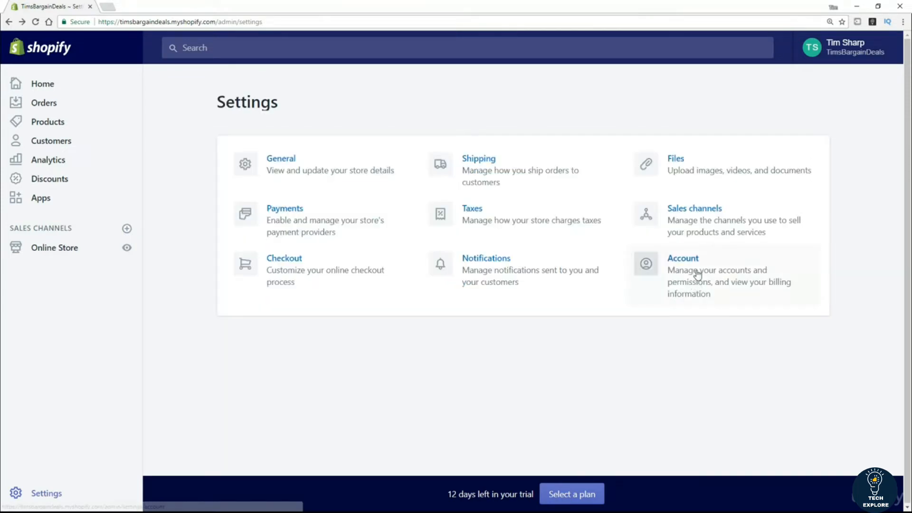
{"action": "left_click", "coordinate": [697, 266]}
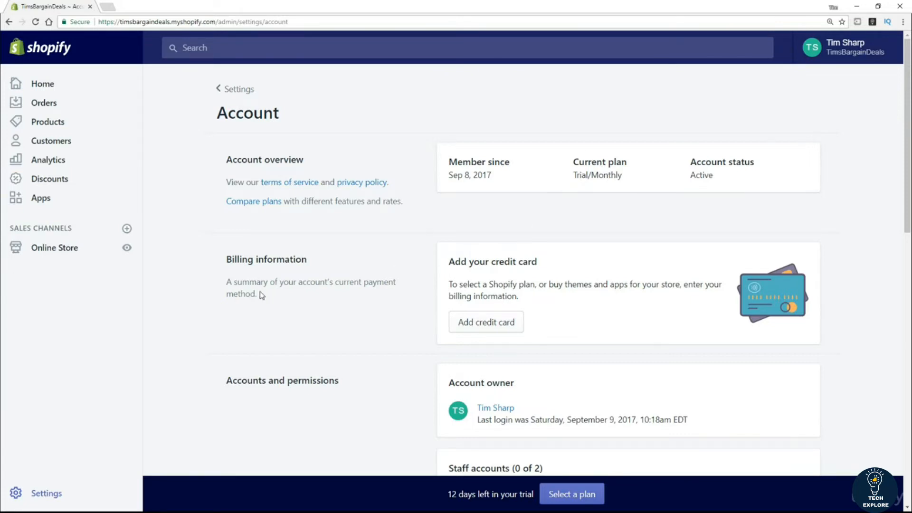
{"action": "scroll", "coordinate": [414, 330], "scroll_direction": "down", "scroll_amount": 2}
{"action": "scroll", "coordinate": [314, 372], "scroll_direction": "down", "scroll_amount": 1}
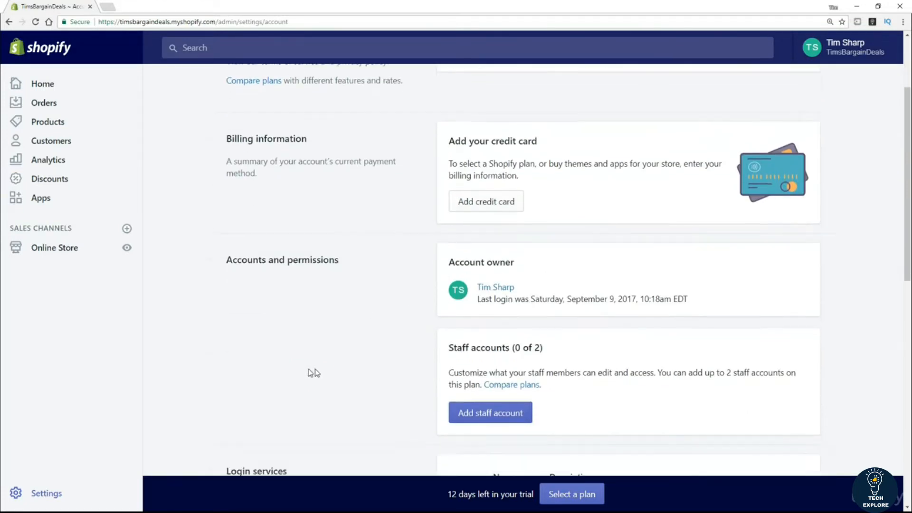
{"action": "scroll", "coordinate": [314, 372], "scroll_direction": "down", "scroll_amount": 1}
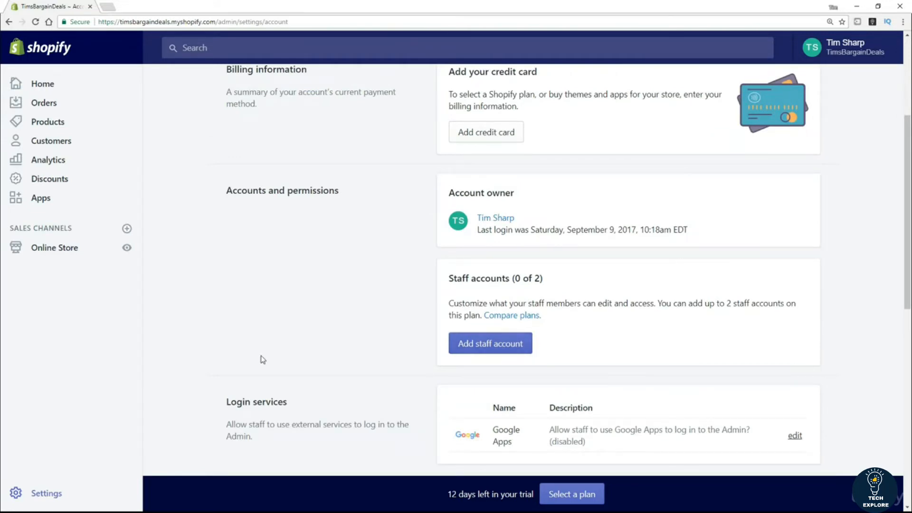
{"action": "scroll", "coordinate": [260, 356], "scroll_direction": "down", "scroll_amount": 5}
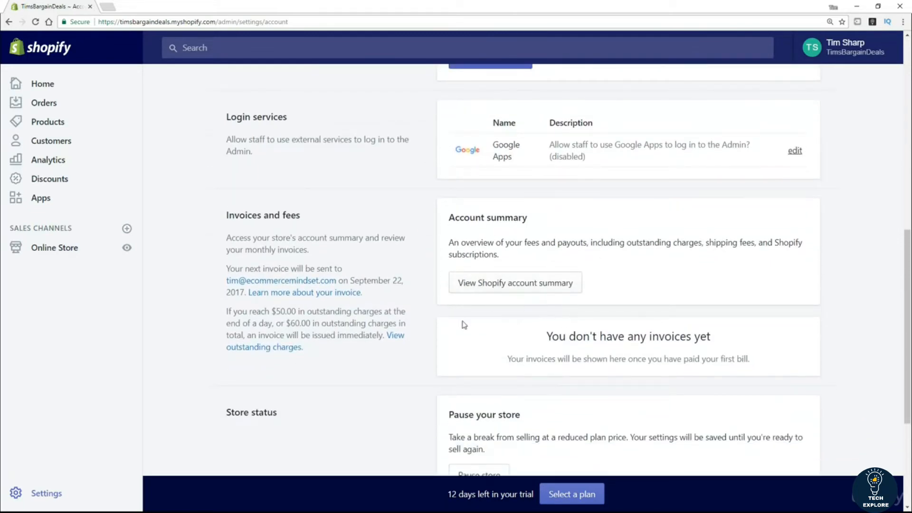
{"action": "scroll", "coordinate": [388, 356], "scroll_direction": "down", "scroll_amount": 1}
{"action": "scroll", "coordinate": [391, 366], "scroll_direction": "down", "scroll_amount": 3}
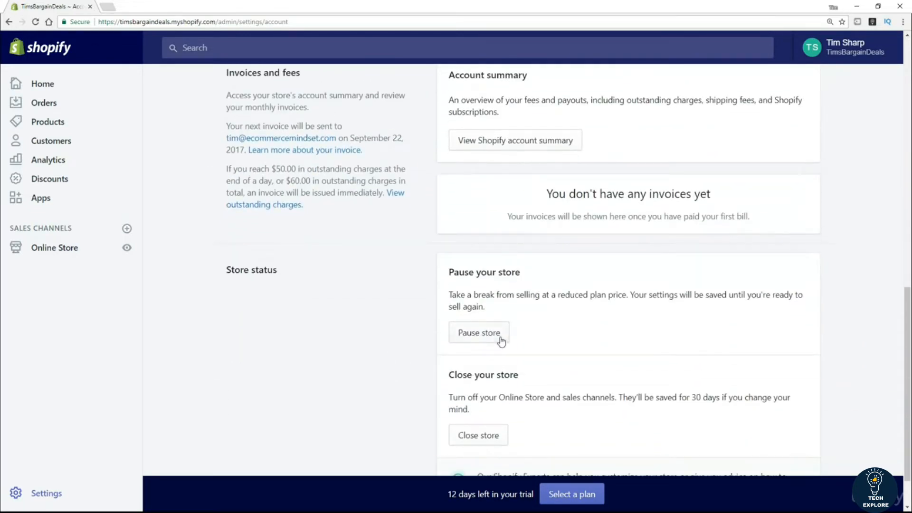
{"action": "scroll", "coordinate": [418, 372], "scroll_direction": "down", "scroll_amount": 1}
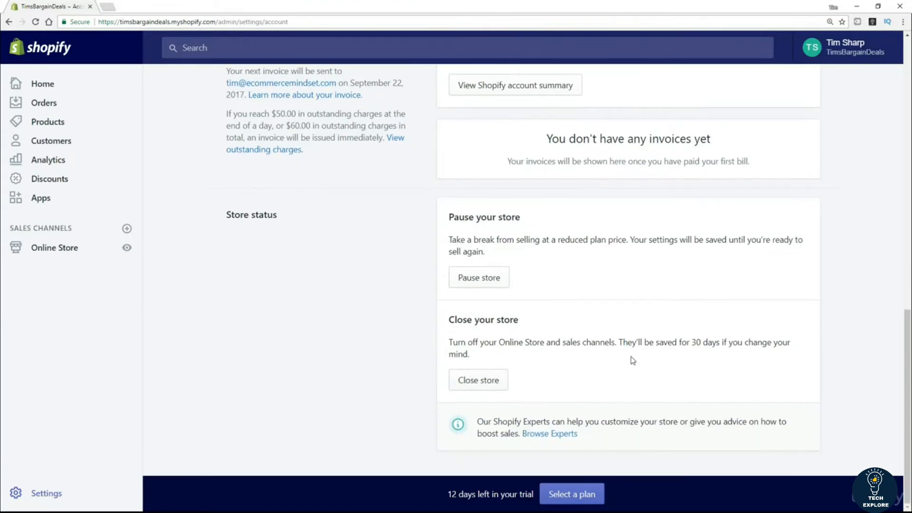
{"action": "scroll", "coordinate": [356, 380], "scroll_direction": "up", "scroll_amount": 13}
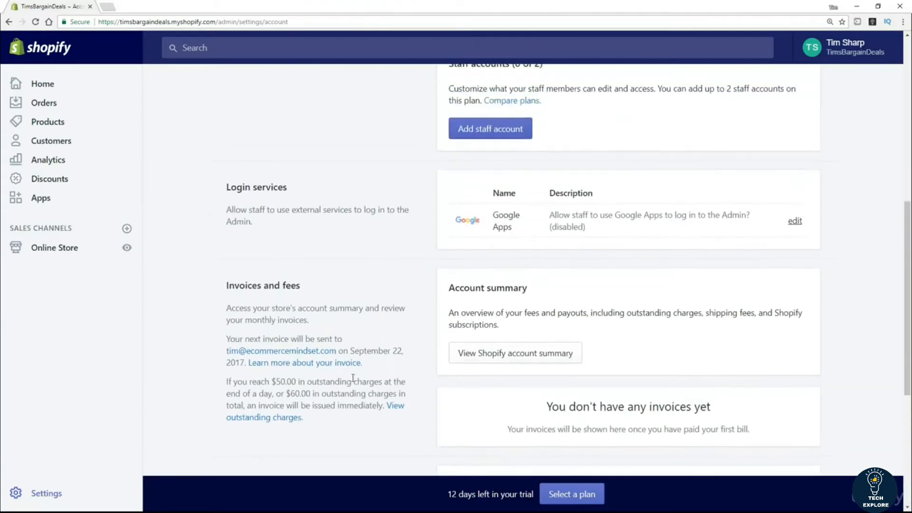
{"action": "scroll", "coordinate": [352, 377], "scroll_direction": "up", "scroll_amount": 1}
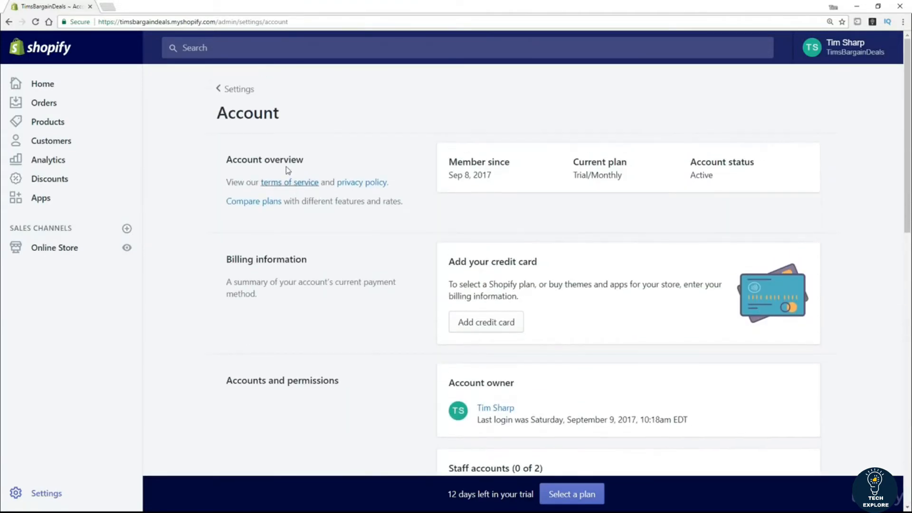
{"action": "left_click", "coordinate": [240, 94]}
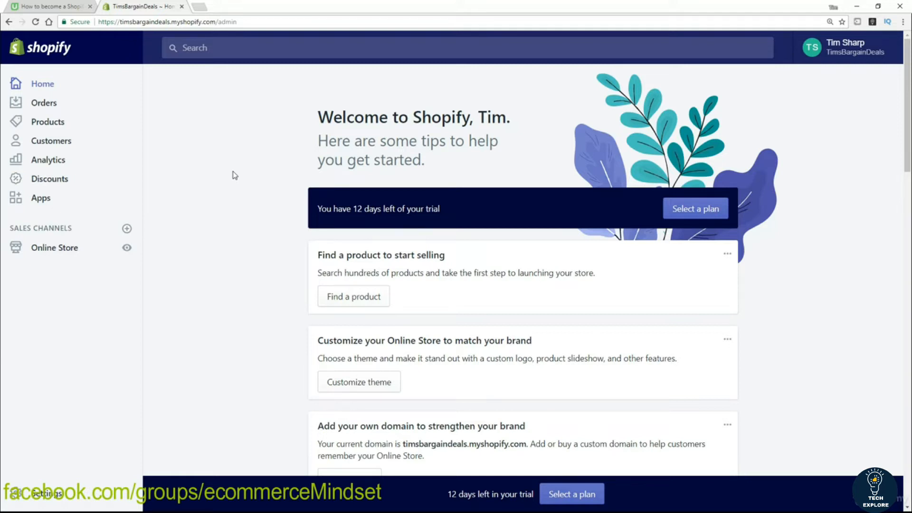
Step: View the live TimsBargainDeals storefront in a new tab, selecting its web address and title
{"action": "left_click", "coordinate": [127, 248]}
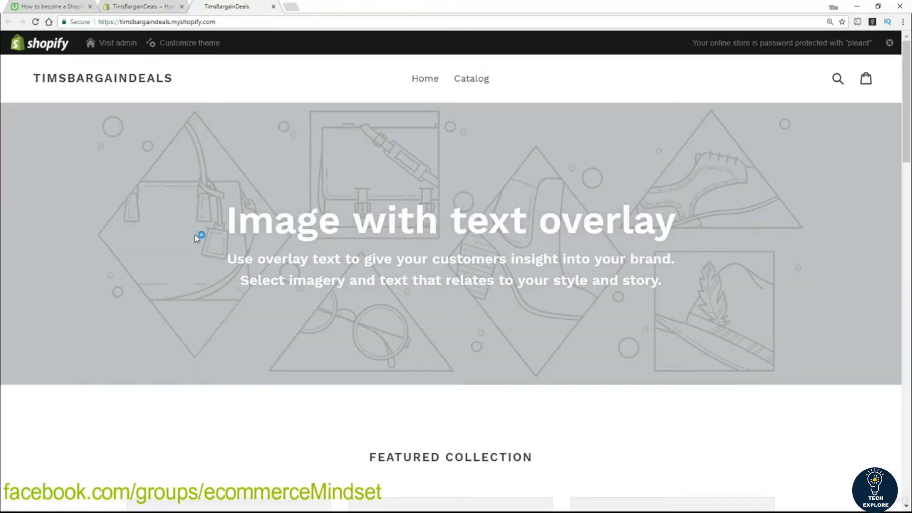
{"action": "left_click", "coordinate": [165, 22]}
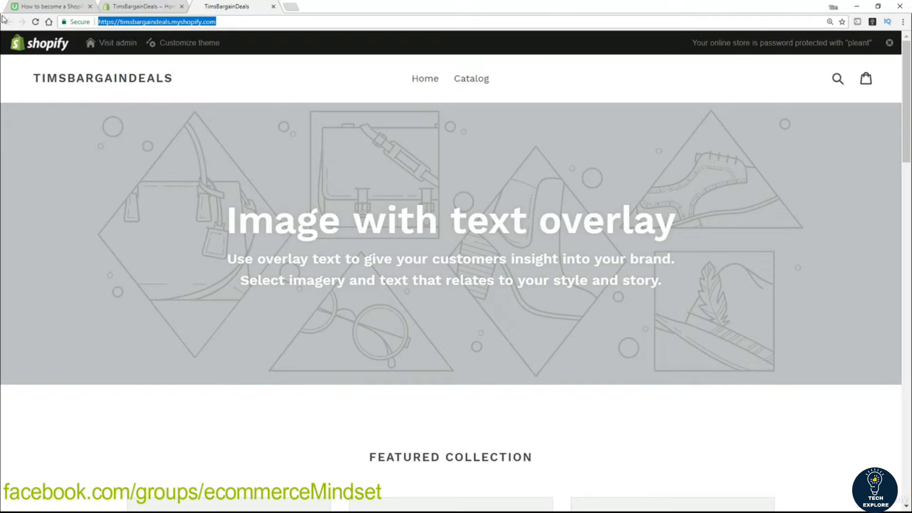
{"action": "left_click_drag", "start_coordinate": [182, 84], "coordinate": [34, 78]}
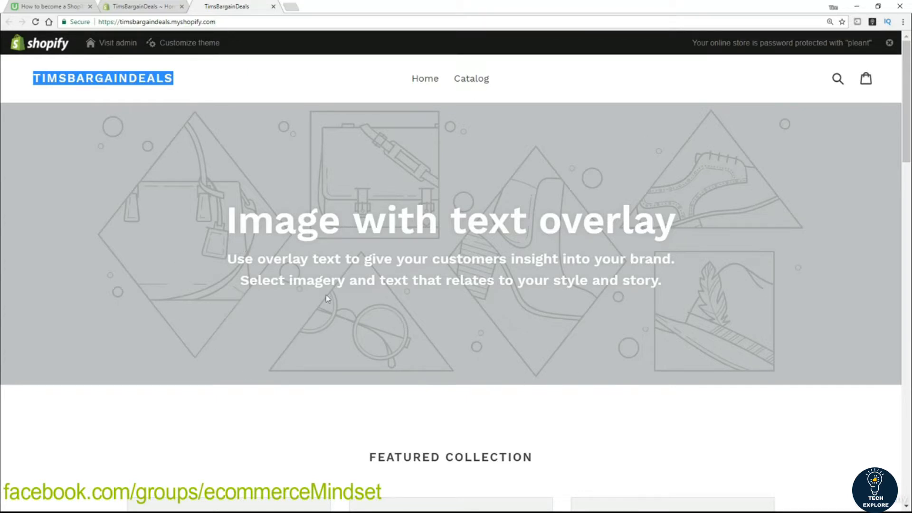
Step: Scroll the default home page: overlay banner, $19.99 sample products, image-with-text, image slide
{"action": "scroll", "coordinate": [164, 285], "scroll_direction": "down", "scroll_amount": 1}
{"action": "scroll", "coordinate": [164, 285], "scroll_direction": "down", "scroll_amount": 2}
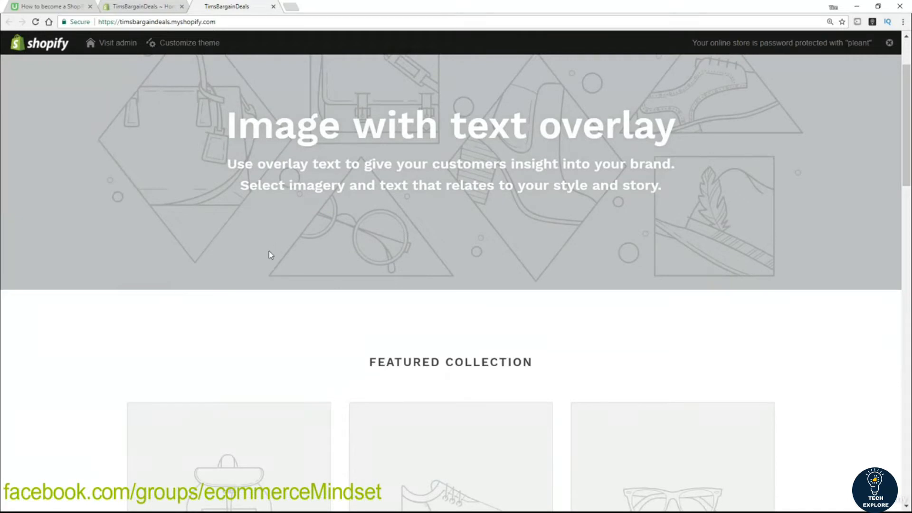
{"action": "scroll", "coordinate": [271, 258], "scroll_direction": "up", "scroll_amount": 2}
{"action": "scroll", "coordinate": [271, 261], "scroll_direction": "down", "scroll_amount": 7}
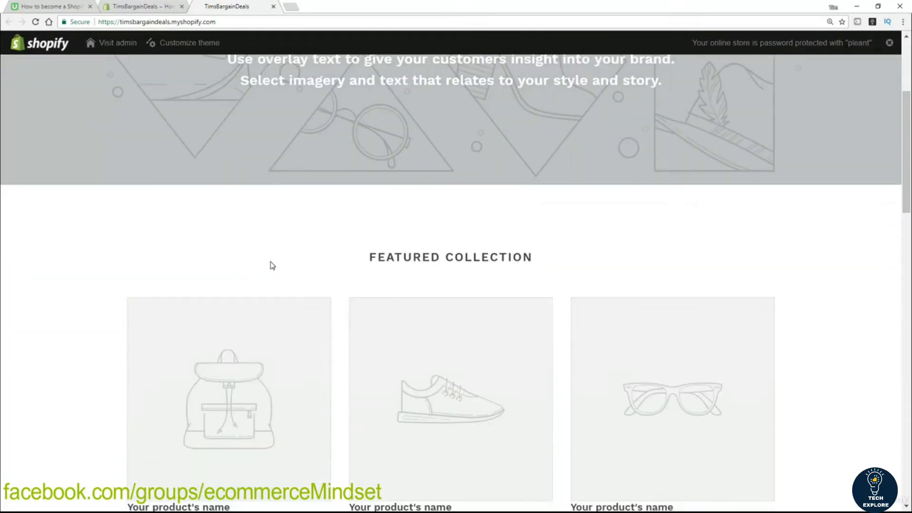
{"action": "scroll", "coordinate": [63, 301], "scroll_direction": "down", "scroll_amount": 1}
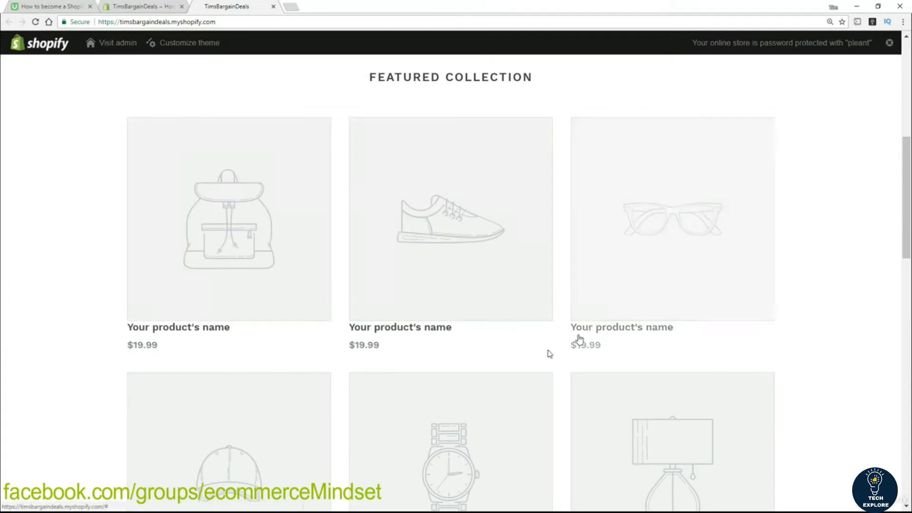
{"action": "scroll", "coordinate": [72, 367], "scroll_direction": "down", "scroll_amount": 2}
{"action": "scroll", "coordinate": [72, 368], "scroll_direction": "down", "scroll_amount": 10}
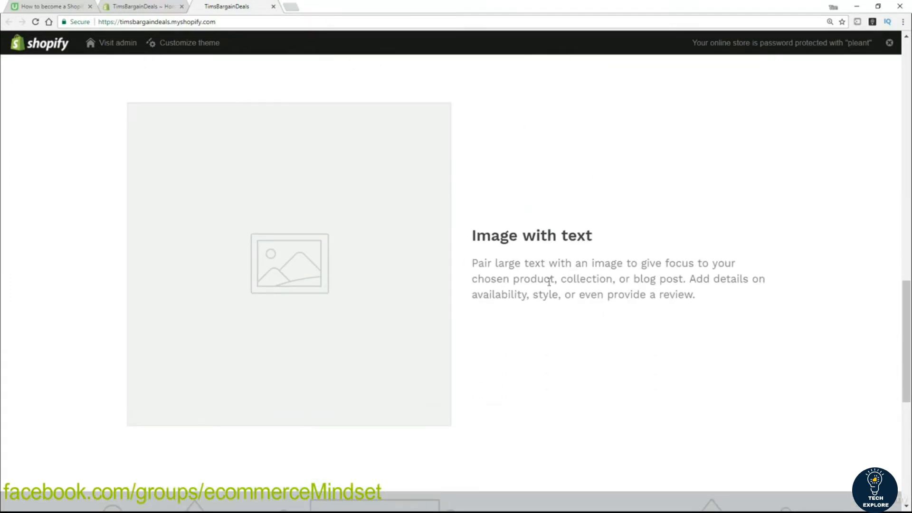
{"action": "scroll", "coordinate": [532, 299], "scroll_direction": "down", "scroll_amount": 1}
{"action": "scroll", "coordinate": [535, 306], "scroll_direction": "down", "scroll_amount": 5}
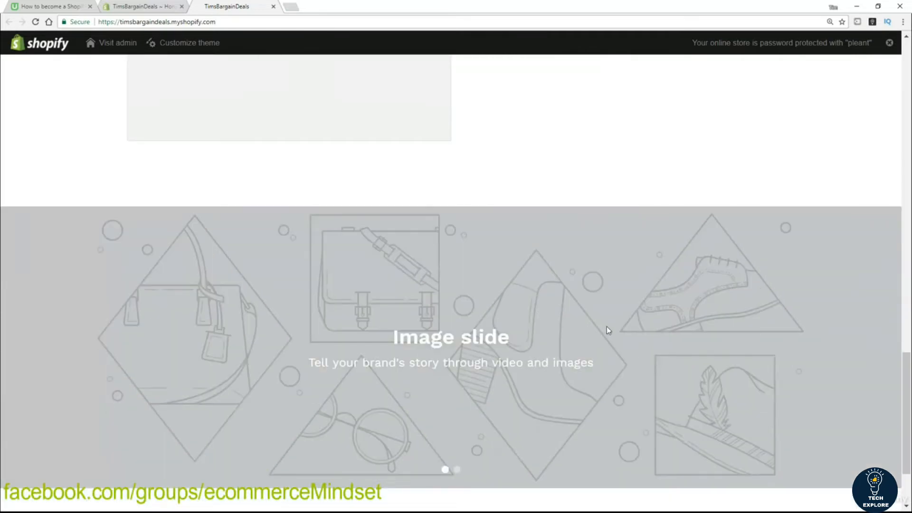
{"action": "scroll", "coordinate": [524, 463], "scroll_direction": "up", "scroll_amount": 12}
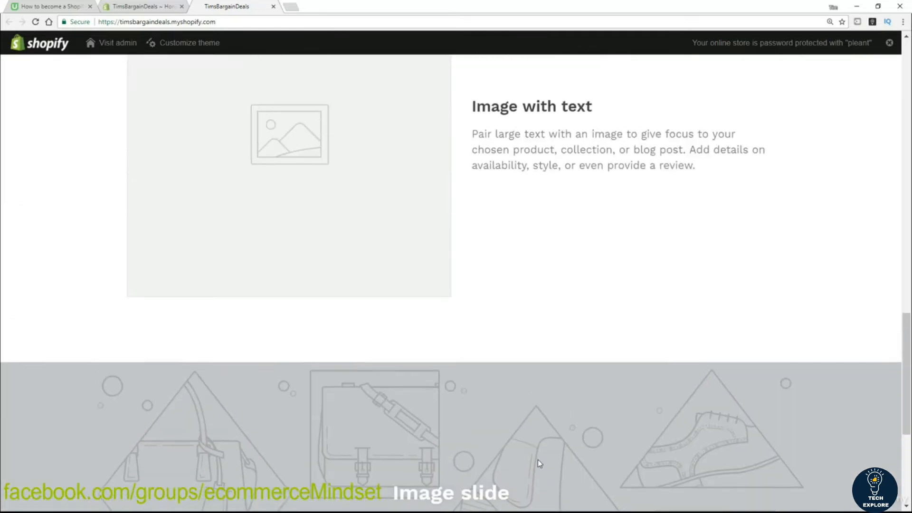
{"action": "scroll", "coordinate": [561, 462], "scroll_direction": "up", "scroll_amount": 13}
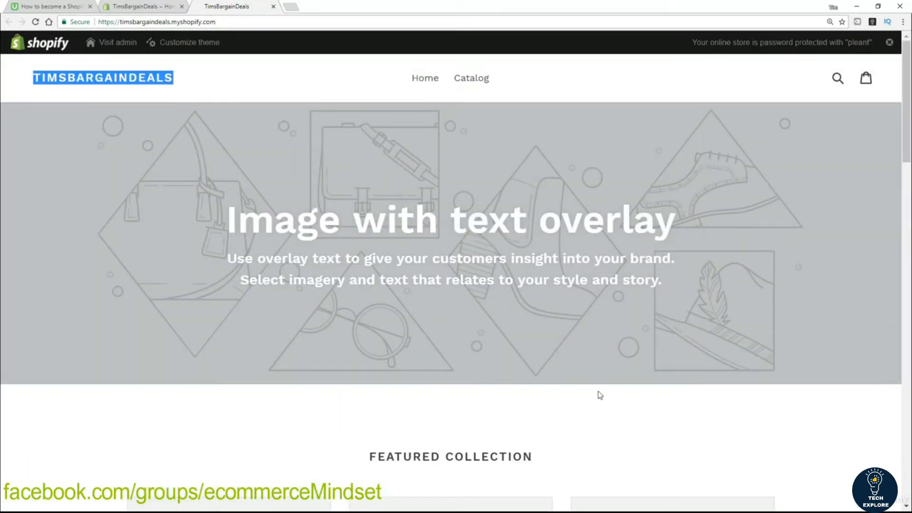
Step: Browse the storefront Catalog, open and close search, view the empty cart, and return Home
{"action": "left_click", "coordinate": [475, 84]}
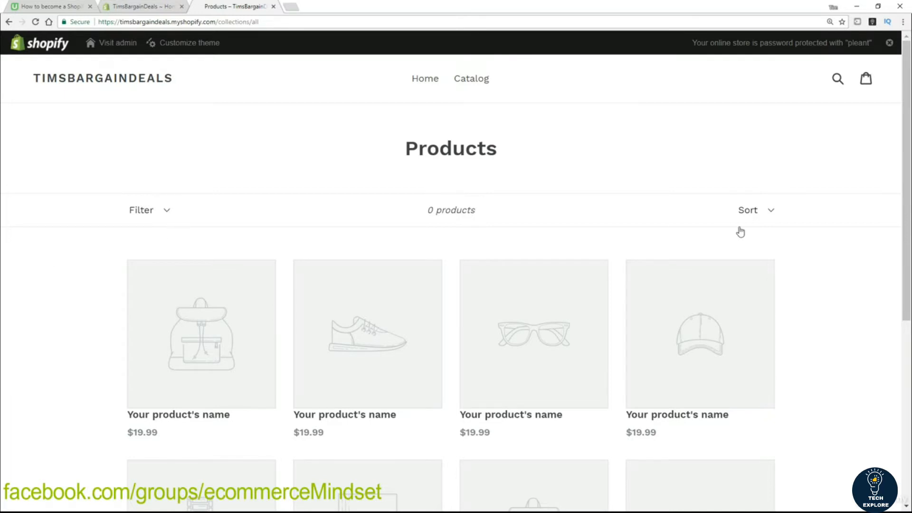
{"action": "scroll", "coordinate": [61, 290], "scroll_direction": "down", "scroll_amount": 5}
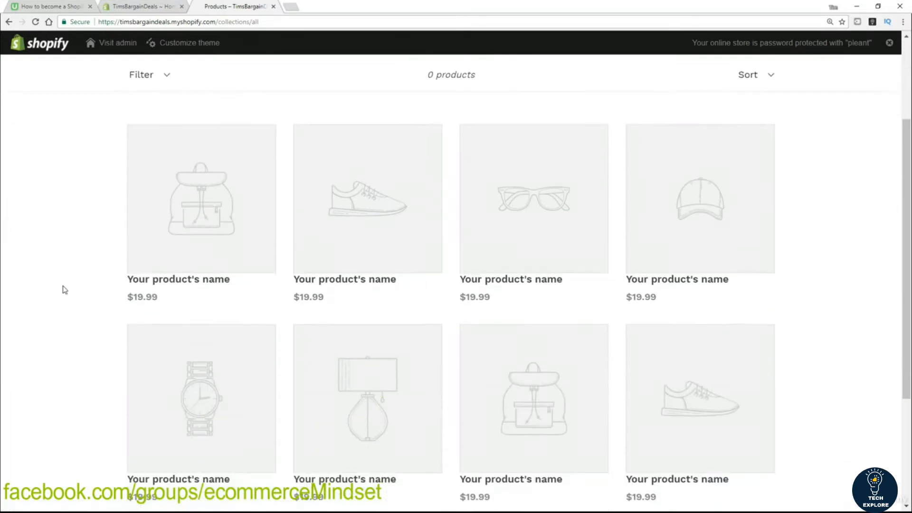
{"action": "scroll", "coordinate": [63, 290], "scroll_direction": "up", "scroll_amount": 5}
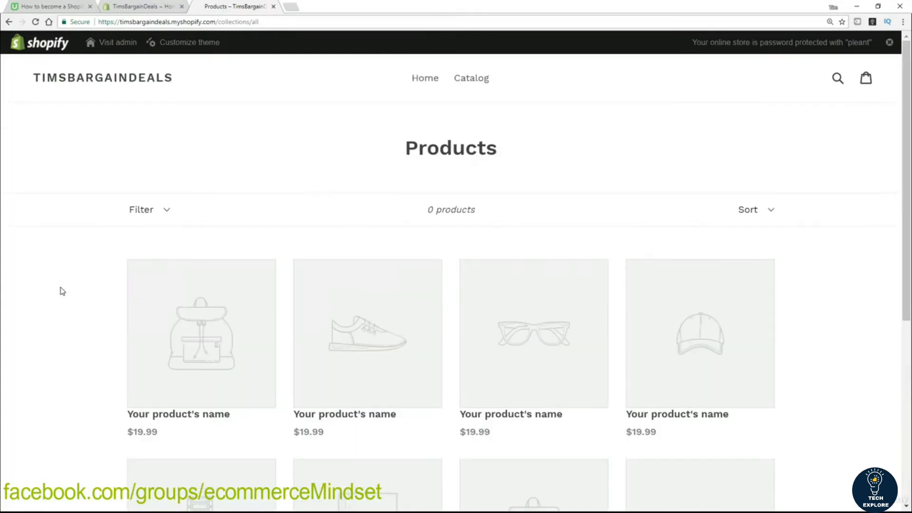
{"action": "left_click", "coordinate": [838, 79]}
{"action": "left_click", "coordinate": [807, 151]}
{"action": "left_click", "coordinate": [868, 84]}
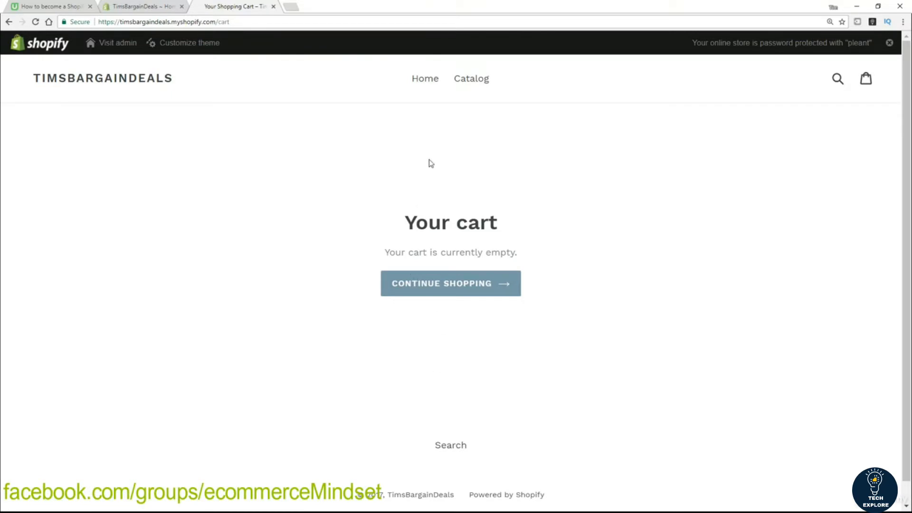
{"action": "left_click", "coordinate": [424, 80]}
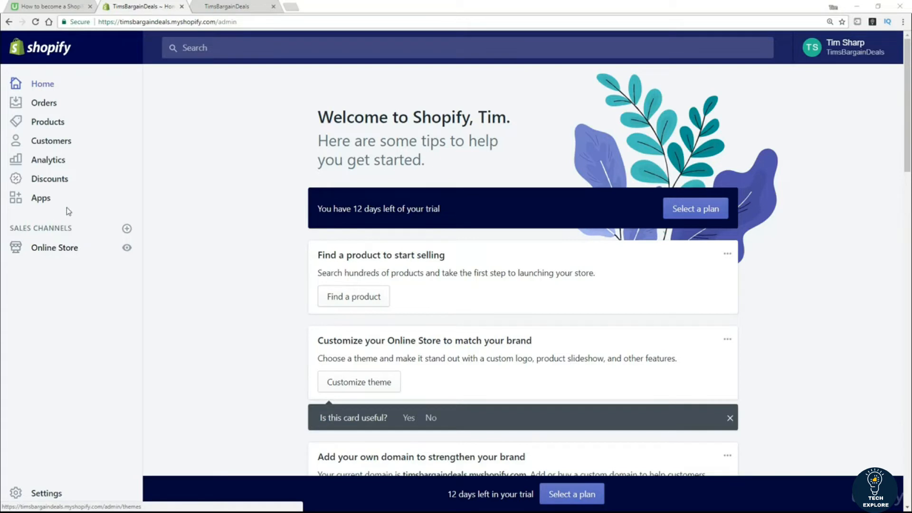
Step: In Online Store Preferences, set the homepage title to 'Tims Bargain Deals'
{"action": "left_click", "coordinate": [63, 250]}
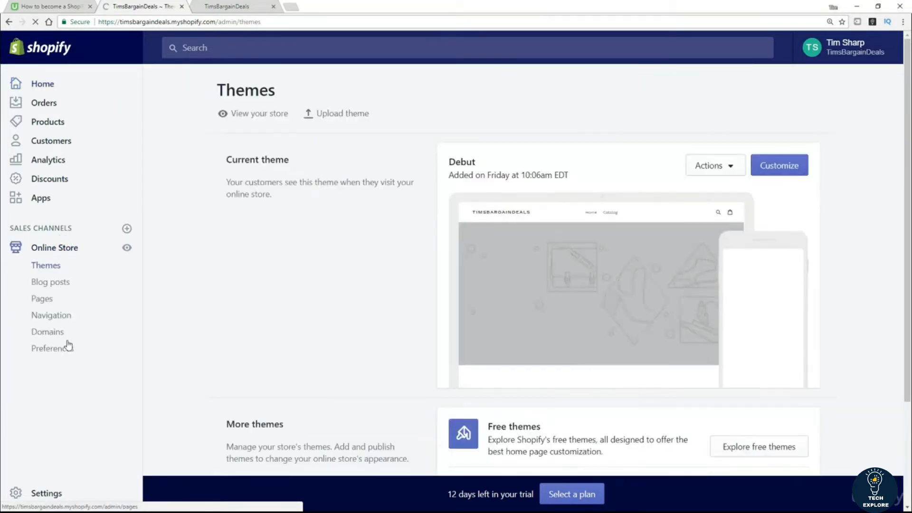
{"action": "left_click", "coordinate": [53, 352]}
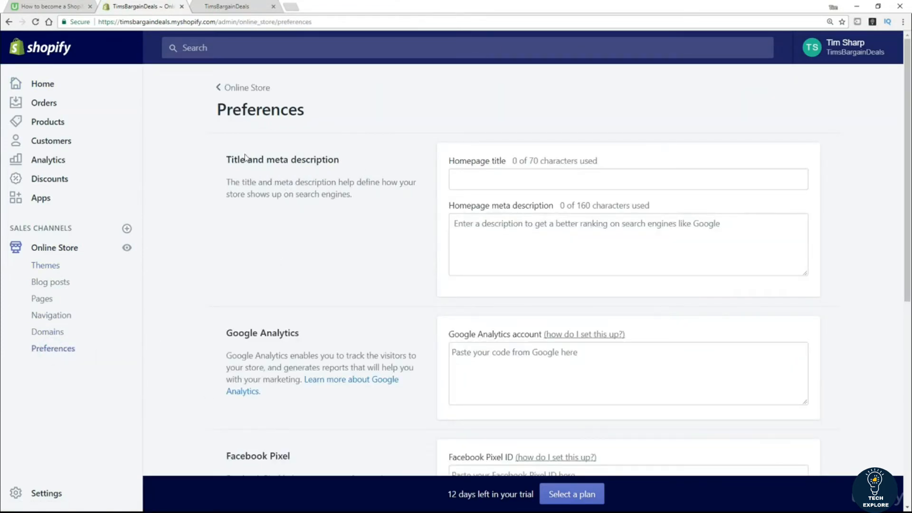
{"action": "left_click", "coordinate": [487, 180]}
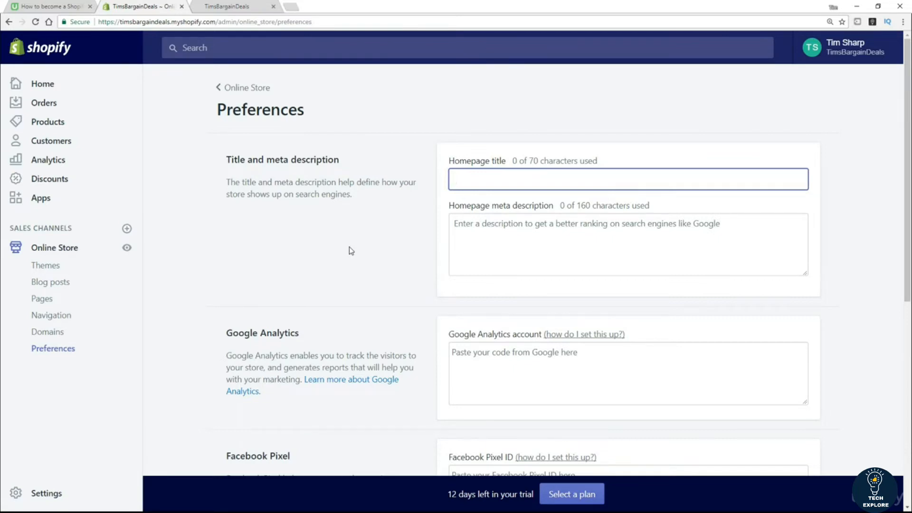
{"action": "type", "text": "Tims "}
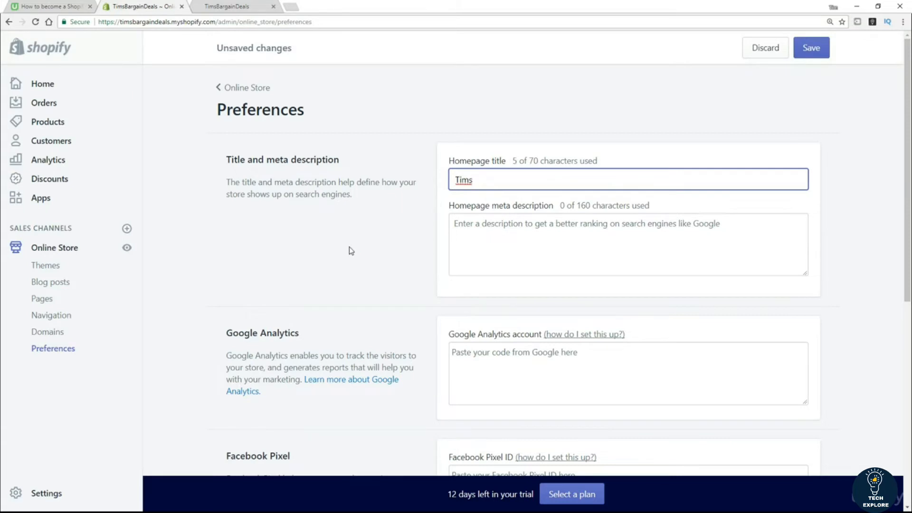
{"action": "type", "text": "Bargain"}
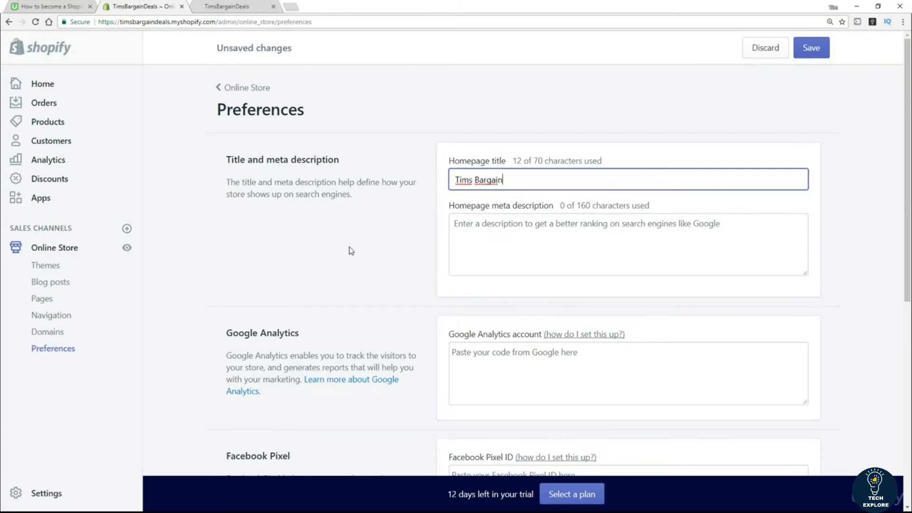
{"action": "type", "text": " Deals"}
{"action": "key", "text": "Tab"}
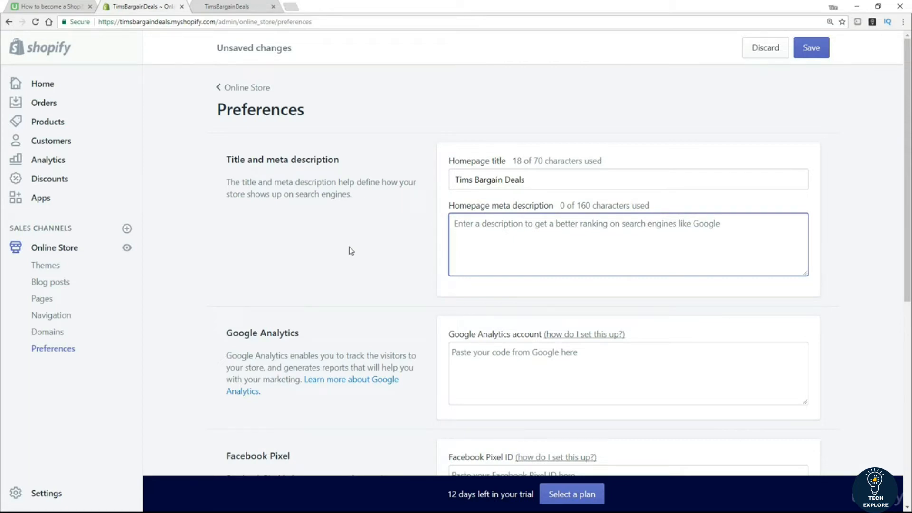
Step: Enter the homepage meta description 'Get the best daily deals in town !'
{"action": "type", "text": "Get te"}
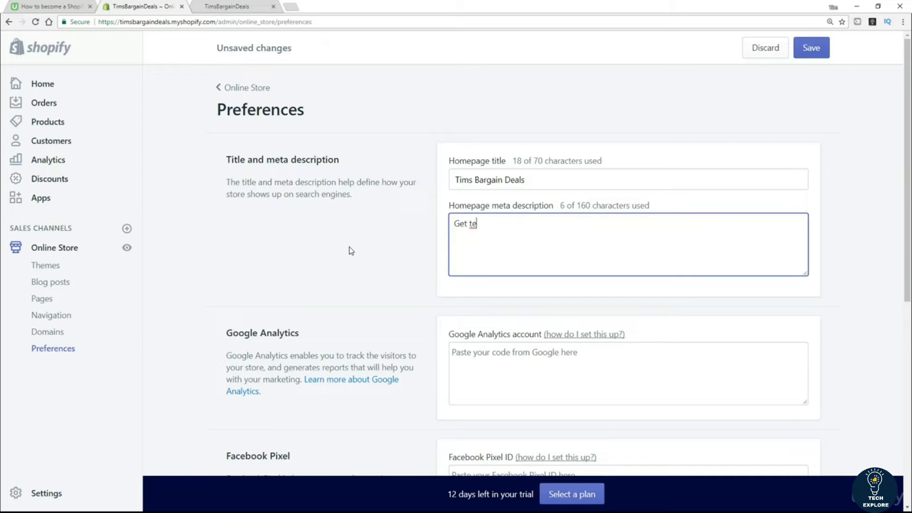
{"action": "key", "text": "BackSpace"}
{"action": "type", "text": "he best "}
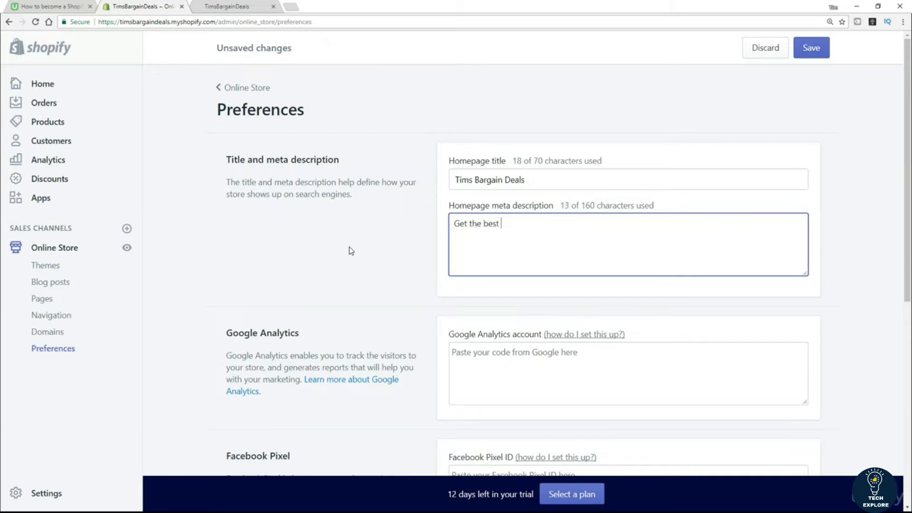
{"action": "type", "text": "daily deals in town !"}
Step: Save the updated homepage title and meta description from the bottom of the Preferences page
{"action": "scroll", "coordinate": [295, 290], "scroll_direction": "down", "scroll_amount": 3}
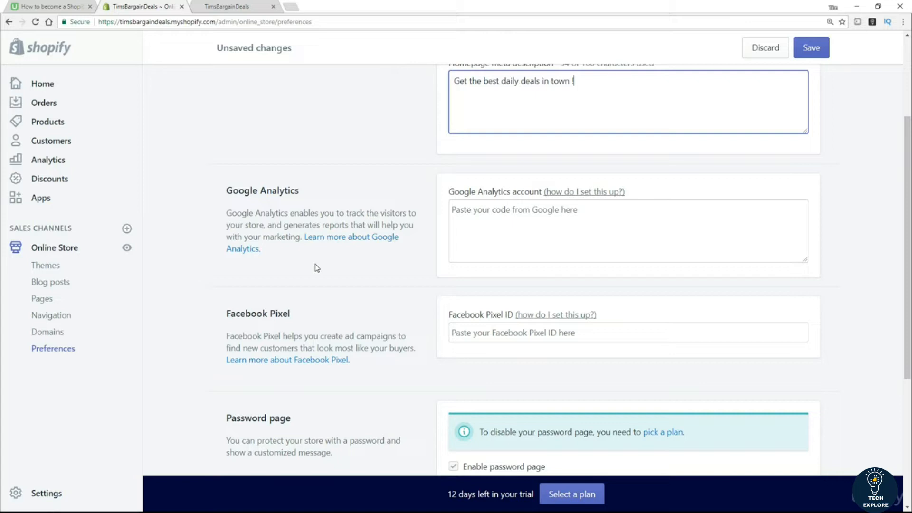
{"action": "scroll", "coordinate": [315, 264], "scroll_direction": "down", "scroll_amount": 3}
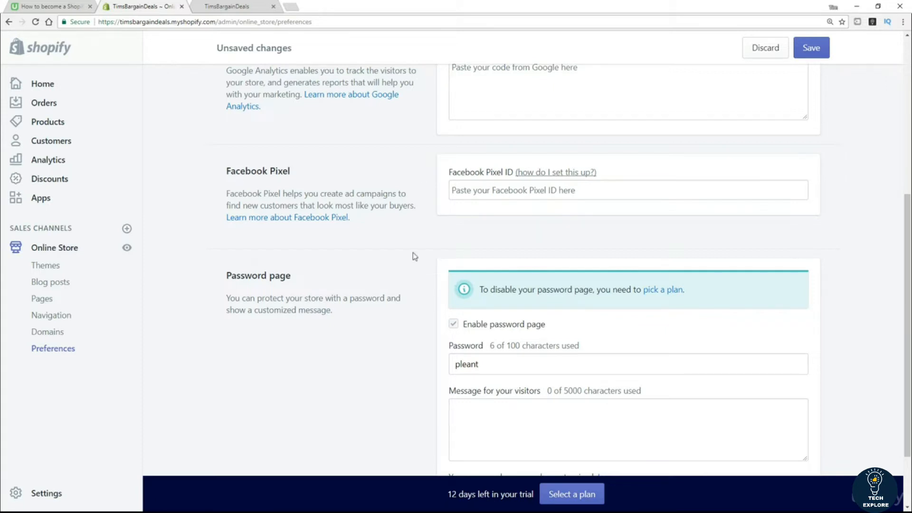
{"action": "scroll", "coordinate": [367, 232], "scroll_direction": "down", "scroll_amount": 2}
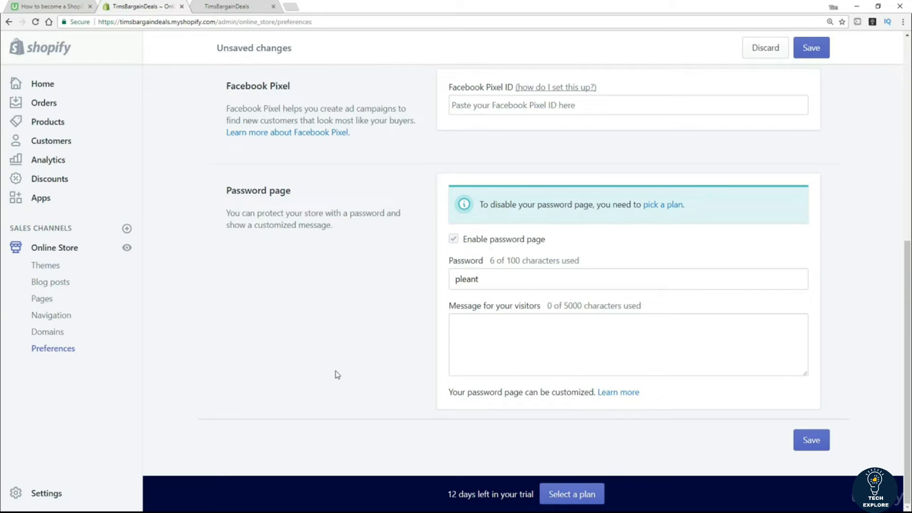
{"action": "left_click", "coordinate": [813, 443]}
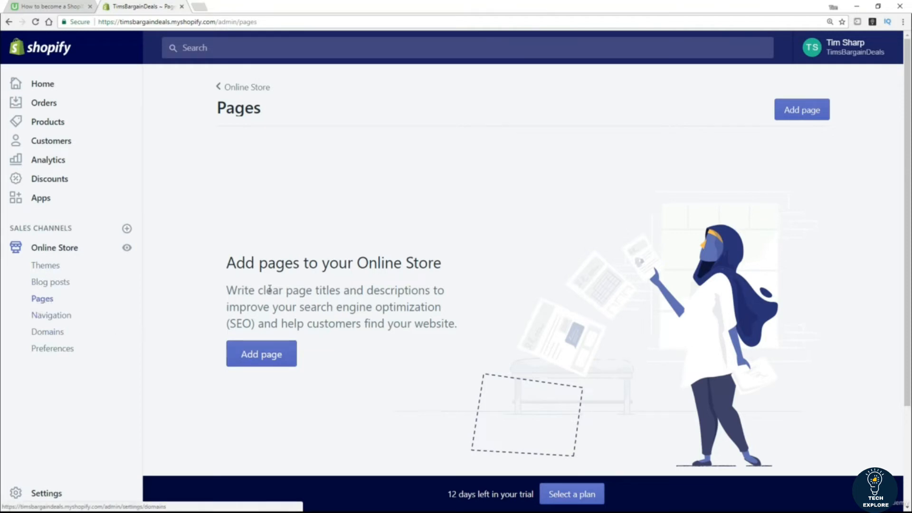
Step: Add a blank store page titled 'Terms of Service' and save it
{"action": "left_click", "coordinate": [257, 356]}
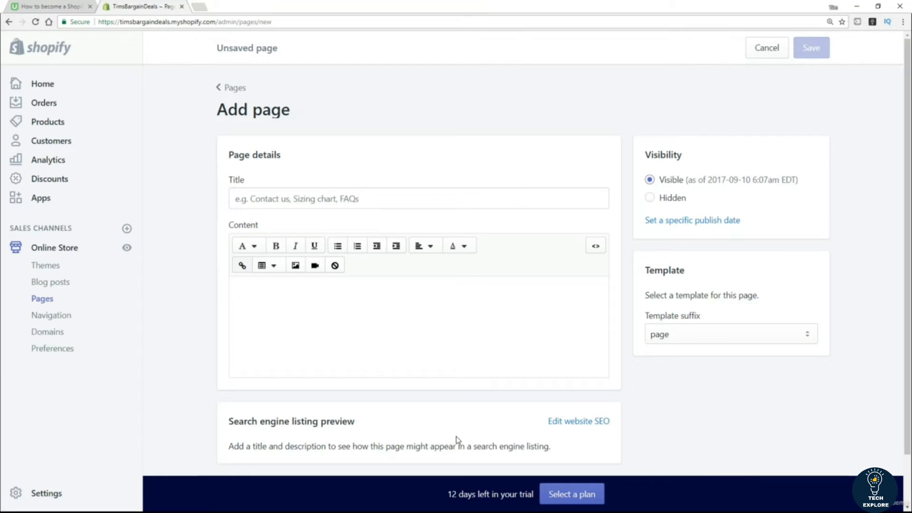
{"action": "left_click", "coordinate": [334, 202]}
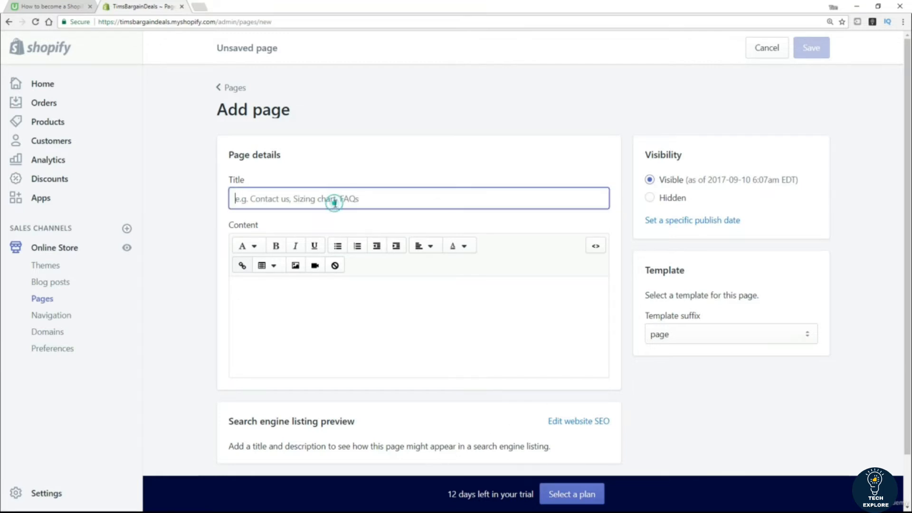
{"action": "left_click", "coordinate": [327, 332]}
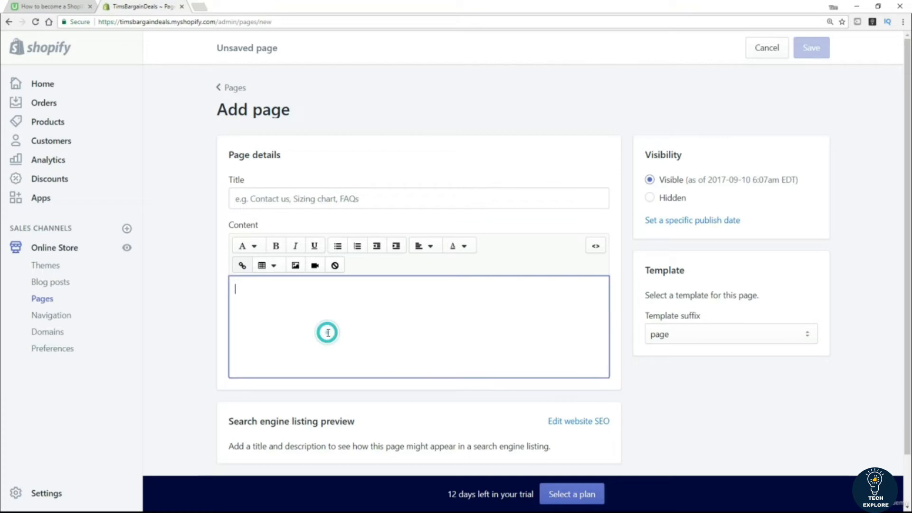
{"action": "scroll", "coordinate": [197, 378], "scroll_direction": "down", "scroll_amount": 1}
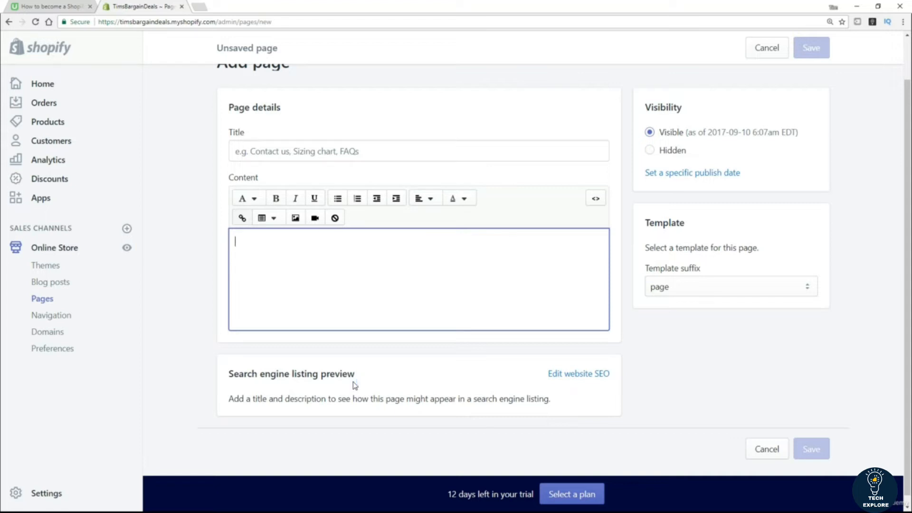
{"action": "scroll", "coordinate": [558, 169], "scroll_direction": "up", "scroll_amount": 1}
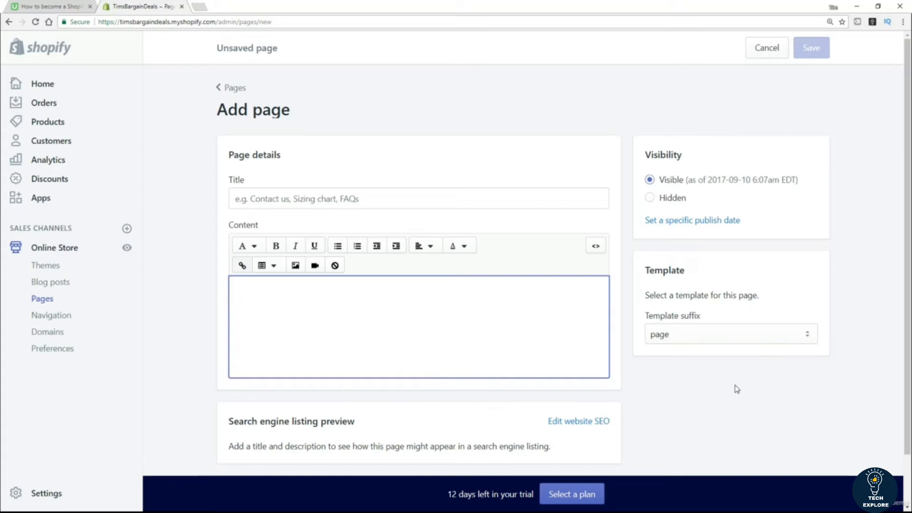
{"action": "left_click", "coordinate": [287, 204]}
{"action": "type", "text": "Terms of "}
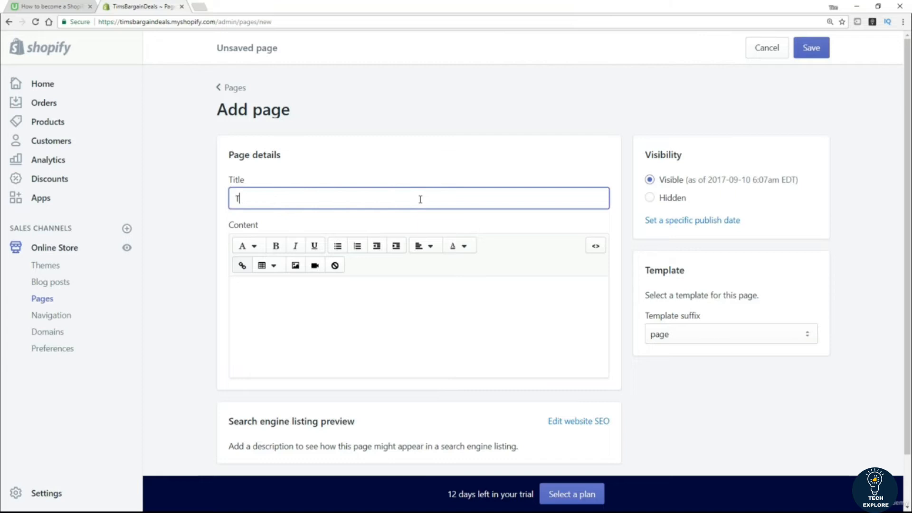
{"action": "type", "text": "Service"}
{"action": "left_click", "coordinate": [817, 52]}
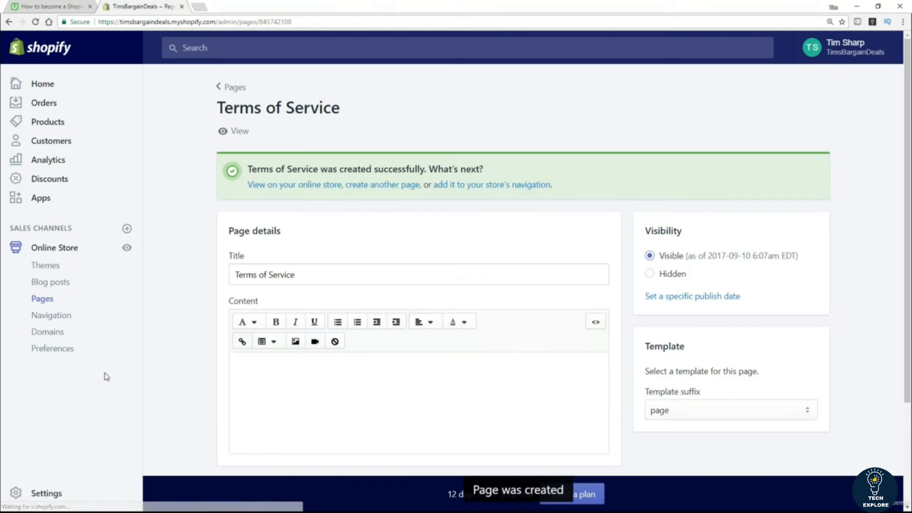
Step: Copy the entire generated terms of service text from the Checkout settings
{"action": "left_click", "coordinate": [40, 499]}
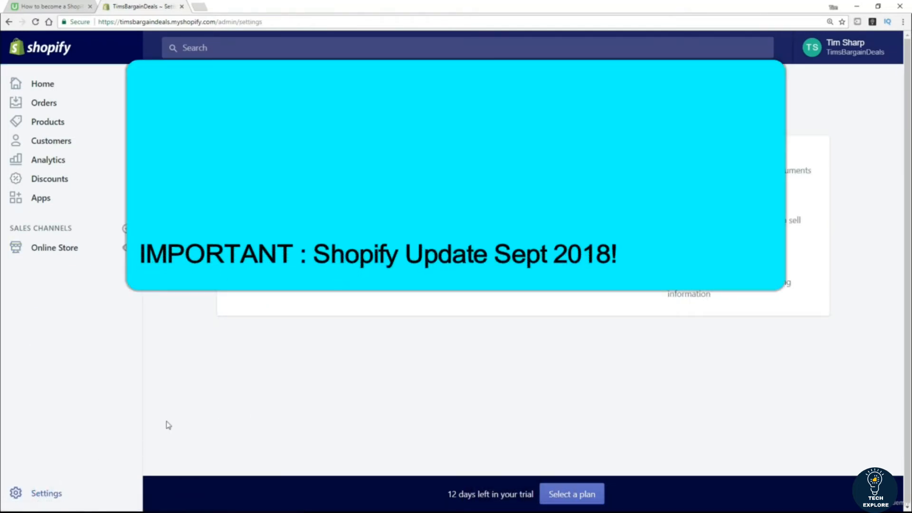
{"action": "left_click", "coordinate": [273, 273]}
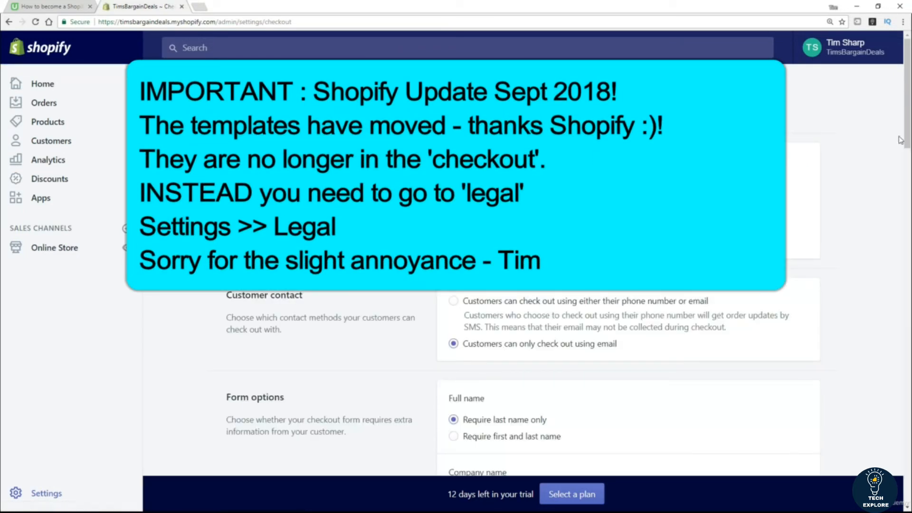
{"action": "scroll", "coordinate": [2, 128], "scroll_direction": "down", "scroll_amount": 15}
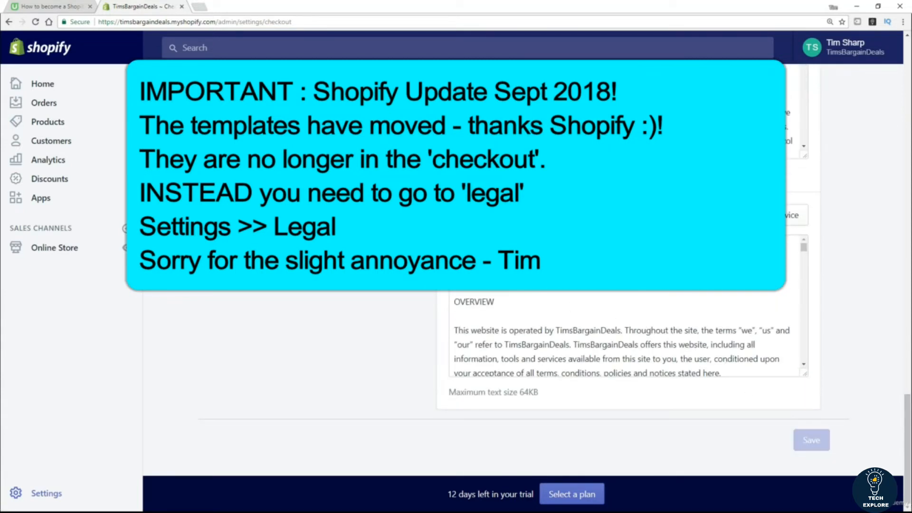
{"action": "left_click", "coordinate": [561, 278]}
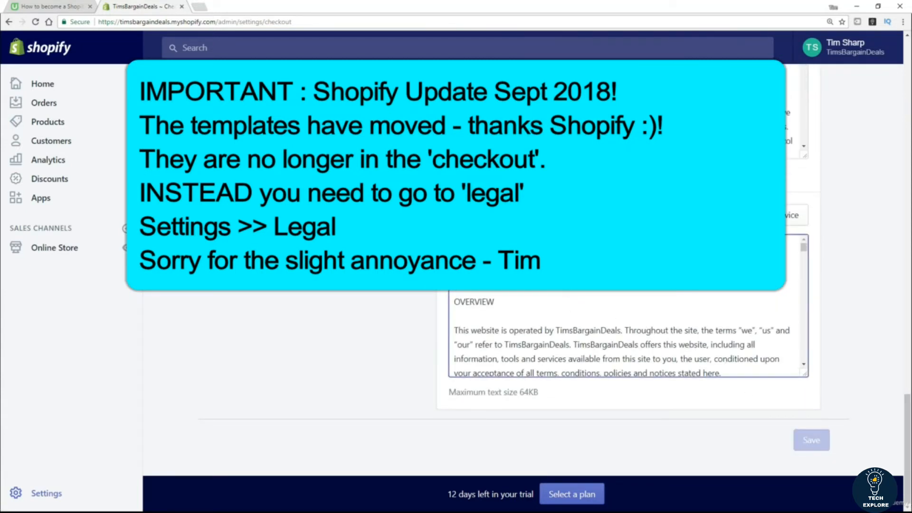
{"action": "key", "text": "ctrl+a"}
{"action": "right_click", "coordinate": [585, 291]}
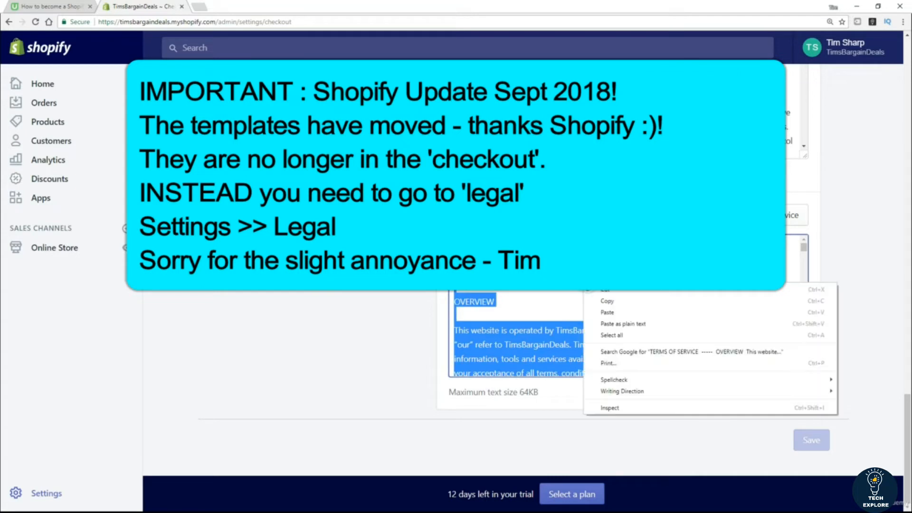
{"action": "left_click", "coordinate": [616, 302]}
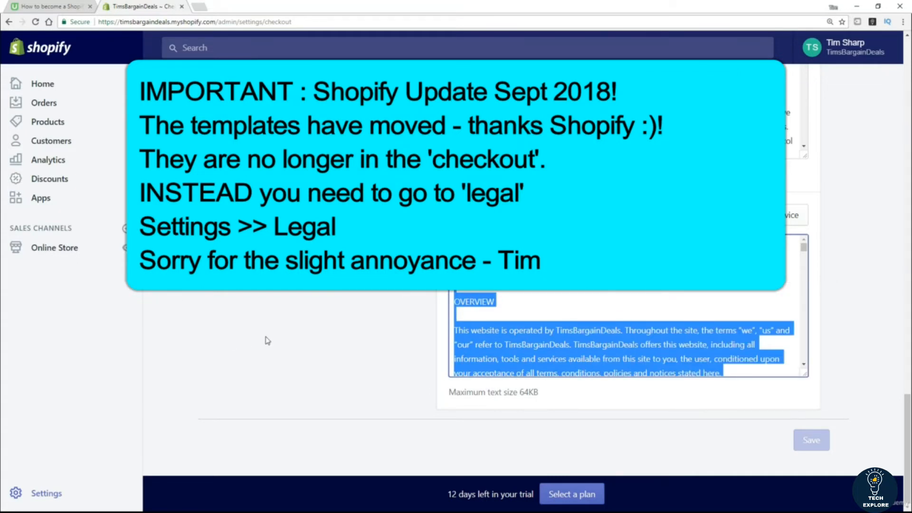
{"action": "left_click", "coordinate": [247, 342]}
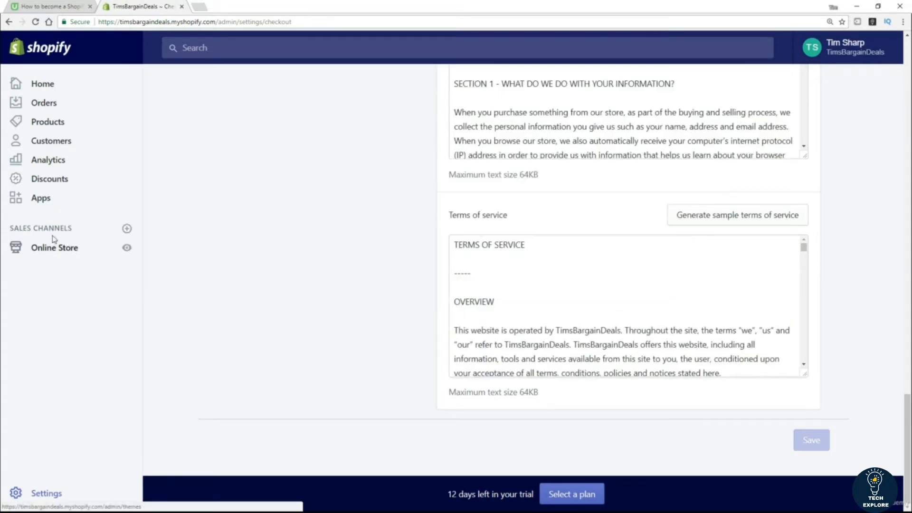
{"action": "left_click", "coordinate": [54, 249]}
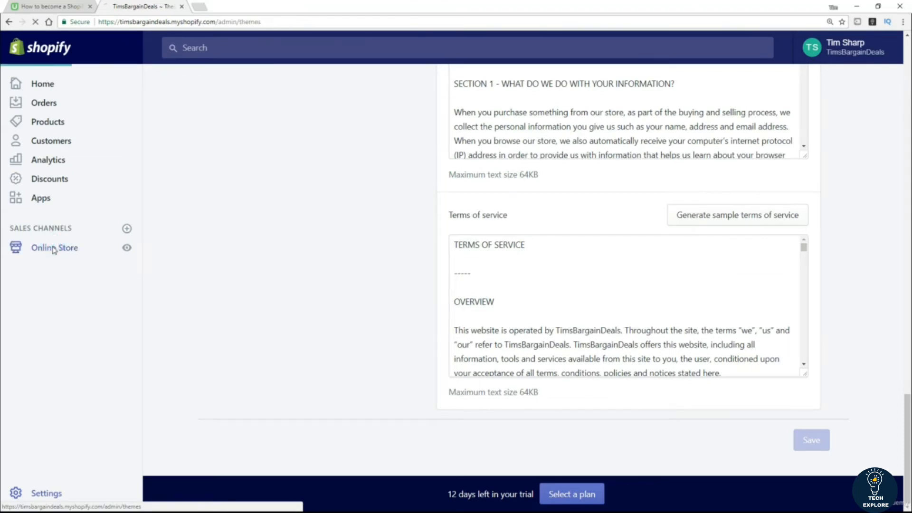
Step: Paste the copied terms into the Terms of Service page content and save the page
{"action": "left_click", "coordinate": [43, 301]}
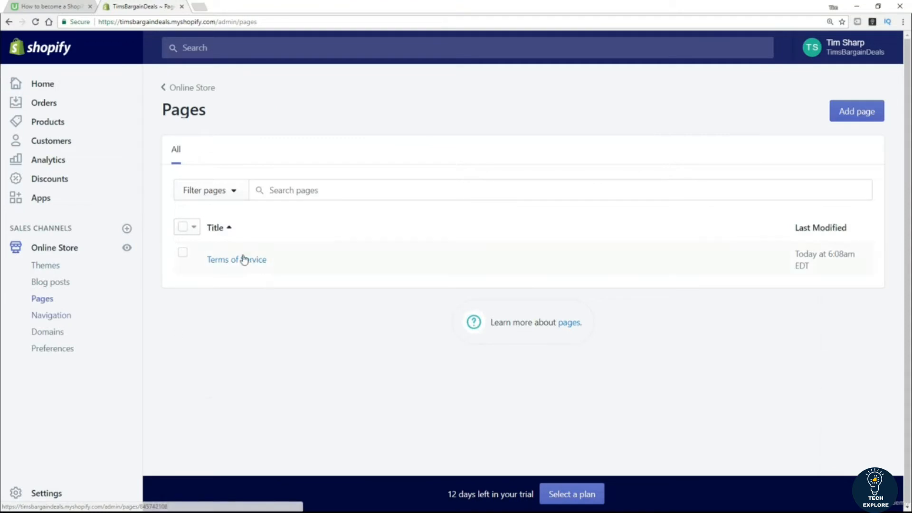
{"action": "left_click", "coordinate": [227, 262]}
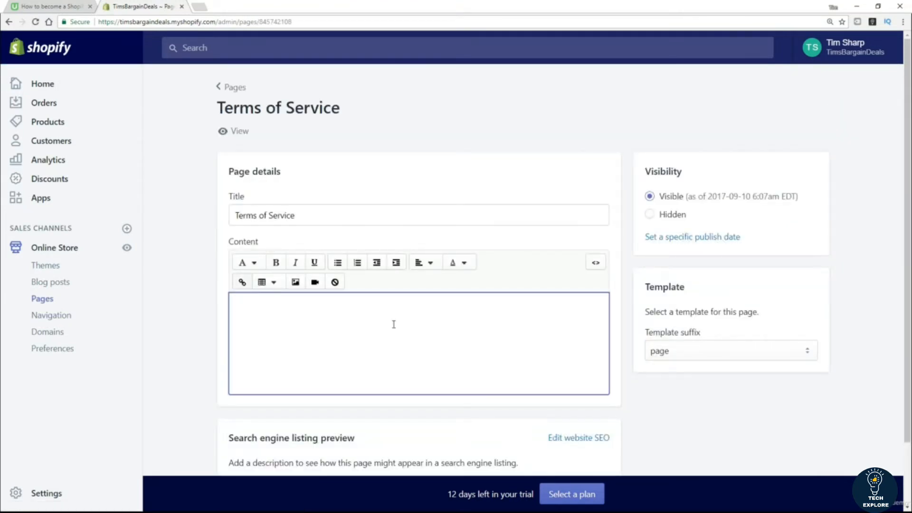
{"action": "key", "text": "ctrl+v"}
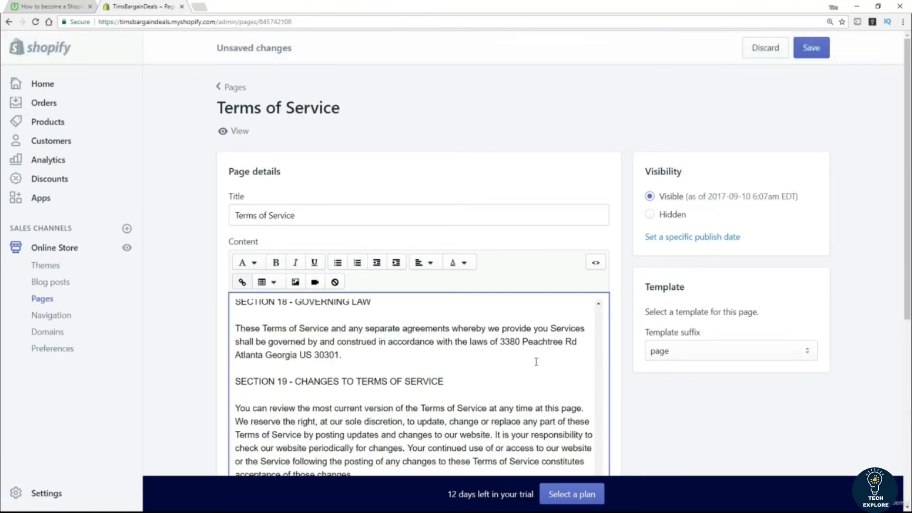
{"action": "scroll", "coordinate": [581, 352], "scroll_direction": "up", "scroll_amount": 10}
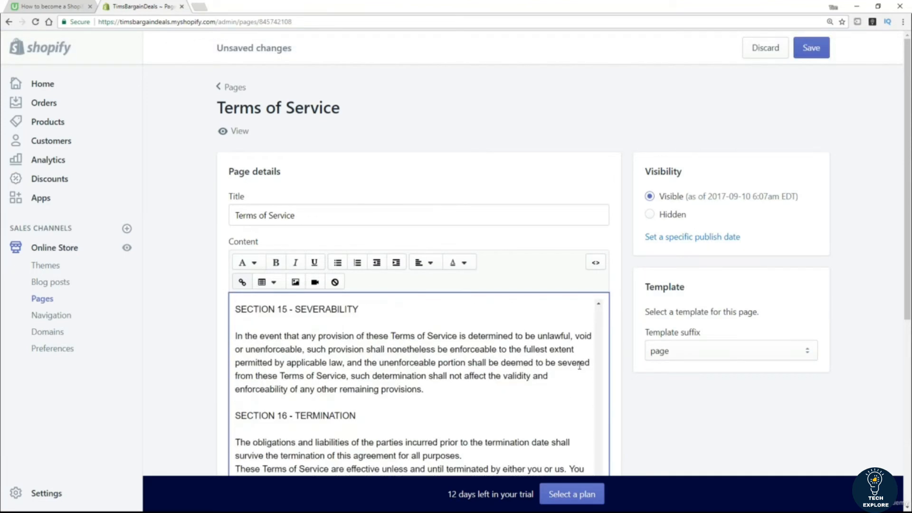
{"action": "scroll", "coordinate": [909, 302], "scroll_direction": "down", "scroll_amount": 2}
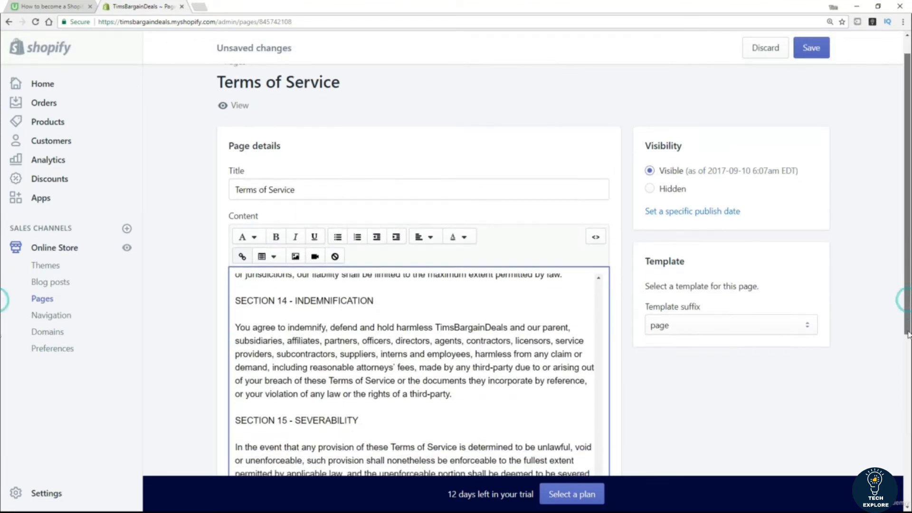
{"action": "left_click_drag", "start_coordinate": [597, 439], "coordinate": [594, 219]}
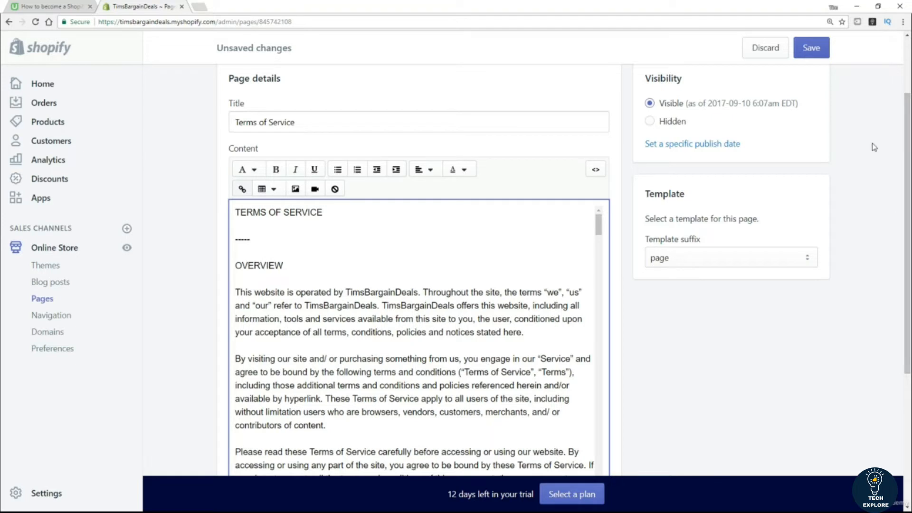
{"action": "scroll", "coordinate": [909, 219], "scroll_direction": "down", "scroll_amount": 2}
{"action": "scroll", "coordinate": [909, 218], "scroll_direction": "down", "scroll_amount": 3}
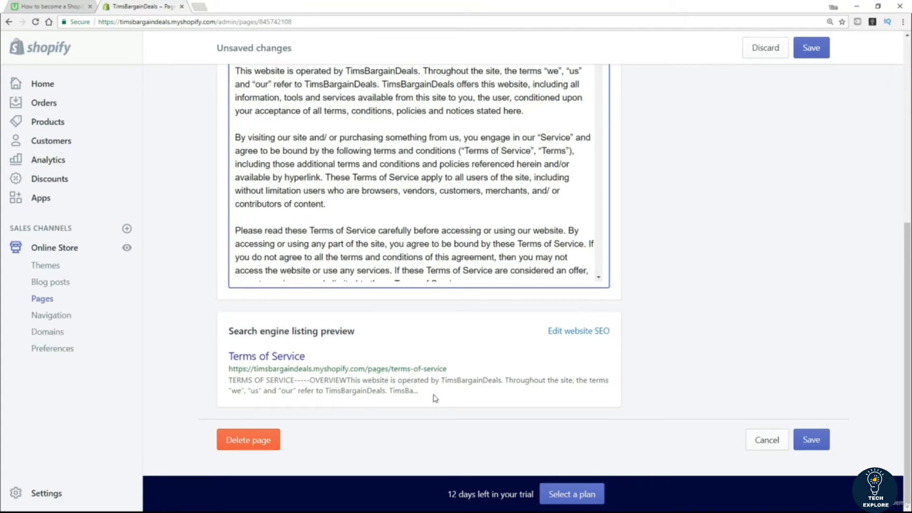
{"action": "left_click", "coordinate": [815, 442]}
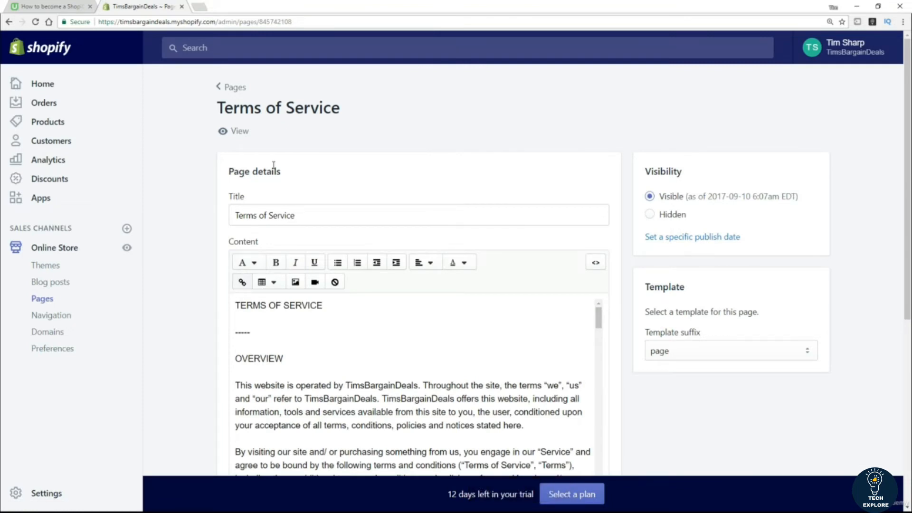
Step: View the Terms of Service page on the live storefront and scroll through its text
{"action": "left_click", "coordinate": [233, 132]}
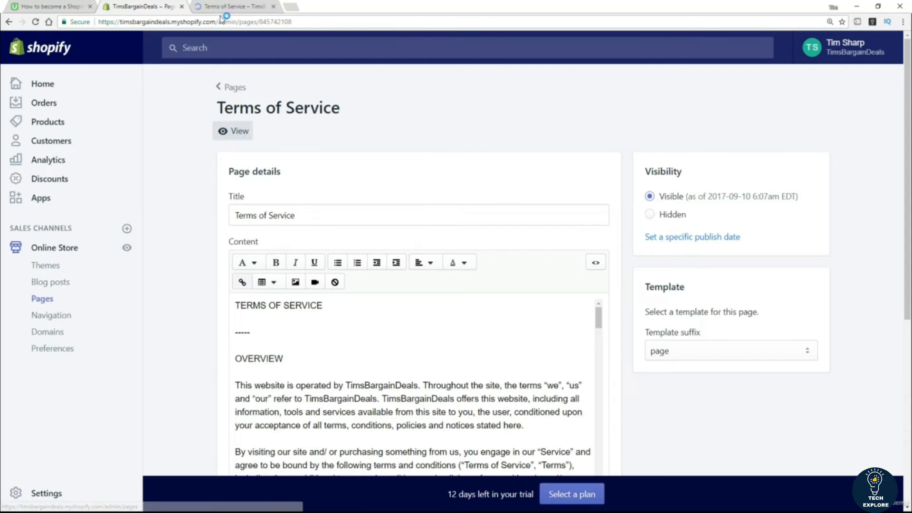
{"action": "left_click", "coordinate": [225, 7]}
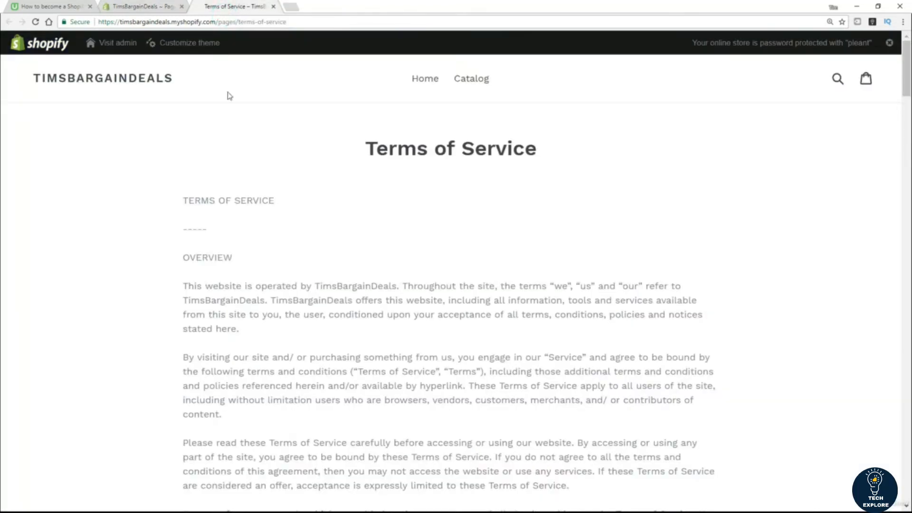
{"action": "scroll", "coordinate": [718, 189], "scroll_direction": "down", "scroll_amount": 2}
{"action": "scroll", "coordinate": [715, 186], "scroll_direction": "up", "scroll_amount": 2}
{"action": "scroll", "coordinate": [711, 181], "scroll_direction": "down", "scroll_amount": 7}
{"action": "left_click_drag", "start_coordinate": [904, 103], "coordinate": [911, 470]}
{"action": "scroll", "coordinate": [681, 230], "scroll_direction": "up", "scroll_amount": 20}
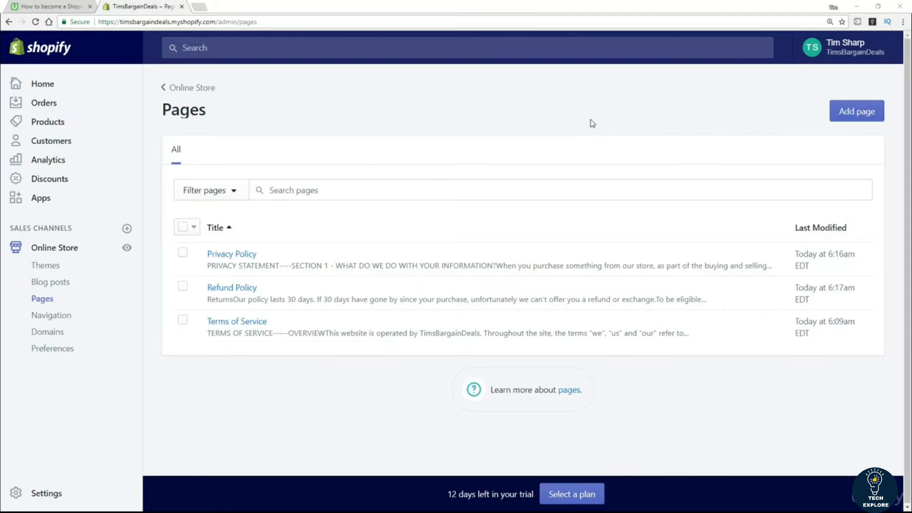
Step: Add a new page titled 'About Us', leaving its content empty
{"action": "left_click", "coordinate": [853, 118]}
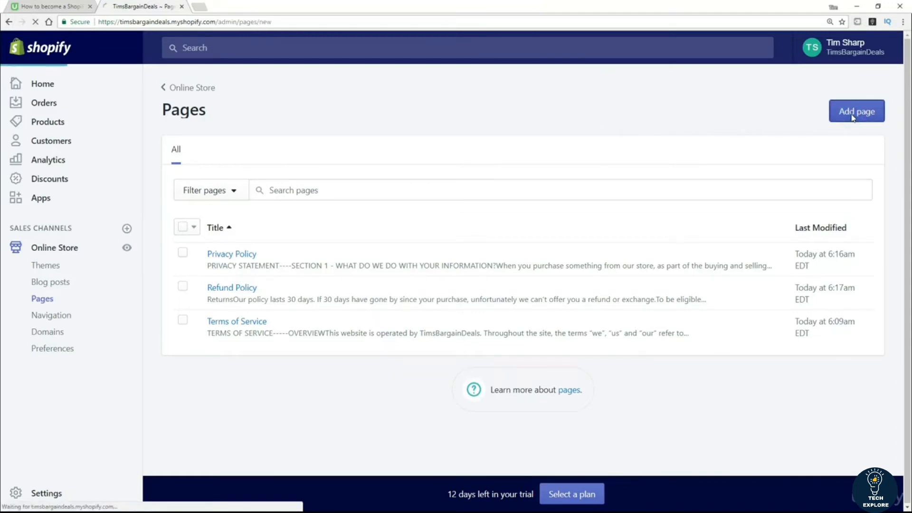
{"action": "left_click", "coordinate": [284, 197]}
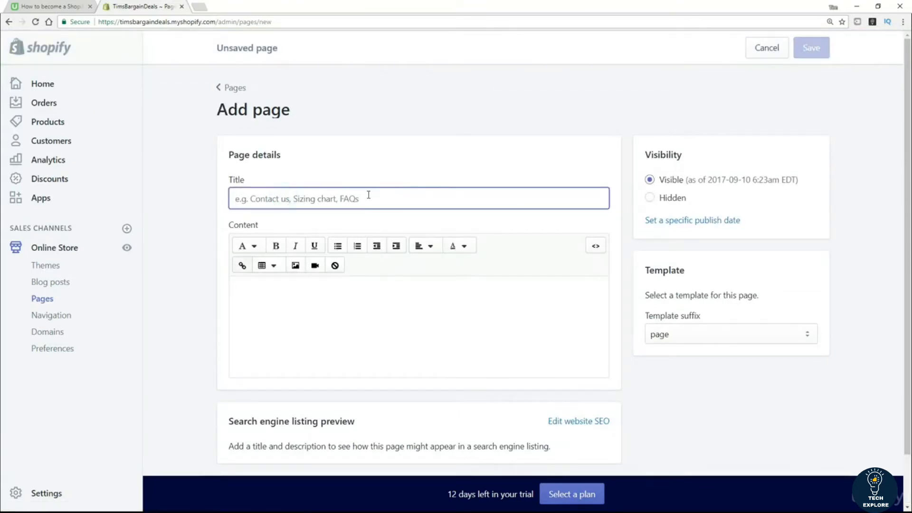
{"action": "type", "text": "About Us"}
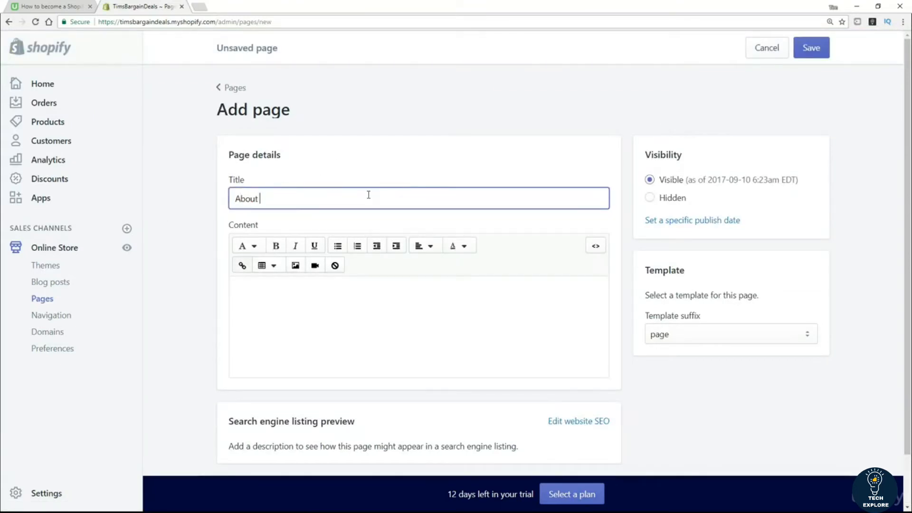
{"action": "key", "text": "Tab"}
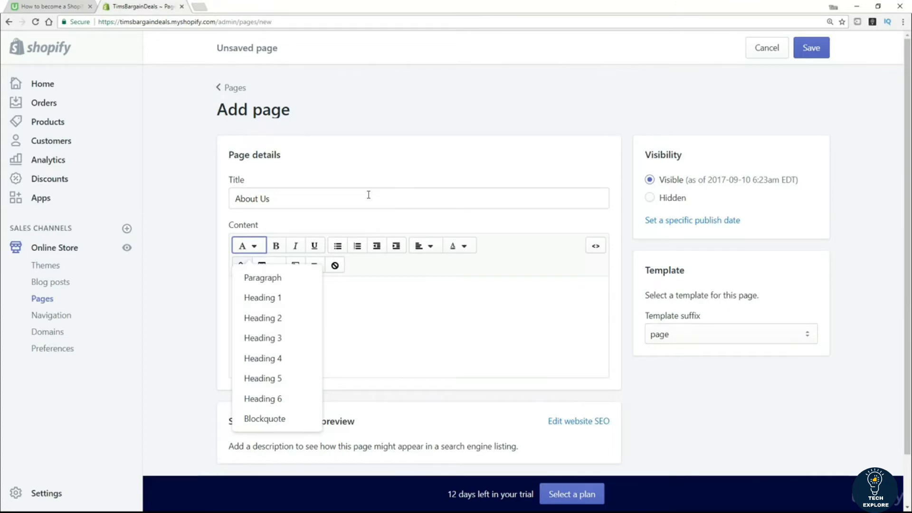
{"action": "left_click", "coordinate": [384, 316]}
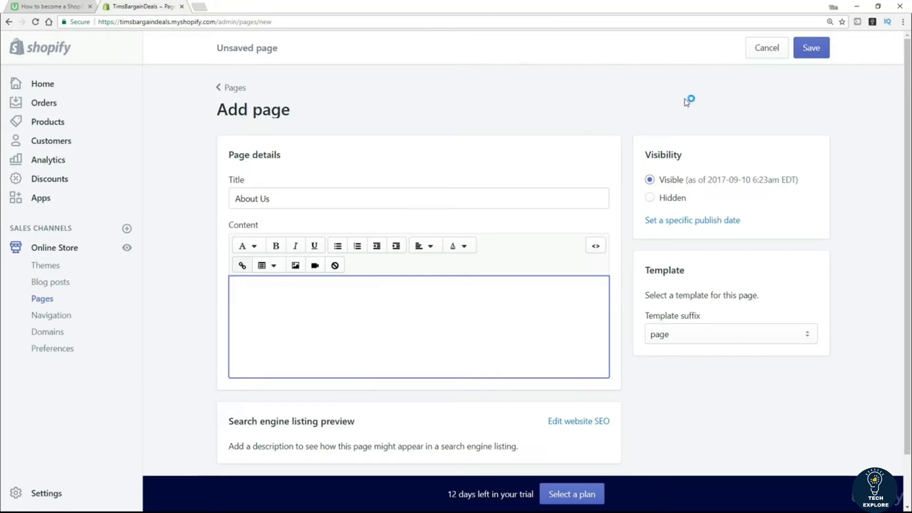
Step: Save the About Us page, preview it on the storefront, then close the preview
{"action": "left_click", "coordinate": [826, 56]}
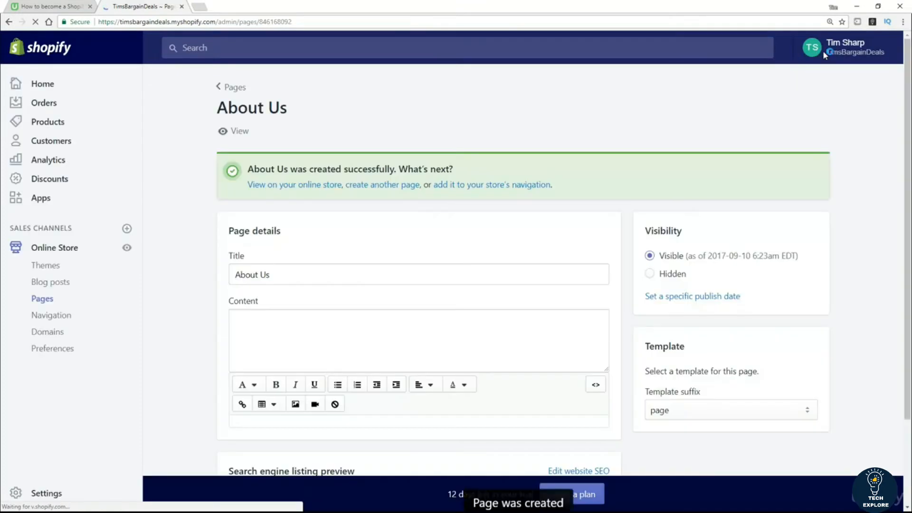
{"action": "left_click", "coordinate": [242, 132]}
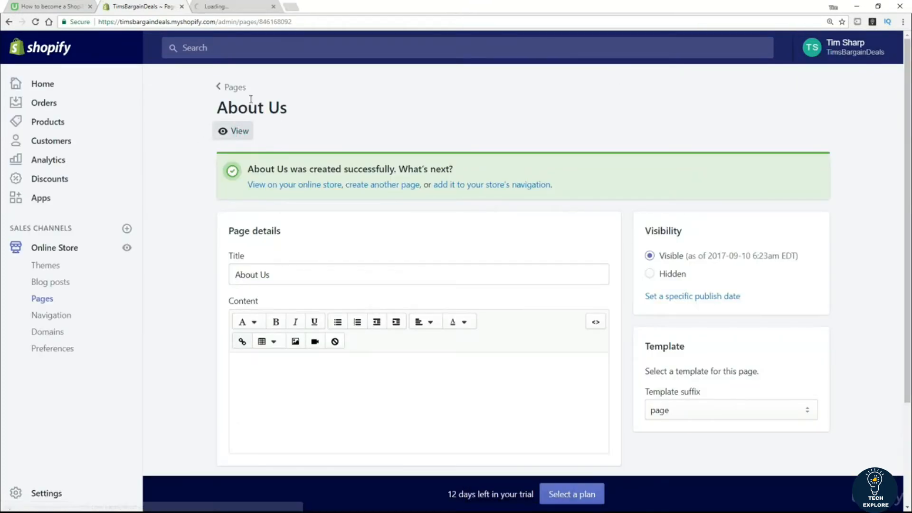
{"action": "left_click", "coordinate": [234, 7]}
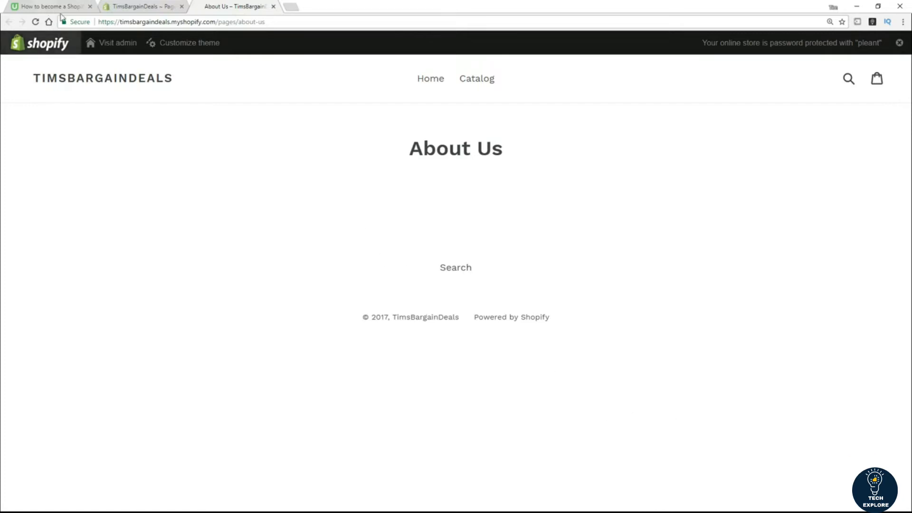
{"action": "key", "text": "ctrl+w"}
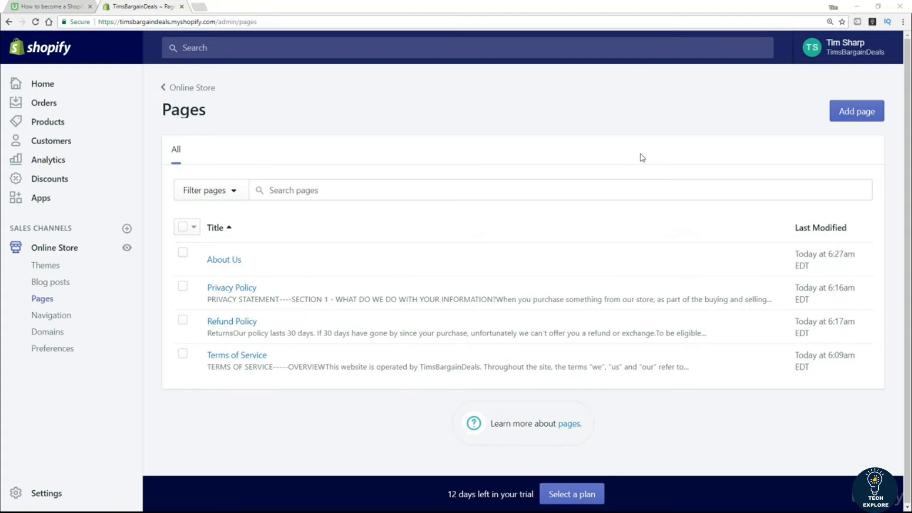
Step: Add a 'Contact Us' page reading 'Please use the form below to contact us :' with page.contact template
{"action": "left_click", "coordinate": [866, 112]}
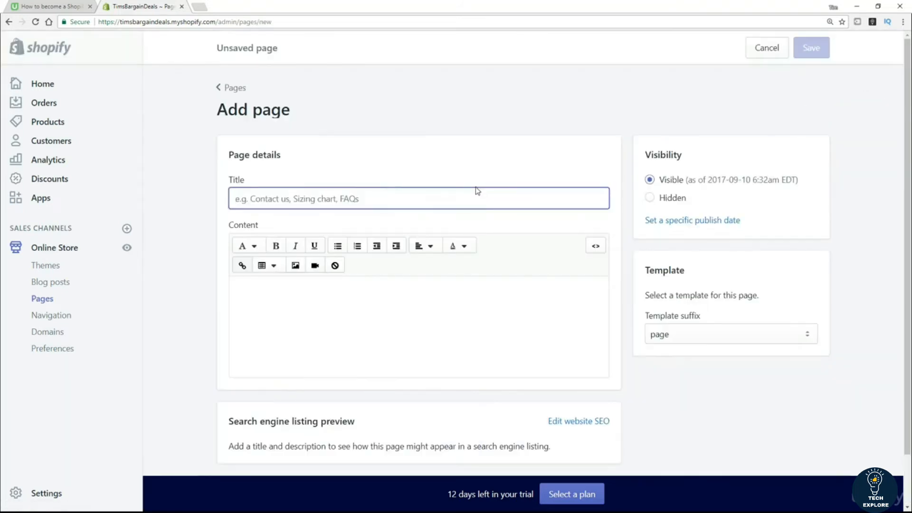
{"action": "type", "text": "Contact Us"}
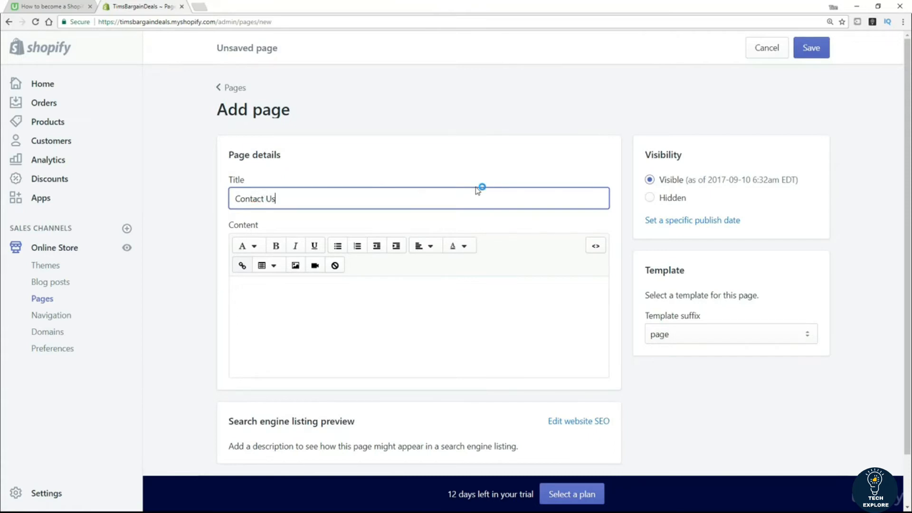
{"action": "left_click", "coordinate": [314, 311]}
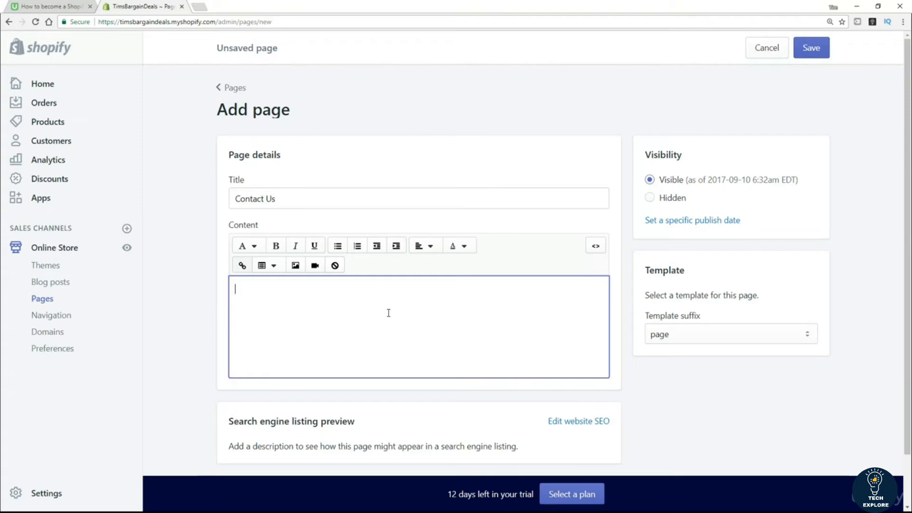
{"action": "type", "text": "Please use"}
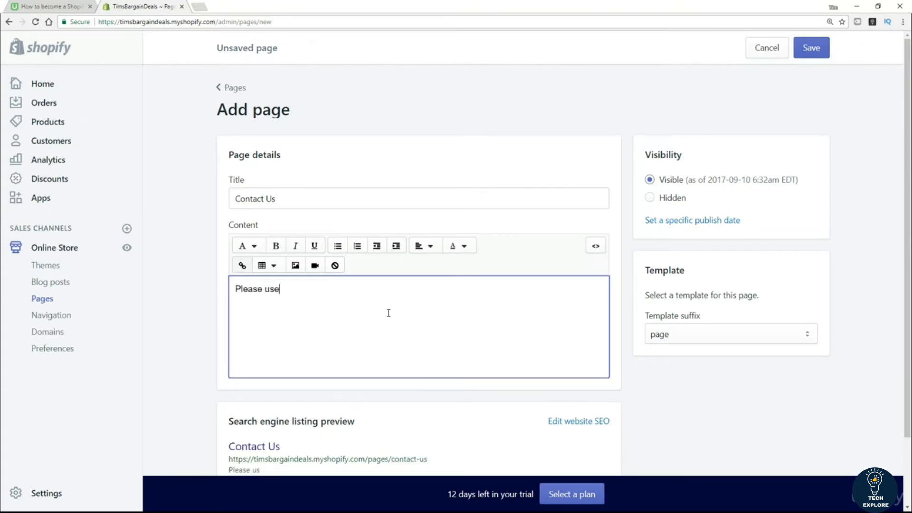
{"action": "type", "text": " the form below to co"}
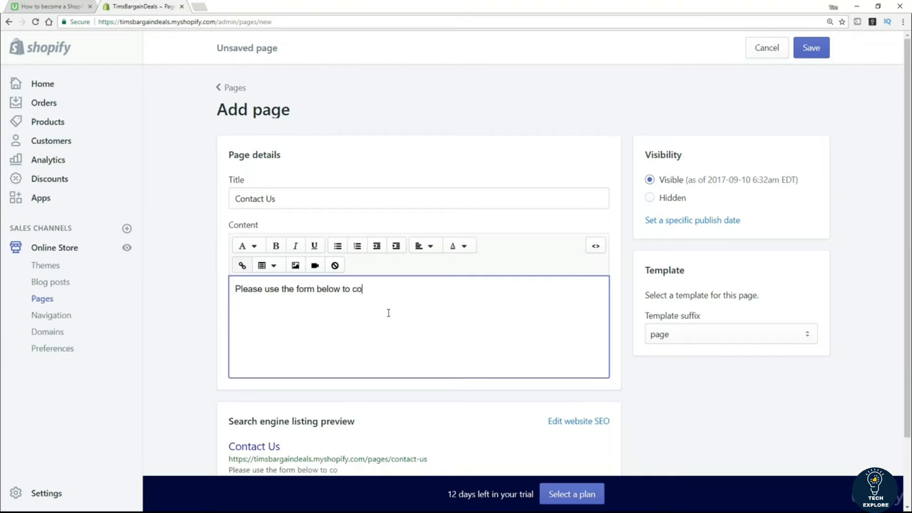
{"action": "type", "text": "ntact us :"}
{"action": "left_click", "coordinate": [658, 414]}
{"action": "scroll", "coordinate": [800, 383], "scroll_direction": "down", "scroll_amount": 1}
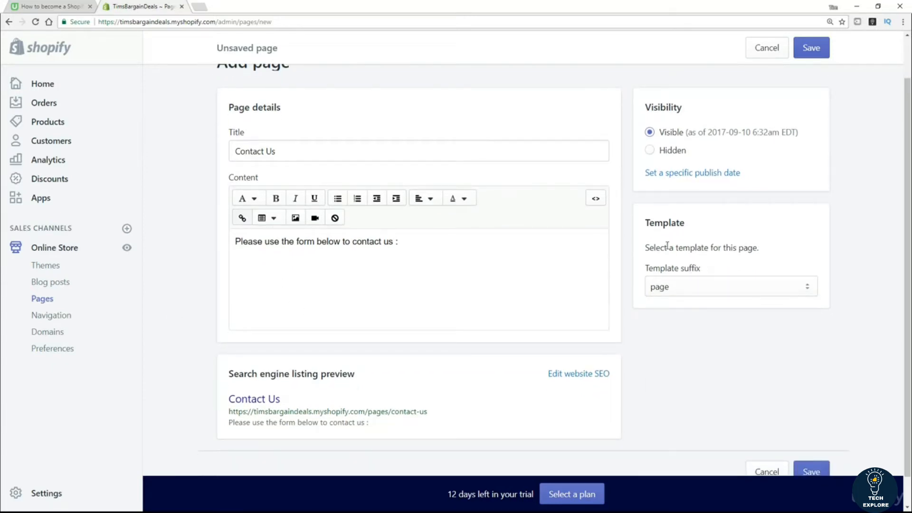
{"action": "left_click", "coordinate": [796, 288]}
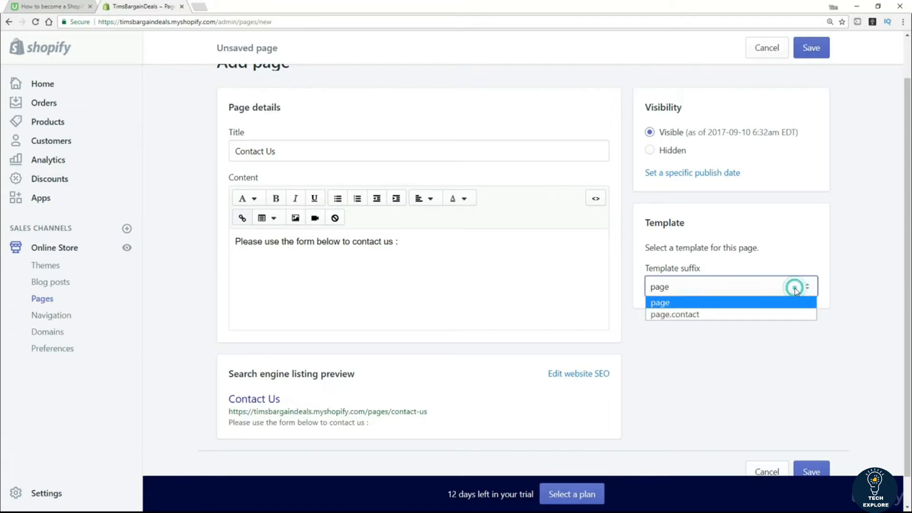
{"action": "left_click", "coordinate": [705, 314]}
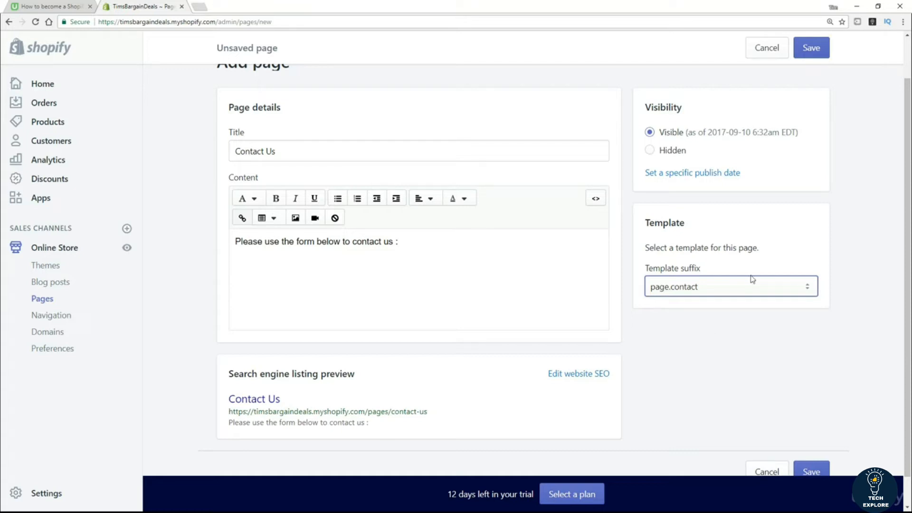
Step: Save Contact Us and view its storefront form with Name, Email, Phone and Message fields
{"action": "left_click", "coordinate": [811, 49]}
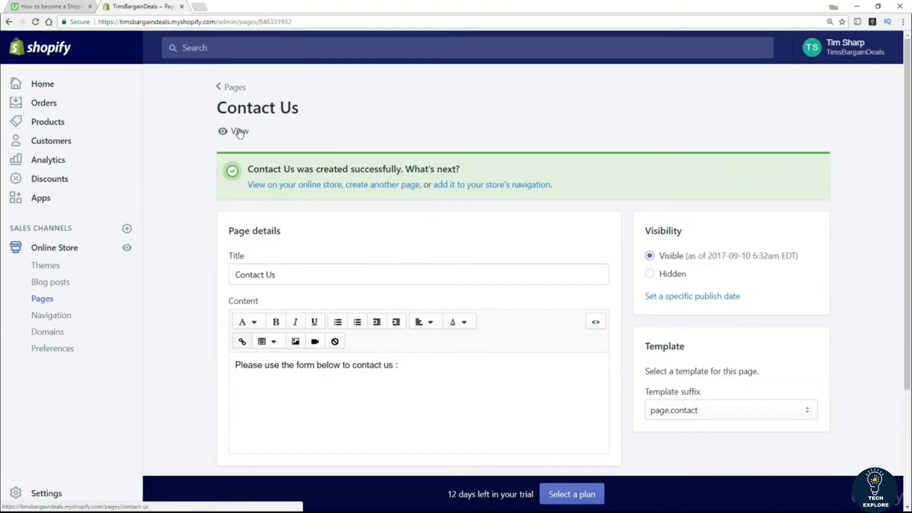
{"action": "left_click", "coordinate": [239, 132]}
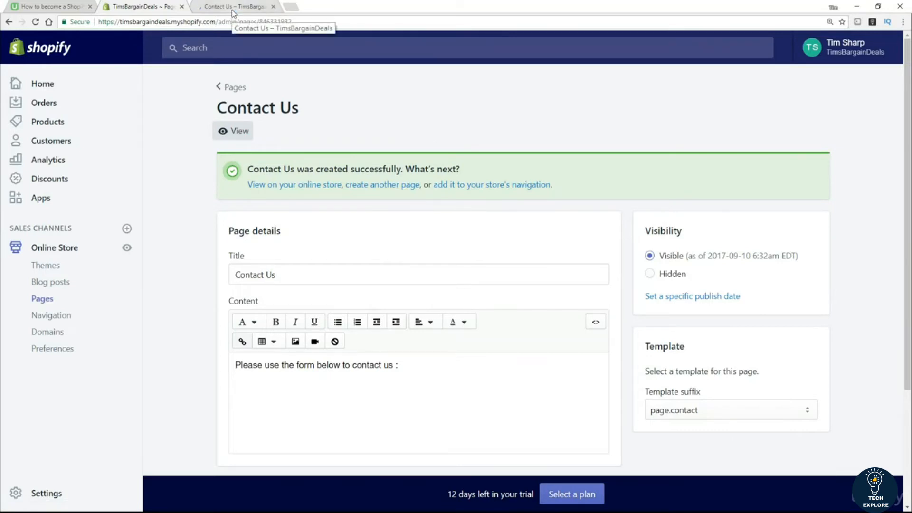
{"action": "left_click", "coordinate": [233, 12]}
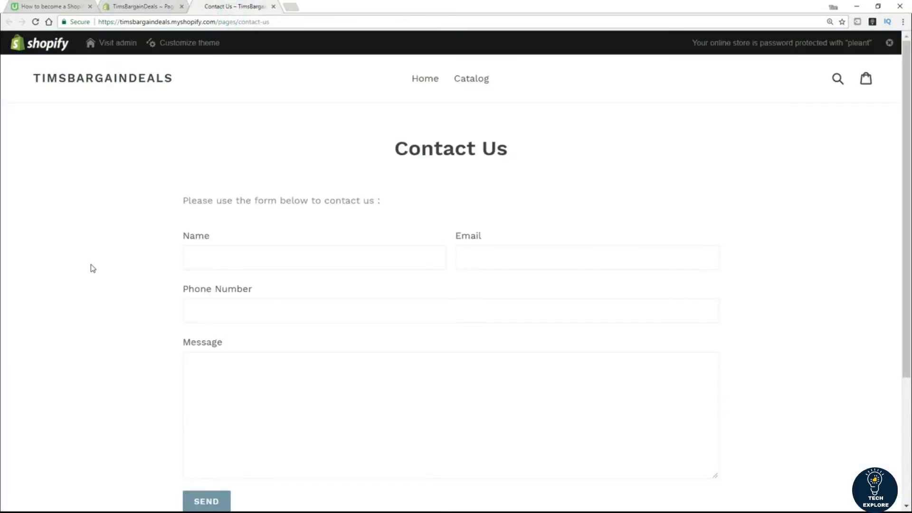
{"action": "scroll", "coordinate": [90, 269], "scroll_direction": "down", "scroll_amount": 1}
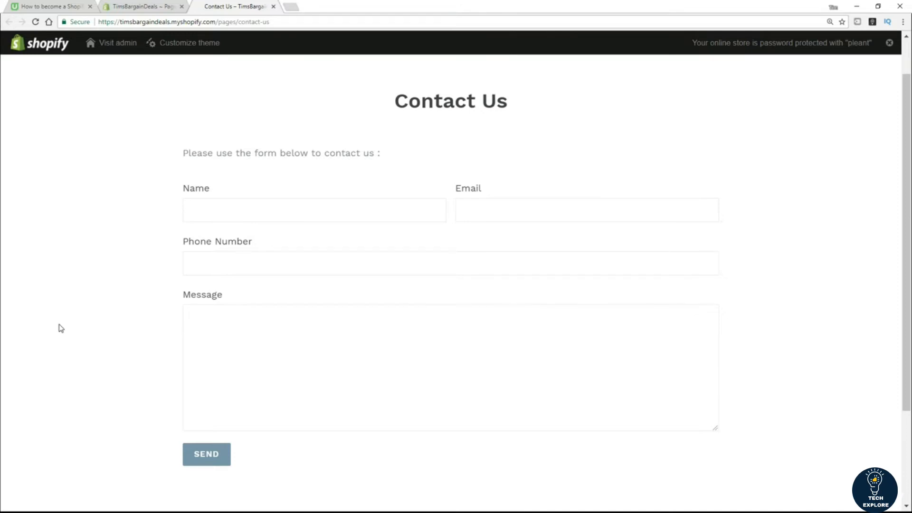
Step: Return to the Contact Us admin page and keep its template set to page.contact
{"action": "left_click", "coordinate": [124, 8]}
{"action": "scroll", "coordinate": [708, 319], "scroll_direction": "down", "scroll_amount": 2}
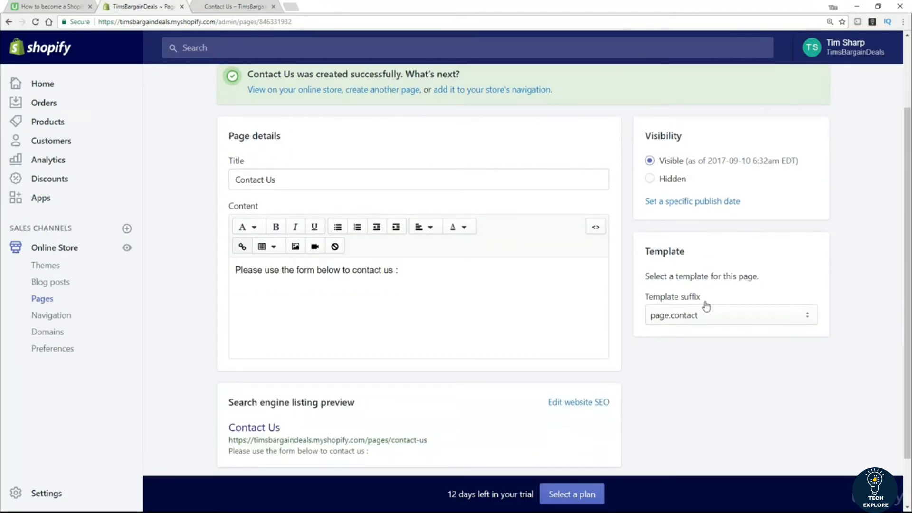
{"action": "left_click", "coordinate": [688, 317]}
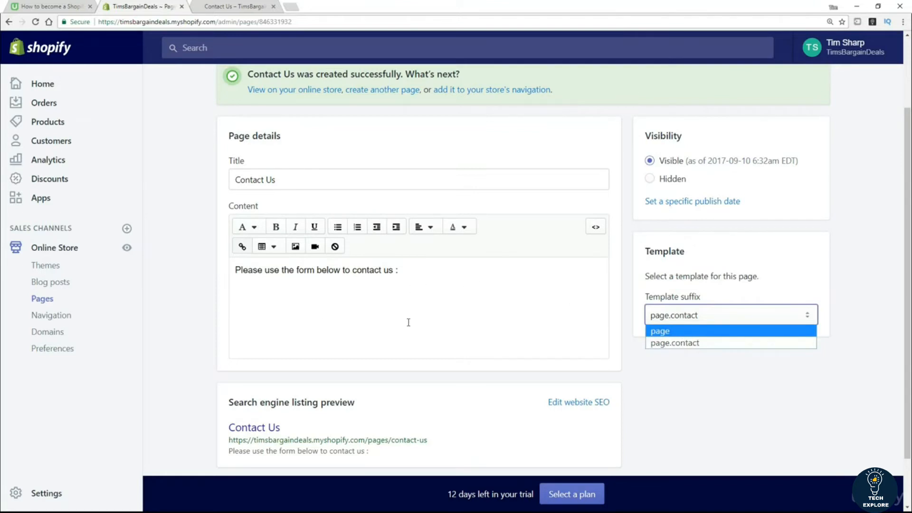
{"action": "left_click", "coordinate": [818, 432]}
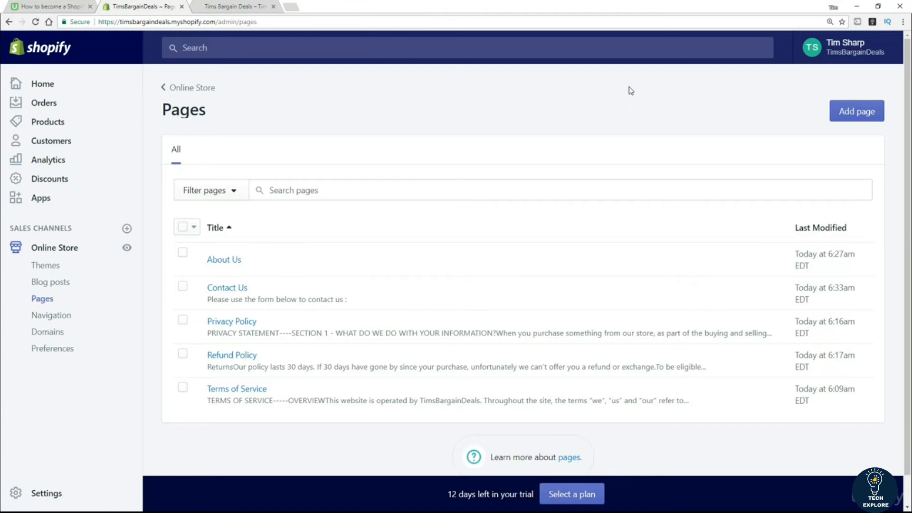
Step: Scroll the live storefront to confirm its menu has only Home and Catalog, then open Navigation in the admin
{"action": "left_click", "coordinate": [197, 10]}
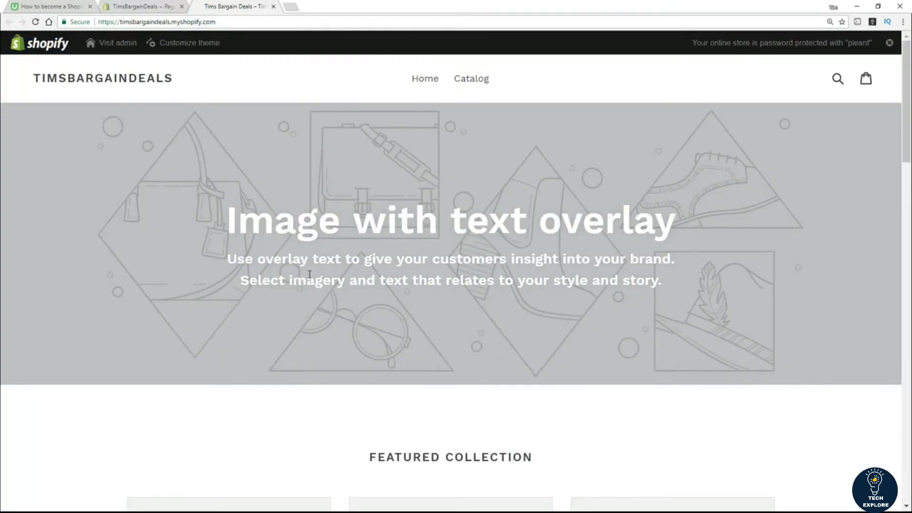
{"action": "scroll", "coordinate": [309, 281], "scroll_direction": "down", "scroll_amount": 1}
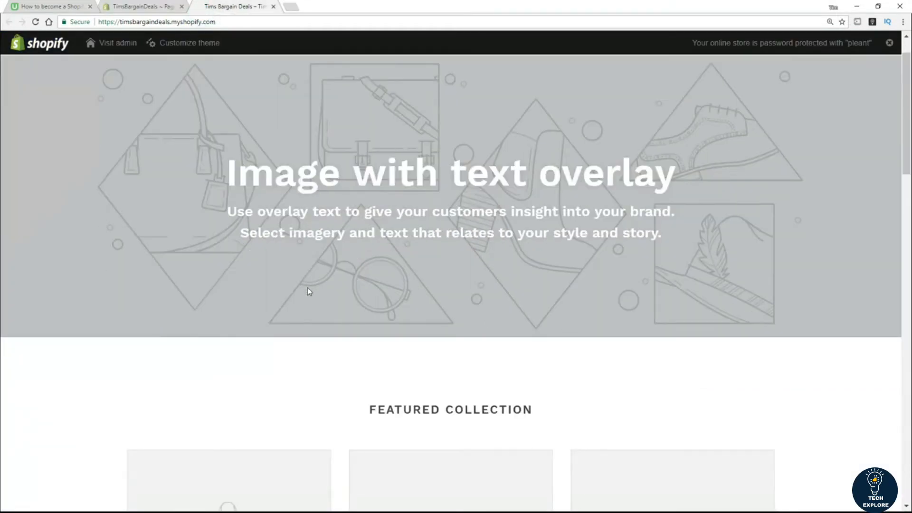
{"action": "scroll", "coordinate": [427, 295], "scroll_direction": "down", "scroll_amount": 6}
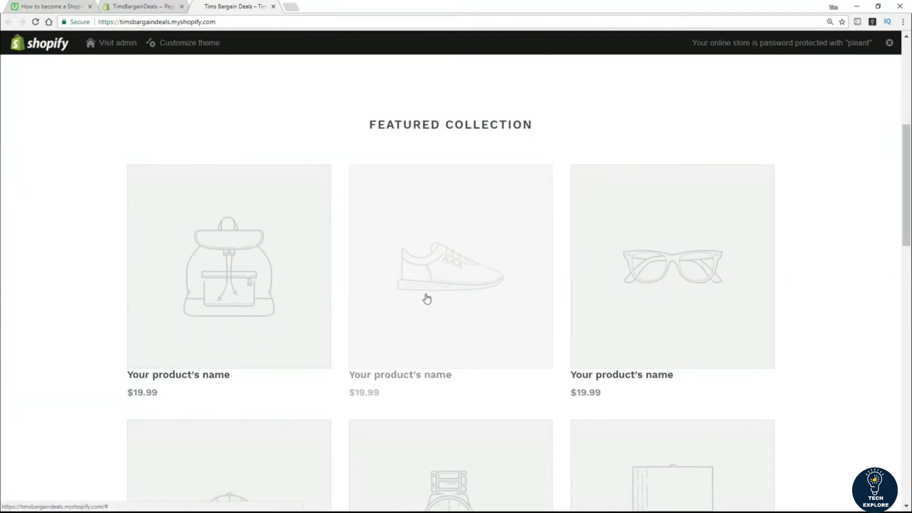
{"action": "left_click_drag", "start_coordinate": [906, 209], "coordinate": [899, 91]}
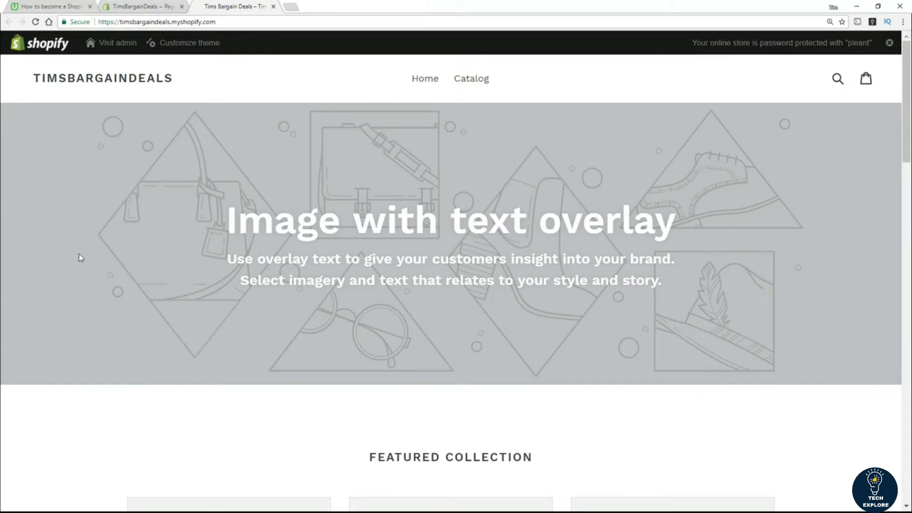
{"action": "left_click", "coordinate": [148, 7]}
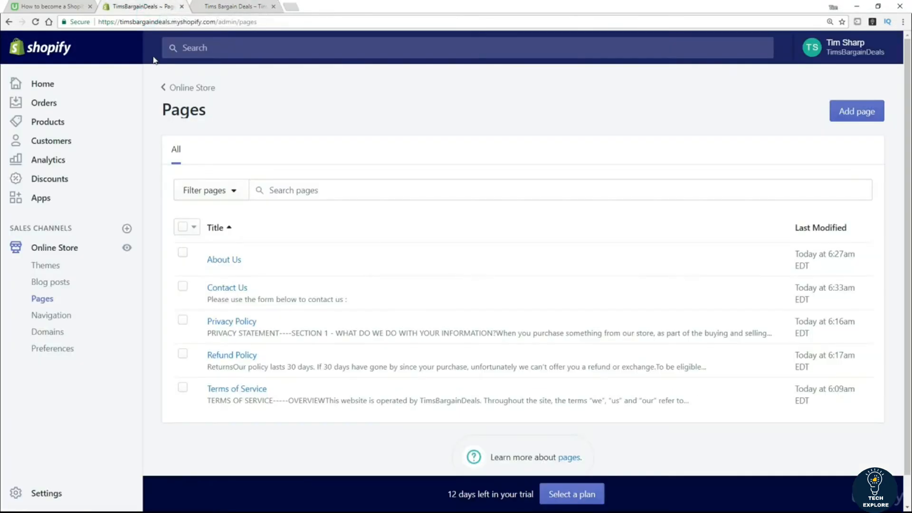
{"action": "left_click", "coordinate": [51, 319]}
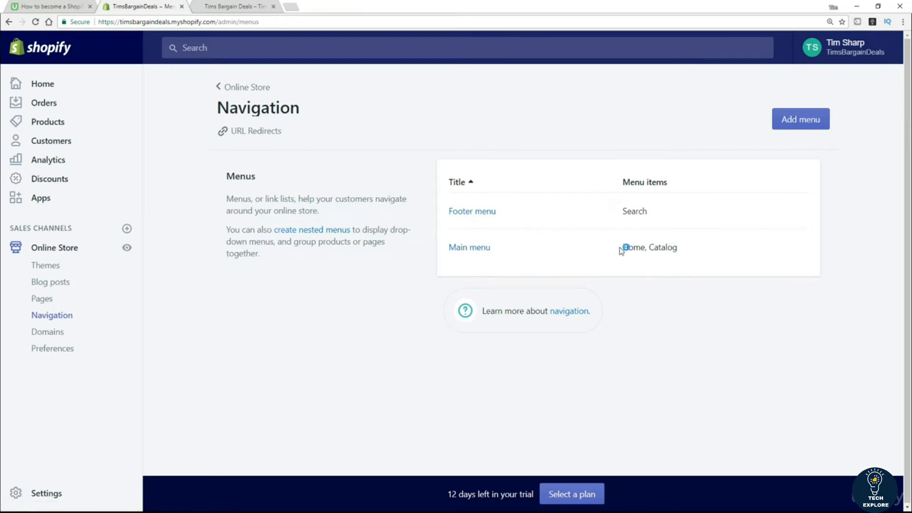
Step: Check the storefront footer against the menus list, then open the Main menu listing Home and Catalog
{"action": "left_click", "coordinate": [213, 6]}
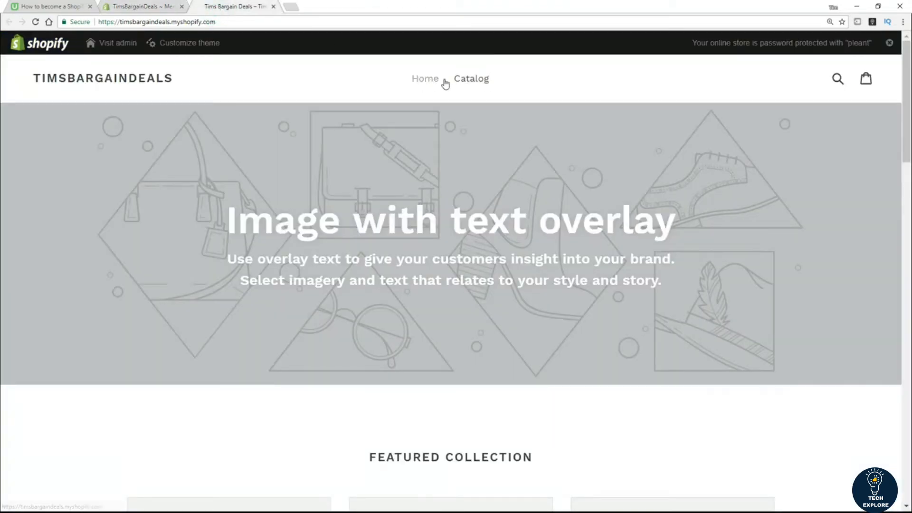
{"action": "left_click", "coordinate": [133, 6]}
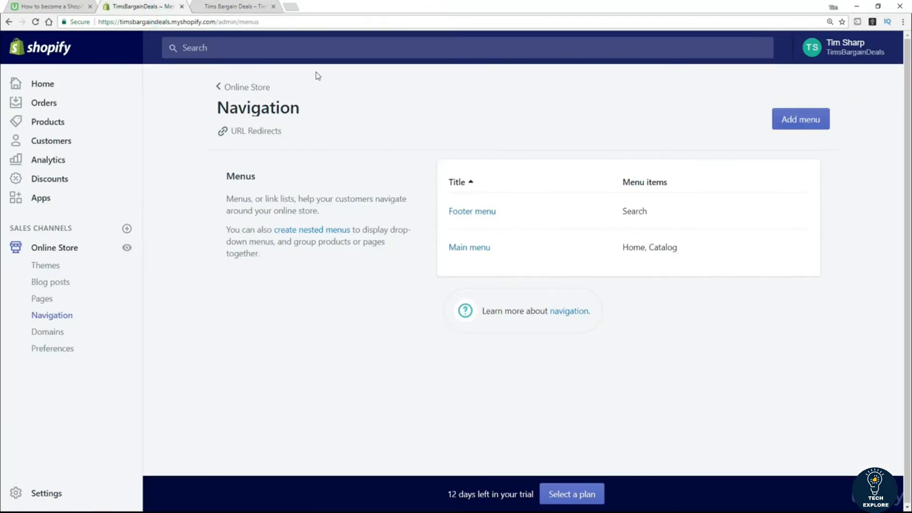
{"action": "left_click", "coordinate": [223, 9]}
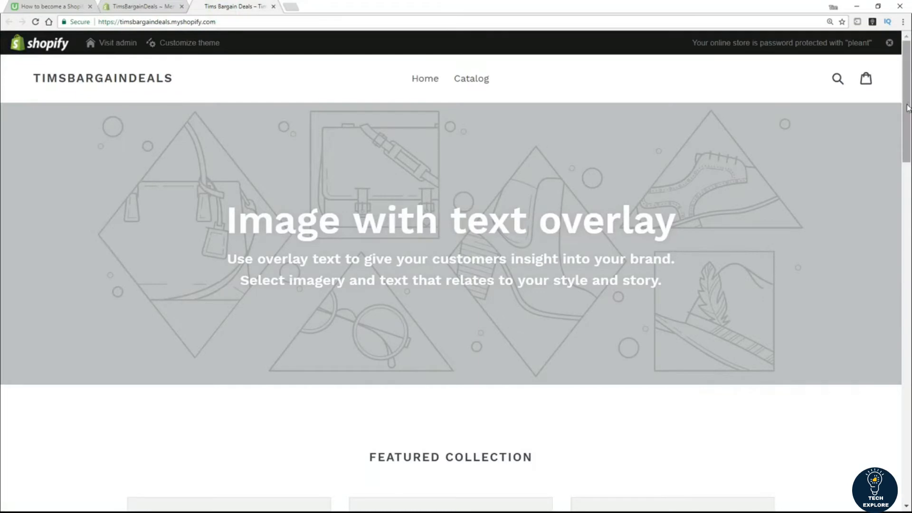
{"action": "left_click_drag", "start_coordinate": [907, 108], "coordinate": [909, 481]}
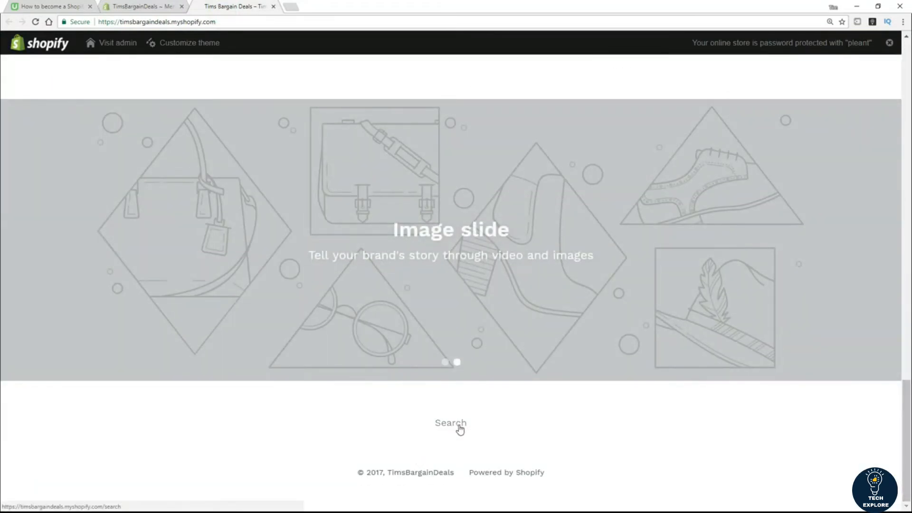
{"action": "left_click", "coordinate": [156, 8]}
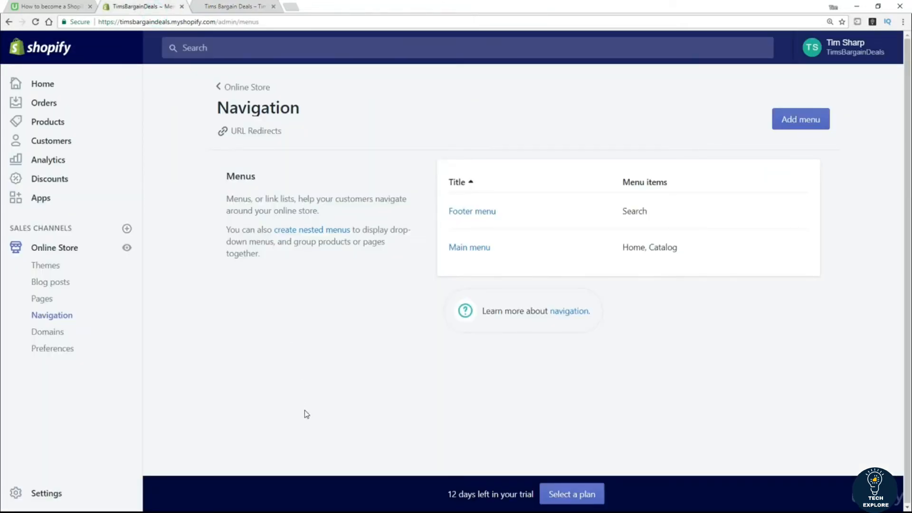
{"action": "left_click", "coordinate": [475, 252]}
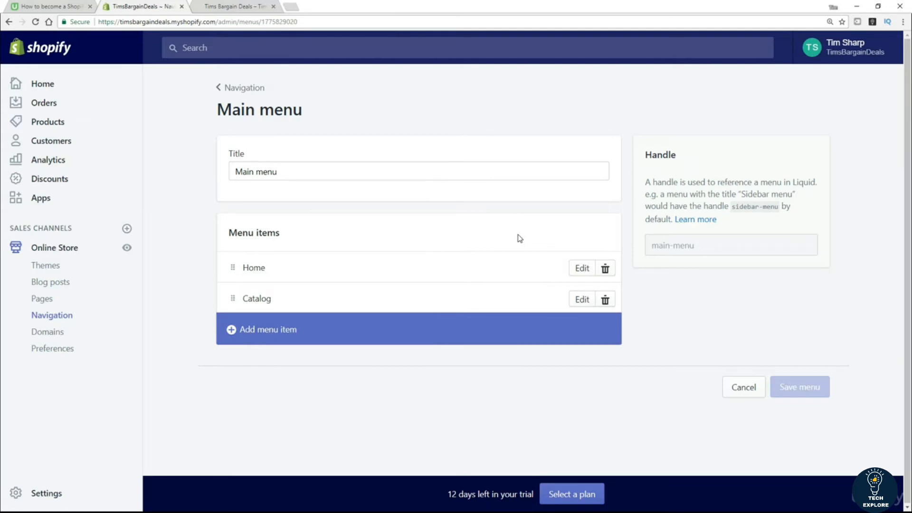
Step: Add an 'About Us' item to the Main menu, linked to the About Us page
{"action": "left_click", "coordinate": [270, 334]}
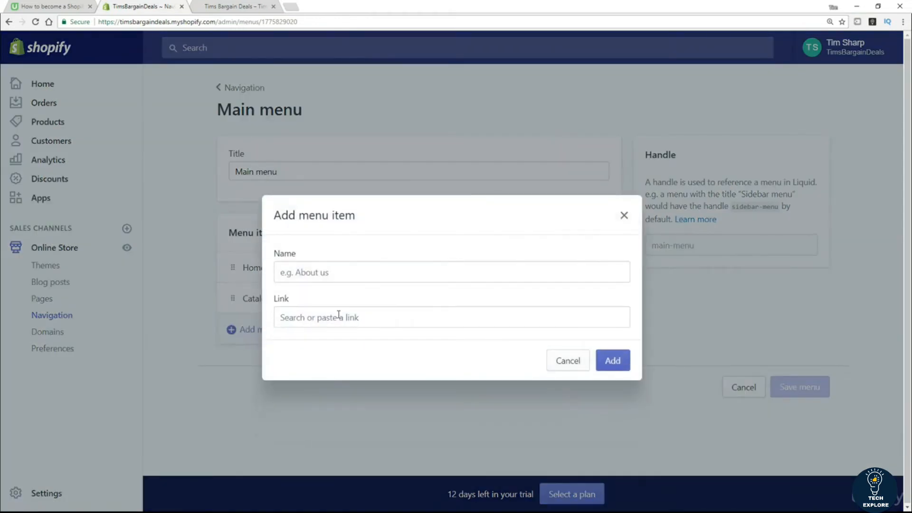
{"action": "left_click", "coordinate": [347, 273]}
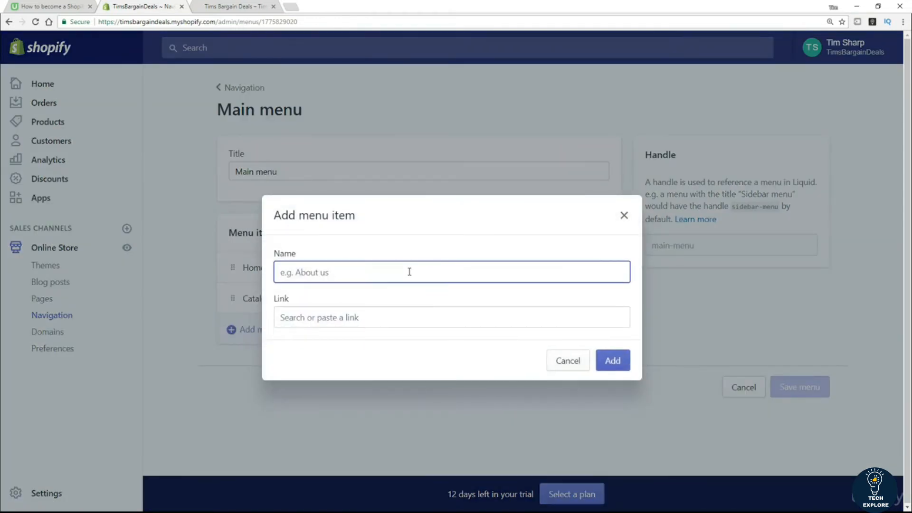
{"action": "type", "text": "bout Us"}
{"action": "left_click", "coordinate": [370, 318]}
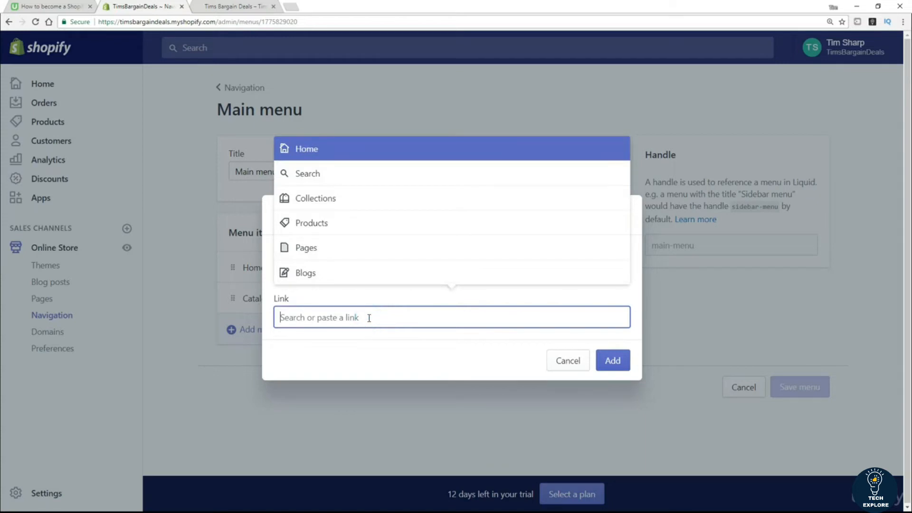
{"action": "left_click", "coordinate": [304, 248]}
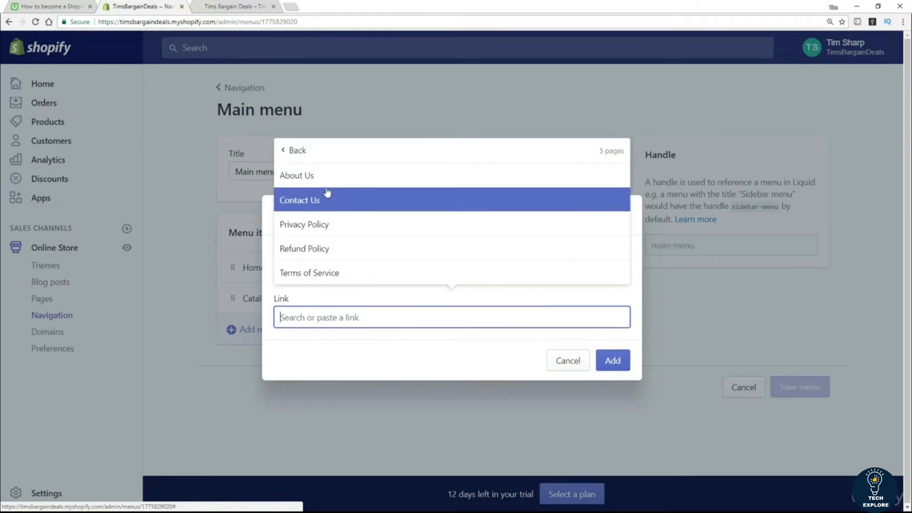
{"action": "left_click", "coordinate": [326, 185]}
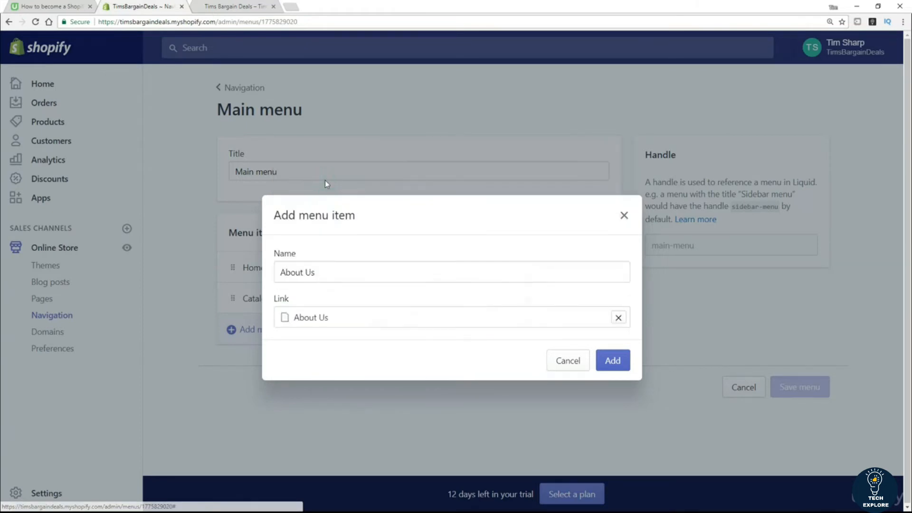
{"action": "left_click", "coordinate": [611, 366]}
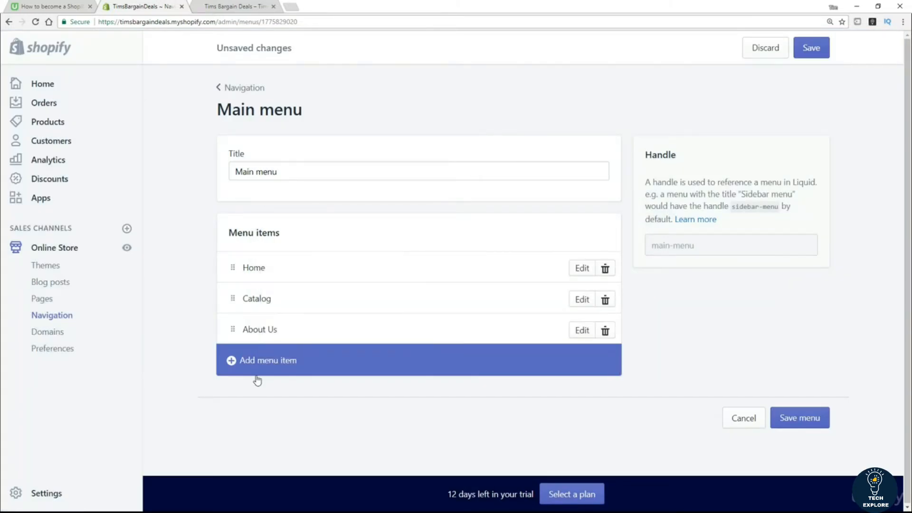
Step: Add a 'Contact Us' item linked to the Contact Us page and save the Main menu
{"action": "left_click", "coordinate": [257, 362]}
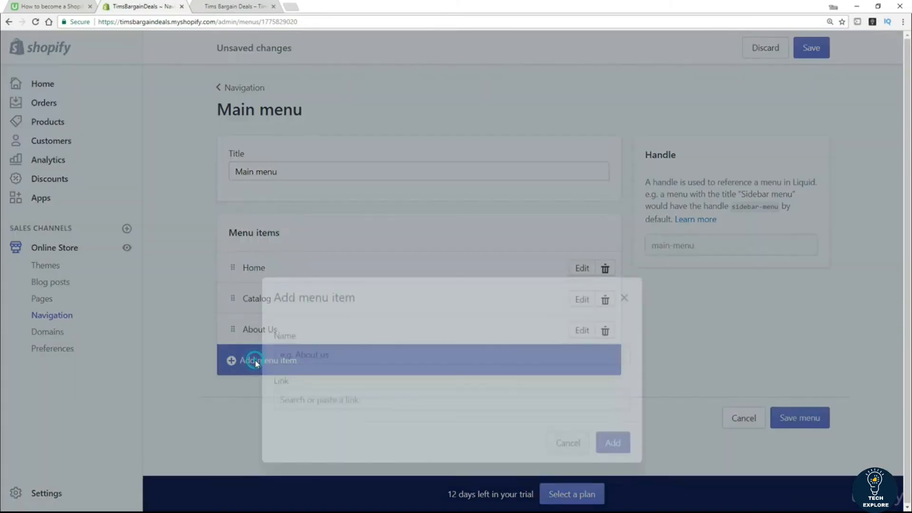
{"action": "left_click", "coordinate": [308, 278]}
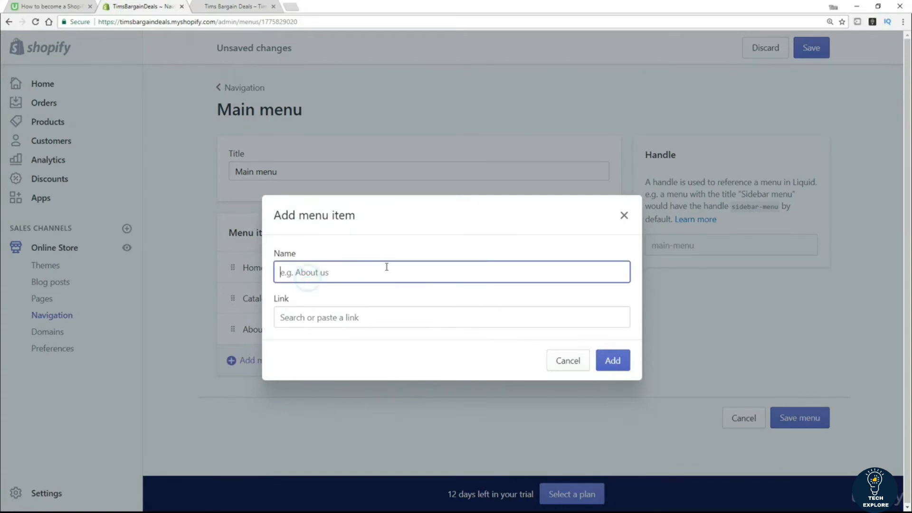
{"action": "type", "text": "Contact Us"}
{"action": "left_click", "coordinate": [363, 316]}
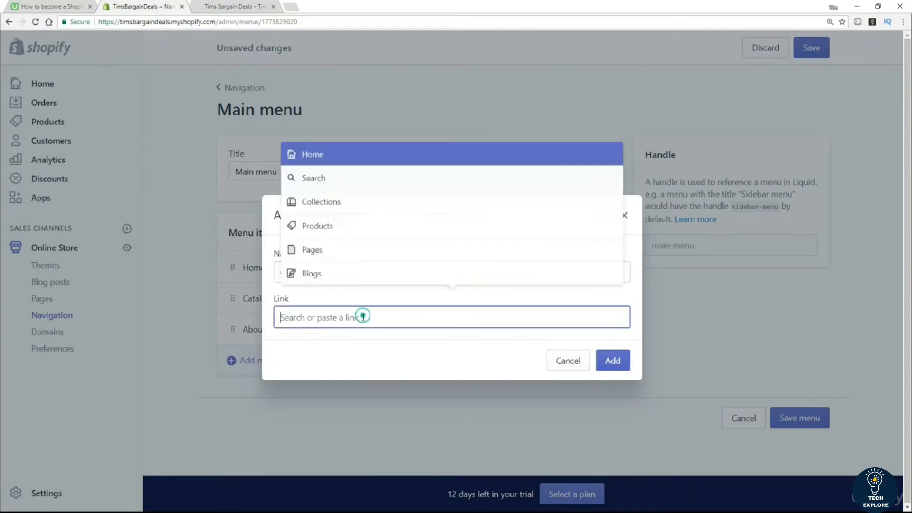
{"action": "left_click", "coordinate": [325, 250]}
{"action": "left_click", "coordinate": [308, 210]}
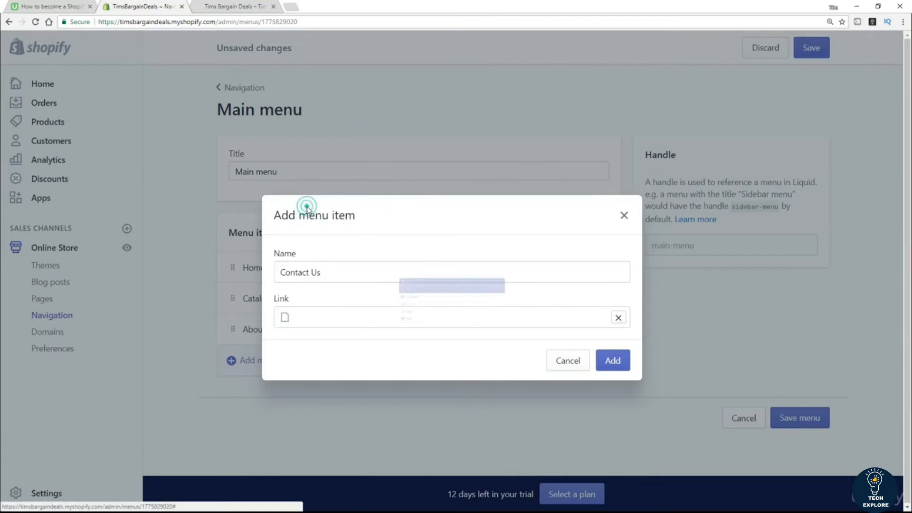
{"action": "left_click", "coordinate": [613, 362]}
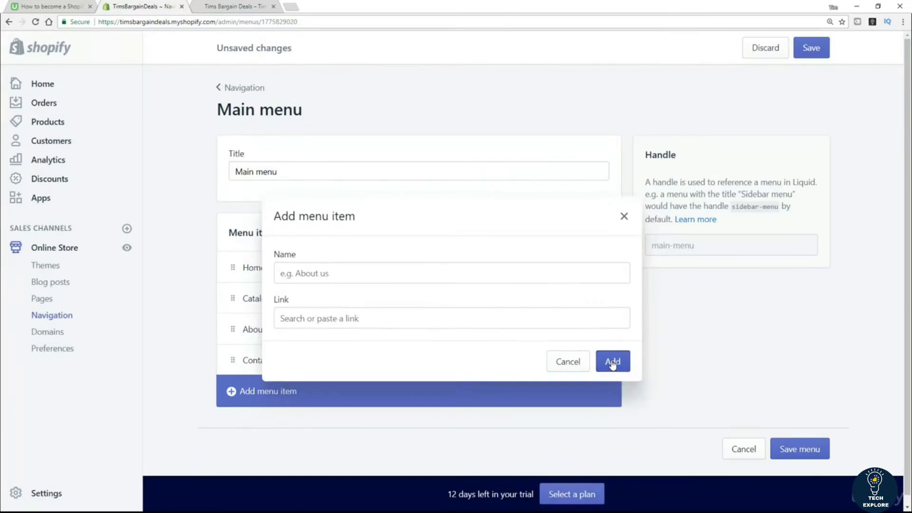
{"action": "left_click", "coordinate": [814, 49]}
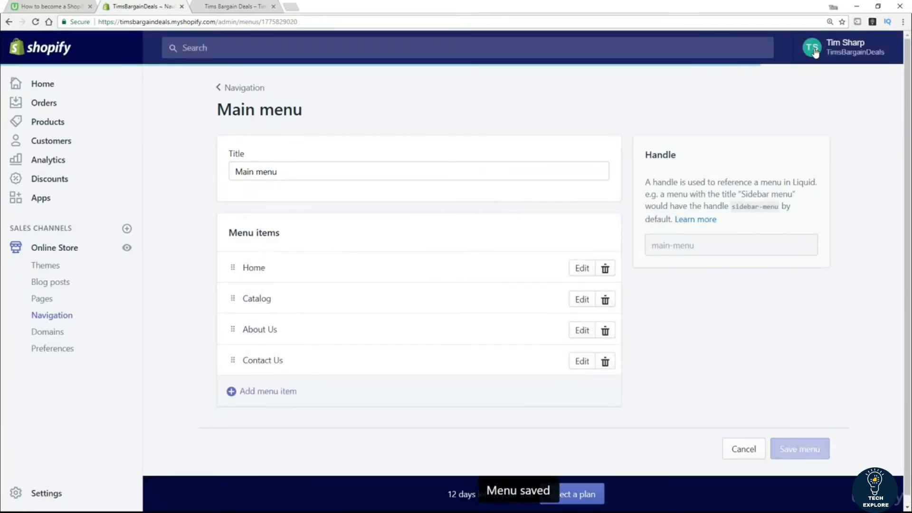
Step: Reload the storefront and try its new About Us and Contact Us menu links, then return to the admin
{"action": "left_click", "coordinate": [223, 8]}
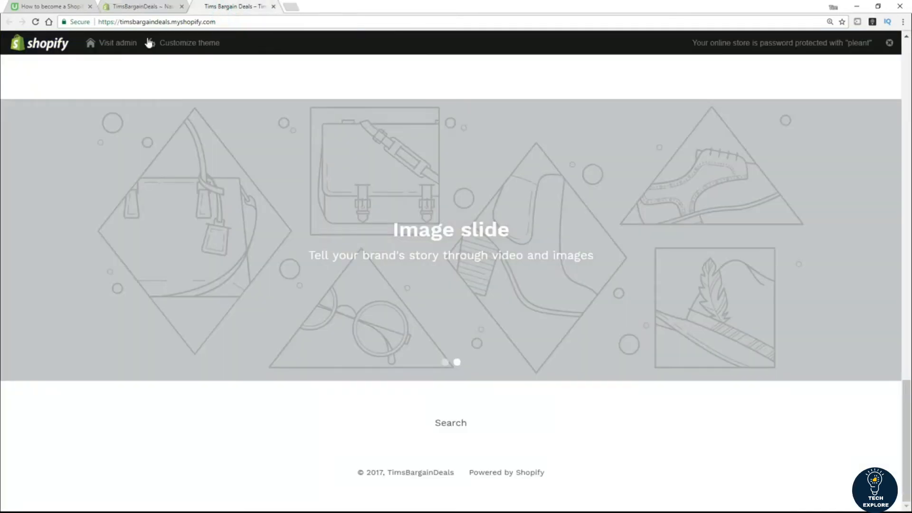
{"action": "scroll", "coordinate": [220, 201], "scroll_direction": "up", "scroll_amount": 3}
{"action": "scroll", "coordinate": [252, 198], "scroll_direction": "up", "scroll_amount": 15}
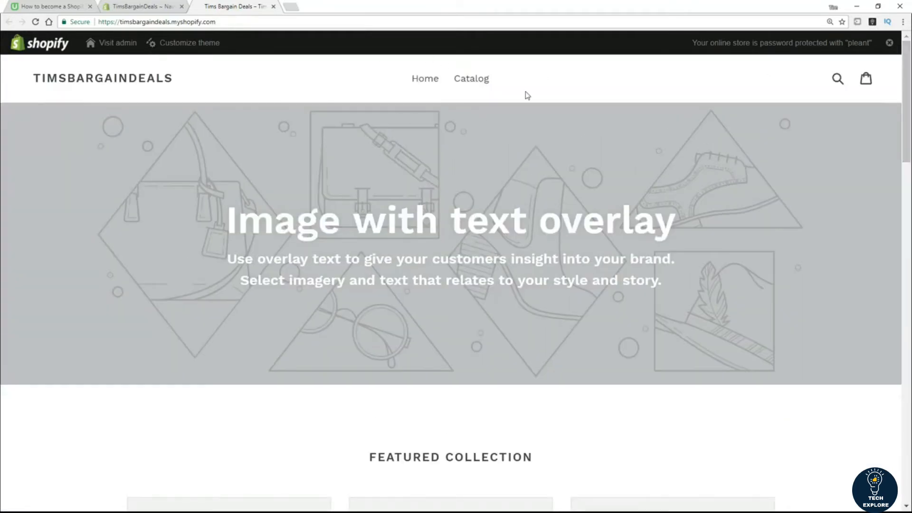
{"action": "left_click", "coordinate": [35, 21]}
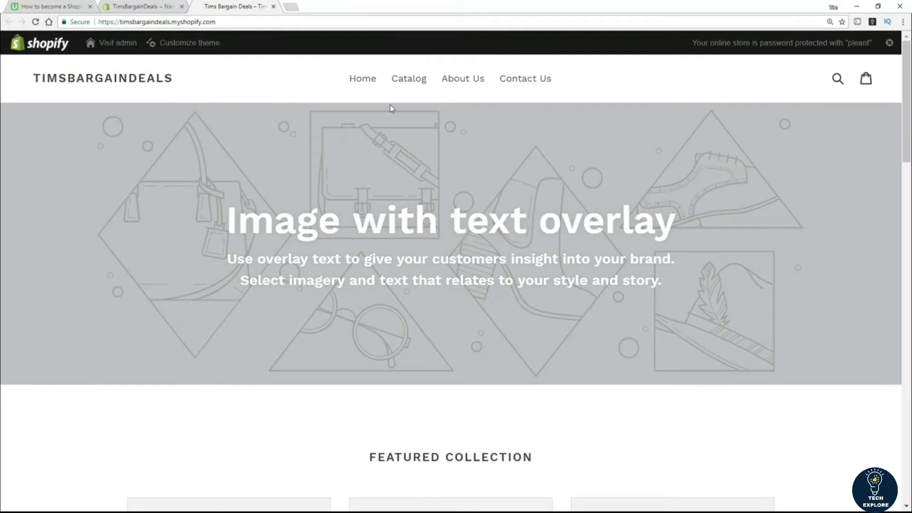
{"action": "left_click", "coordinate": [465, 82]}
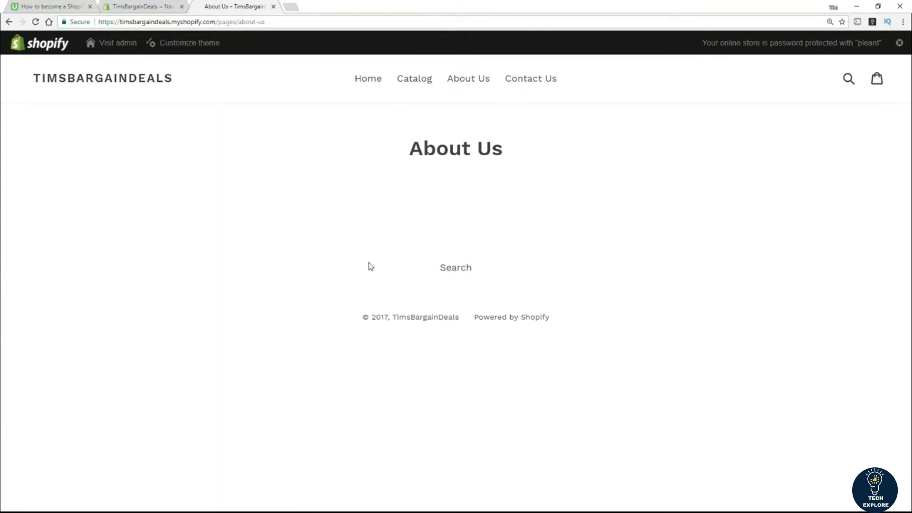
{"action": "left_click", "coordinate": [521, 82]}
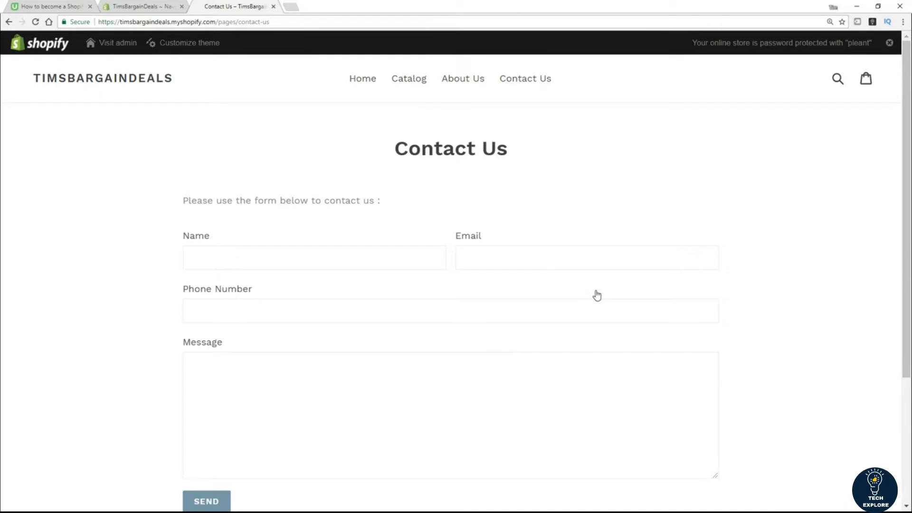
{"action": "left_click", "coordinate": [152, 9]}
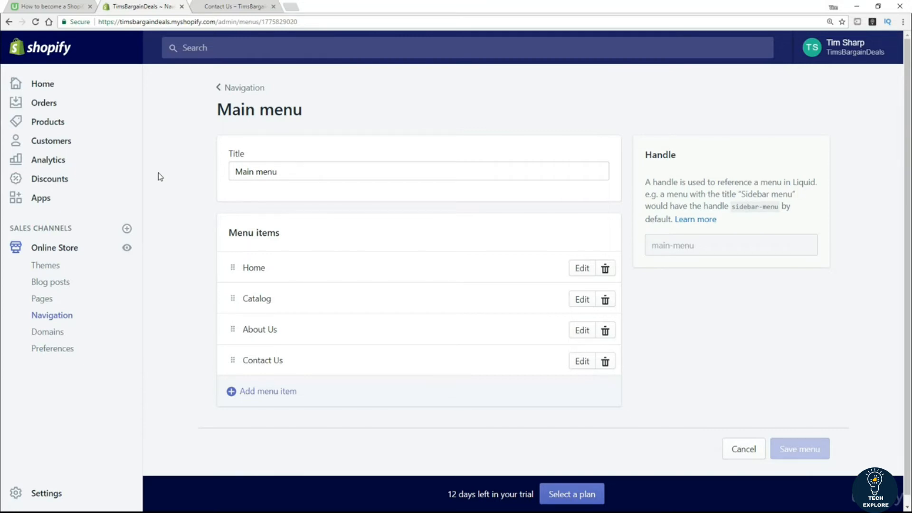
Step: Open the Footer menu and add a 'Privacy Policy' item linked to the Privacy Policy page
{"action": "left_click", "coordinate": [242, 89]}
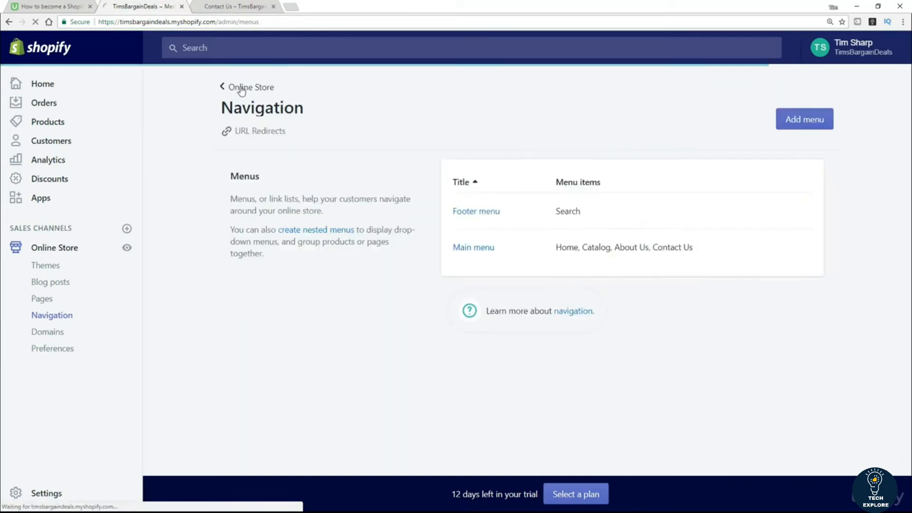
{"action": "left_click", "coordinate": [475, 213]}
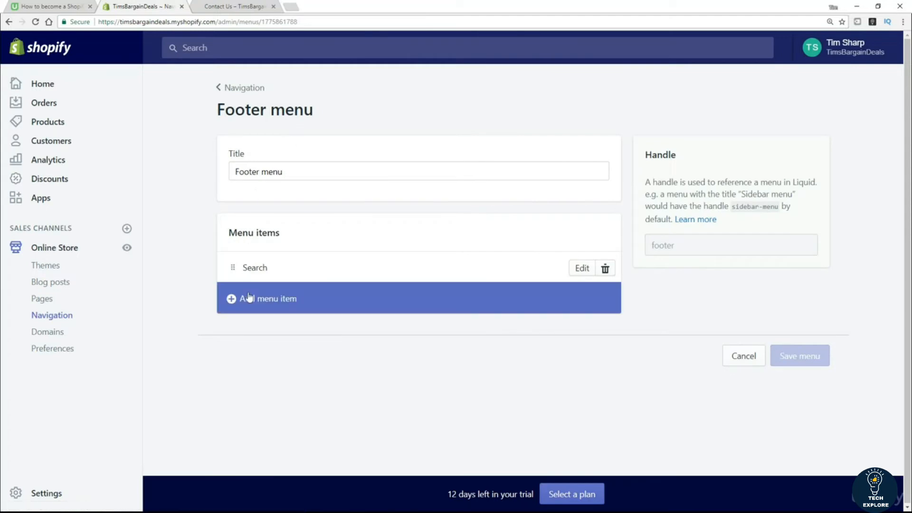
{"action": "left_click", "coordinate": [251, 299]}
{"action": "left_click", "coordinate": [296, 272]}
{"action": "type", "text": "P"}
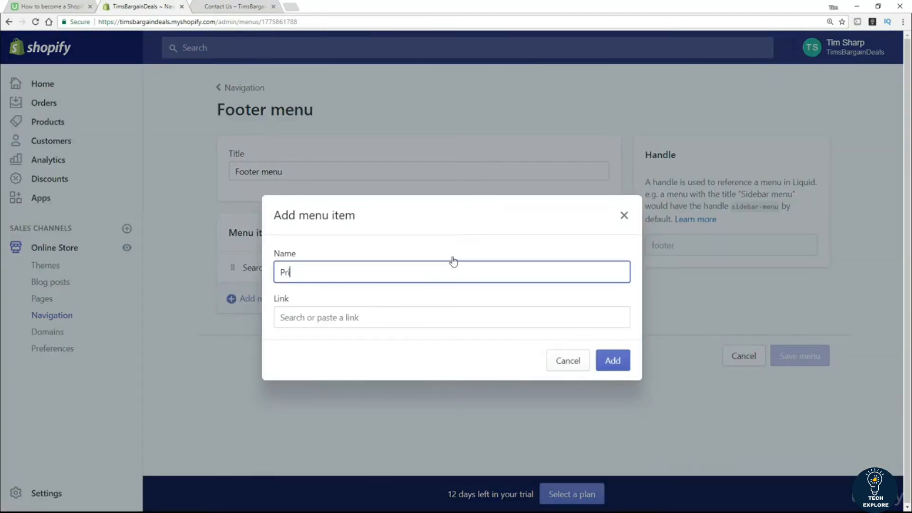
{"action": "type", "text": "rivacy Policy"}
{"action": "left_click", "coordinate": [299, 318]}
{"action": "left_click", "coordinate": [313, 256]}
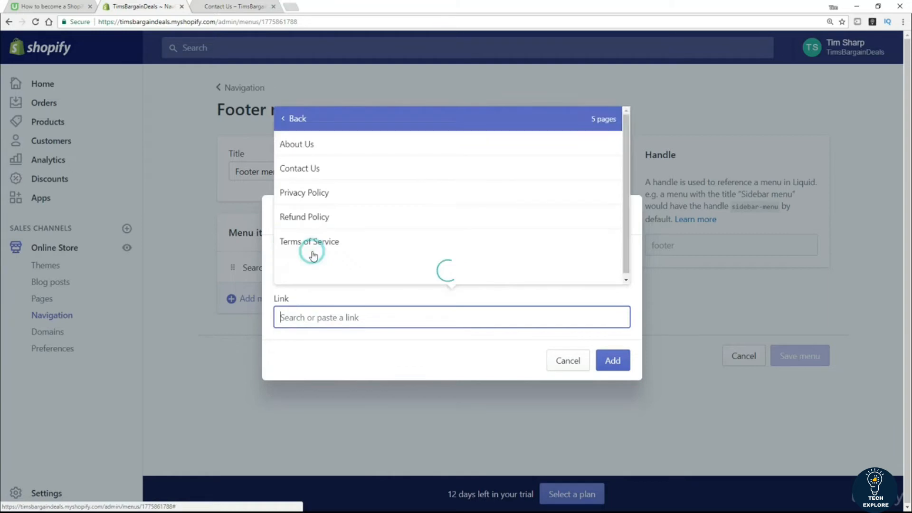
{"action": "left_click", "coordinate": [306, 225]}
{"action": "left_click", "coordinate": [613, 360]}
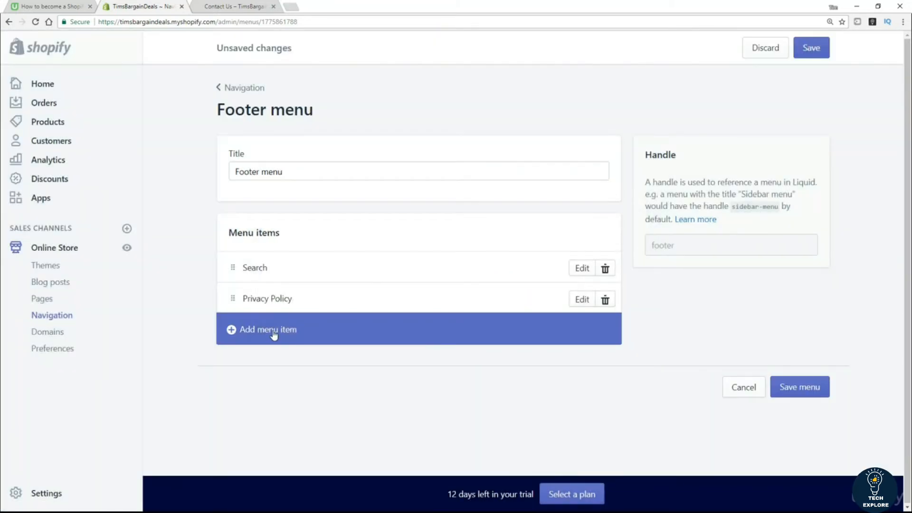
Step: Add a 'Terms of Service' footer item linked to the Terms of Service page
{"action": "left_click", "coordinate": [273, 332]}
{"action": "left_click", "coordinate": [303, 277]}
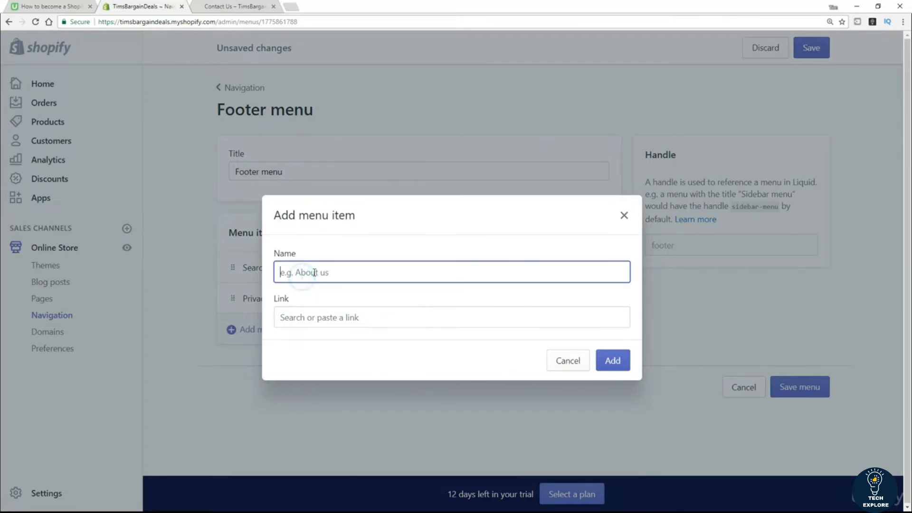
{"action": "type", "text": "Terms of Service"}
{"action": "left_click", "coordinate": [319, 317]}
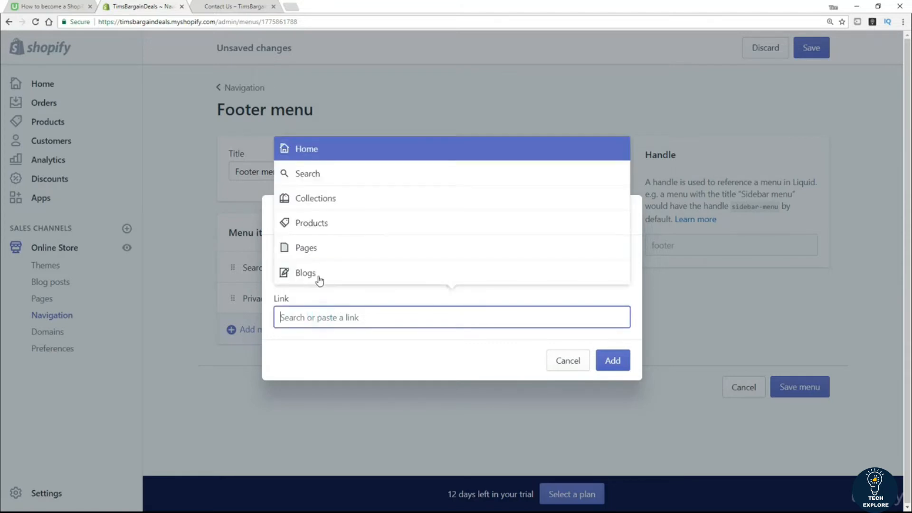
{"action": "left_click", "coordinate": [321, 248]}
{"action": "left_click", "coordinate": [320, 273]}
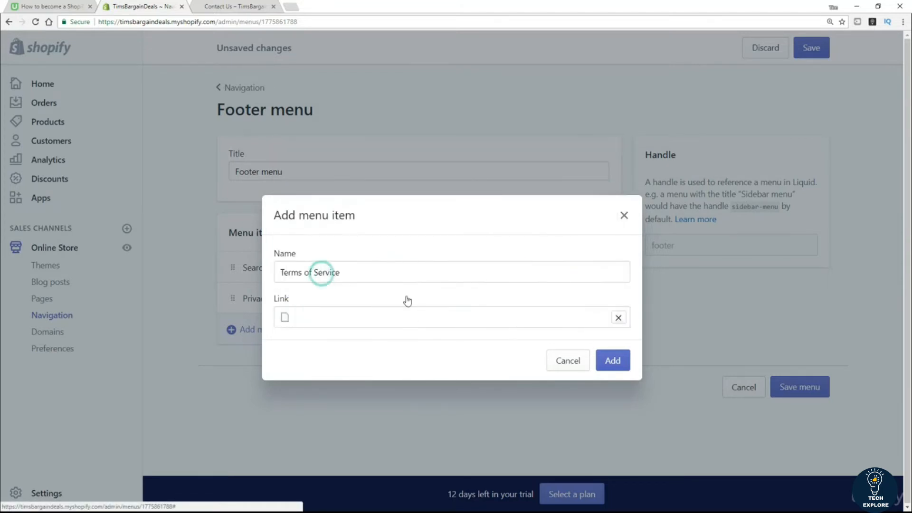
{"action": "left_click", "coordinate": [624, 365]}
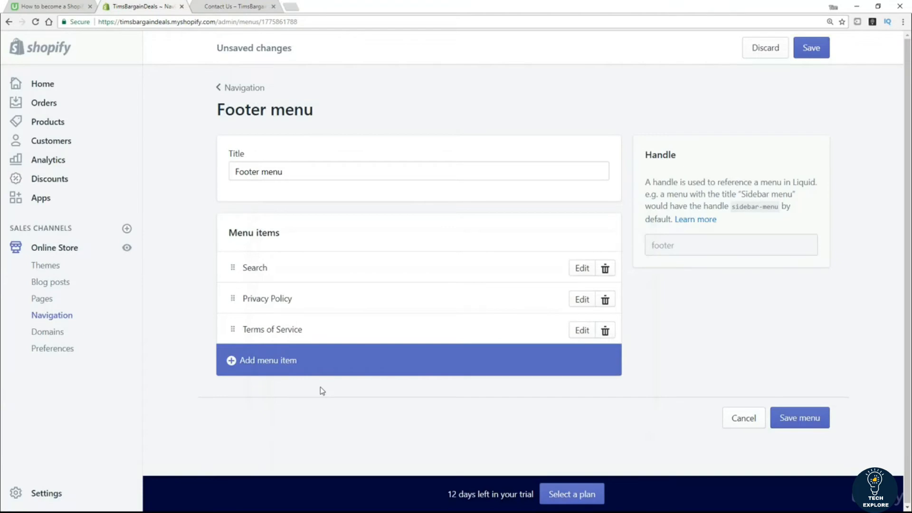
Step: Add a 'Refund' footer item linked to the Refund Policy page and save the Footer menu
{"action": "left_click", "coordinate": [269, 362]}
{"action": "left_click", "coordinate": [316, 273]}
{"action": "type", "text": "Refud"}
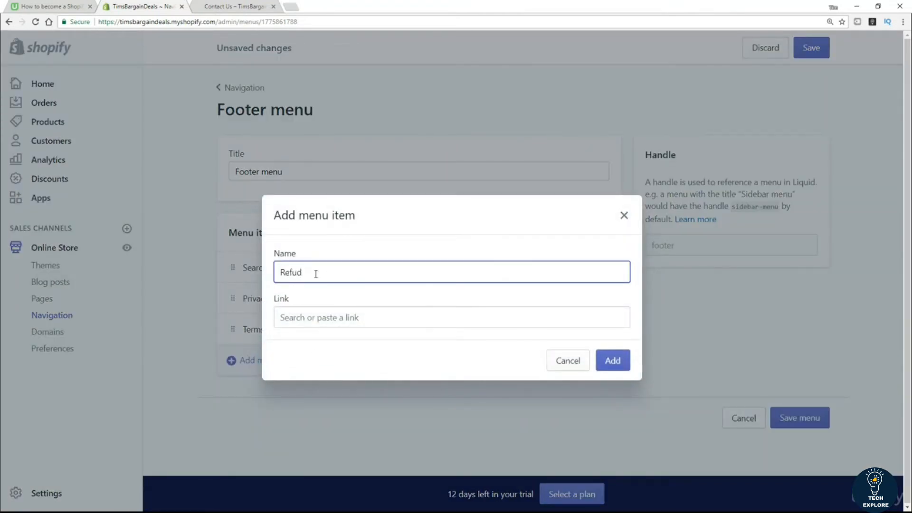
{"action": "type", "text": "nd"}
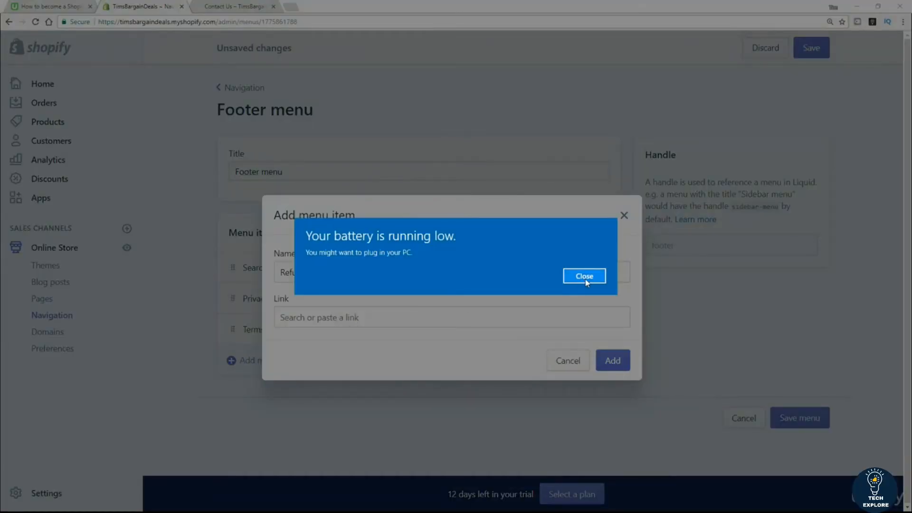
{"action": "left_click", "coordinate": [585, 277]}
{"action": "left_click", "coordinate": [348, 315]}
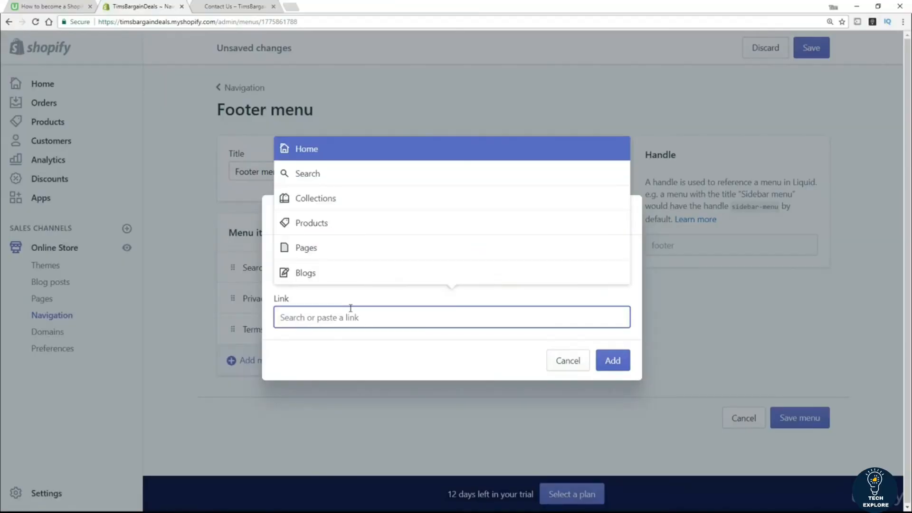
{"action": "left_click", "coordinate": [325, 257]}
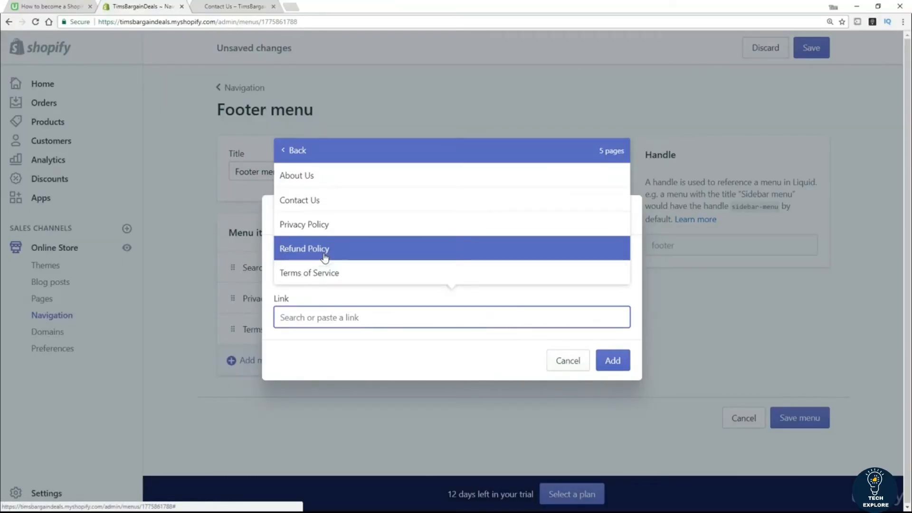
{"action": "left_click", "coordinate": [325, 257]}
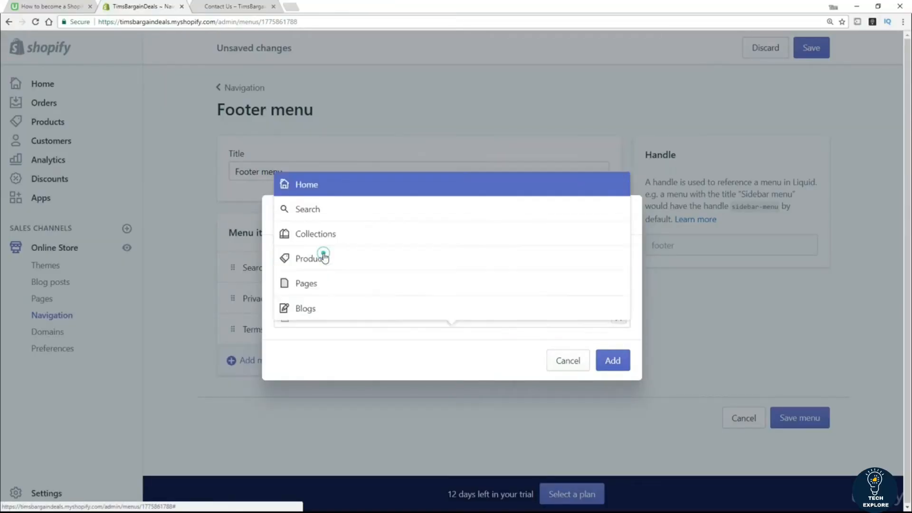
{"action": "left_click", "coordinate": [612, 363]}
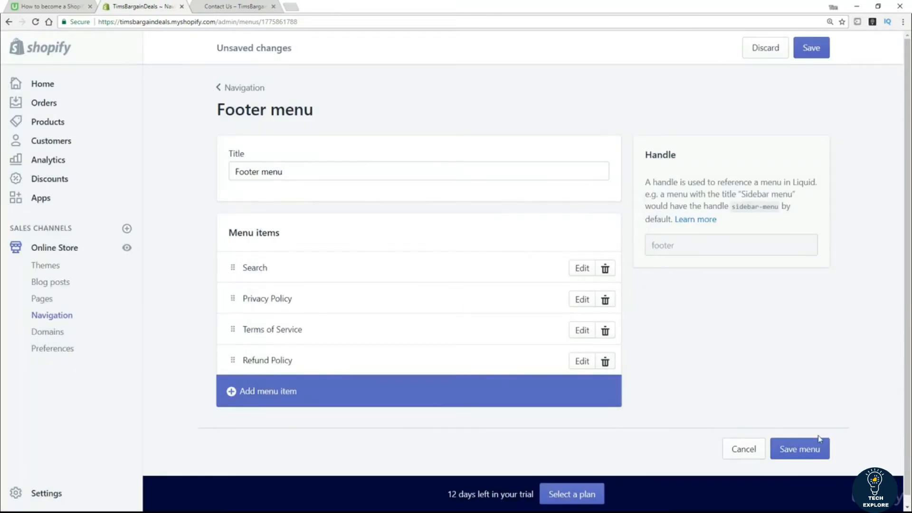
{"action": "left_click", "coordinate": [813, 456]}
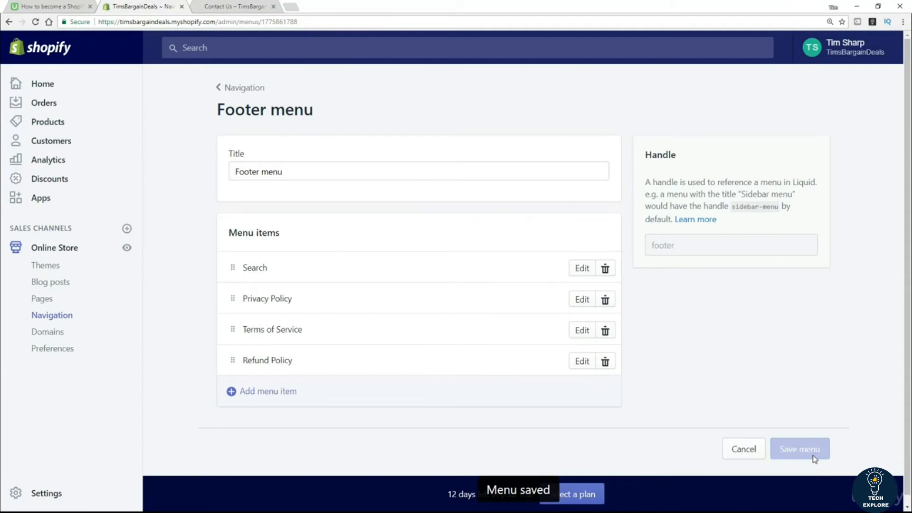
Step: Scroll the storefront home page to its footer and open the Terms of Service link, then return to the admin
{"action": "left_click", "coordinate": [227, 8]}
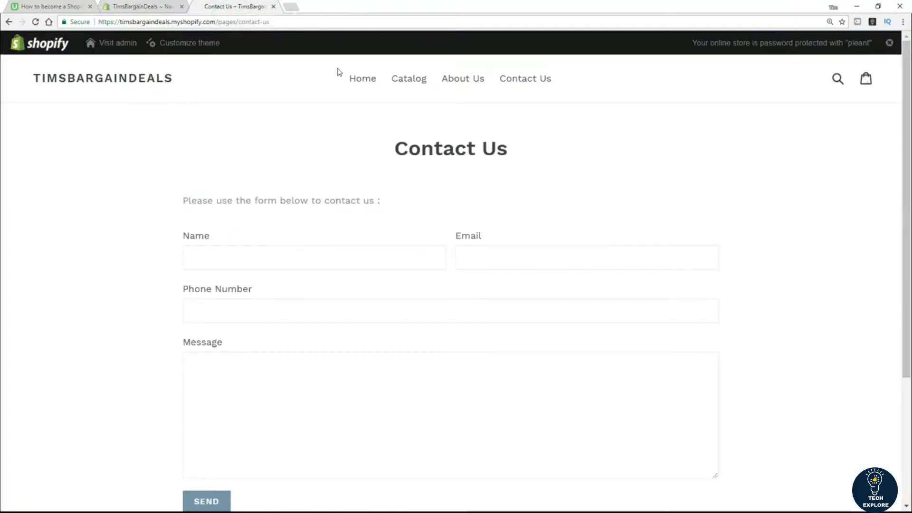
{"action": "left_click", "coordinate": [355, 81]}
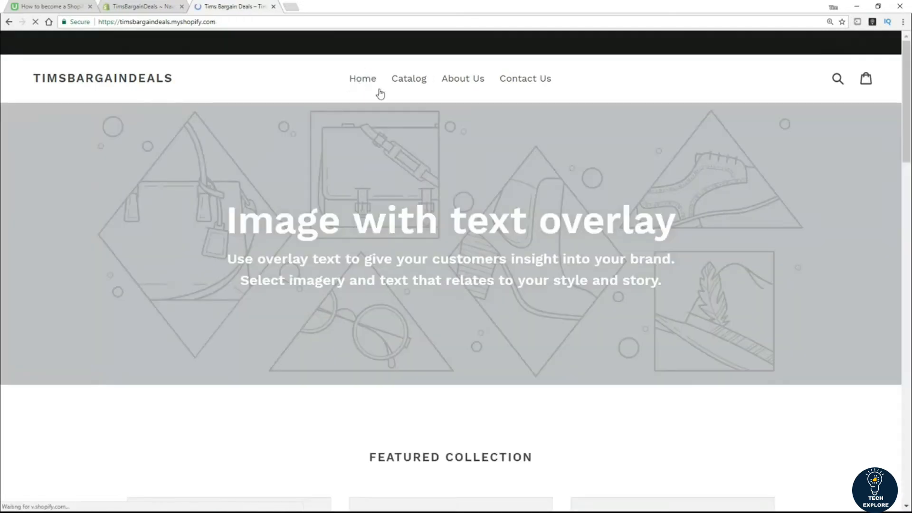
{"action": "scroll", "coordinate": [2, 167], "scroll_direction": "down", "scroll_amount": 5}
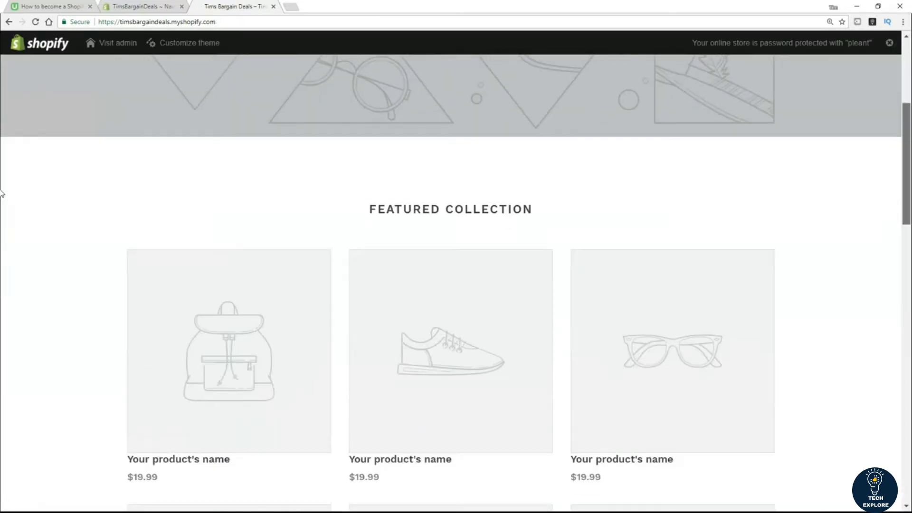
{"action": "scroll", "coordinate": [1, 166], "scroll_direction": "down", "scroll_amount": 10}
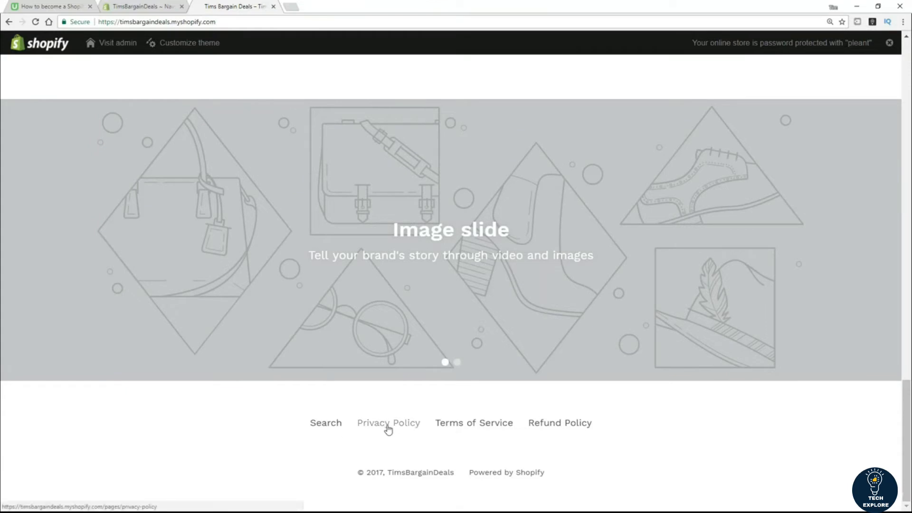
{"action": "left_click", "coordinate": [481, 425]}
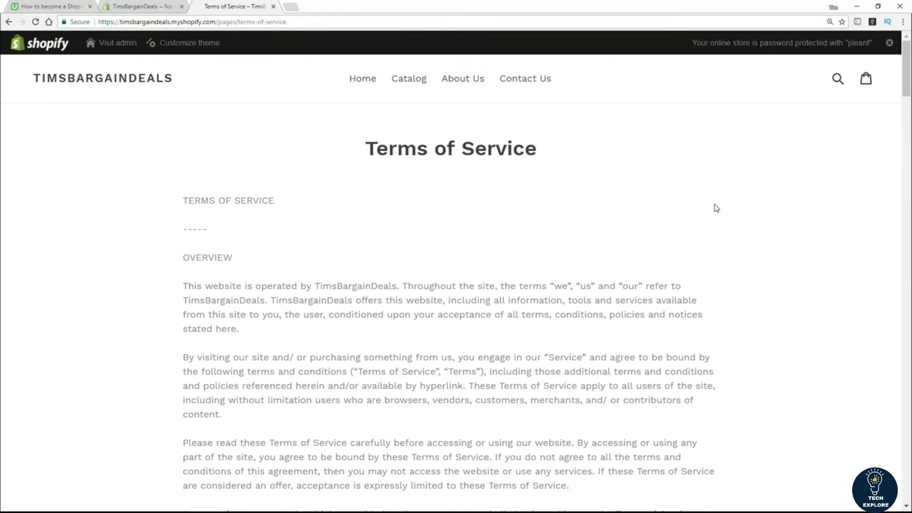
{"action": "left_click", "coordinate": [146, 6]}
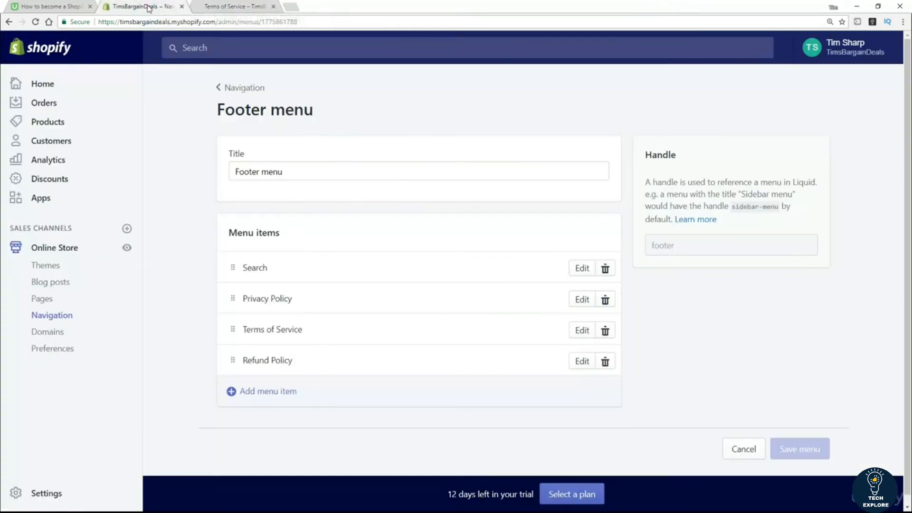
Step: Return to the Navigation list, cancelling a new menu, showing Footer and Main menus with four items each
{"action": "left_click", "coordinate": [238, 93]}
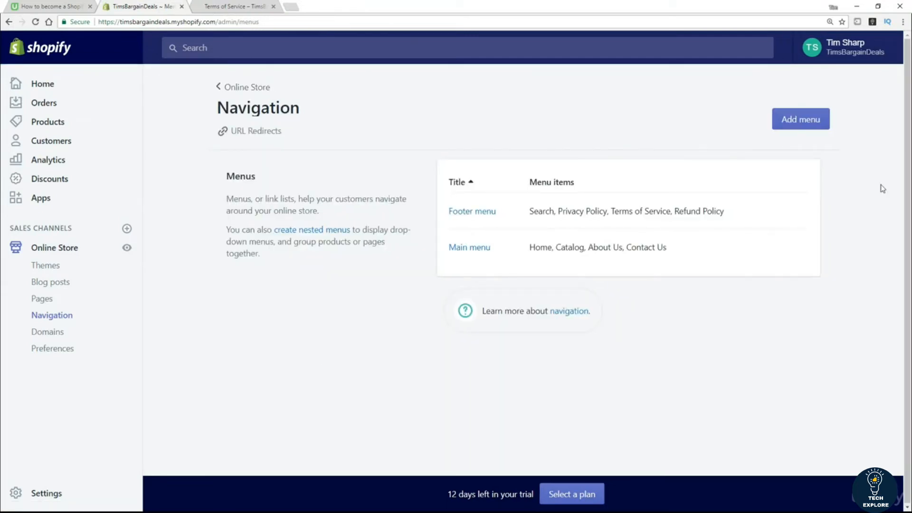
{"action": "left_click", "coordinate": [802, 120]}
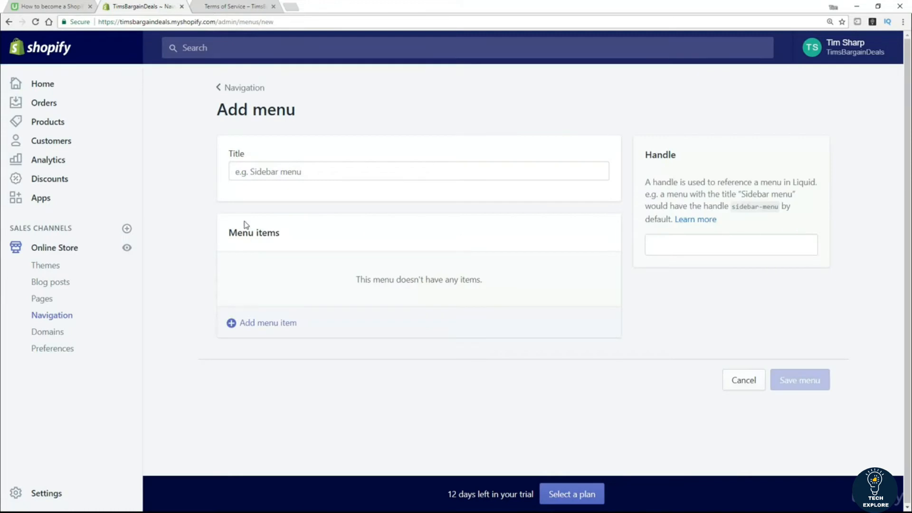
{"action": "left_click", "coordinate": [745, 380]}
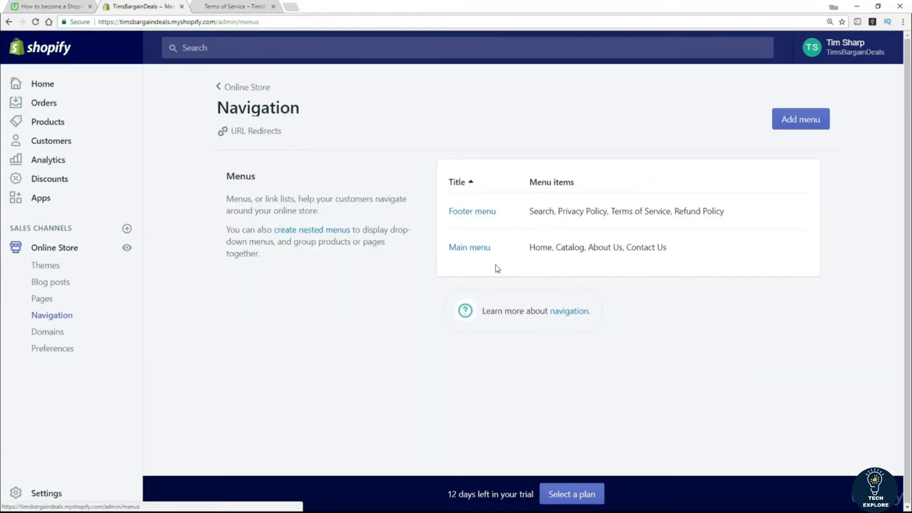
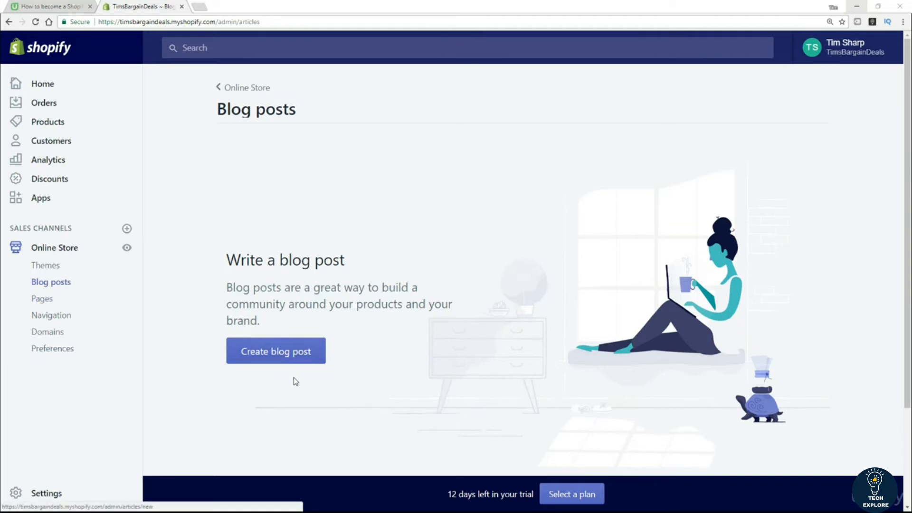
Step: Create a blog post with the title 'New product review !' and the content 'blah blah'
{"action": "left_click", "coordinate": [281, 355]}
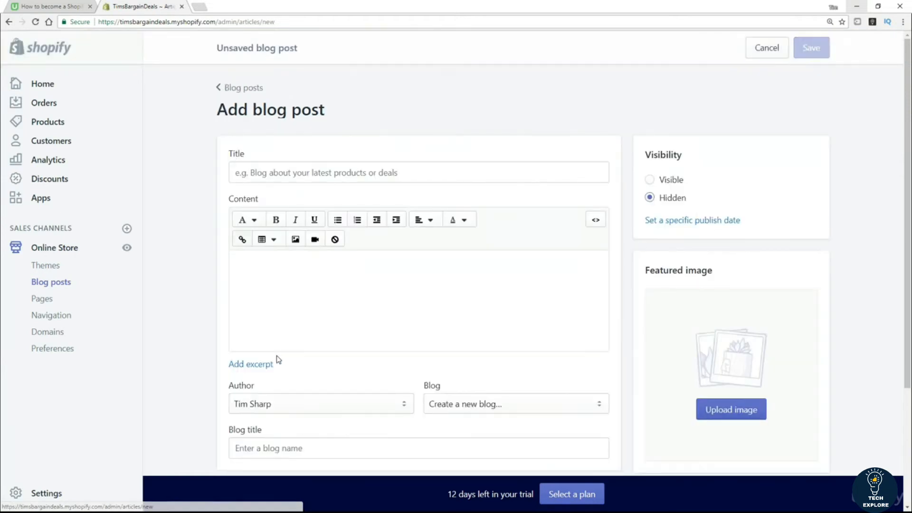
{"action": "left_click", "coordinate": [283, 173]}
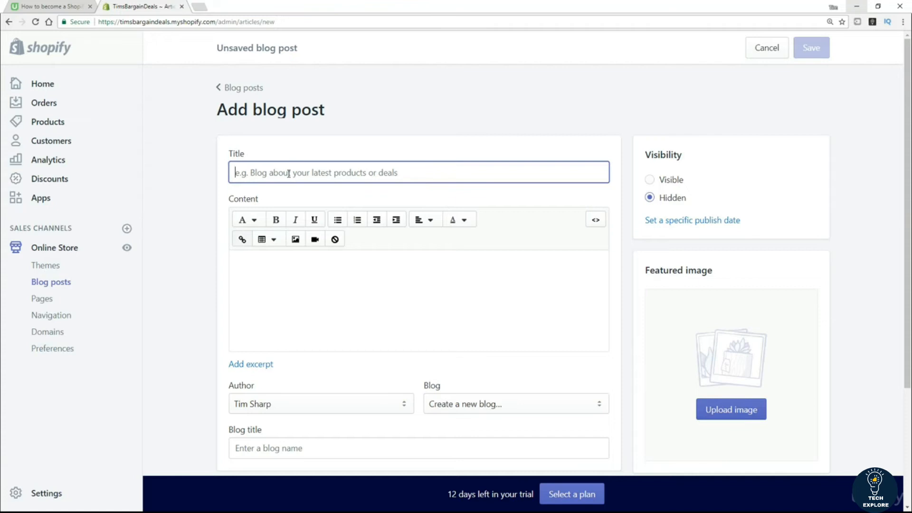
{"action": "type", "text": "Ne"}
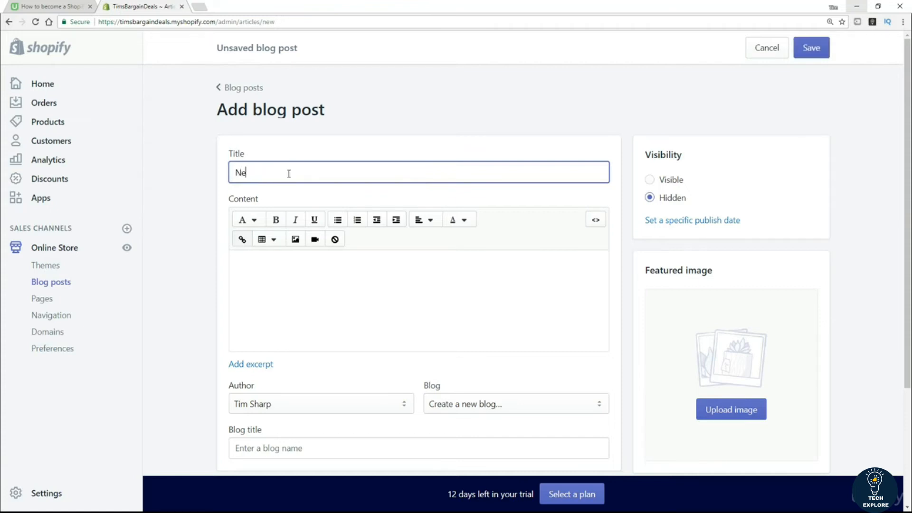
{"action": "type", "text": "w product review !"}
{"action": "left_click", "coordinate": [292, 284]}
{"action": "type", "text": "bl"}
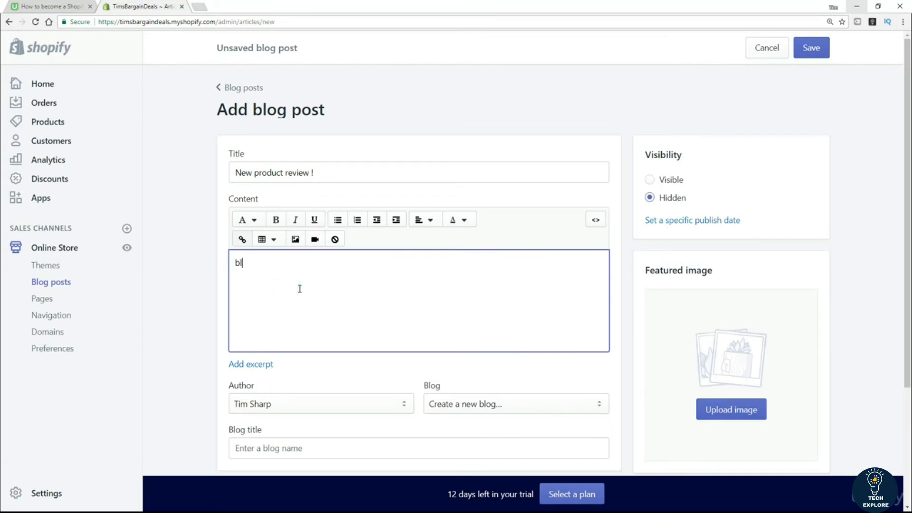
{"action": "type", "text": "ah blah"}
{"action": "scroll", "coordinate": [198, 281], "scroll_direction": "down", "scroll_amount": 3}
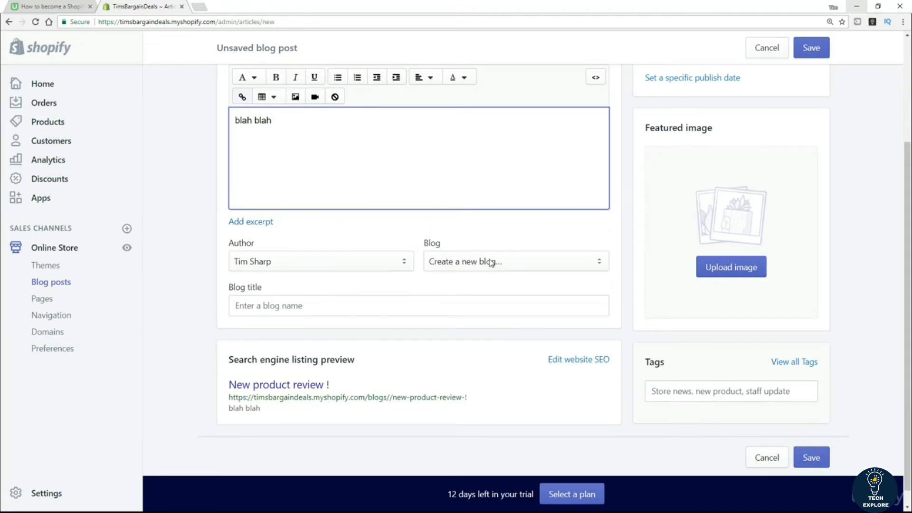
Step: Assign the post to a new 'Product Reviews' blog, set it to Visible, and save
{"action": "left_click", "coordinate": [298, 307]}
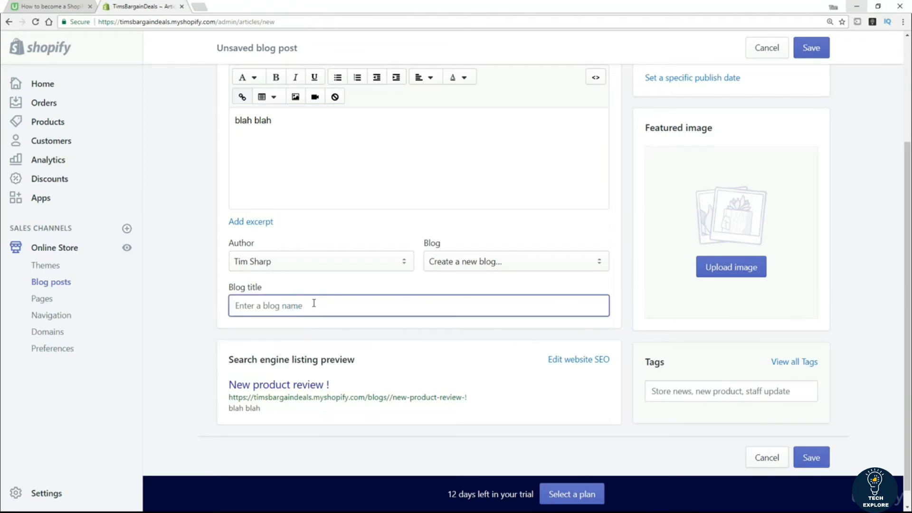
{"action": "type", "text": "Prod"}
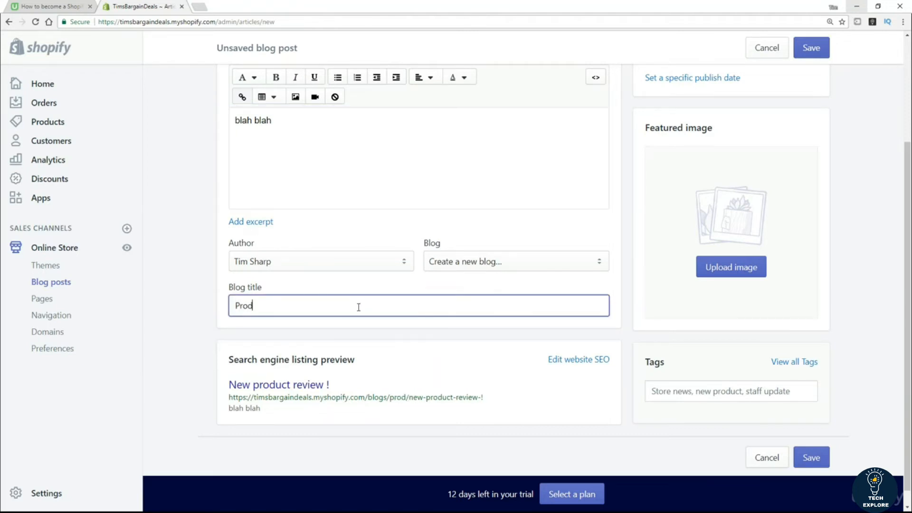
{"action": "type", "text": "uct Reviews"}
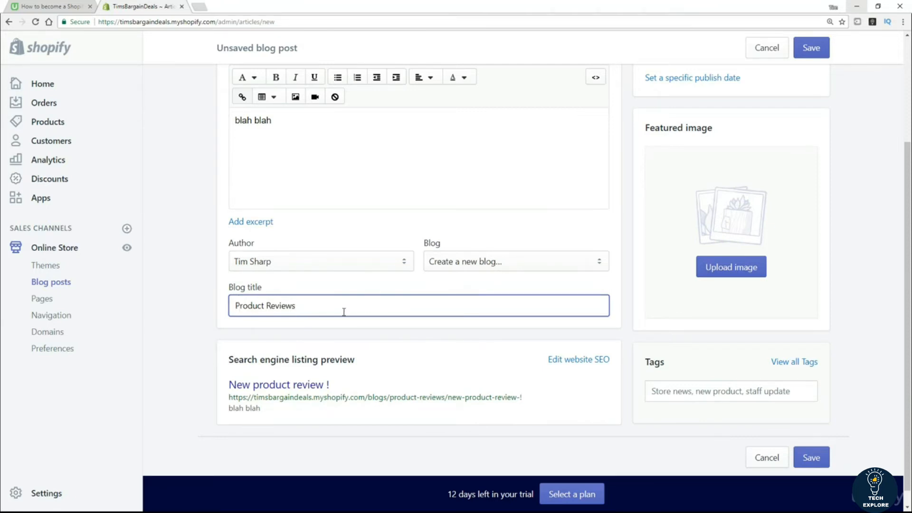
{"action": "scroll", "coordinate": [344, 312], "scroll_direction": "up", "scroll_amount": 3}
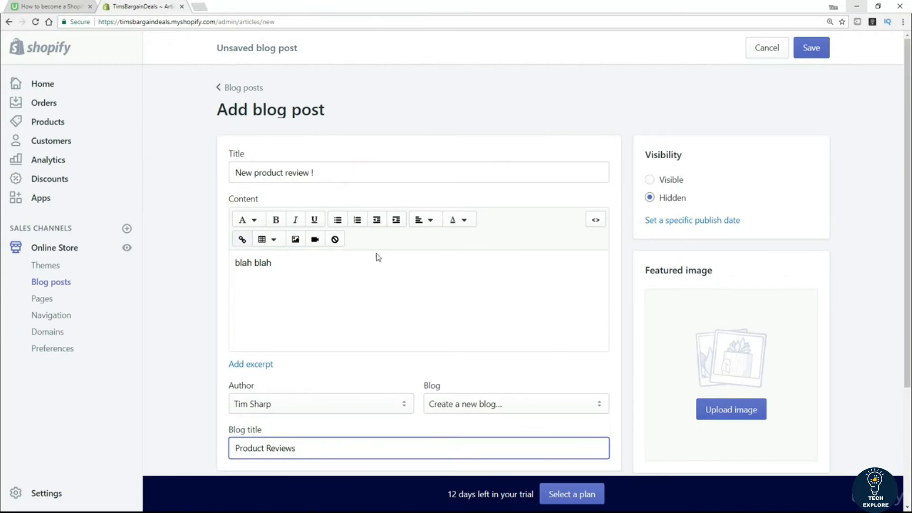
{"action": "scroll", "coordinate": [393, 259], "scroll_direction": "down", "scroll_amount": 1}
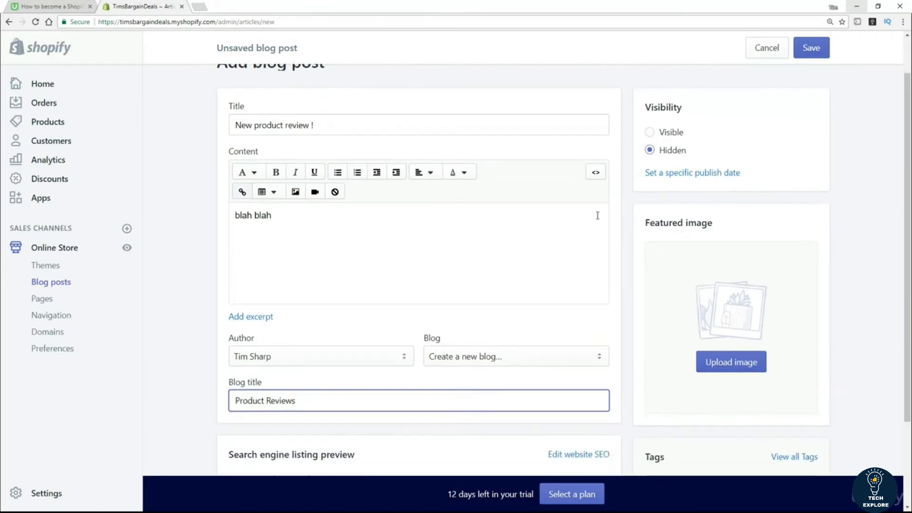
{"action": "left_click", "coordinate": [649, 134]}
{"action": "scroll", "coordinate": [803, 276], "scroll_direction": "down", "scroll_amount": 2}
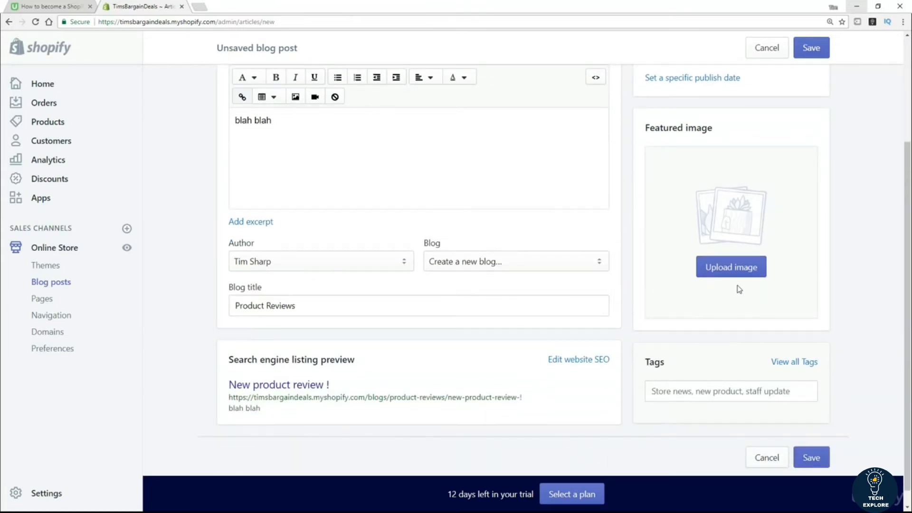
{"action": "scroll", "coordinate": [761, 317], "scroll_direction": "down", "scroll_amount": 1}
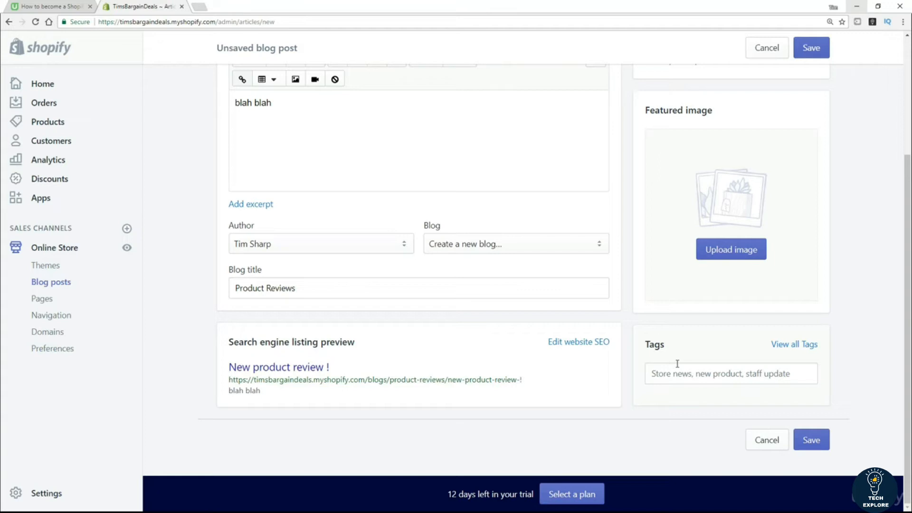
{"action": "left_click", "coordinate": [816, 441]}
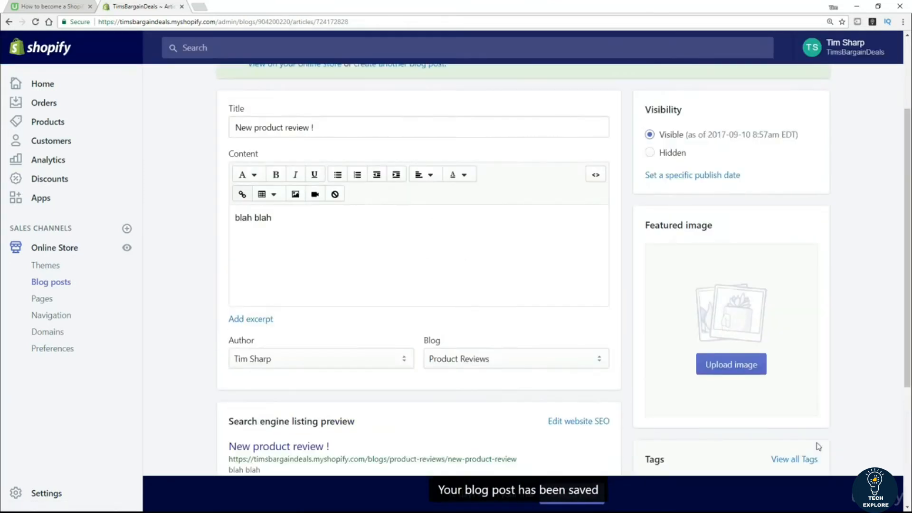
Step: From Blog posts, view the Product Reviews blog's settings, then return via Manage blogs
{"action": "left_click", "coordinate": [56, 283]}
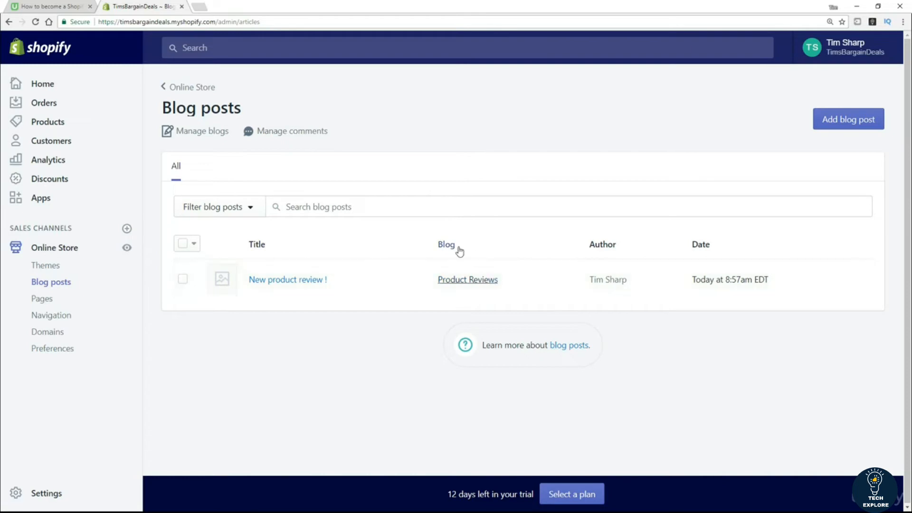
{"action": "left_click", "coordinate": [469, 283]}
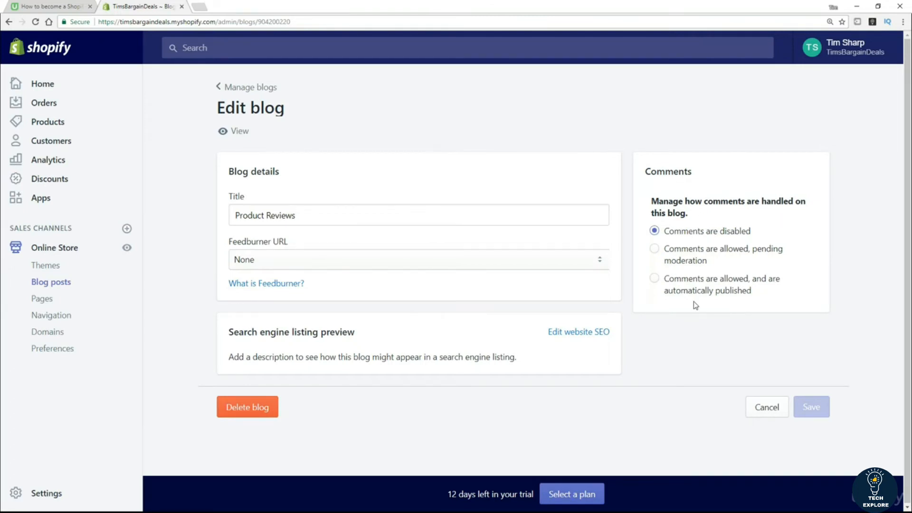
{"action": "left_click", "coordinate": [223, 88]}
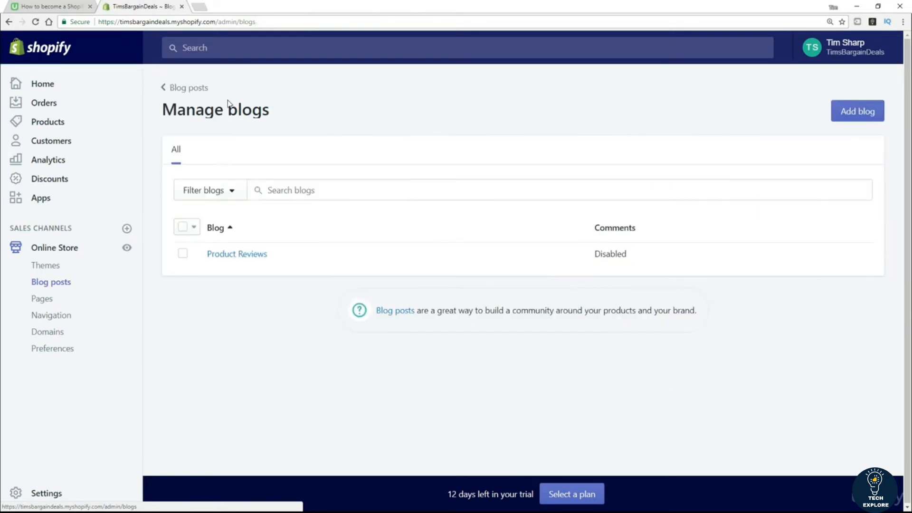
{"action": "left_click", "coordinate": [199, 92]}
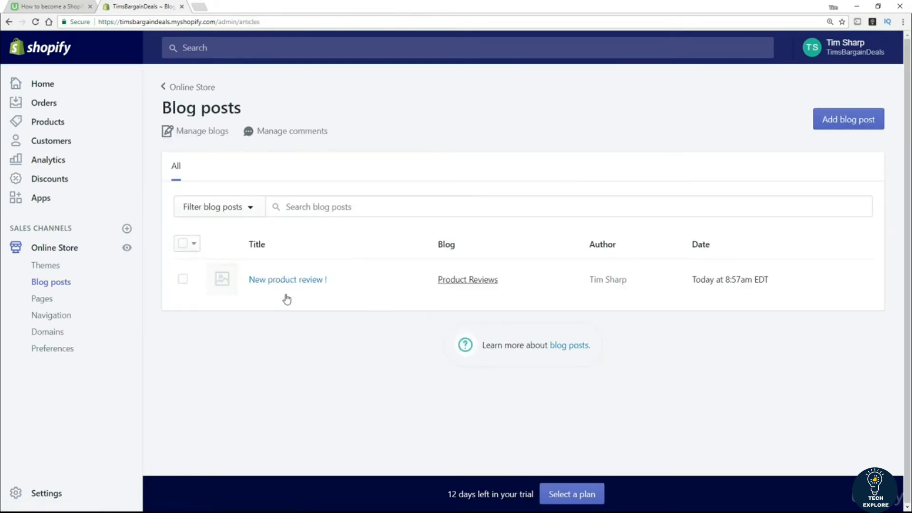
Step: Reopen the 'New product review !' post to check it, then return to the posts list
{"action": "left_click", "coordinate": [297, 284]}
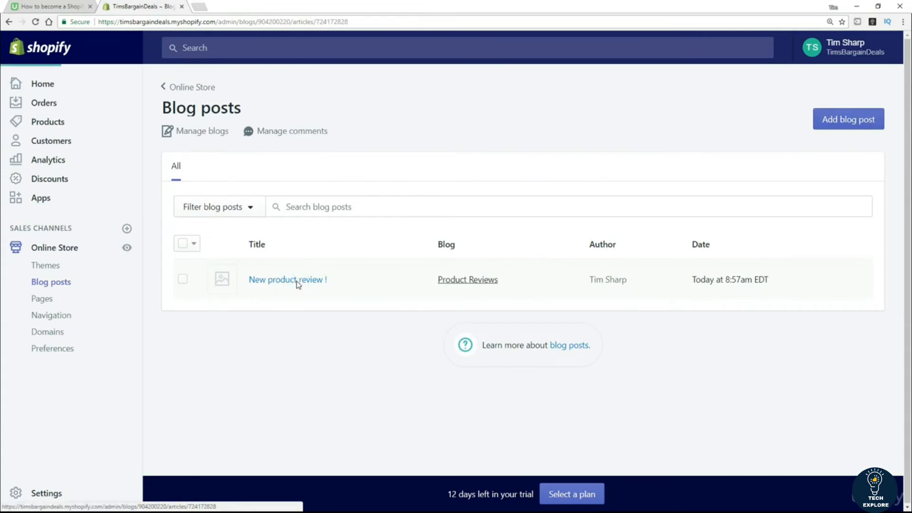
{"action": "scroll", "coordinate": [656, 346], "scroll_direction": "down", "scroll_amount": 2}
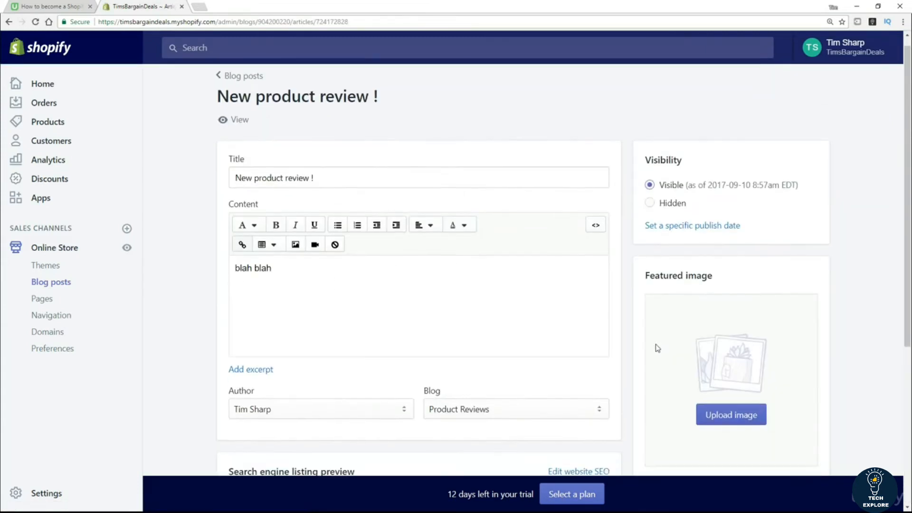
{"action": "scroll", "coordinate": [642, 360], "scroll_direction": "down", "scroll_amount": 1}
{"action": "scroll", "coordinate": [399, 237], "scroll_direction": "up", "scroll_amount": 3}
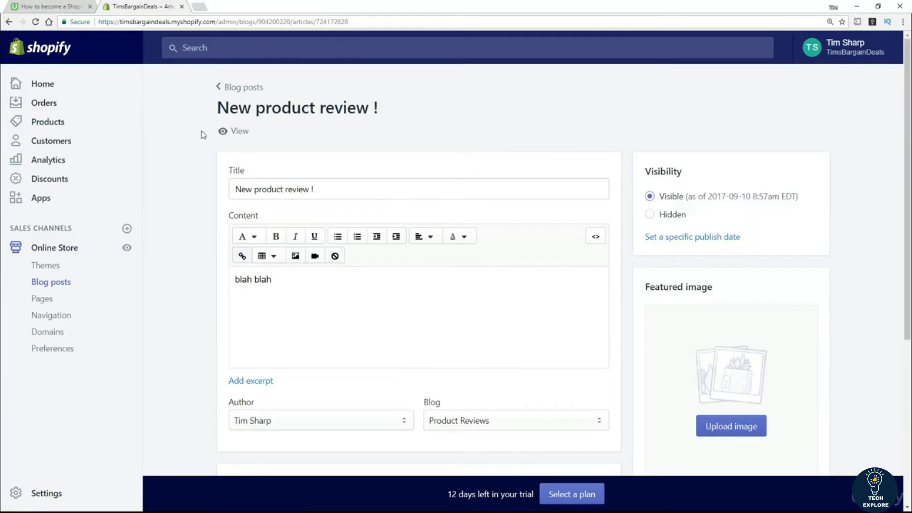
{"action": "left_click", "coordinate": [238, 88]}
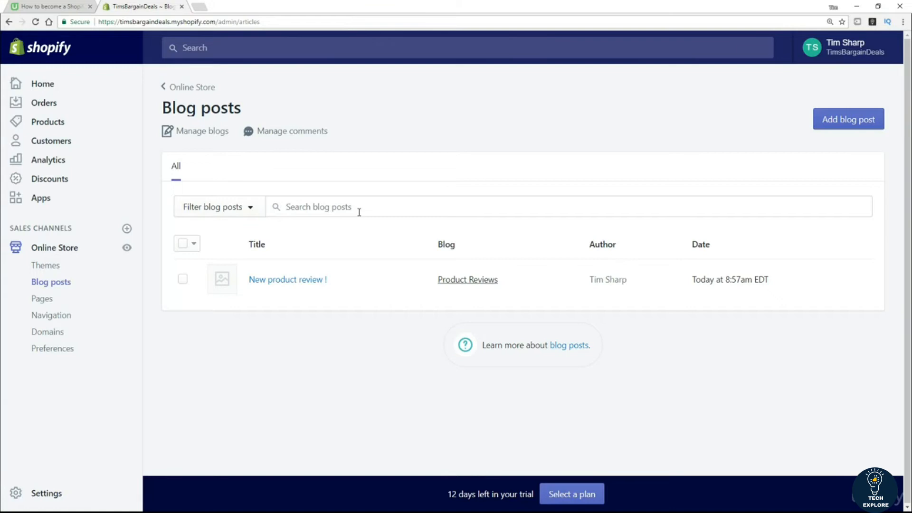
Step: Add an 'Our Blog' item linking to Blogs > Product Reviews to the Main menu and save it
{"action": "left_click", "coordinate": [64, 321]}
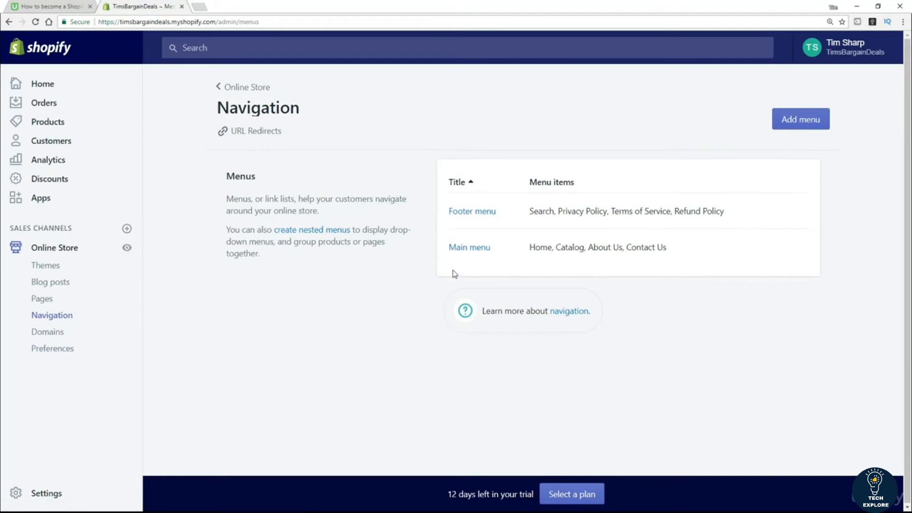
{"action": "left_click", "coordinate": [474, 248]}
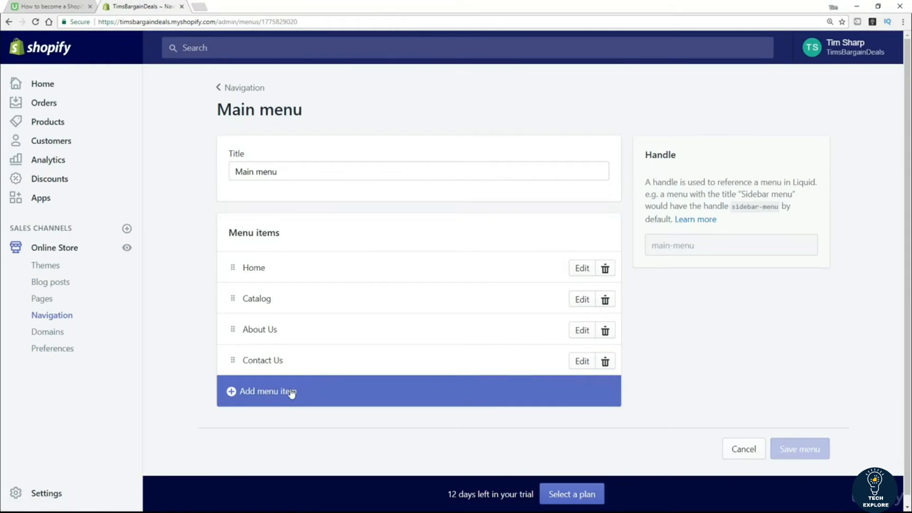
{"action": "left_click", "coordinate": [291, 391]}
{"action": "left_click", "coordinate": [333, 274]}
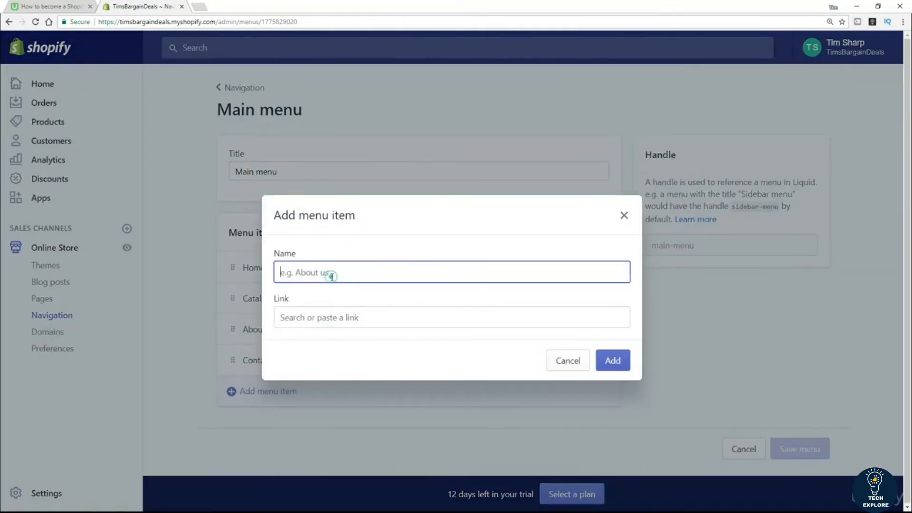
{"action": "type", "text": "Our Blog"}
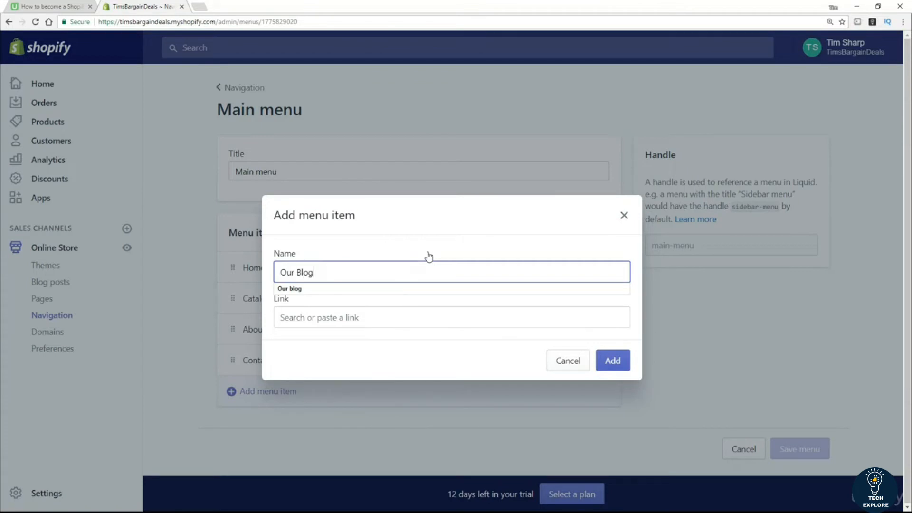
{"action": "left_click", "coordinate": [360, 317]}
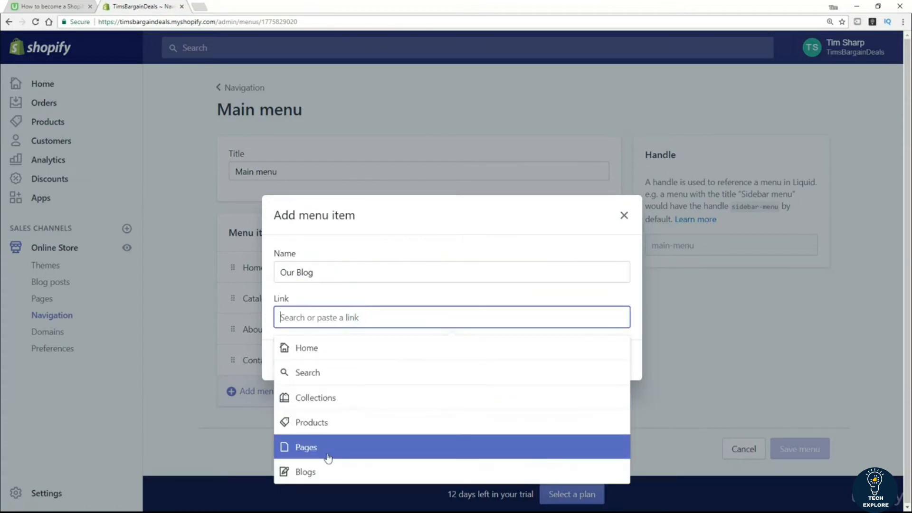
{"action": "left_click", "coordinate": [321, 472]}
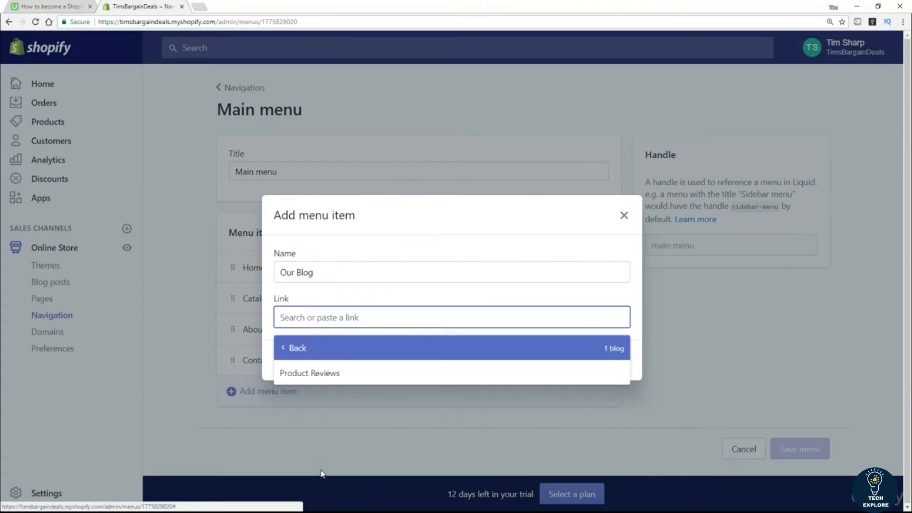
{"action": "left_click", "coordinate": [314, 375]}
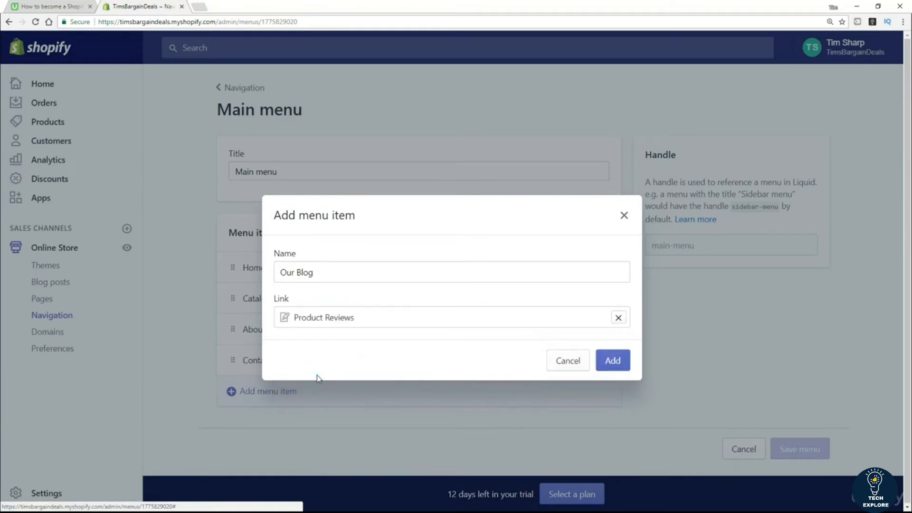
{"action": "left_click", "coordinate": [615, 366]}
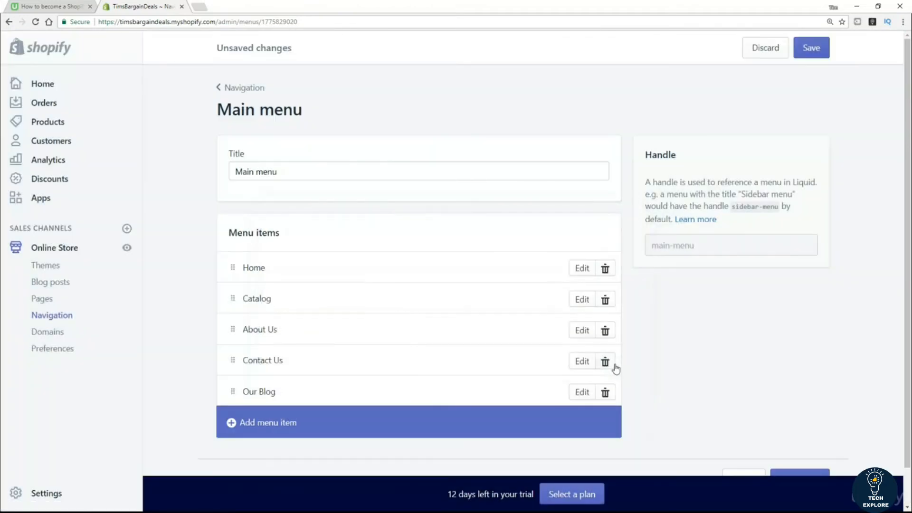
{"action": "left_click", "coordinate": [815, 52]}
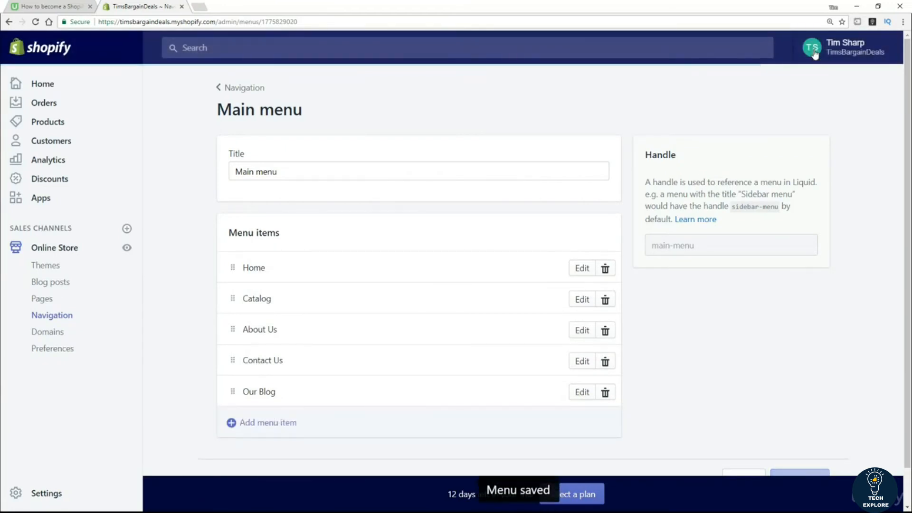
{"action": "left_click", "coordinate": [130, 249]}
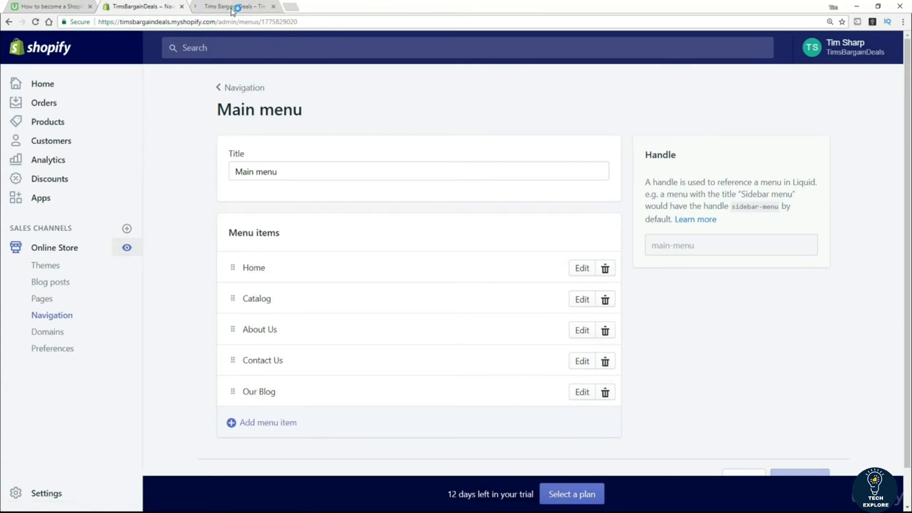
{"action": "left_click", "coordinate": [232, 9]}
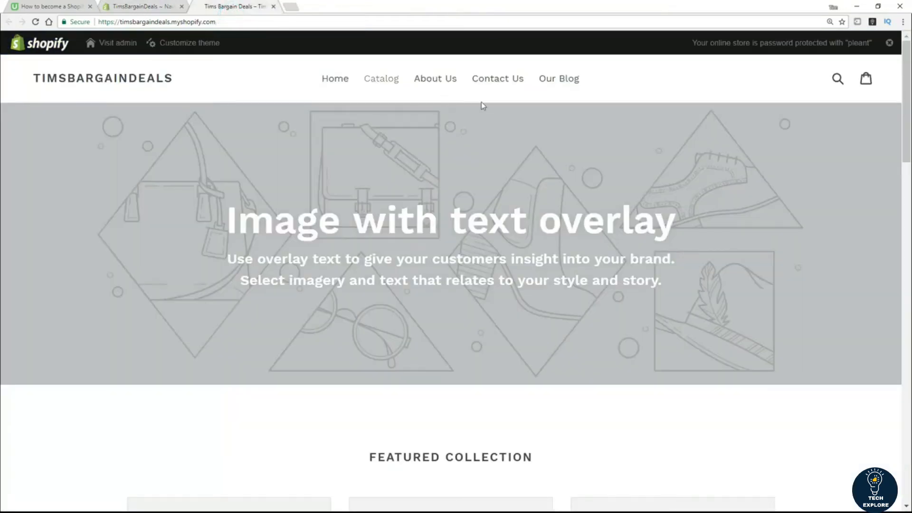
{"action": "left_click", "coordinate": [570, 84]}
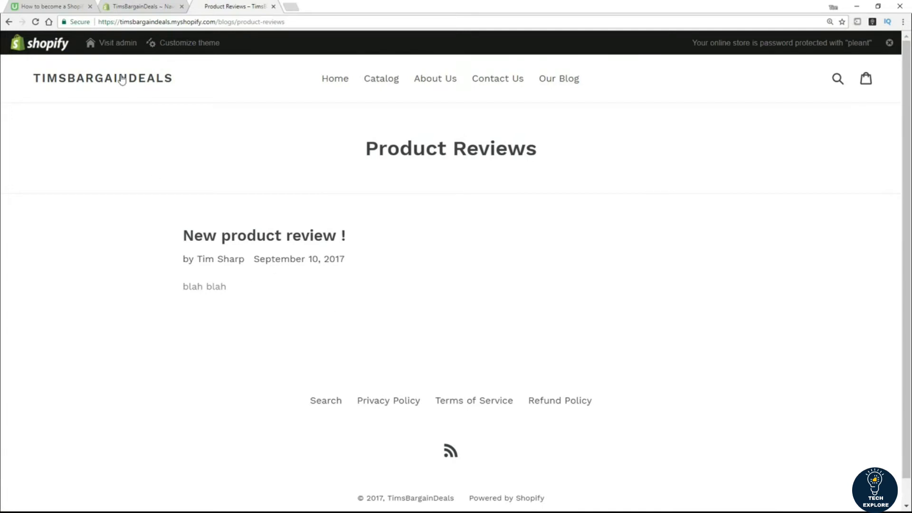
{"action": "left_click", "coordinate": [131, 7]}
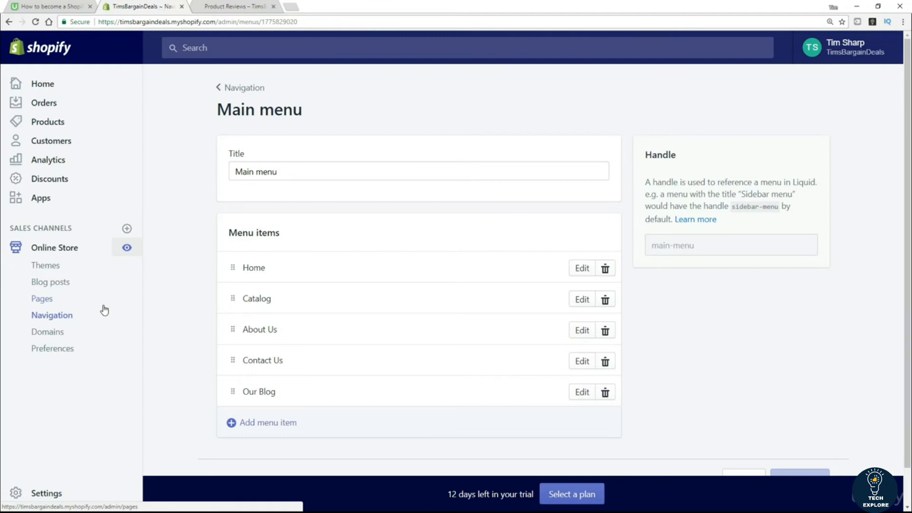
Step: Go to Online Store > Themes, where Debut is listed as the current theme
{"action": "left_click", "coordinate": [52, 269]}
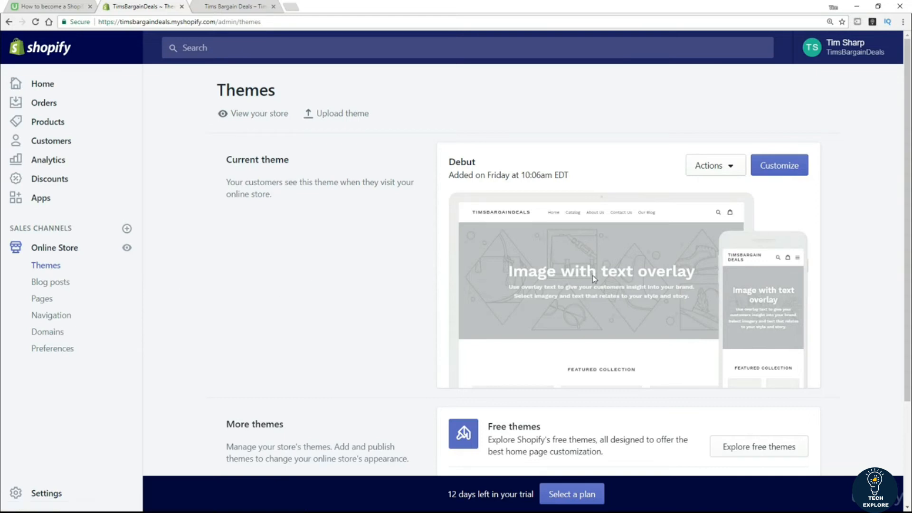
{"action": "left_click", "coordinate": [221, 7]}
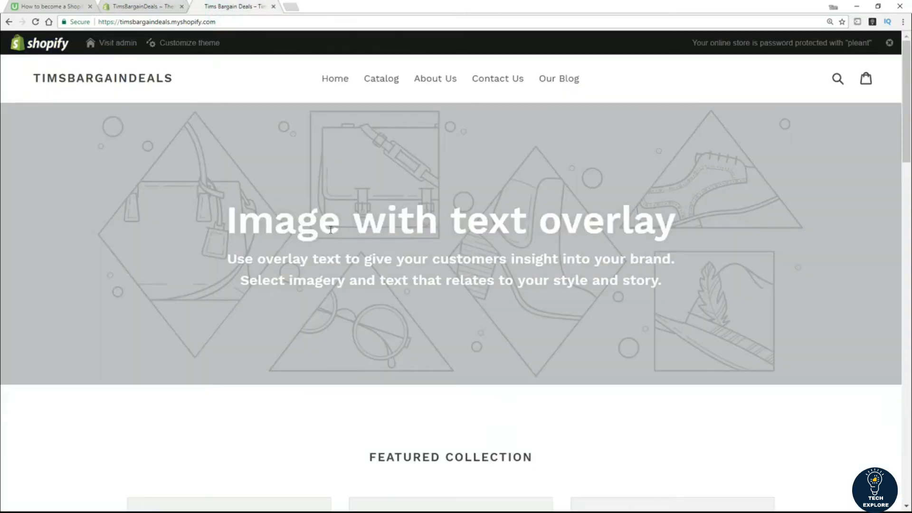
{"action": "left_click", "coordinate": [157, 7]}
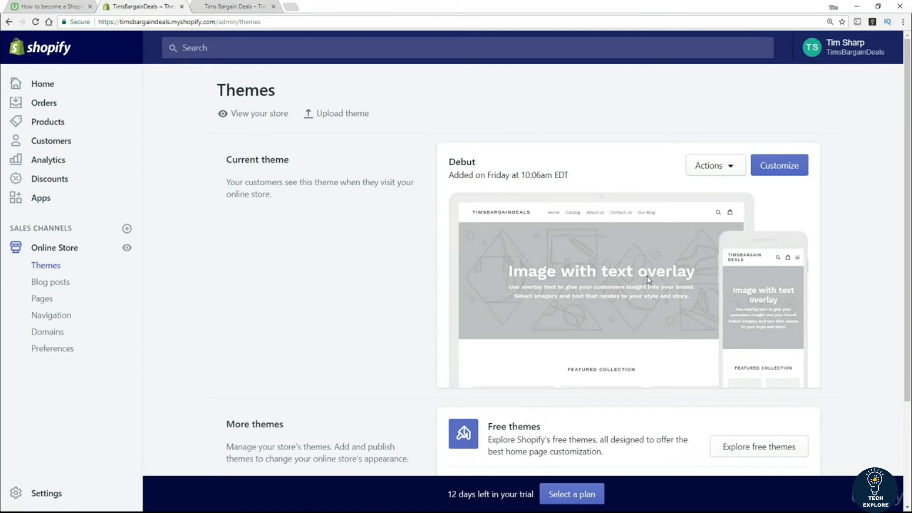
Step: In the Debut customizer, replace the overlay heading with 'New Heading !' and head back to Themes
{"action": "left_click", "coordinate": [779, 166]}
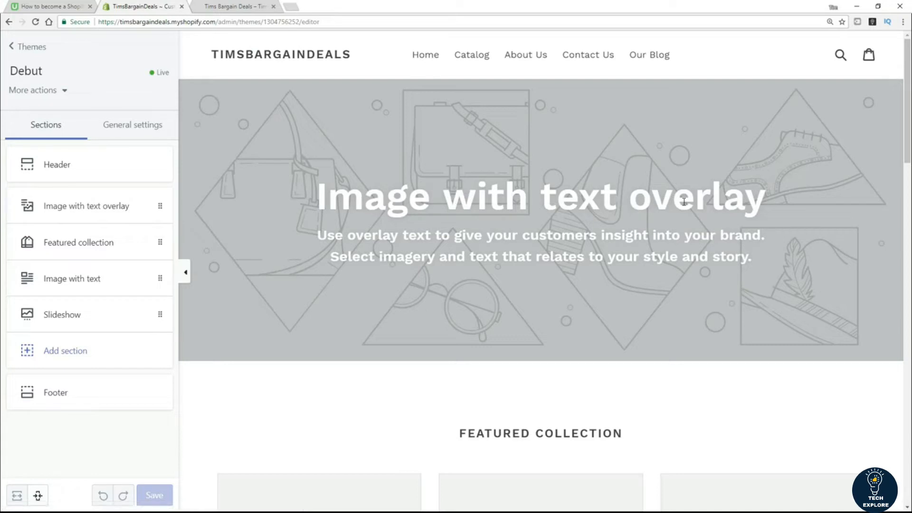
{"action": "left_click", "coordinate": [115, 205]}
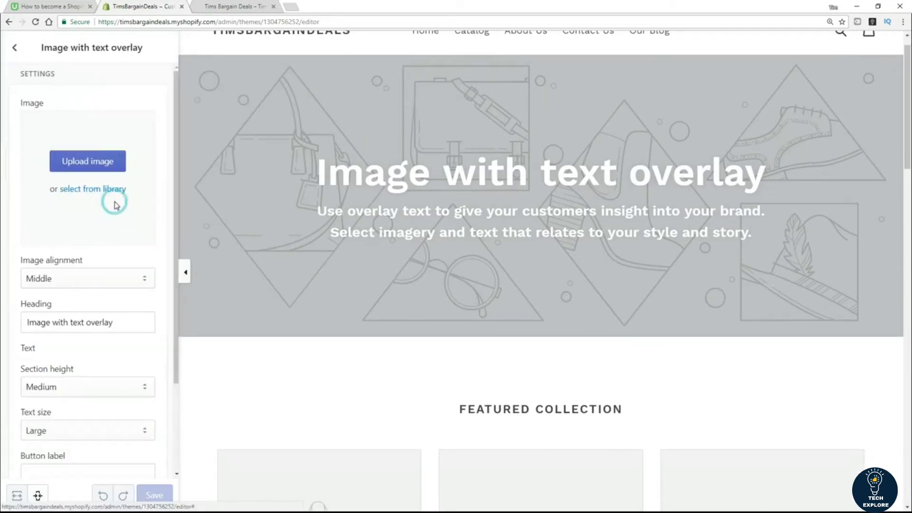
{"action": "scroll", "coordinate": [95, 237], "scroll_direction": "down", "scroll_amount": 2}
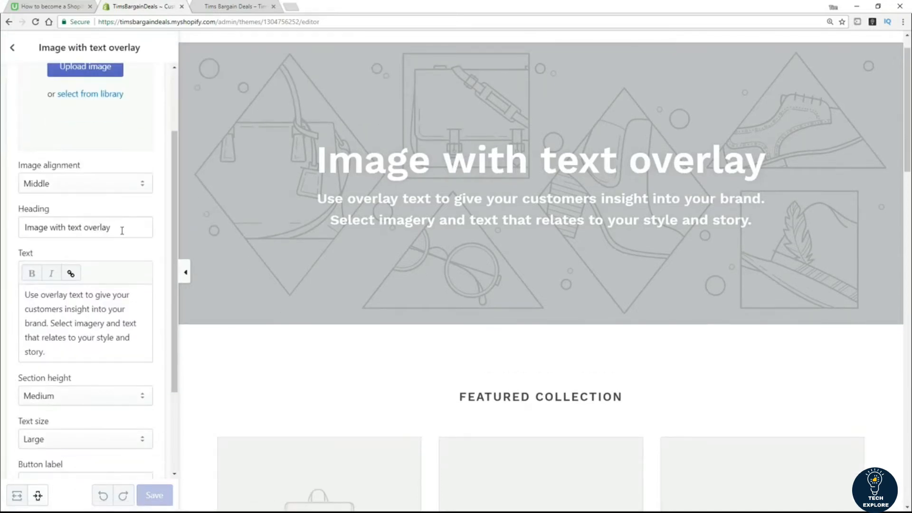
{"action": "left_click_drag", "start_coordinate": [121, 230], "coordinate": [6, 230]}
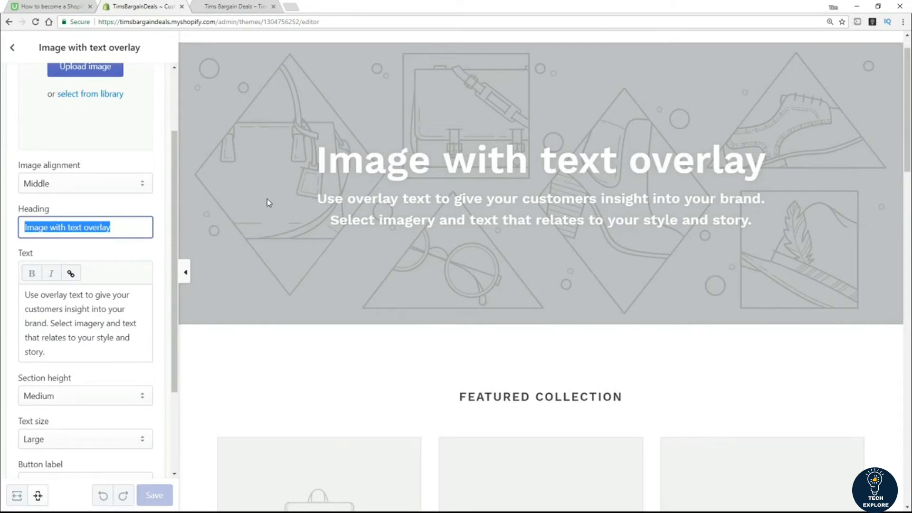
{"action": "type", "text": "New Heading !"}
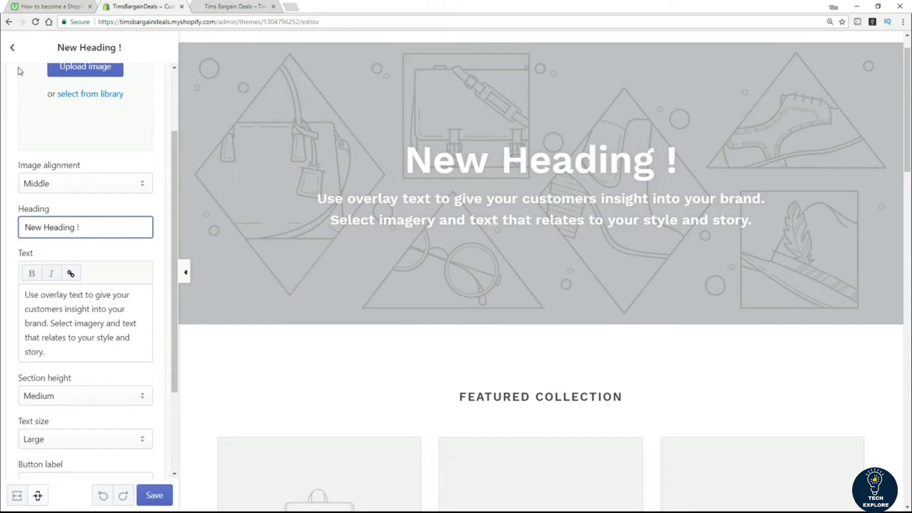
{"action": "left_click", "coordinate": [12, 47]}
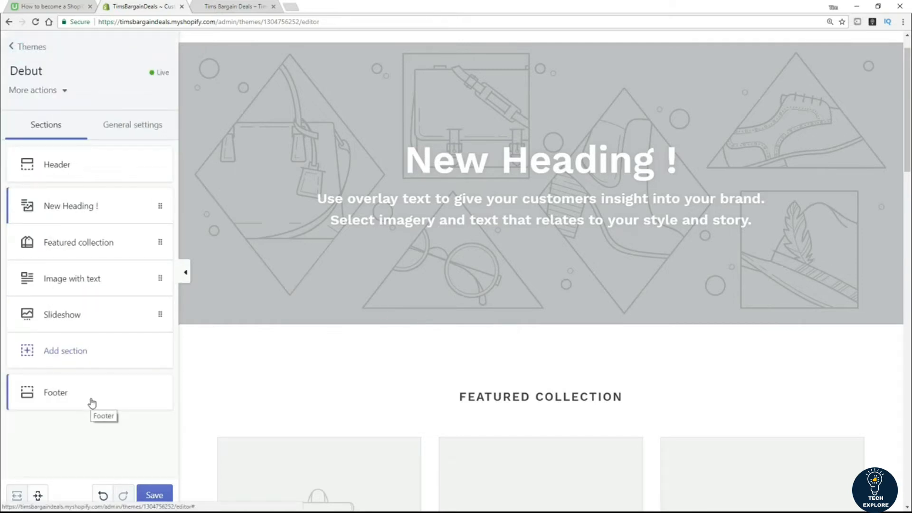
{"action": "left_click", "coordinate": [14, 47]}
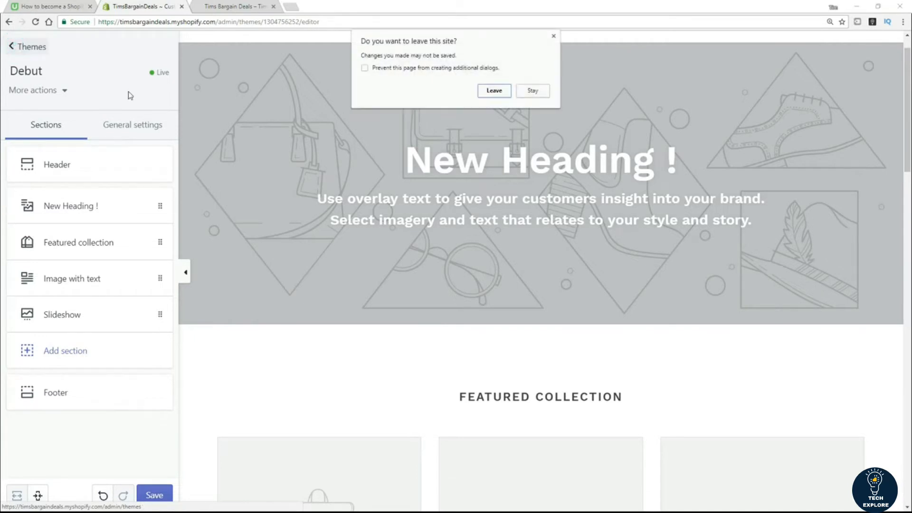
Step: Leave the editor without saving and highlight the Free themes and Shopify Theme Store options
{"action": "left_click", "coordinate": [496, 91]}
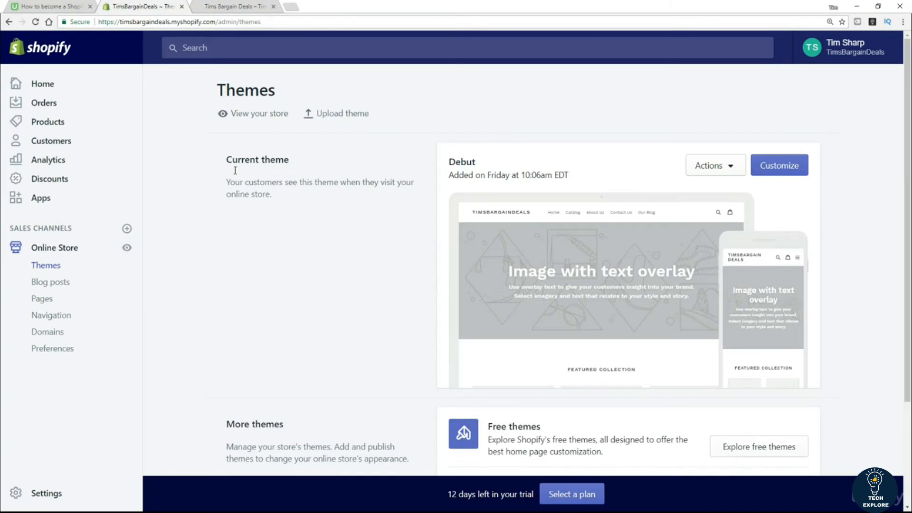
{"action": "scroll", "coordinate": [345, 264], "scroll_direction": "down", "scroll_amount": 3}
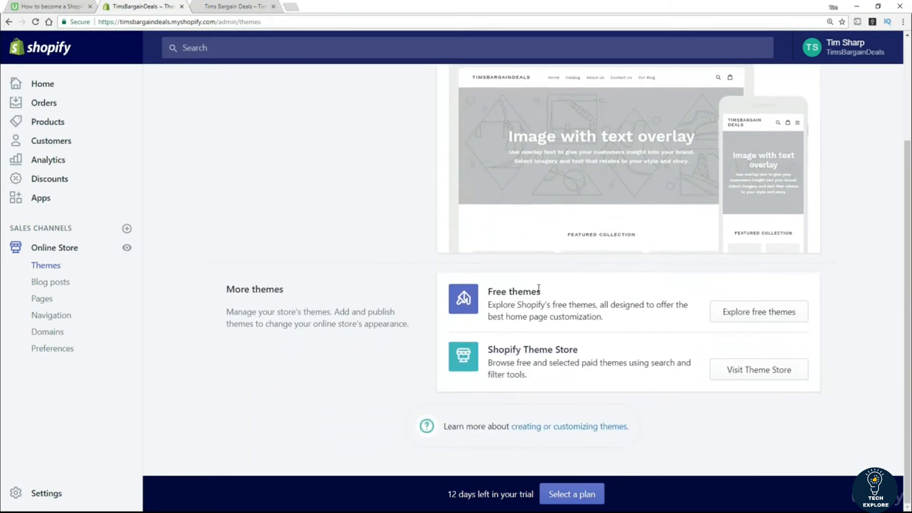
{"action": "left_click_drag", "start_coordinate": [551, 294], "coordinate": [488, 302]}
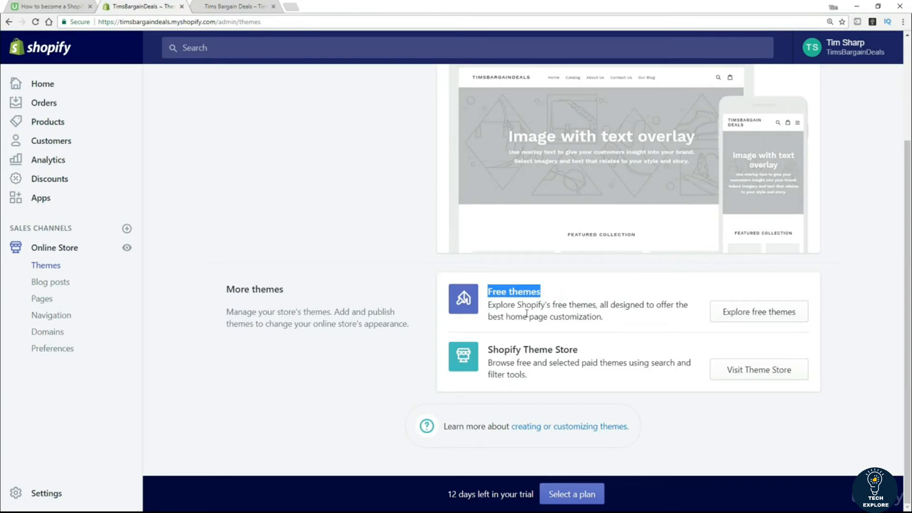
{"action": "left_click_drag", "start_coordinate": [580, 349], "coordinate": [488, 350]}
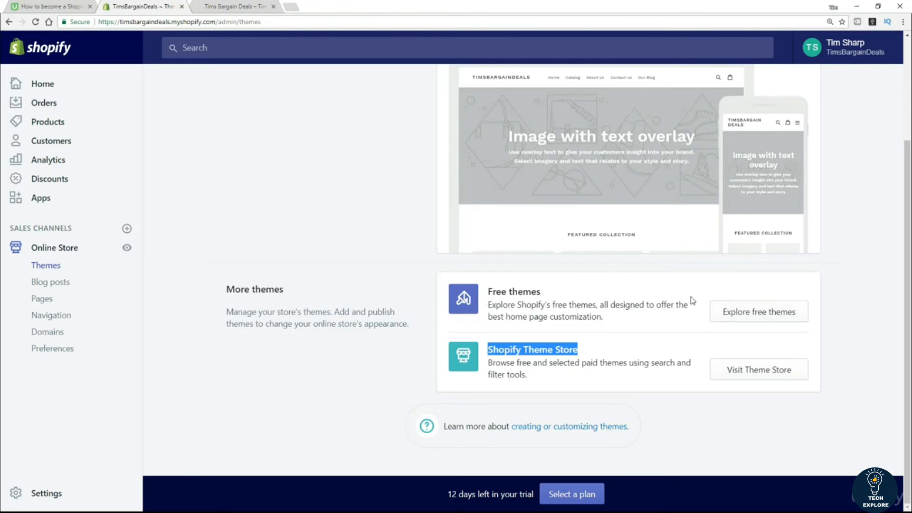
Step: Open Explore free themes and browse thumbnails such as Minimal, Simple, Pop and Debut
{"action": "left_click", "coordinate": [773, 315]}
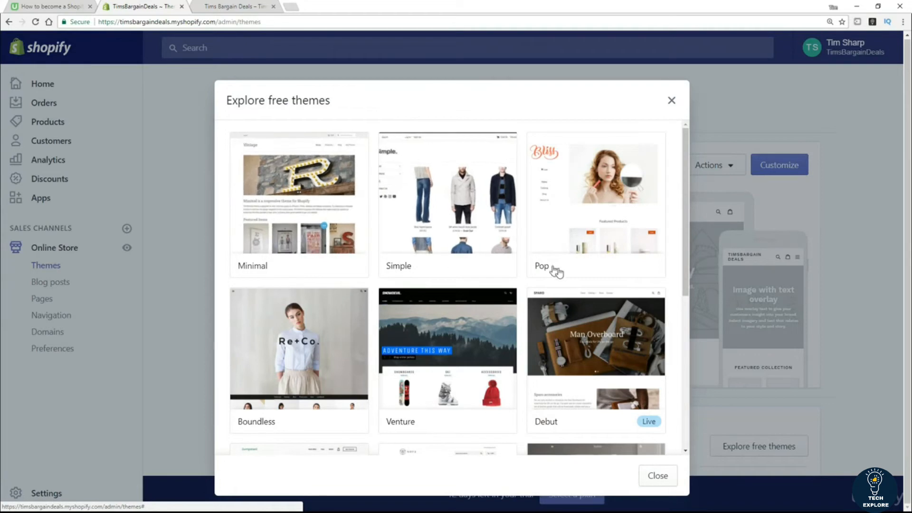
{"action": "scroll", "coordinate": [579, 304], "scroll_direction": "down", "scroll_amount": 2}
{"action": "scroll", "coordinate": [577, 311], "scroll_direction": "down", "scroll_amount": 2}
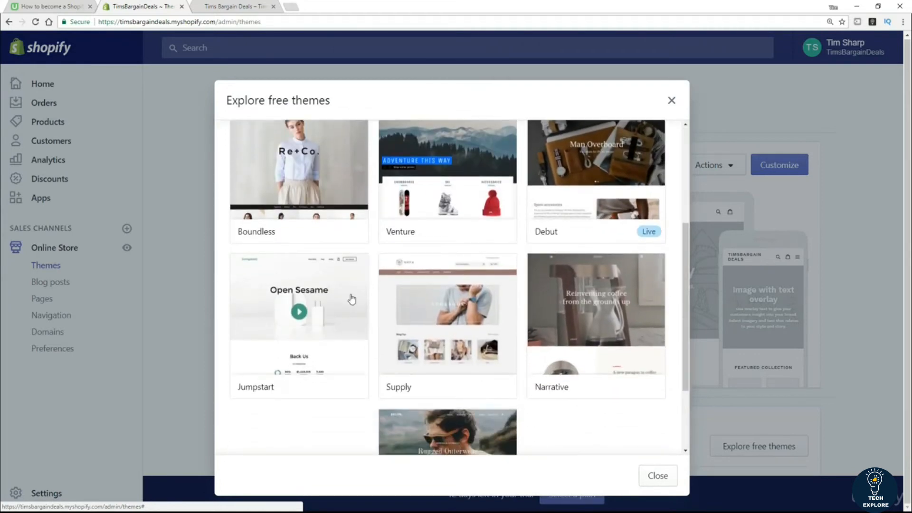
{"action": "scroll", "coordinate": [509, 456], "scroll_direction": "down", "scroll_amount": 2}
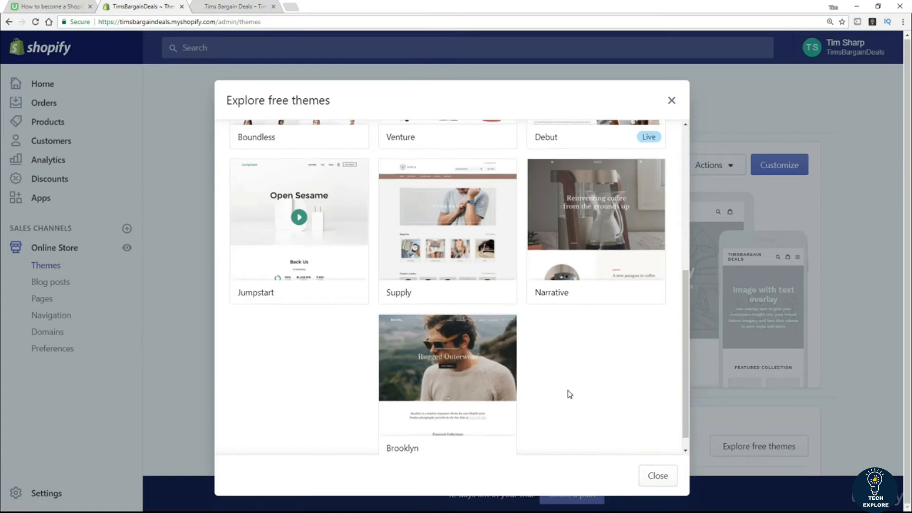
{"action": "scroll", "coordinate": [568, 393], "scroll_direction": "up", "scroll_amount": 5}
{"action": "scroll", "coordinate": [570, 395], "scroll_direction": "up", "scroll_amount": 2}
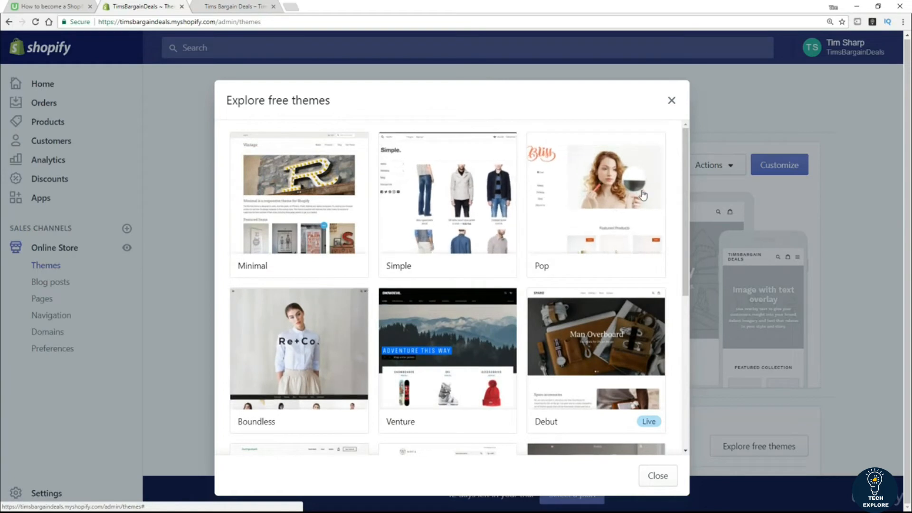
{"action": "scroll", "coordinate": [613, 211], "scroll_direction": "down", "scroll_amount": 2}
{"action": "scroll", "coordinate": [637, 323], "scroll_direction": "down", "scroll_amount": 1}
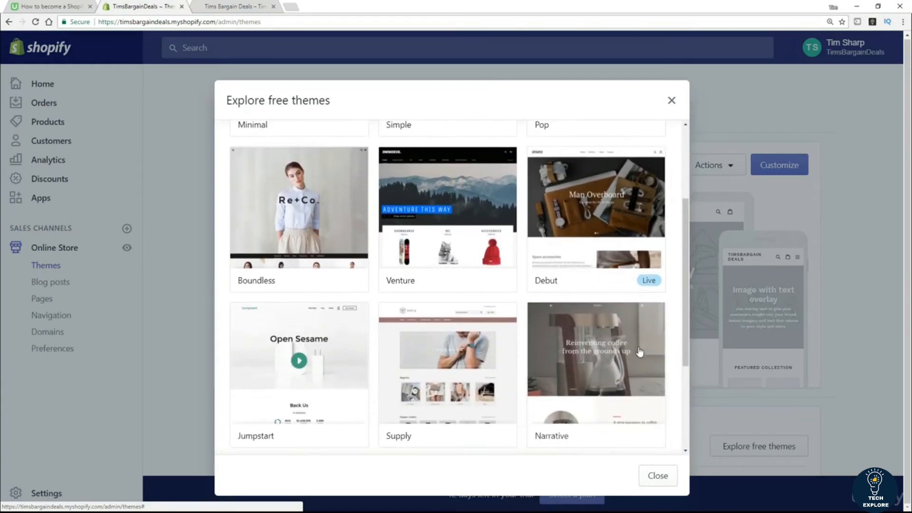
{"action": "scroll", "coordinate": [609, 365], "scroll_direction": "down", "scroll_amount": 2}
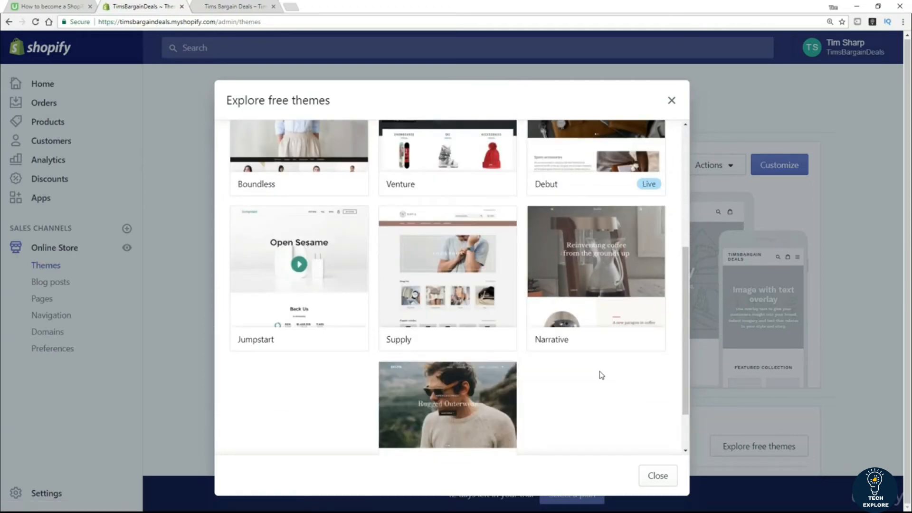
{"action": "scroll", "coordinate": [505, 352], "scroll_direction": "up", "scroll_amount": 3}
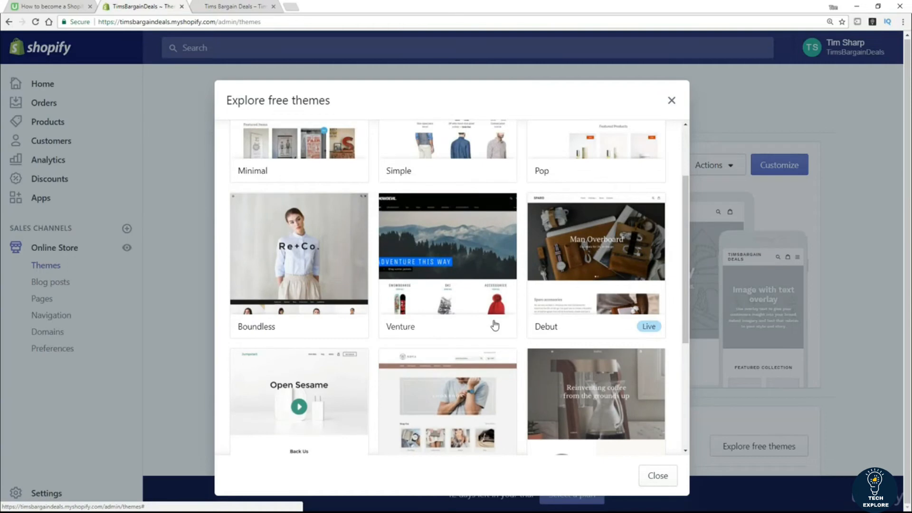
{"action": "scroll", "coordinate": [494, 325], "scroll_direction": "up", "scroll_amount": 2}
Step: Preview Simple's Beauty and Light styles, then install Simple in the Light style
{"action": "left_click", "coordinate": [439, 204]}
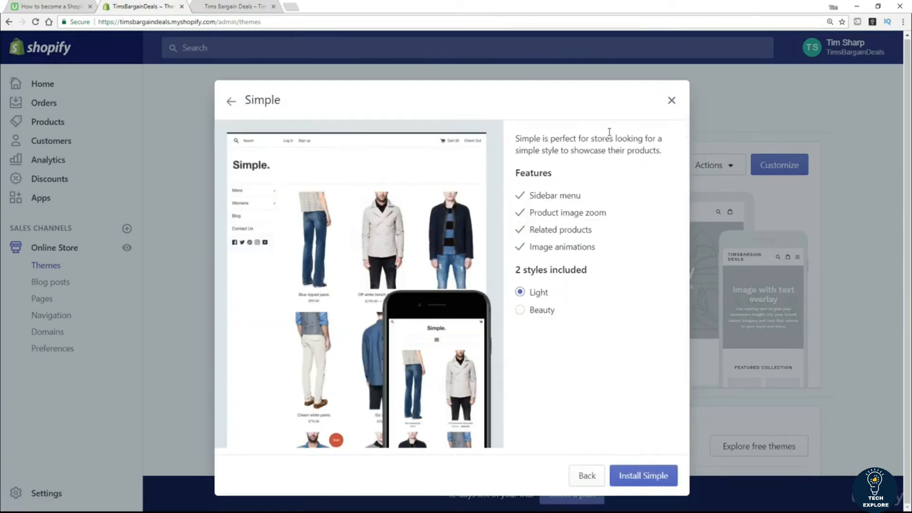
{"action": "left_click", "coordinate": [531, 316]}
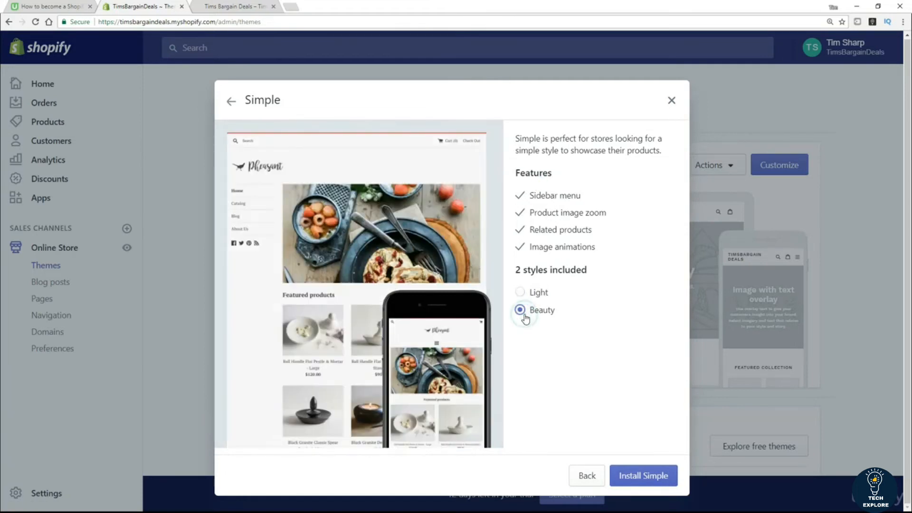
{"action": "left_click", "coordinate": [522, 295]}
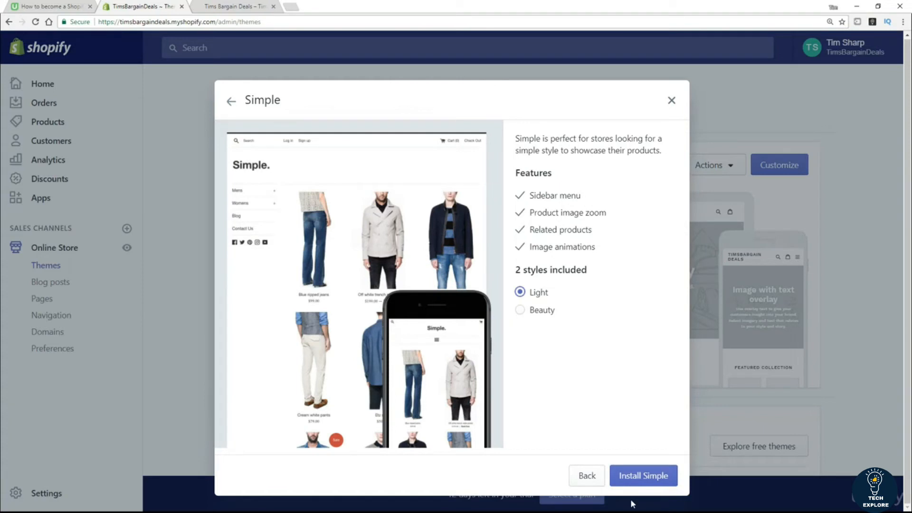
{"action": "left_click", "coordinate": [643, 480]}
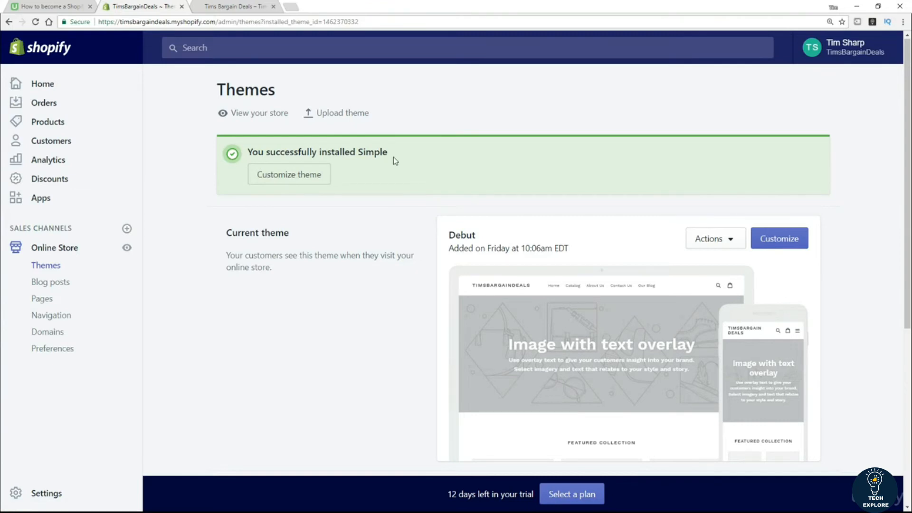
Step: Publish the Simple theme from its Actions menu, then close the outdated storefront tab
{"action": "scroll", "coordinate": [383, 261], "scroll_direction": "down", "scroll_amount": 4}
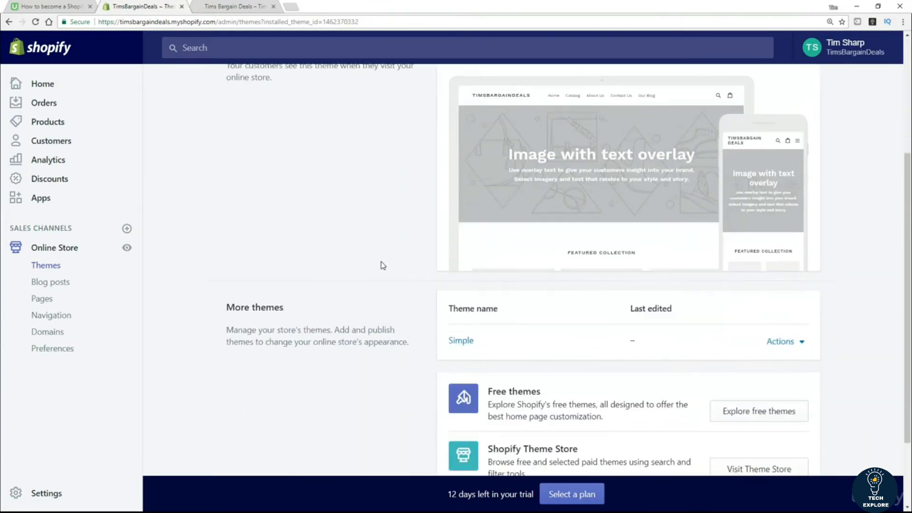
{"action": "scroll", "coordinate": [383, 265], "scroll_direction": "down", "scroll_amount": 1}
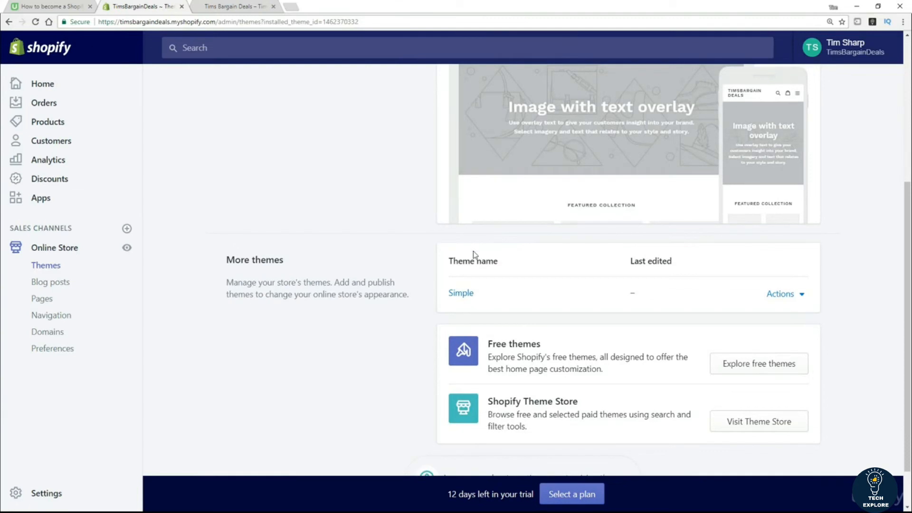
{"action": "left_click", "coordinate": [803, 297]}
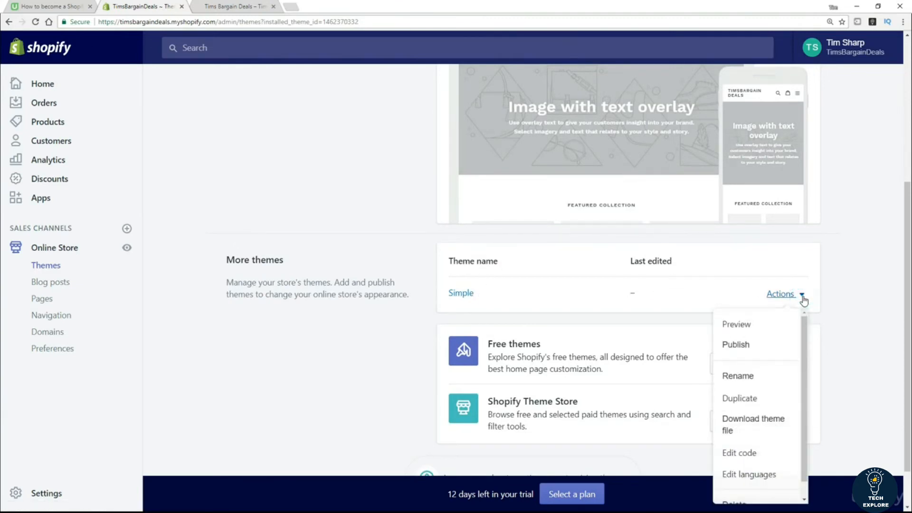
{"action": "left_click", "coordinate": [743, 349]}
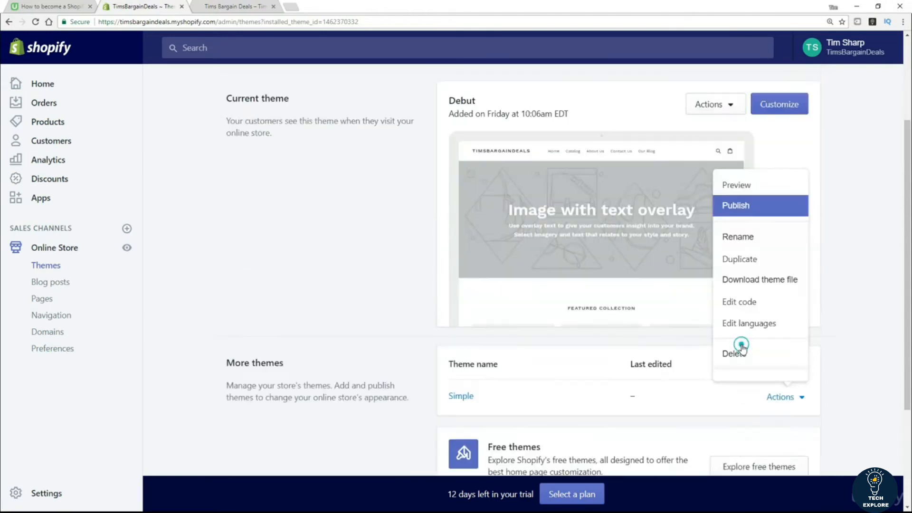
{"action": "left_click", "coordinate": [601, 200]}
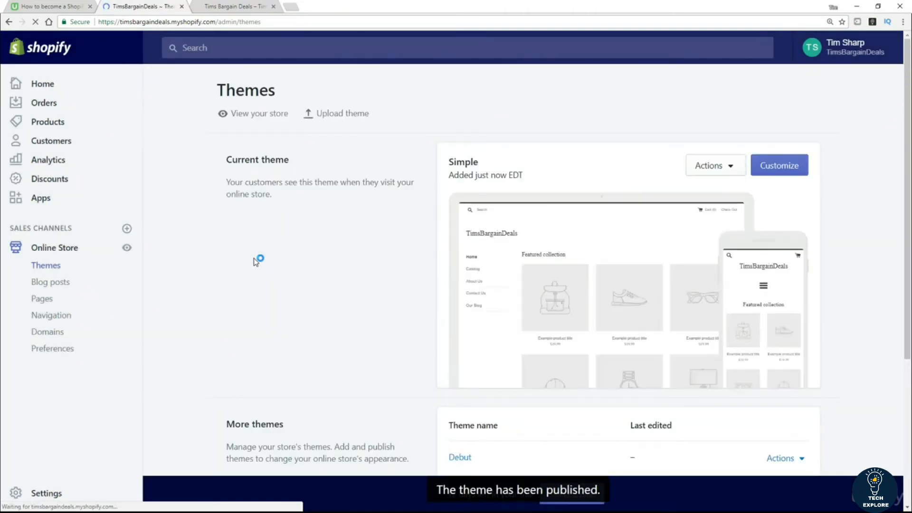
{"action": "left_click", "coordinate": [273, 7]}
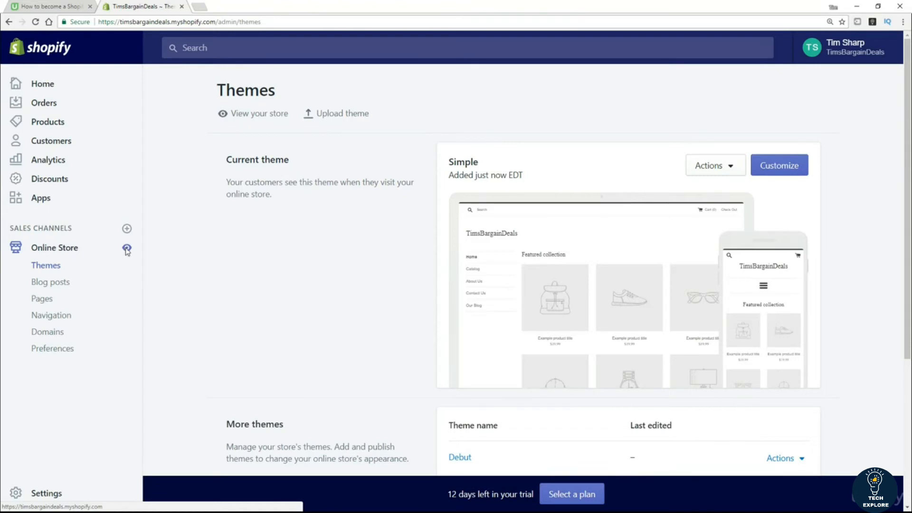
Step: Open the live storefront and scroll down and back up the Simple theme home page
{"action": "left_click", "coordinate": [126, 249]}
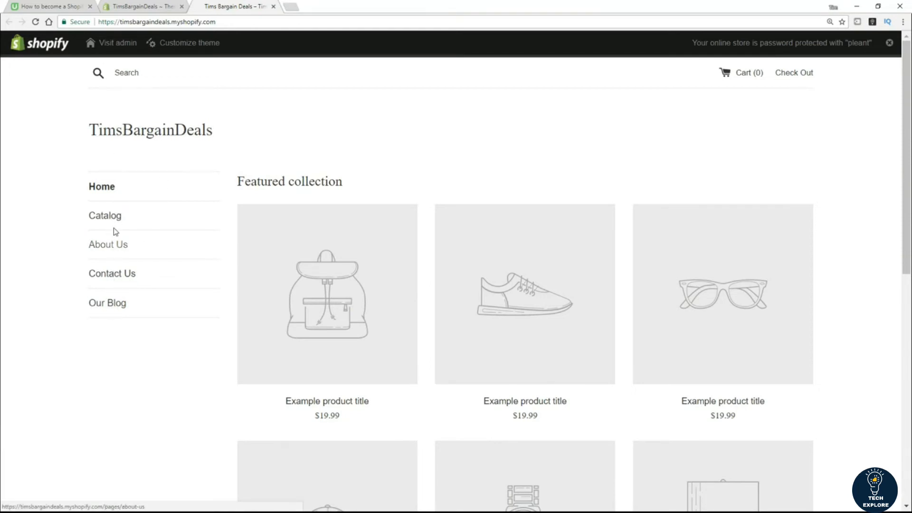
{"action": "left_click_drag", "start_coordinate": [234, 136], "coordinate": [151, 108]}
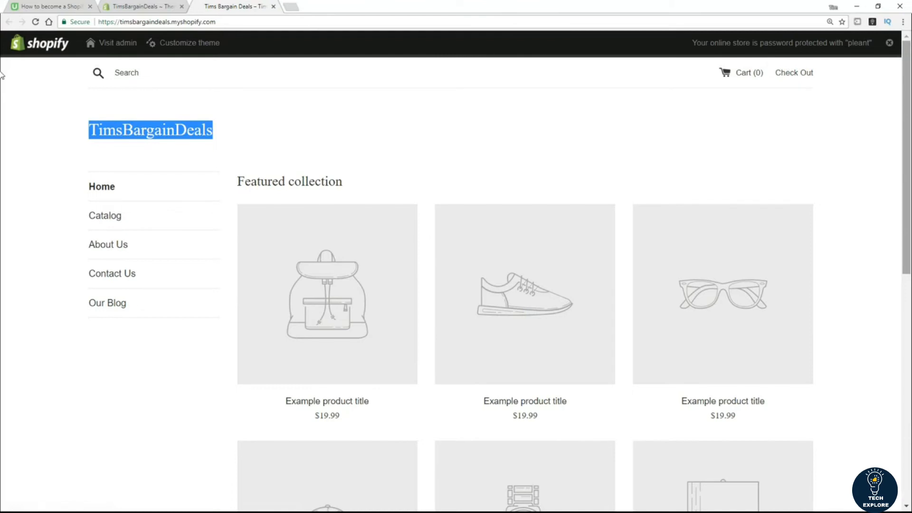
{"action": "scroll", "coordinate": [2, 200], "scroll_direction": "down", "scroll_amount": 10}
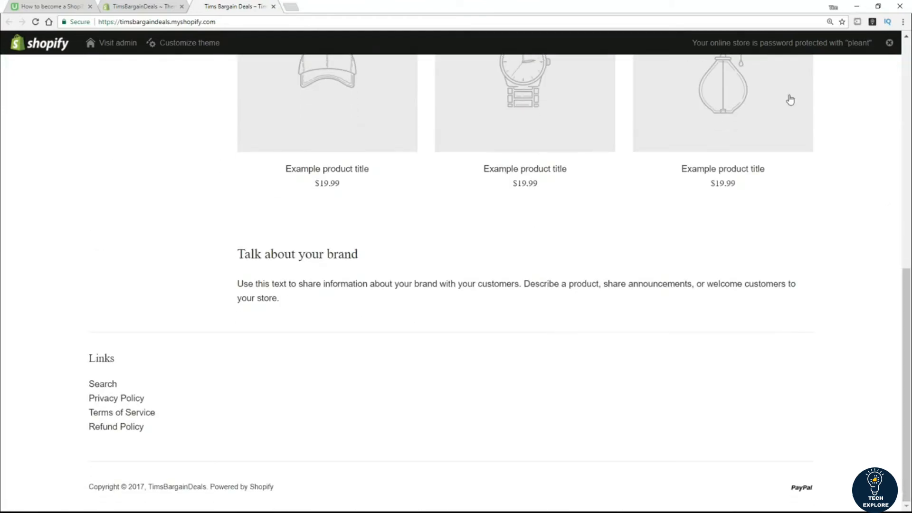
{"action": "scroll", "coordinate": [447, 420], "scroll_direction": "up", "scroll_amount": 1}
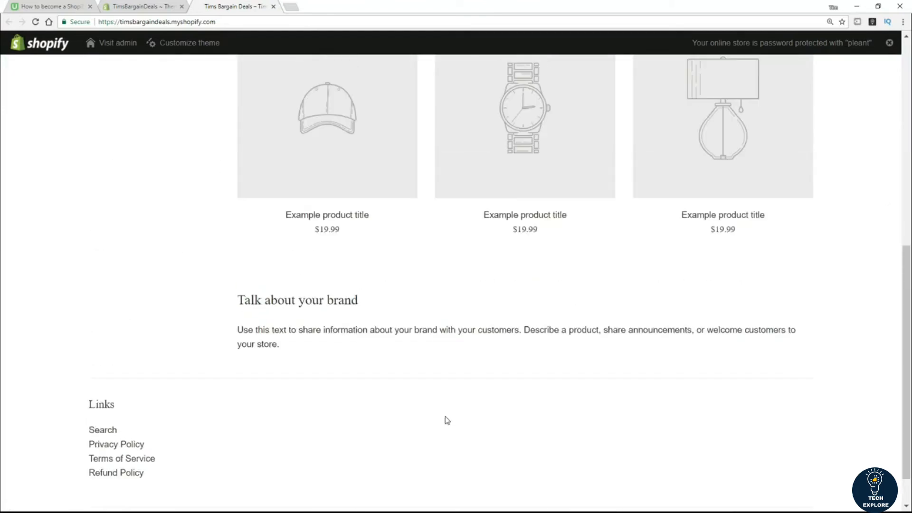
{"action": "scroll", "coordinate": [447, 420], "scroll_direction": "up", "scroll_amount": 9}
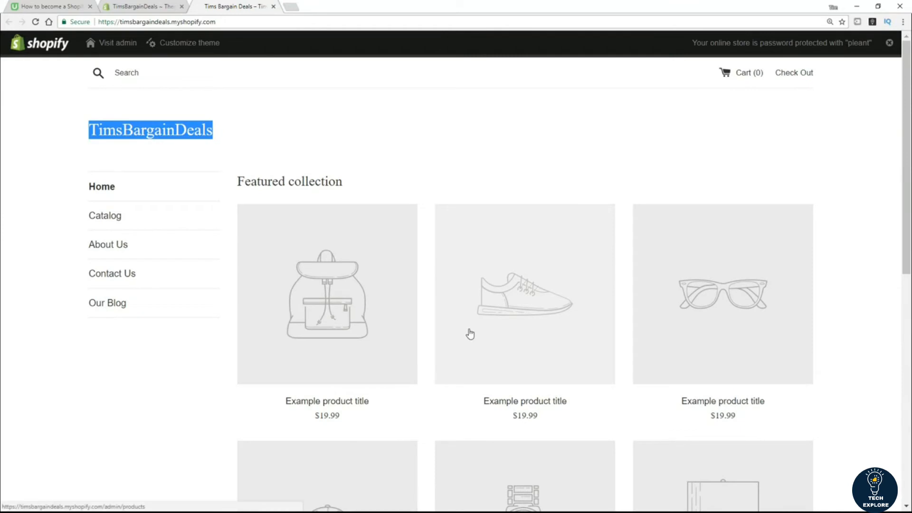
Step: Back on the admin Themes page, bring up the gallery of free themes
{"action": "left_click", "coordinate": [136, 7]}
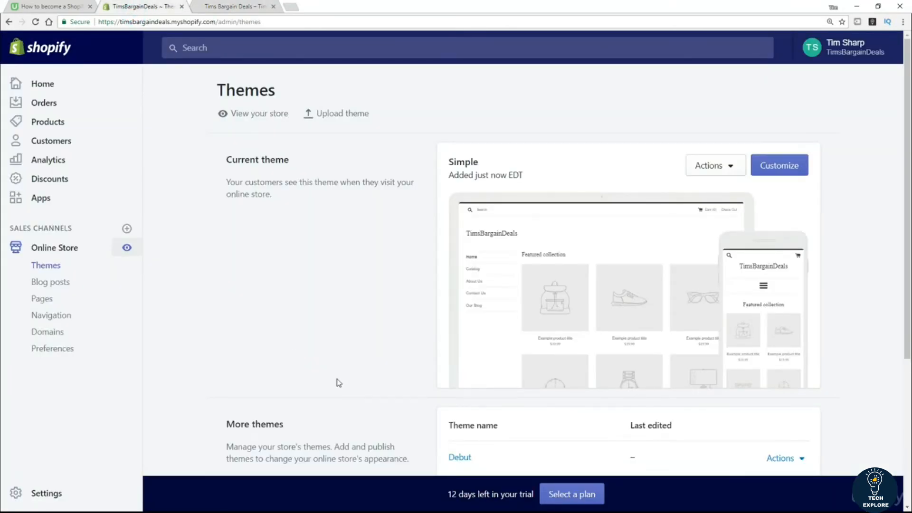
{"action": "scroll", "coordinate": [339, 360], "scroll_direction": "down", "scroll_amount": 3}
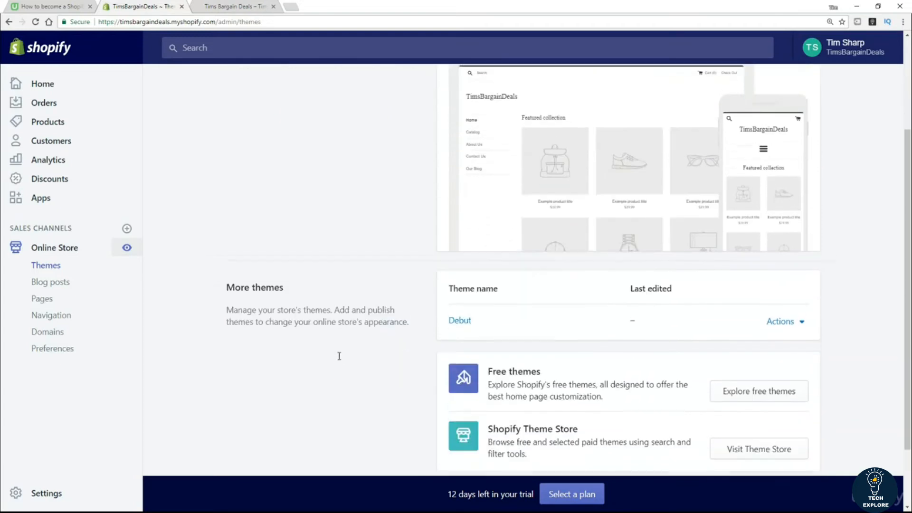
{"action": "left_click", "coordinate": [778, 390]}
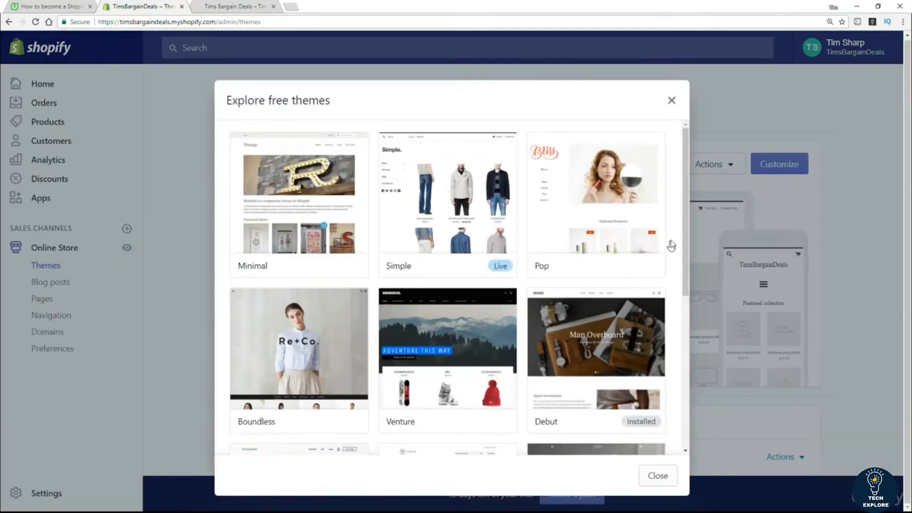
{"action": "left_click_drag", "start_coordinate": [685, 223], "coordinate": [676, 401]}
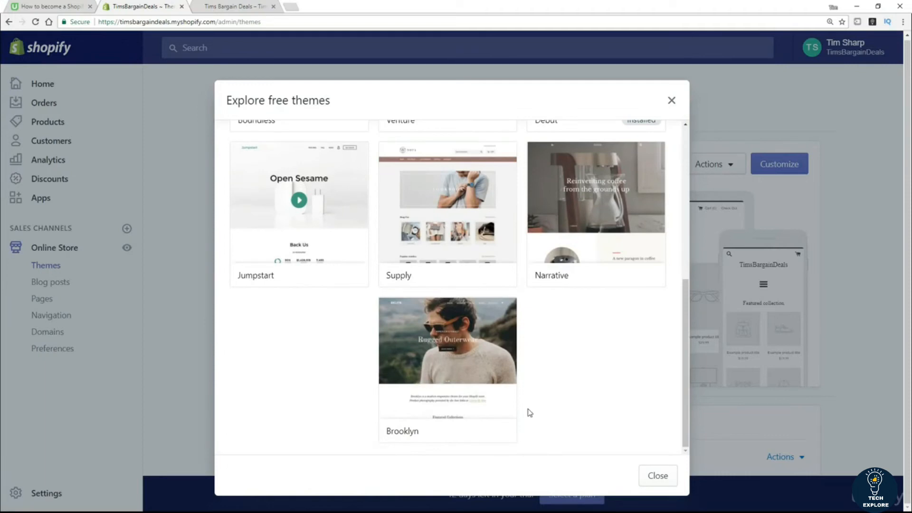
Step: Compare Brooklyn's Playful and Classic styles, then install Brooklyn in Playful
{"action": "left_click", "coordinate": [461, 354]}
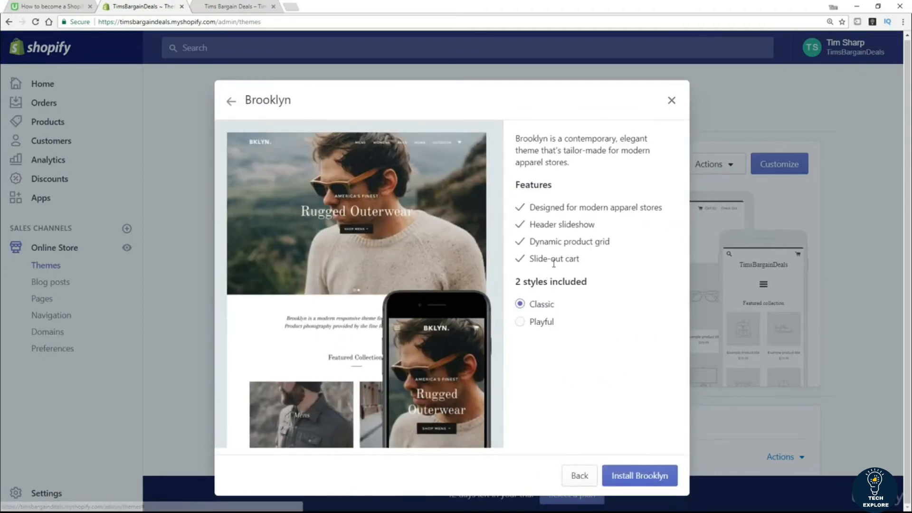
{"action": "left_click", "coordinate": [521, 323]}
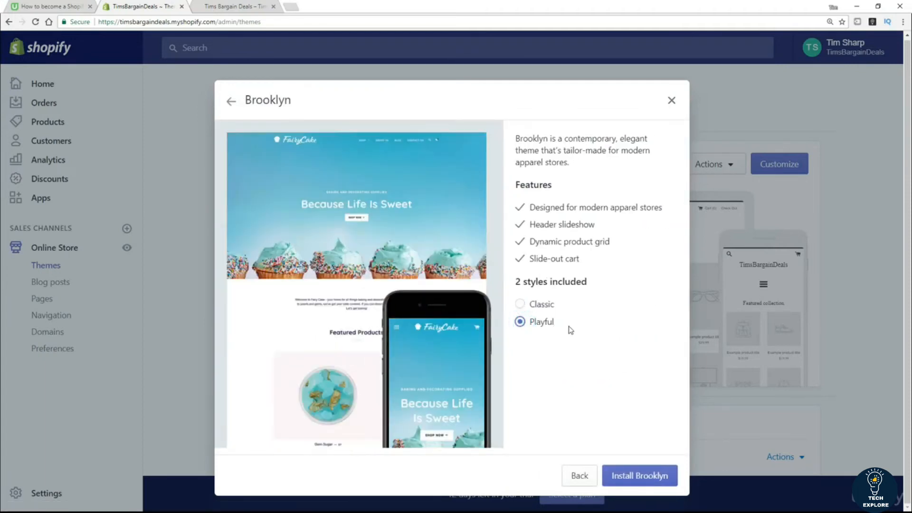
{"action": "left_click", "coordinate": [520, 304]}
{"action": "left_click", "coordinate": [521, 322]}
{"action": "left_click", "coordinate": [633, 478]}
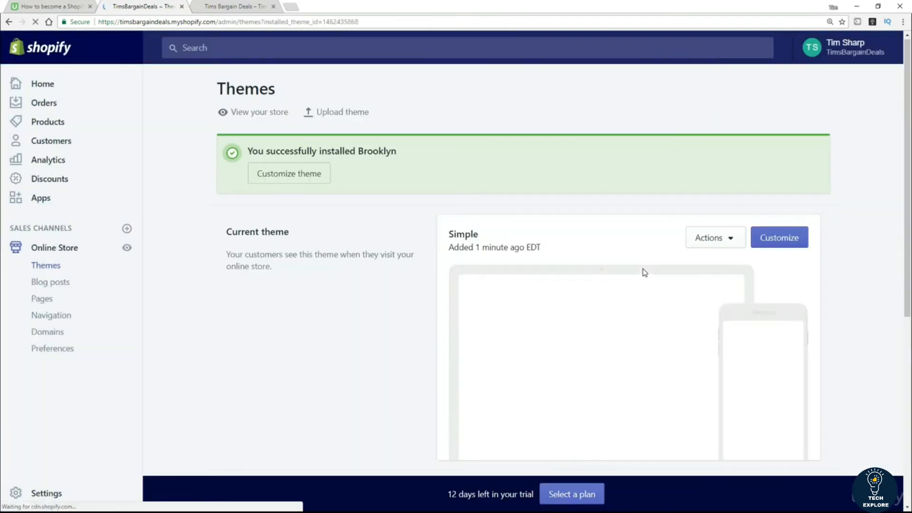
Step: Publish Brooklyn from its Actions menu and confirm, replacing Simple as the current theme
{"action": "scroll", "coordinate": [629, 255], "scroll_direction": "down", "scroll_amount": 5}
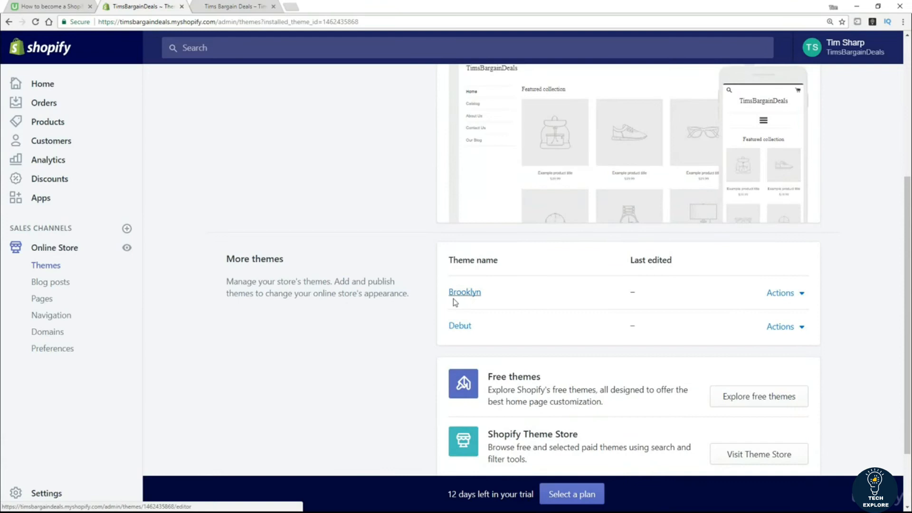
{"action": "left_click", "coordinate": [801, 301]}
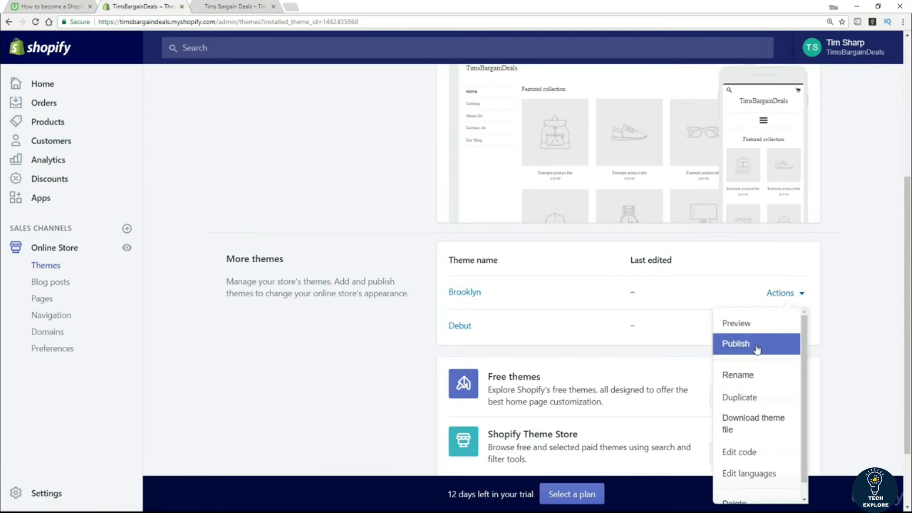
{"action": "left_click", "coordinate": [757, 349]}
{"action": "left_click", "coordinate": [602, 206]}
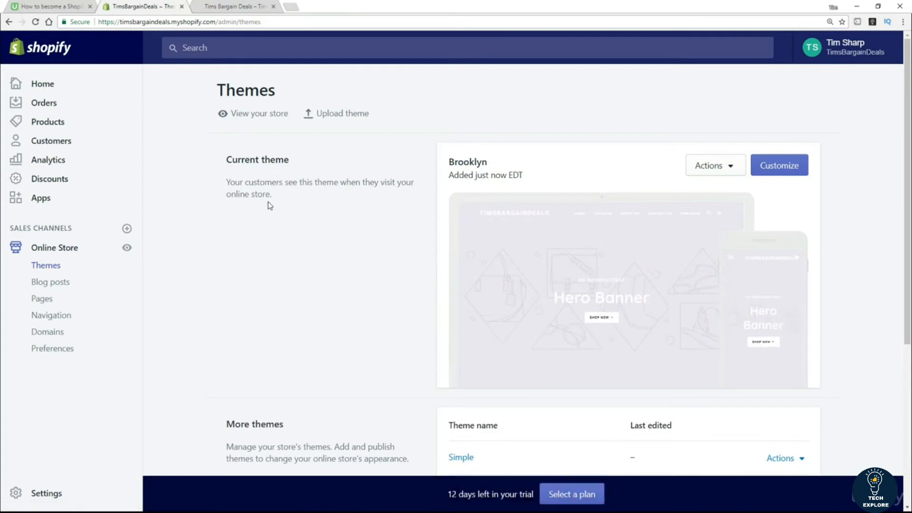
Step: Reload the storefront to show Brooklyn, scroll to the Image with text sections, then return to admin
{"action": "left_click", "coordinate": [209, 8]}
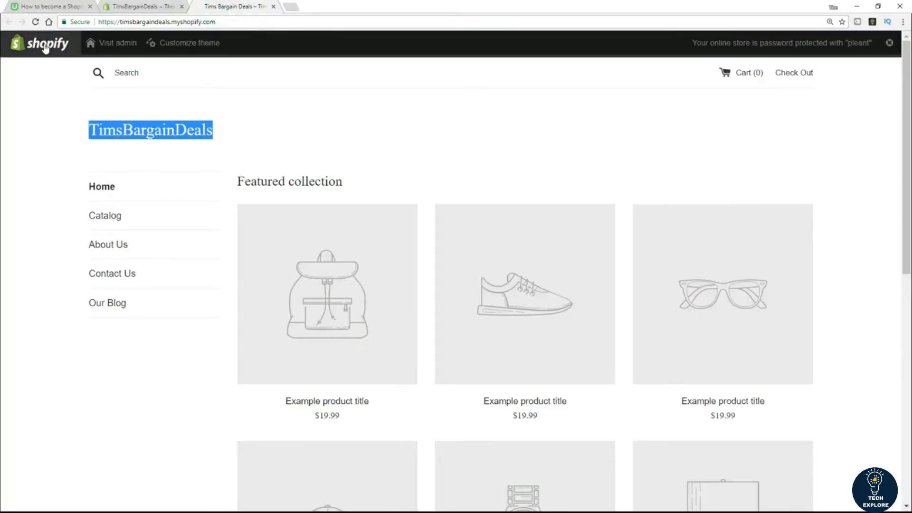
{"action": "left_click", "coordinate": [36, 22]}
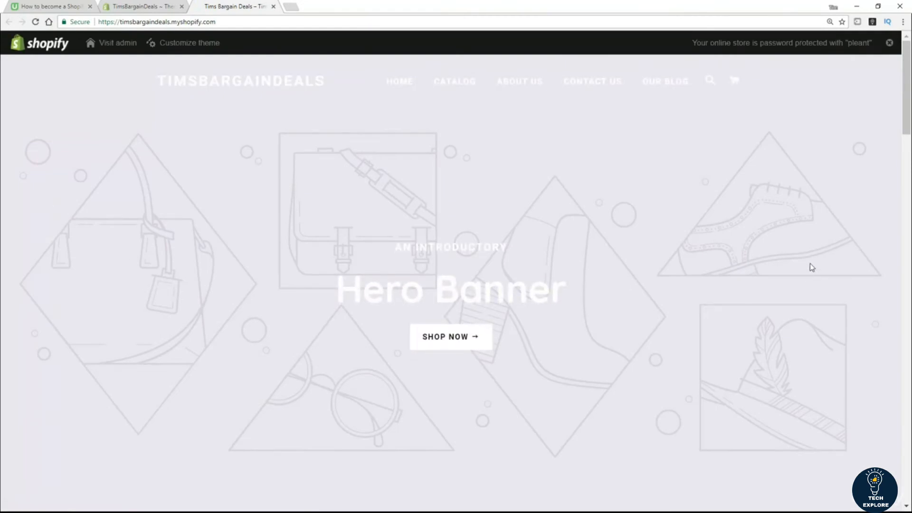
{"action": "scroll", "coordinate": [792, 265], "scroll_direction": "down", "scroll_amount": 10}
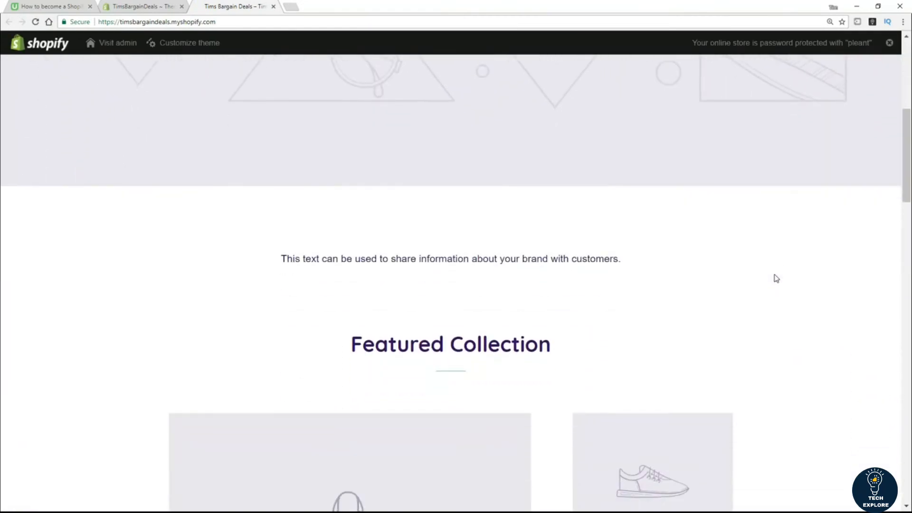
{"action": "scroll", "coordinate": [776, 278], "scroll_direction": "down", "scroll_amount": 8}
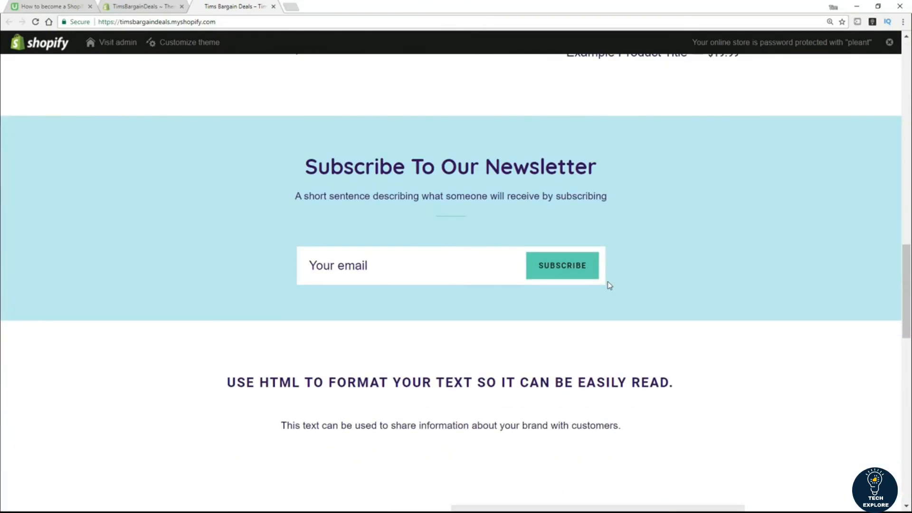
{"action": "scroll", "coordinate": [607, 285], "scroll_direction": "down", "scroll_amount": 12}
{"action": "scroll", "coordinate": [440, 348], "scroll_direction": "down", "scroll_amount": 5}
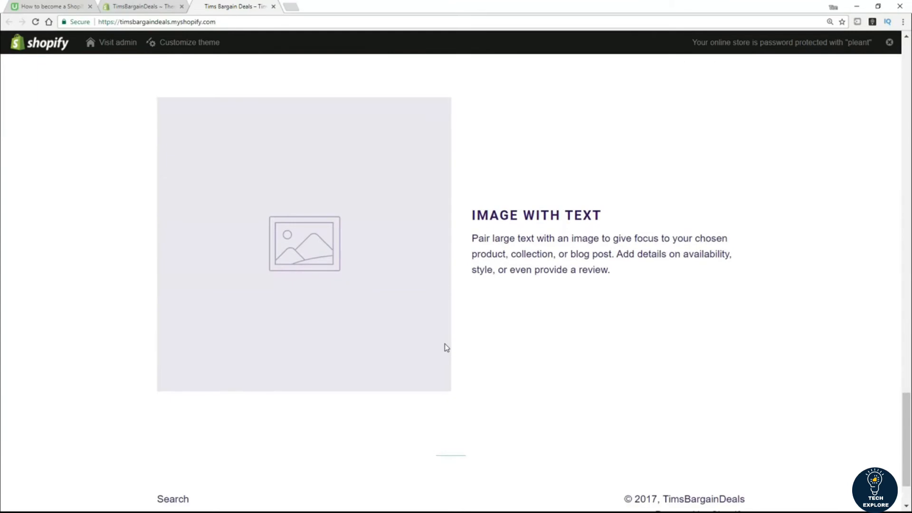
{"action": "scroll", "coordinate": [437, 323], "scroll_direction": "up", "scroll_amount": 5}
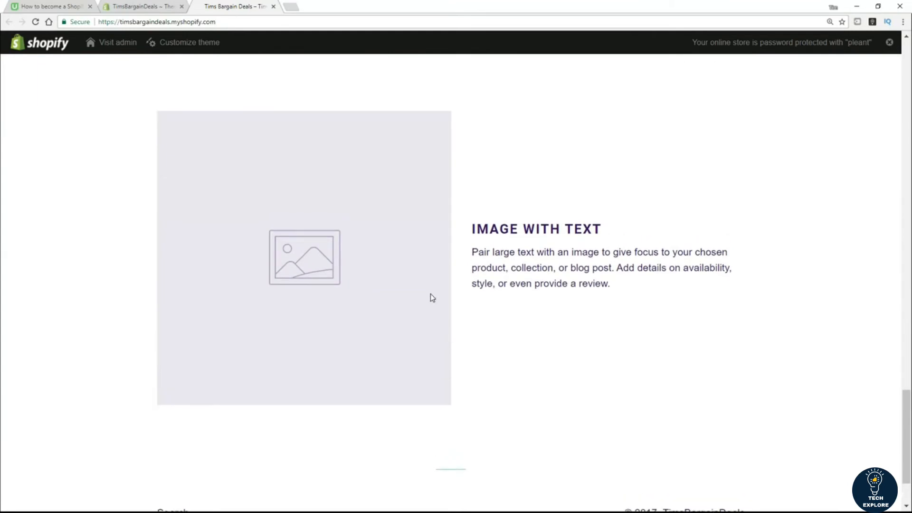
{"action": "scroll", "coordinate": [281, 87], "scroll_direction": "up", "scroll_amount": 3}
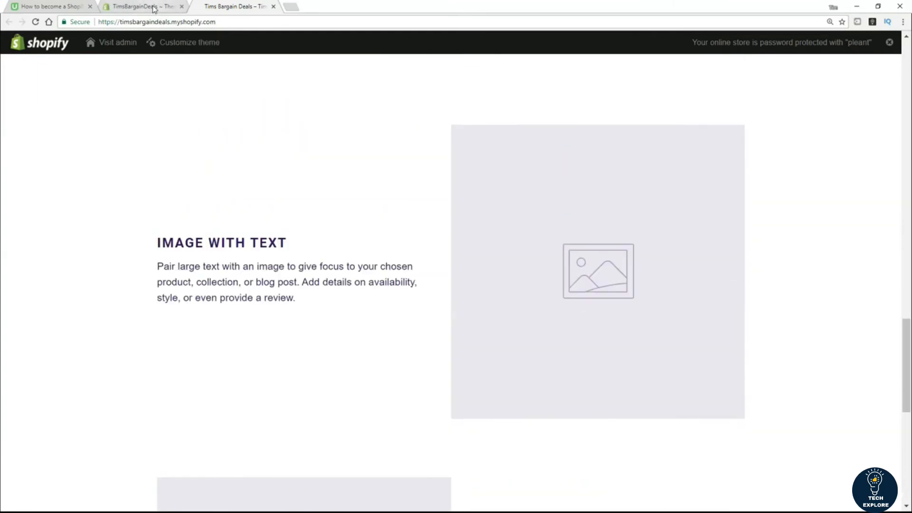
{"action": "left_click", "coordinate": [155, 7]}
Step: Scroll down the Themes page and launch the Theme Store via Visit Theme Store
{"action": "scroll", "coordinate": [287, 259], "scroll_direction": "down", "scroll_amount": 5}
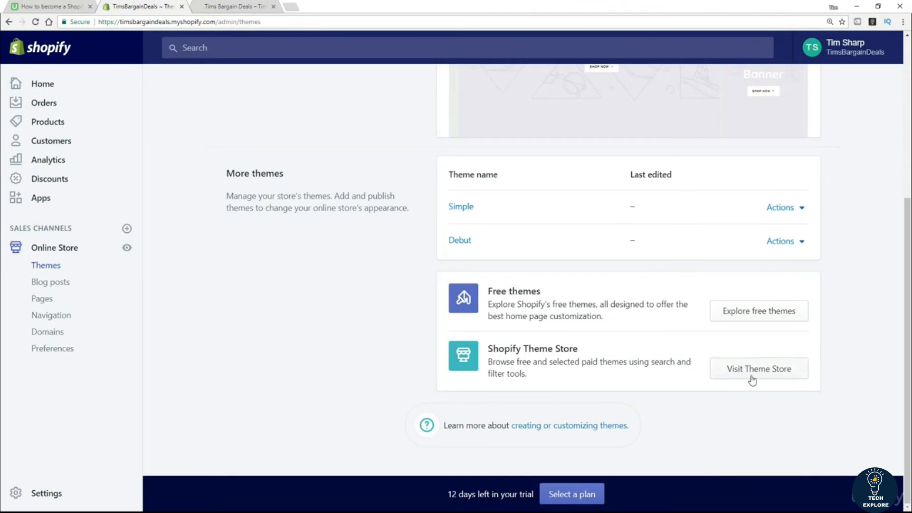
{"action": "left_click", "coordinate": [769, 371]}
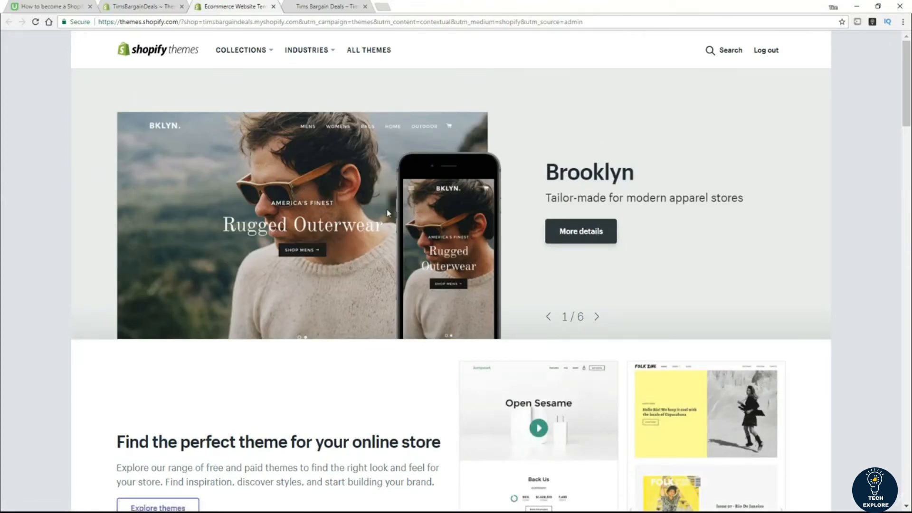
{"action": "scroll", "coordinate": [393, 213], "scroll_direction": "down", "scroll_amount": 6}
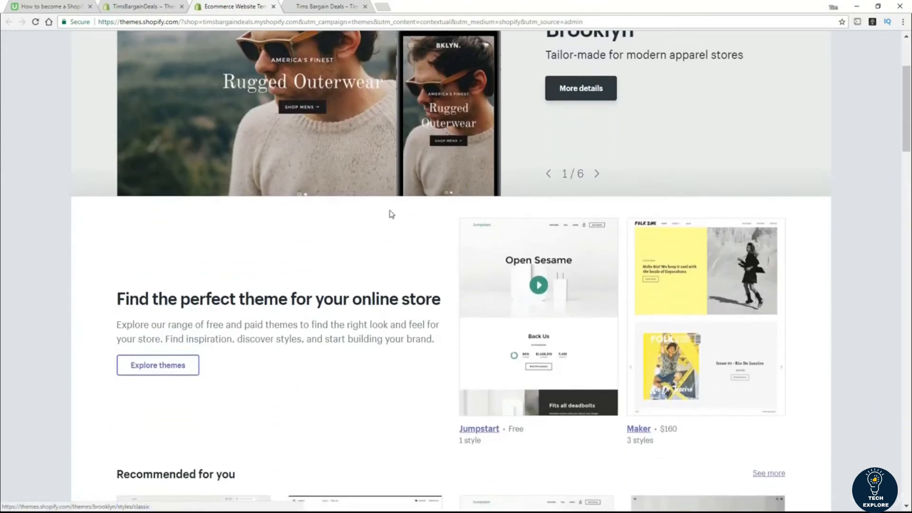
{"action": "scroll", "coordinate": [386, 216], "scroll_direction": "down", "scroll_amount": 4}
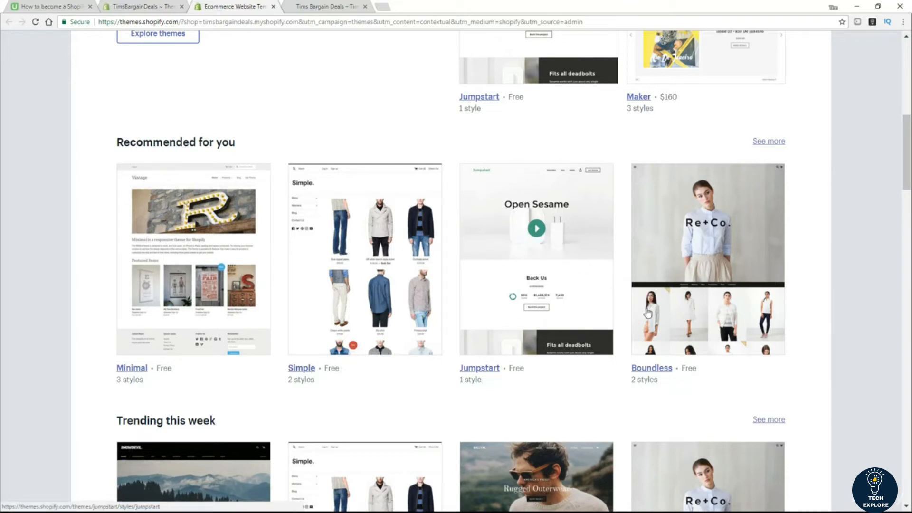
{"action": "scroll", "coordinate": [647, 314], "scroll_direction": "down", "scroll_amount": 2}
{"action": "scroll", "coordinate": [647, 314], "scroll_direction": "down", "scroll_amount": 5}
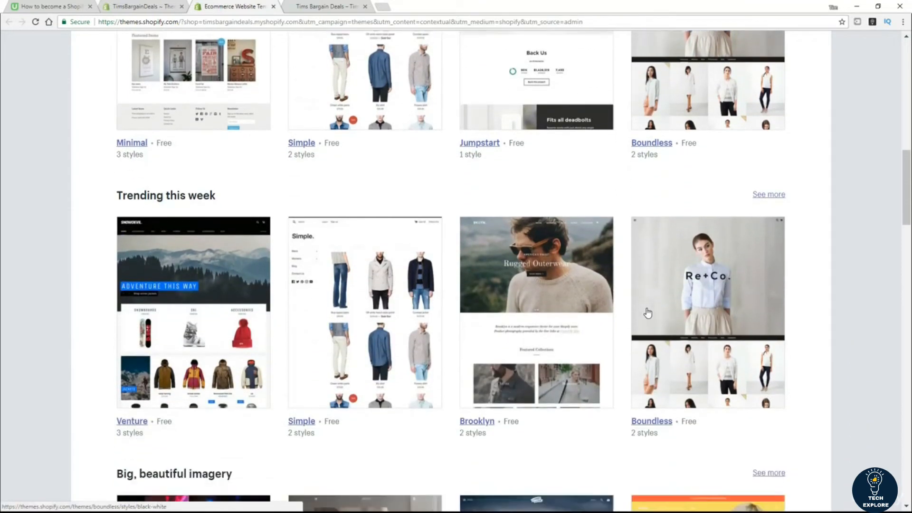
{"action": "scroll", "coordinate": [647, 314], "scroll_direction": "down", "scroll_amount": 6}
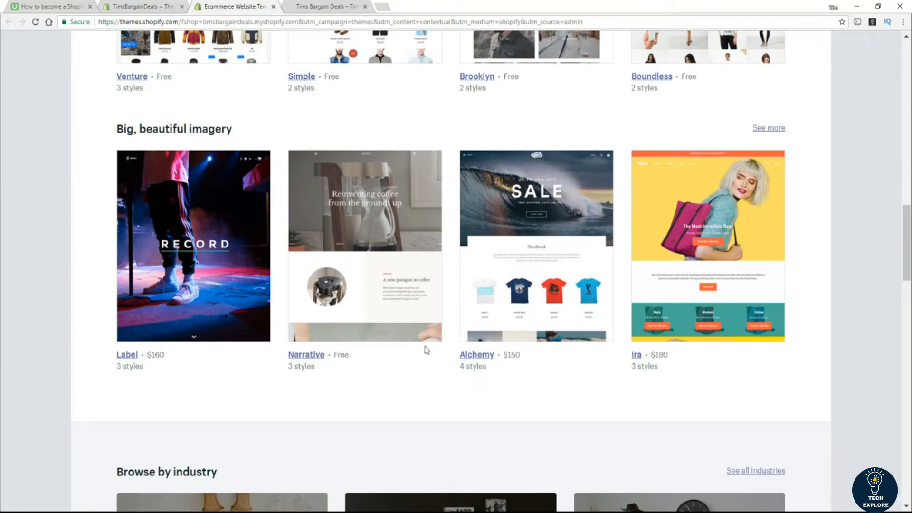
{"action": "scroll", "coordinate": [548, 349], "scroll_direction": "down", "scroll_amount": 7}
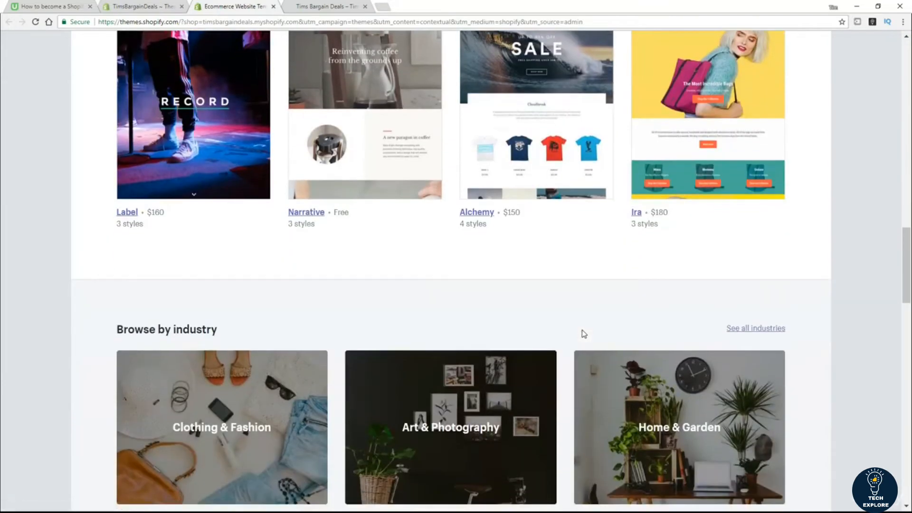
{"action": "scroll", "coordinate": [552, 343], "scroll_direction": "down", "scroll_amount": 2}
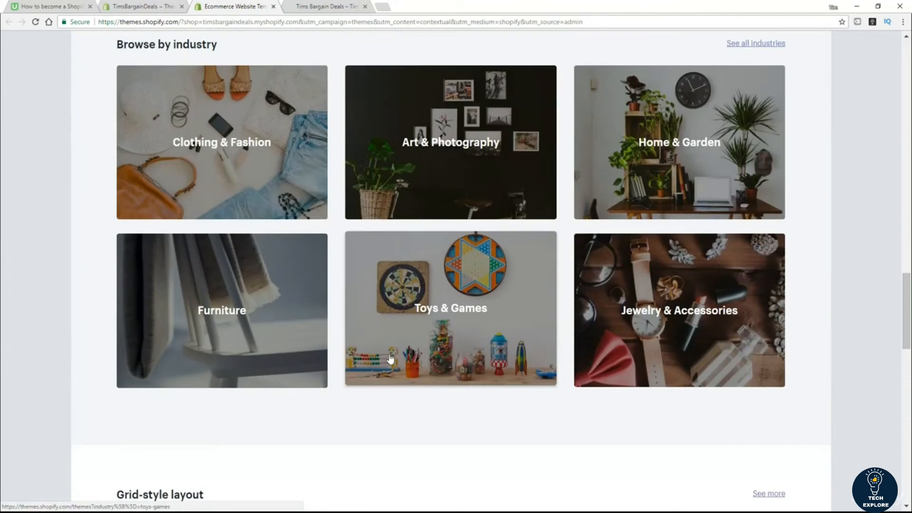
Step: Filter the Theme Store to Art & Photography themes and scroll through the results
{"action": "left_click", "coordinate": [467, 141]}
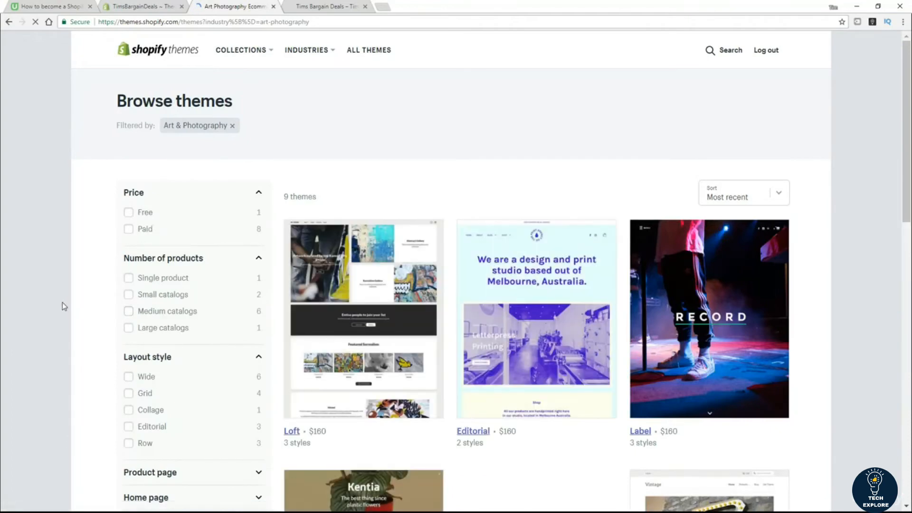
{"action": "scroll", "coordinate": [61, 303], "scroll_direction": "down", "scroll_amount": 1}
{"action": "scroll", "coordinate": [61, 303], "scroll_direction": "down", "scroll_amount": 1}
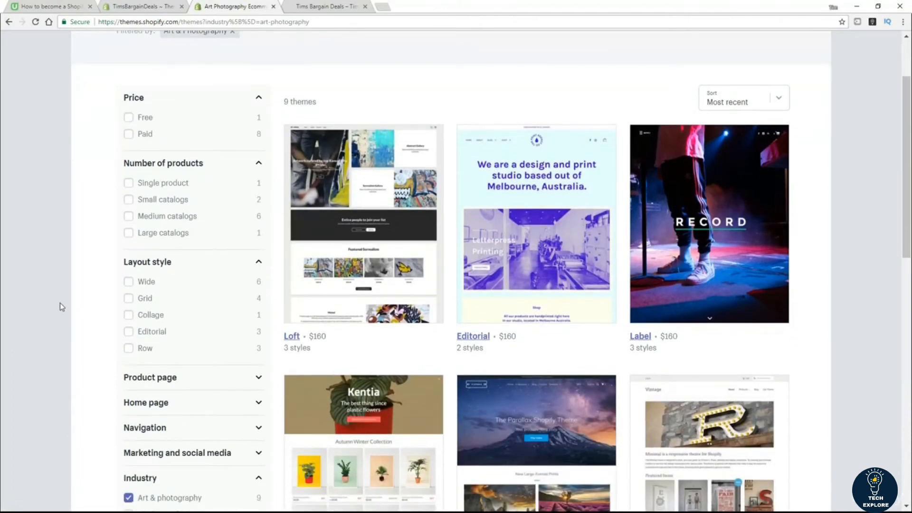
{"action": "scroll", "coordinate": [61, 303], "scroll_direction": "down", "scroll_amount": 4}
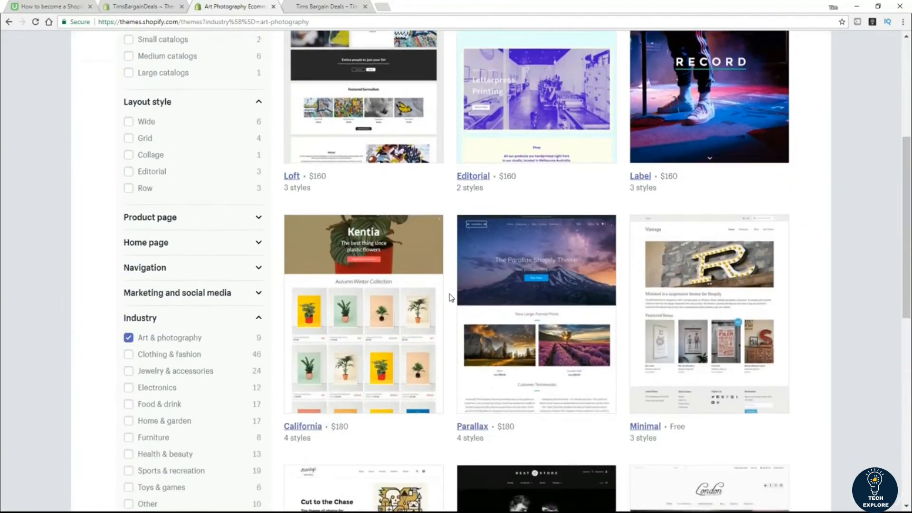
{"action": "scroll", "coordinate": [451, 299], "scroll_direction": "down", "scroll_amount": 1}
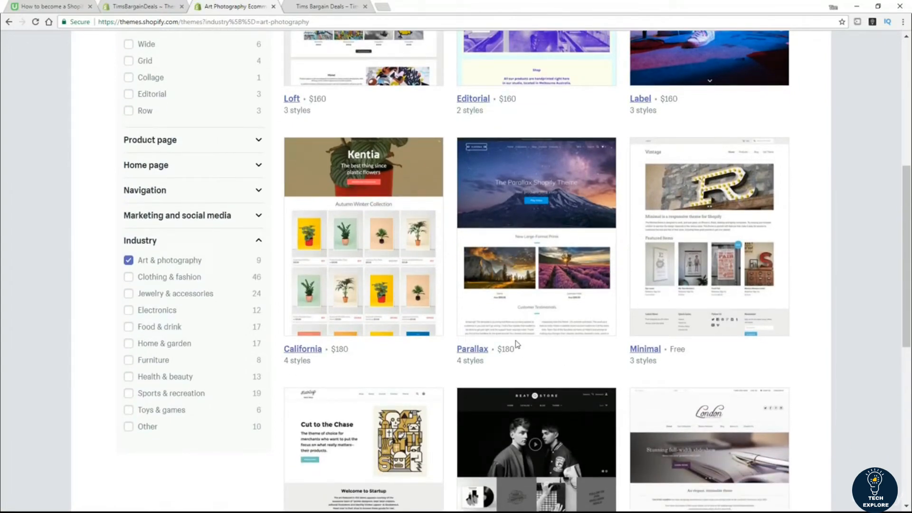
{"action": "scroll", "coordinate": [511, 347], "scroll_direction": "down", "scroll_amount": 1}
{"action": "scroll", "coordinate": [509, 351], "scroll_direction": "down", "scroll_amount": 4}
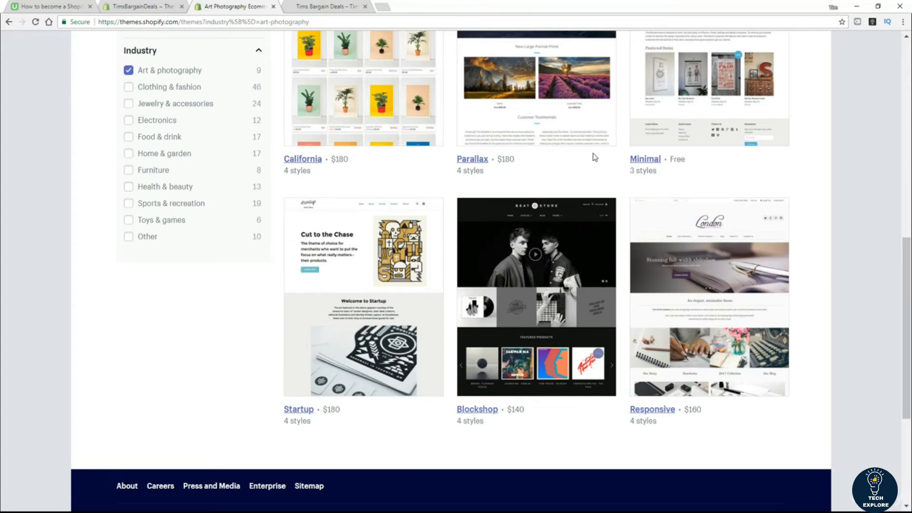
{"action": "left_click", "coordinate": [147, 8]}
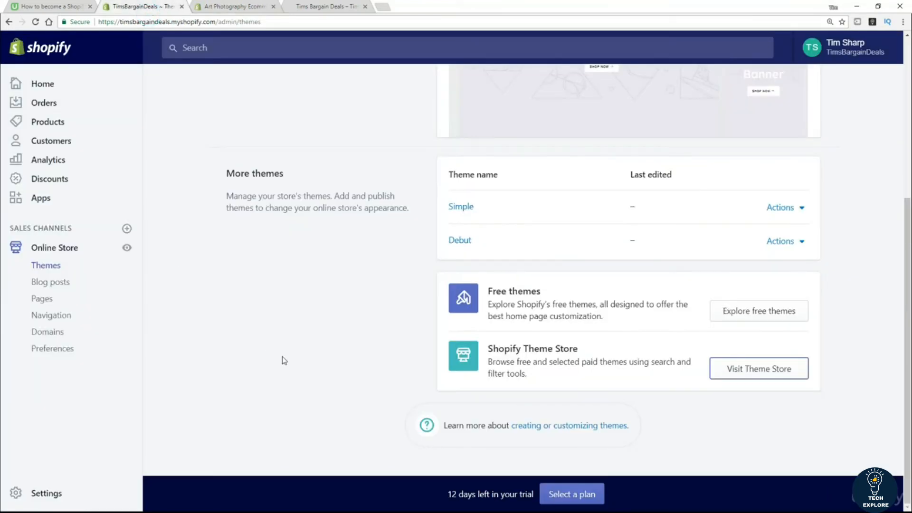
Step: On the admin Themes page, open Explore free themes to list Minimal, Simple, Pop and others
{"action": "scroll", "coordinate": [284, 360], "scroll_direction": "up", "scroll_amount": 5}
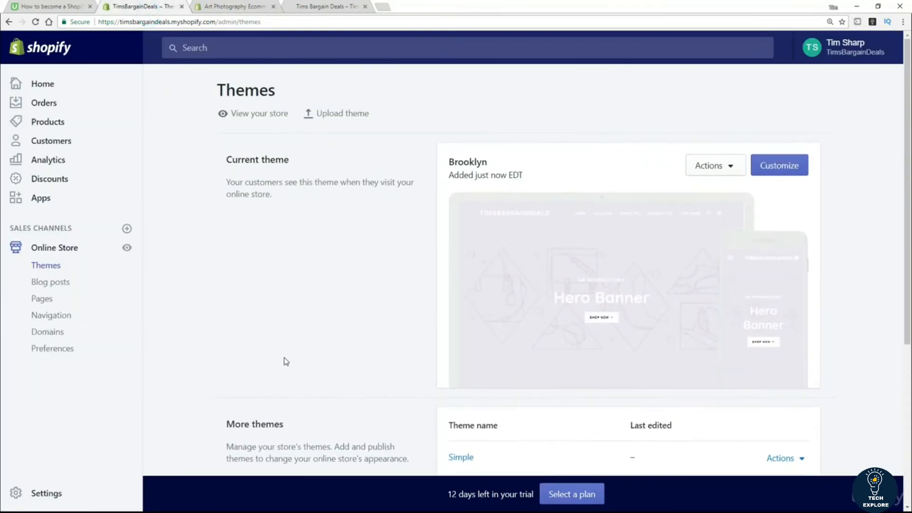
{"action": "scroll", "coordinate": [285, 361], "scroll_direction": "down", "scroll_amount": 4}
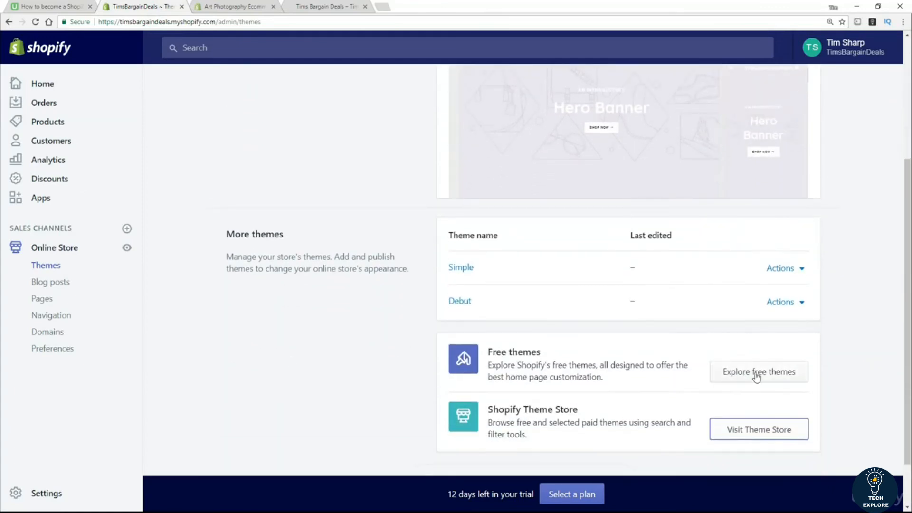
{"action": "left_click", "coordinate": [757, 373]}
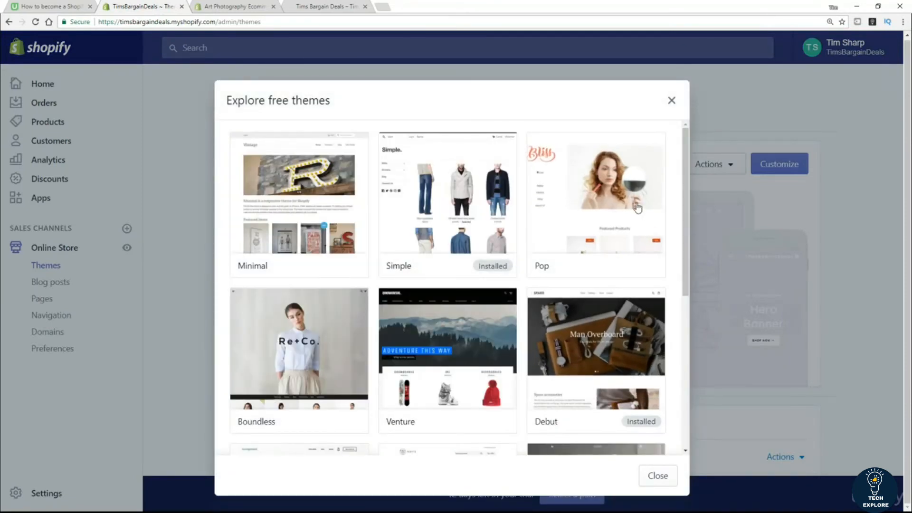
Step: Preview Pop's Toy and Bone styles, then install Pop in the Bone style
{"action": "left_click", "coordinate": [598, 200]}
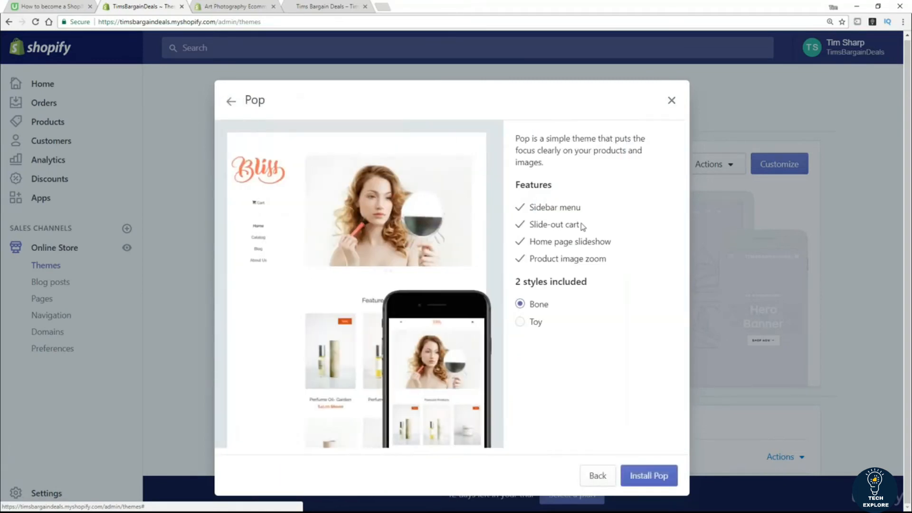
{"action": "left_click", "coordinate": [521, 324]}
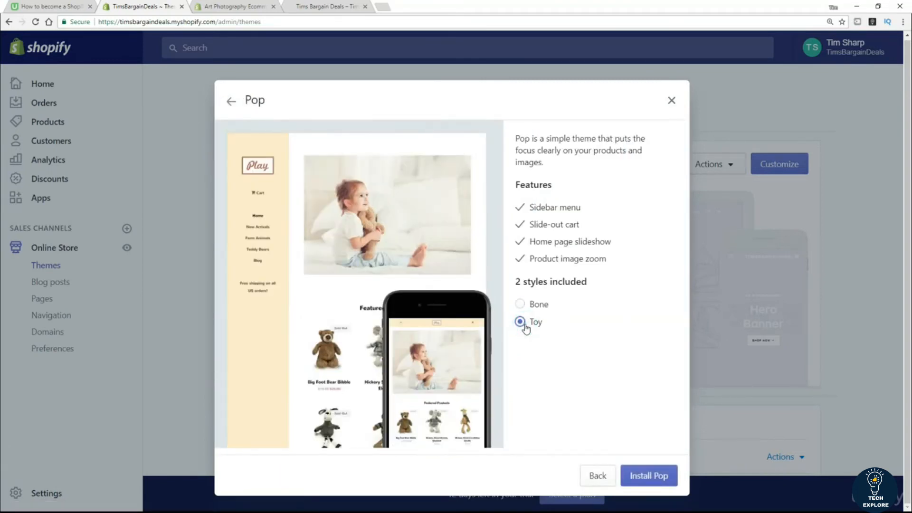
{"action": "left_click", "coordinate": [521, 304]}
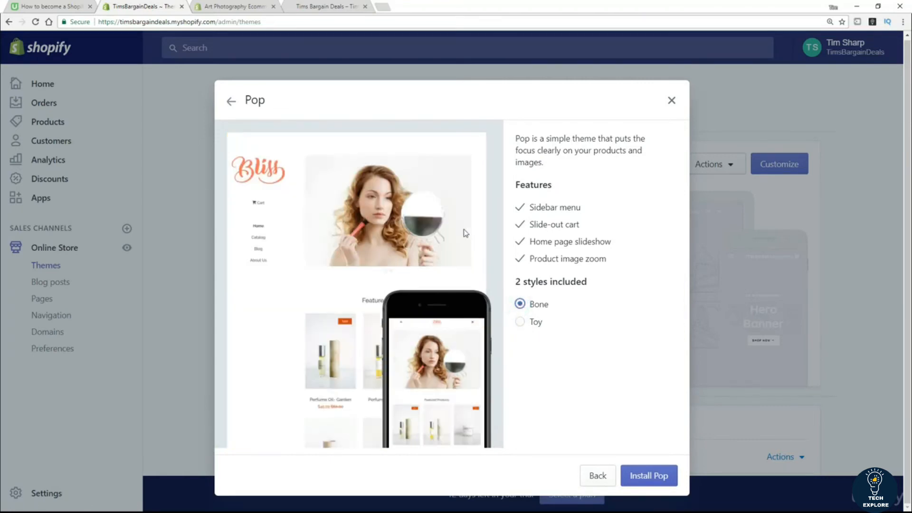
{"action": "left_click", "coordinate": [652, 477]}
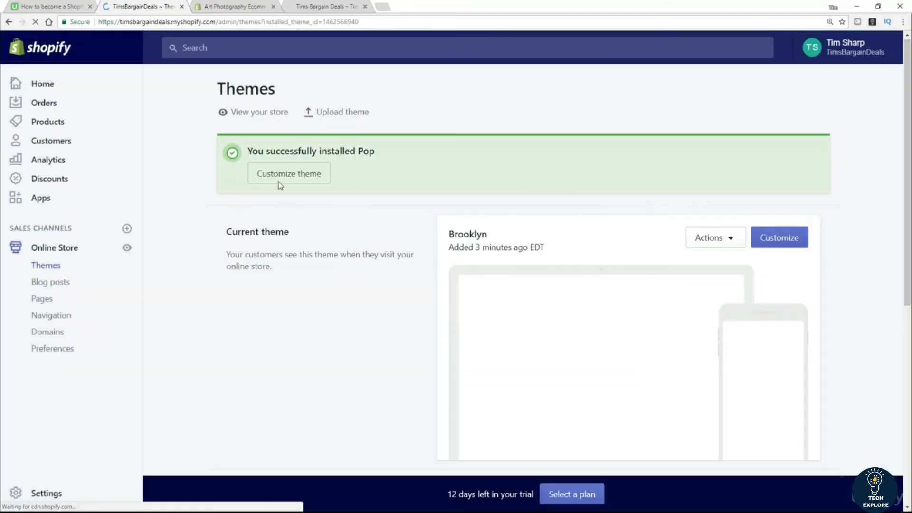
Step: Publish Pop from its Actions menu and confirm it as the live theme
{"action": "scroll", "coordinate": [368, 323], "scroll_direction": "down", "scroll_amount": 6}
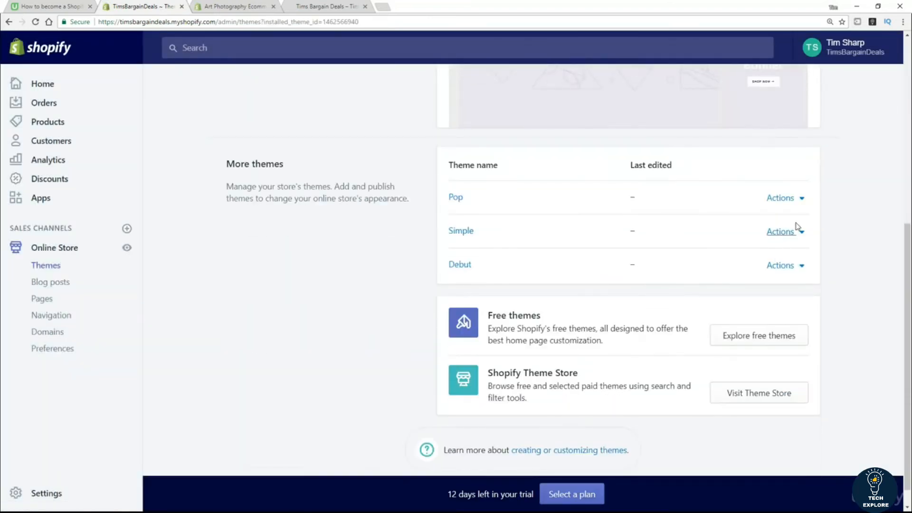
{"action": "left_click", "coordinate": [802, 198]}
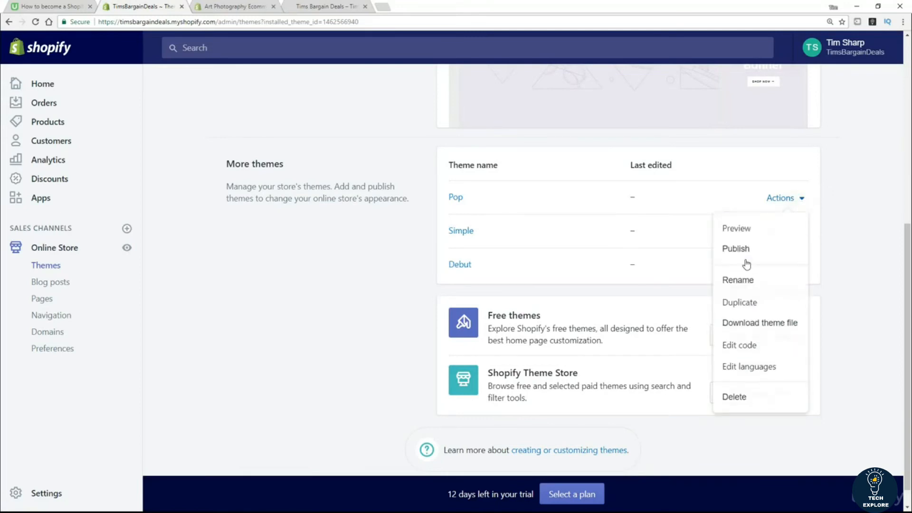
{"action": "scroll", "coordinate": [746, 261], "scroll_direction": "up", "scroll_amount": 3}
{"action": "left_click", "coordinate": [746, 258]}
{"action": "left_click", "coordinate": [589, 195]}
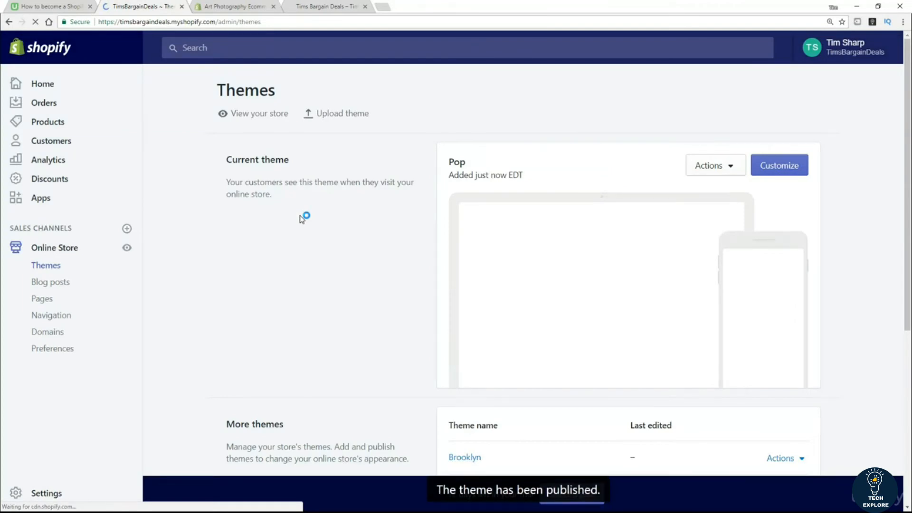
Step: Reload the live storefront and scroll through it to check the Pop theme layout
{"action": "left_click", "coordinate": [321, 9]}
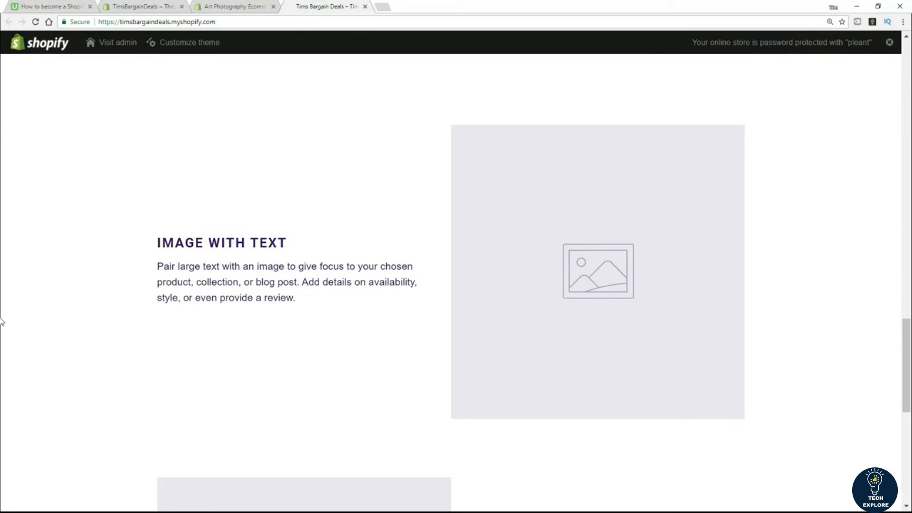
{"action": "scroll", "coordinate": [2, 384], "scroll_direction": "up", "scroll_amount": 15}
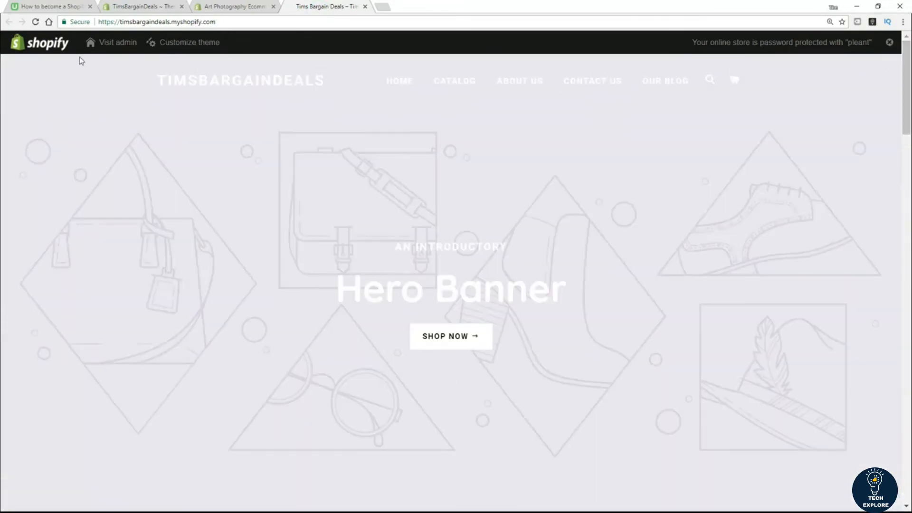
{"action": "left_click", "coordinate": [36, 21]}
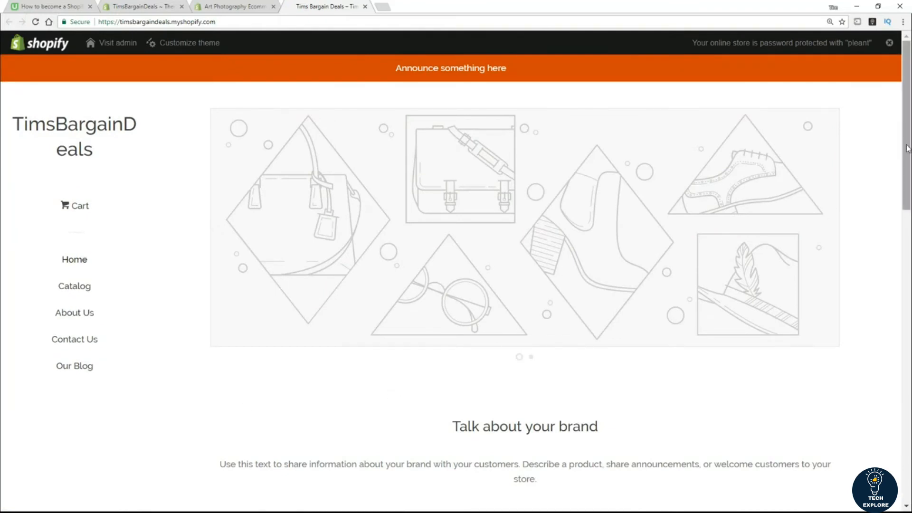
{"action": "left_click_drag", "start_coordinate": [909, 151], "coordinate": [909, 204]}
{"action": "mouse_move", "coordinate": [908, 245]}
{"action": "left_mouse_down"}
{"action": "mouse_move", "coordinate": [907, 444]}
{"action": "mouse_move", "coordinate": [910, 264]}
{"action": "mouse_move", "coordinate": [901, 241]}
{"action": "left_mouse_up"}
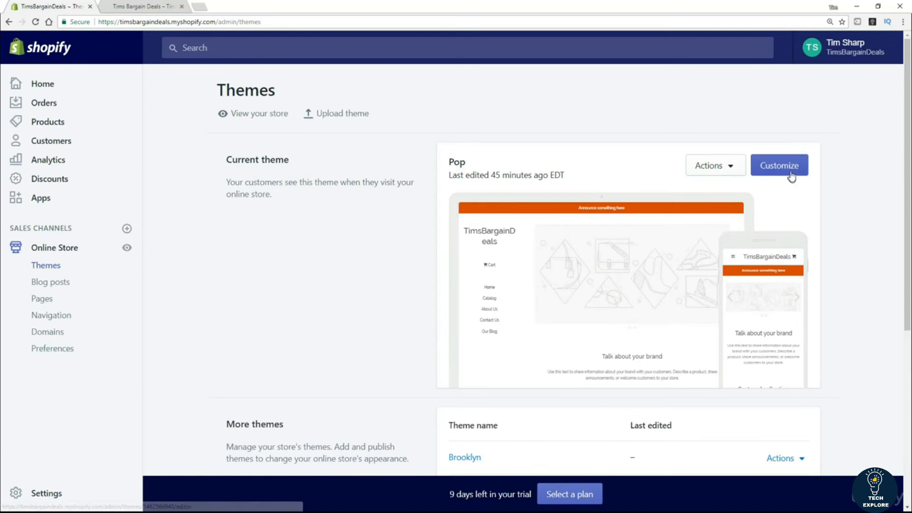
Step: Open the Pop theme editor and the Announcement bar settings
{"action": "left_click", "coordinate": [791, 175]}
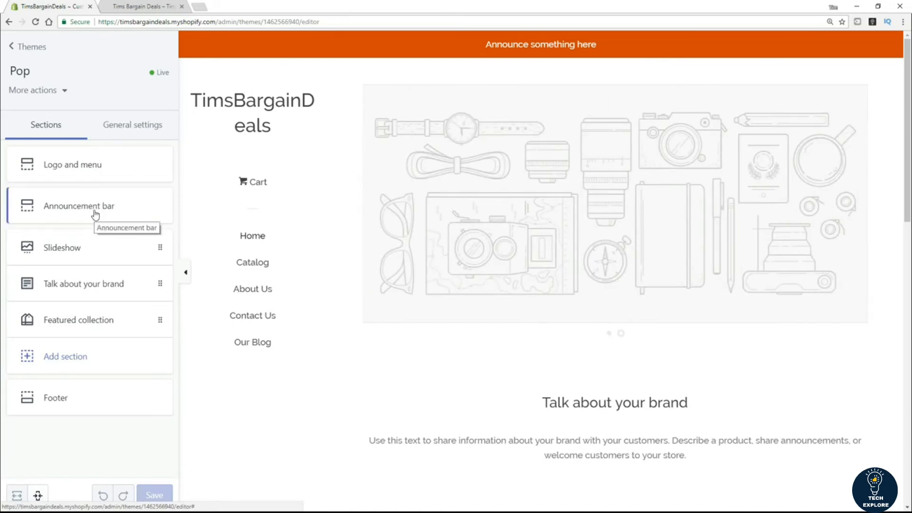
{"action": "left_click", "coordinate": [65, 204]}
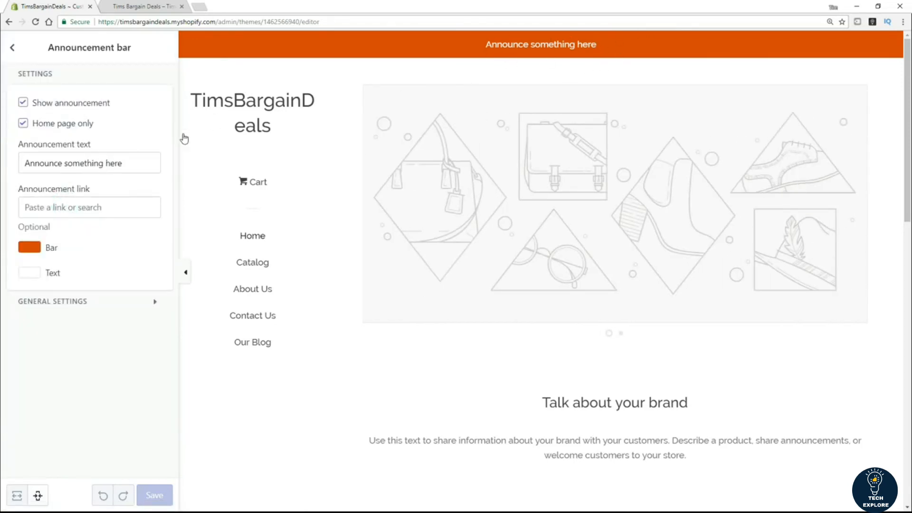
{"action": "left_click", "coordinate": [144, 163]}
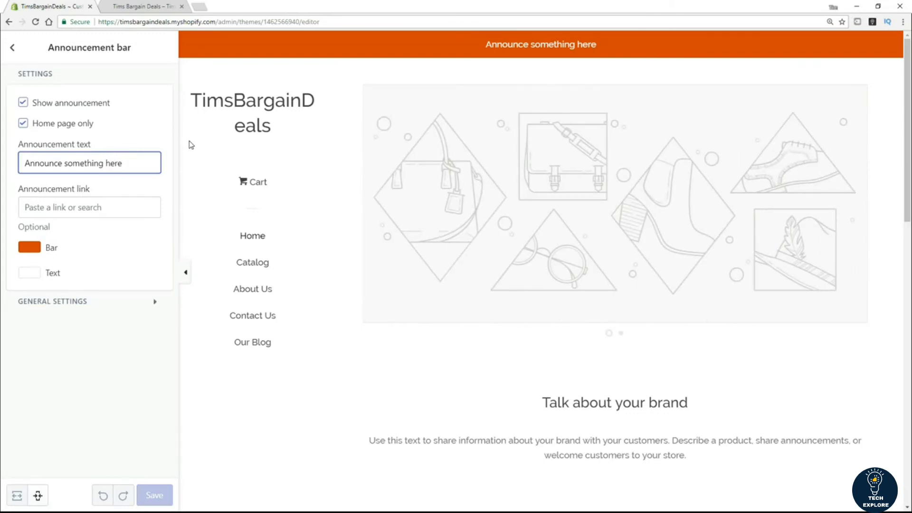
{"action": "left_click", "coordinate": [23, 103]}
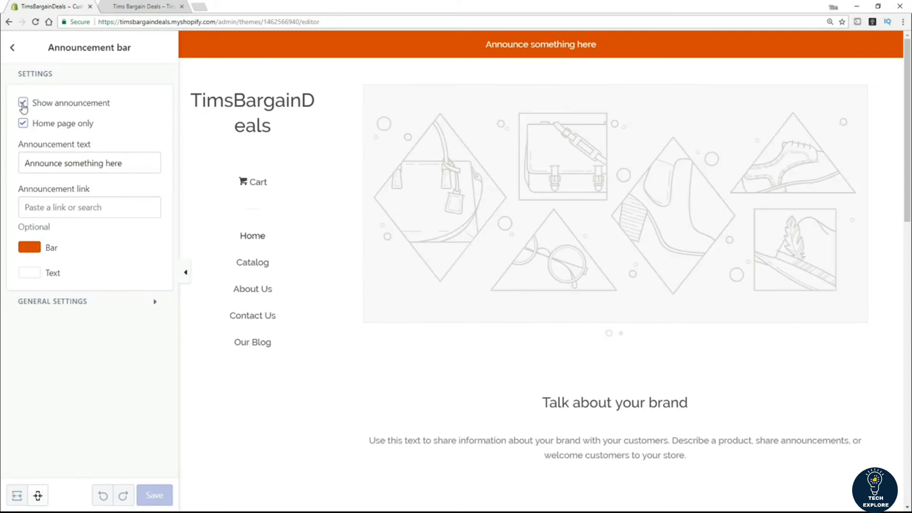
Step: Uncheck then recheck Show announcement, leaving the bar visible, and go back to Sections
{"action": "left_click", "coordinate": [23, 103]}
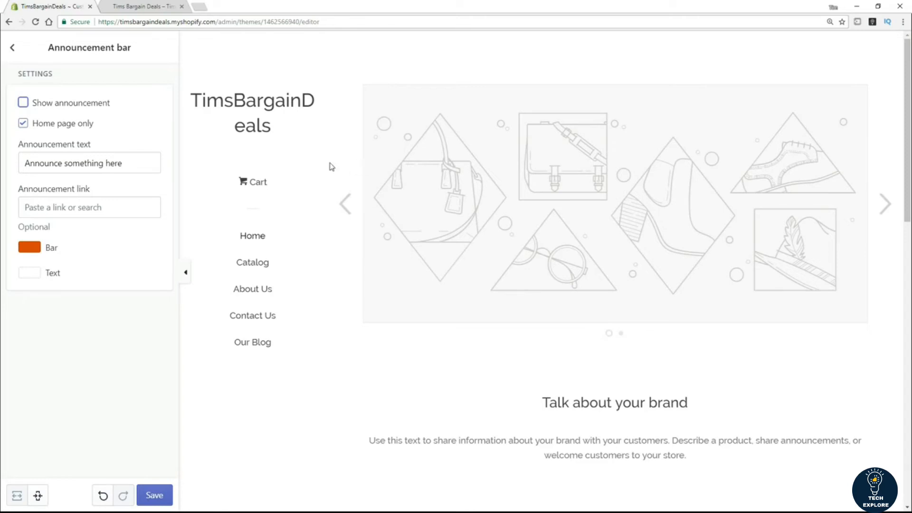
{"action": "left_click", "coordinate": [23, 102]}
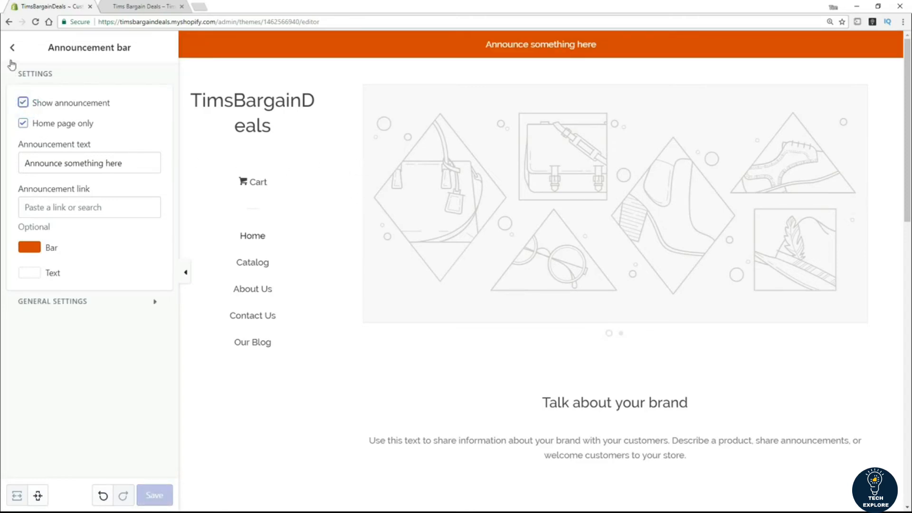
{"action": "left_click", "coordinate": [12, 49]}
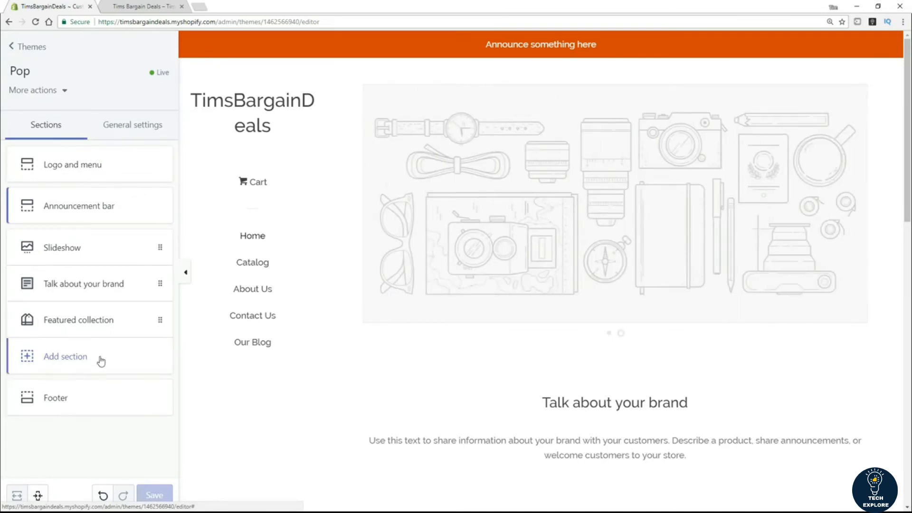
{"action": "left_click", "coordinate": [62, 363]}
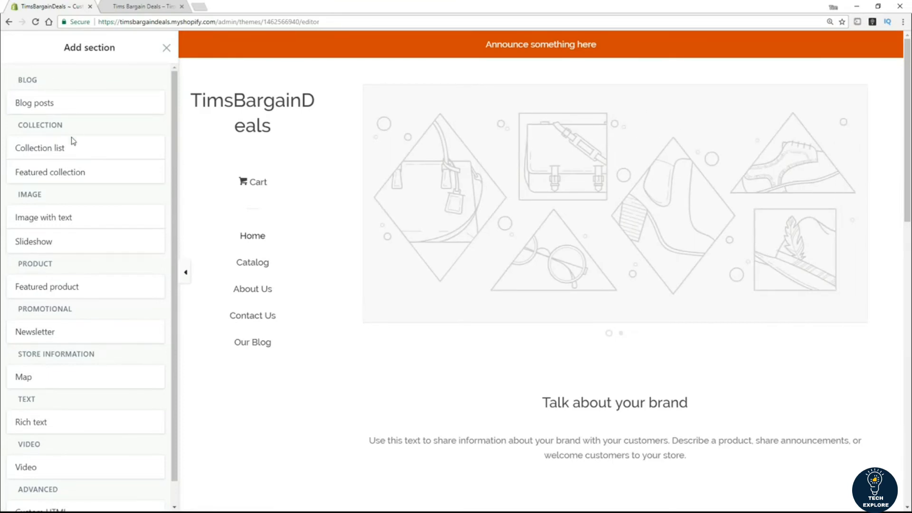
{"action": "scroll", "coordinate": [83, 233], "scroll_direction": "down", "scroll_amount": 1}
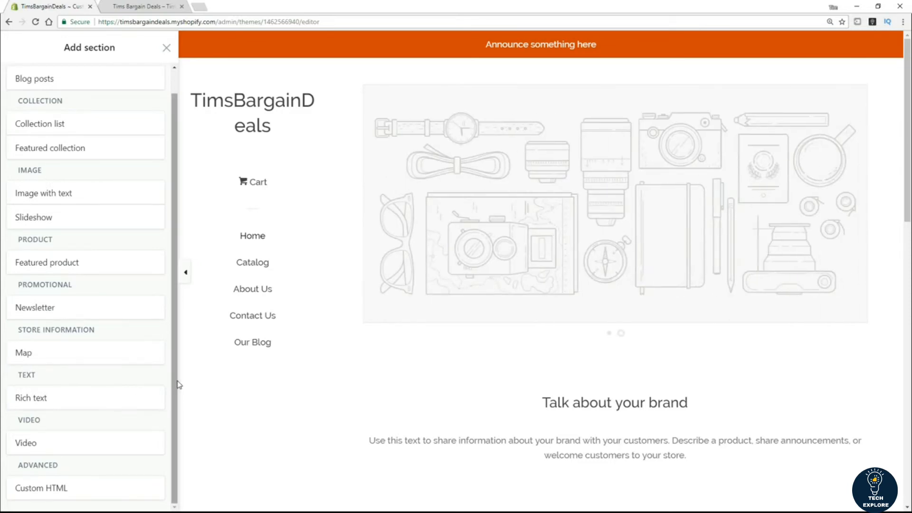
{"action": "left_click", "coordinate": [165, 48]}
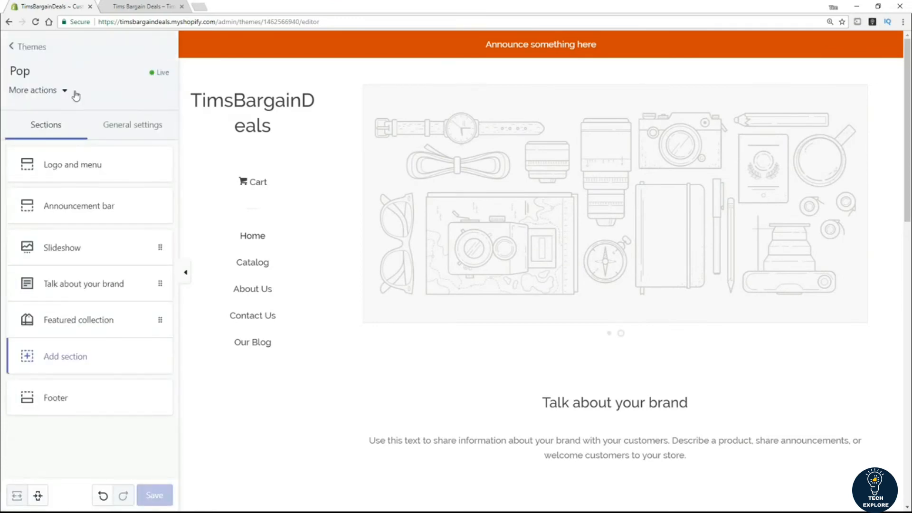
Step: Browse Pop's general settings, checking Colors, Typography and Favicon, then bring up More actions
{"action": "left_click", "coordinate": [132, 131]}
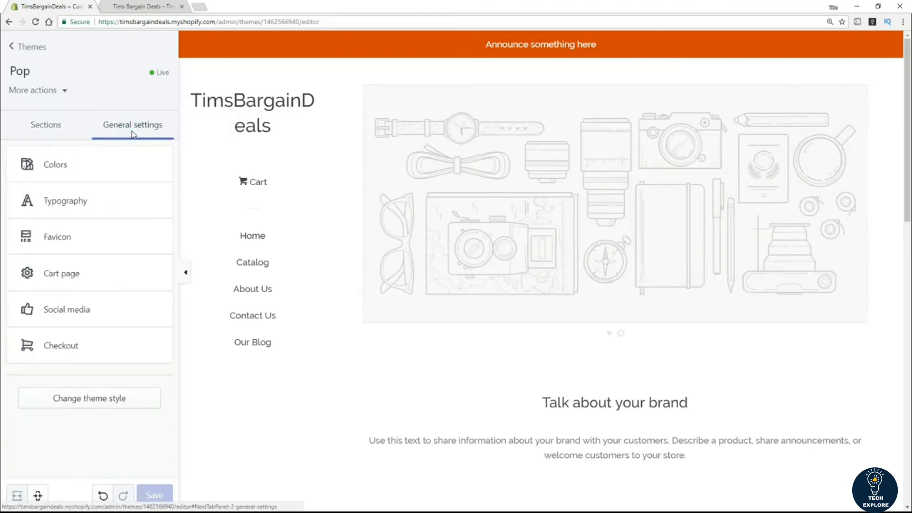
{"action": "left_click", "coordinate": [55, 169]}
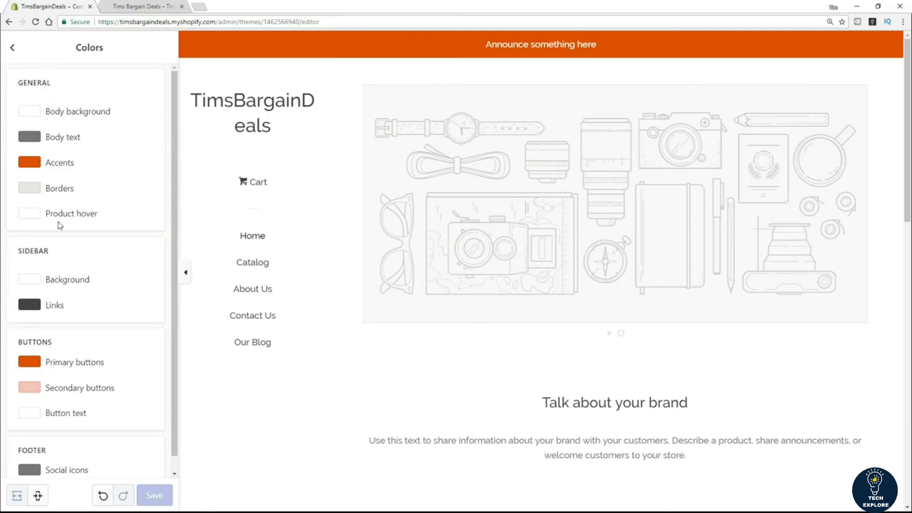
{"action": "left_click", "coordinate": [12, 48]}
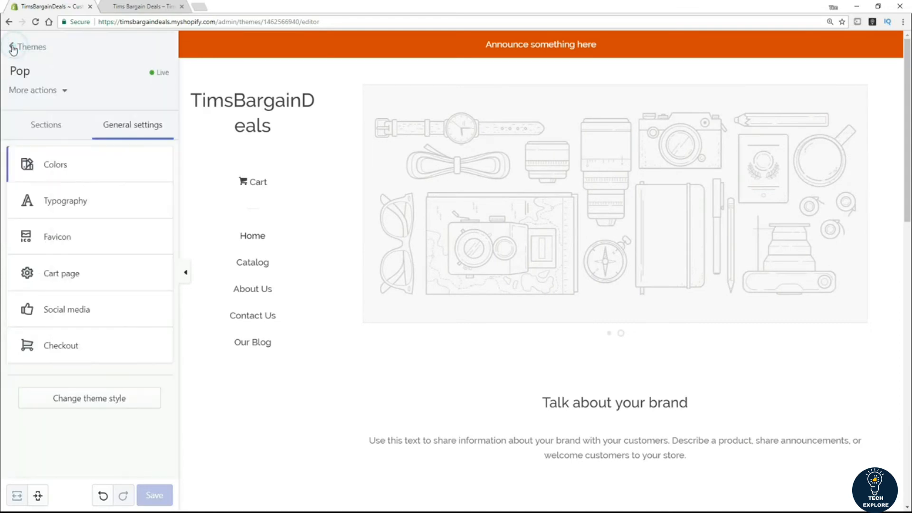
{"action": "left_click", "coordinate": [81, 206]}
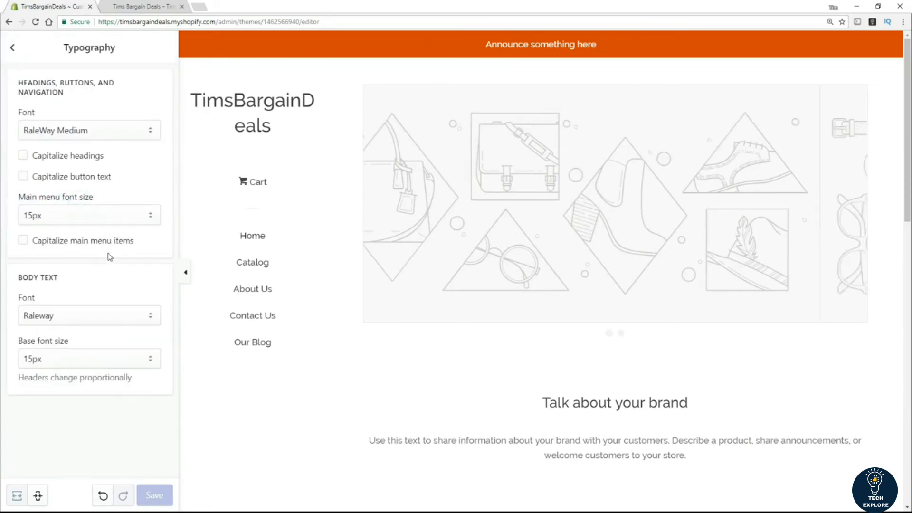
{"action": "left_click", "coordinate": [13, 48]}
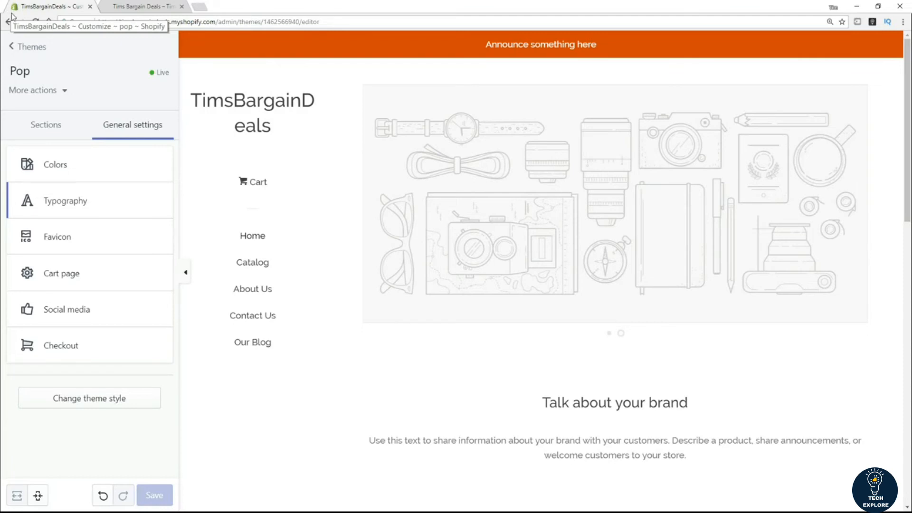
{"action": "left_click", "coordinate": [67, 236]}
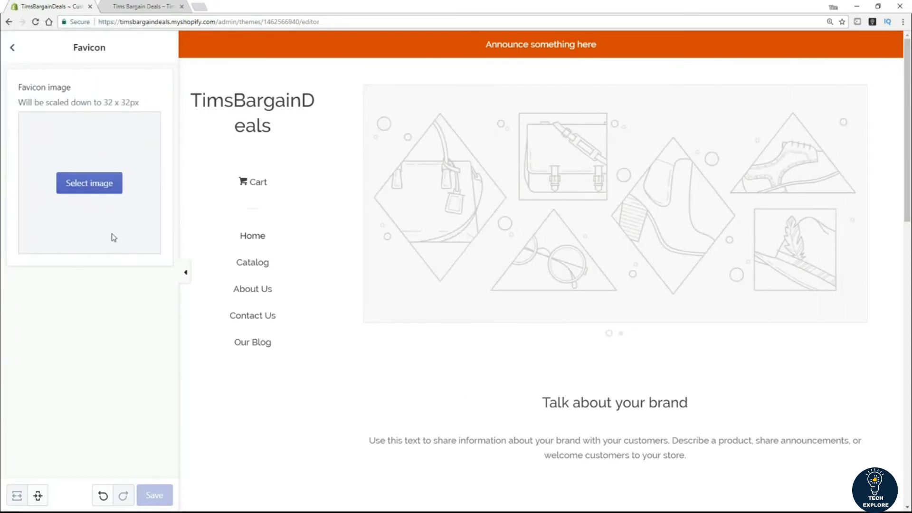
{"action": "left_click", "coordinate": [14, 49]}
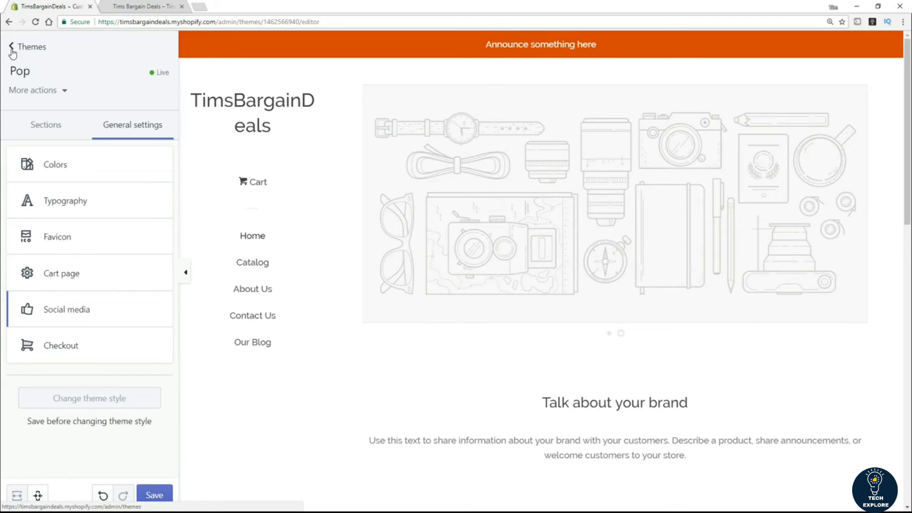
{"action": "left_click", "coordinate": [61, 90]}
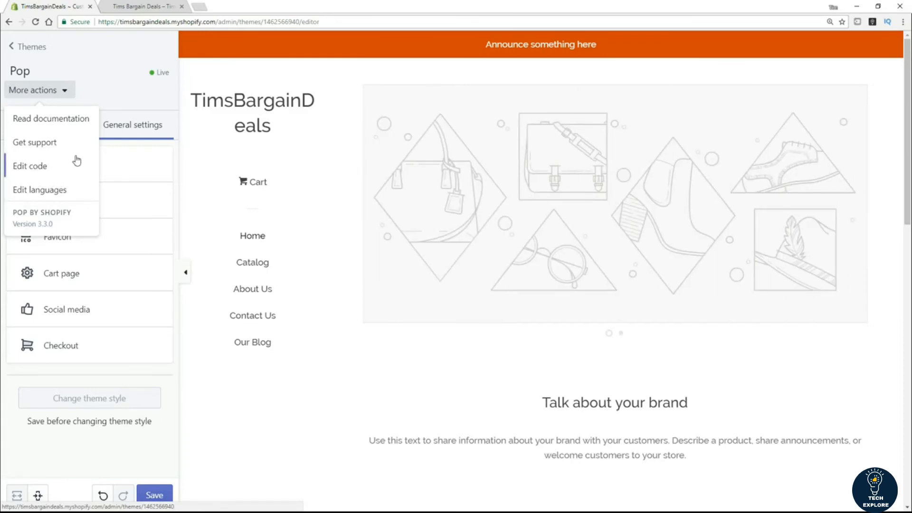
Step: Switch to Edit code, confirm leaving the theme editor, and open Layout/password.liquid
{"action": "left_click", "coordinate": [33, 170]}
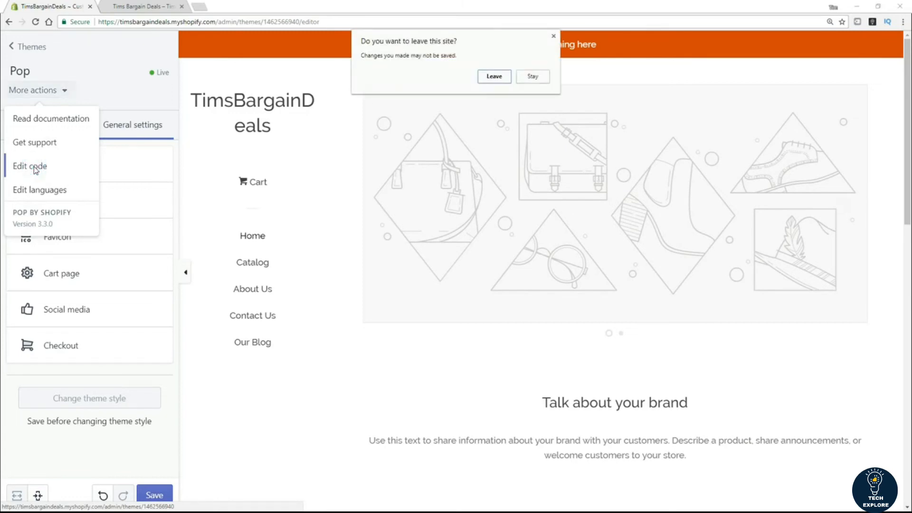
{"action": "left_click", "coordinate": [493, 77]}
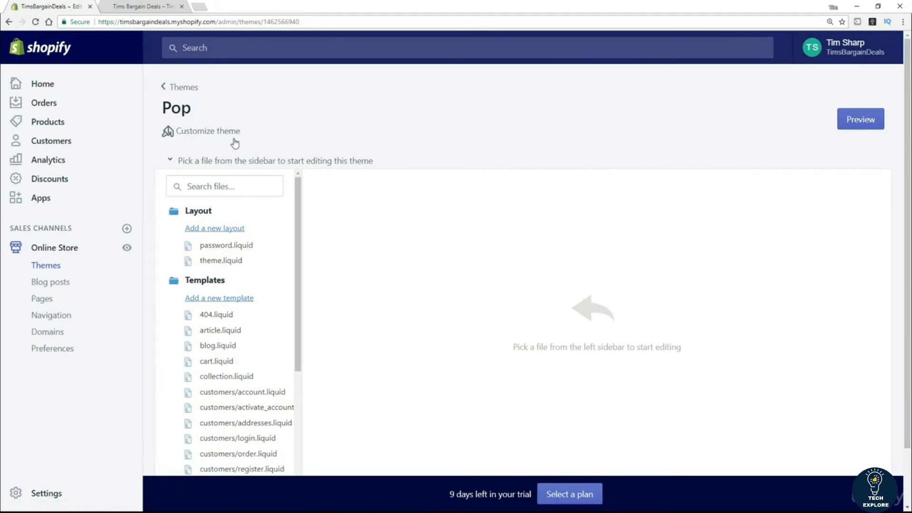
{"action": "left_click", "coordinate": [236, 246]}
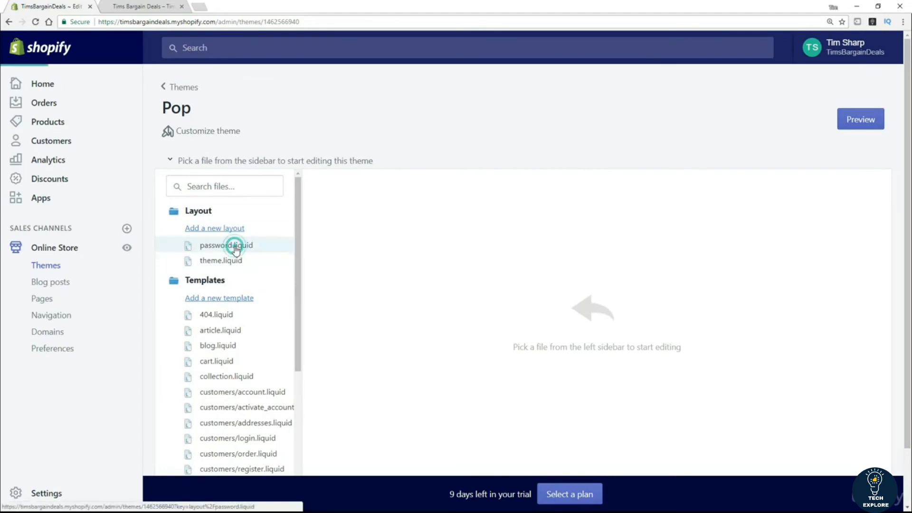
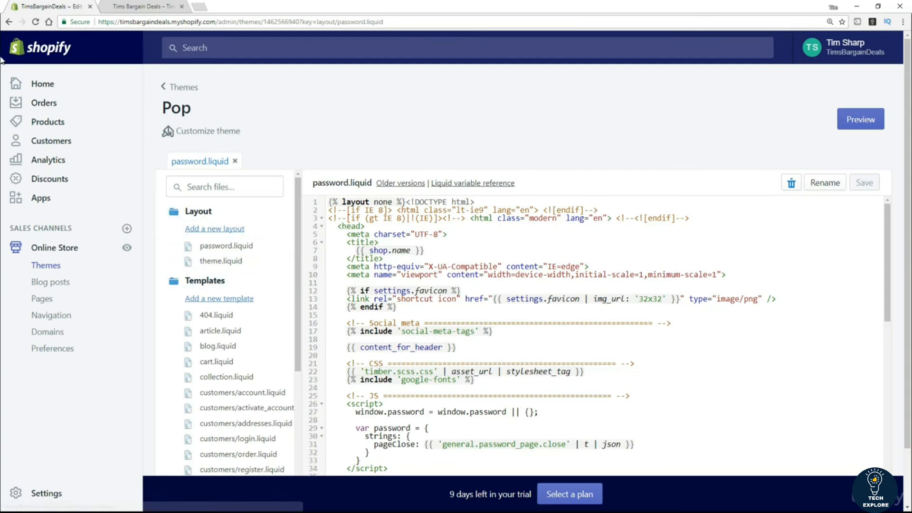
Step: Leave the password.liquid code and return to the Pop theme customizer
{"action": "left_click", "coordinate": [12, 27]}
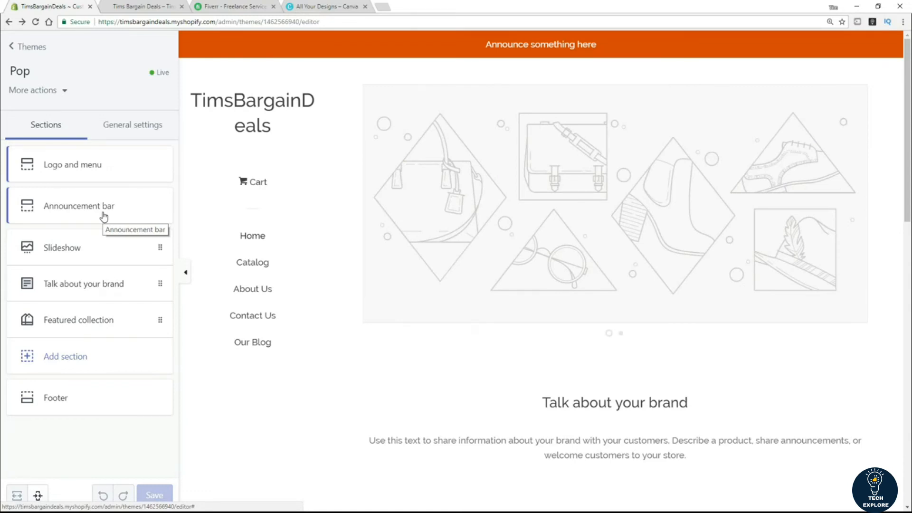
Step: Switch from the Shopify theme editor to the Fiverr homepage tab
{"action": "left_click", "coordinate": [216, 6]}
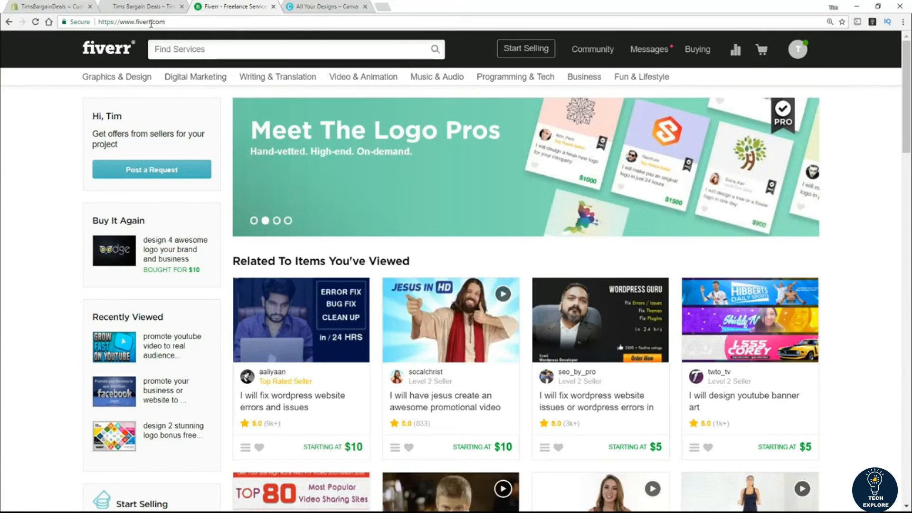
Step: Search Fiverr for 'logo design', skim the listings, then move to the Canva designs tab
{"action": "left_click", "coordinate": [173, 52]}
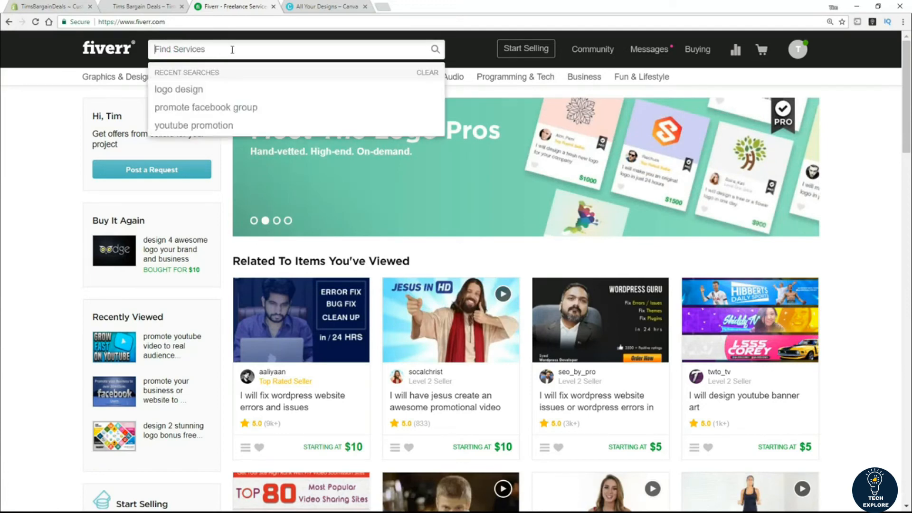
{"action": "type", "text": "logo de"}
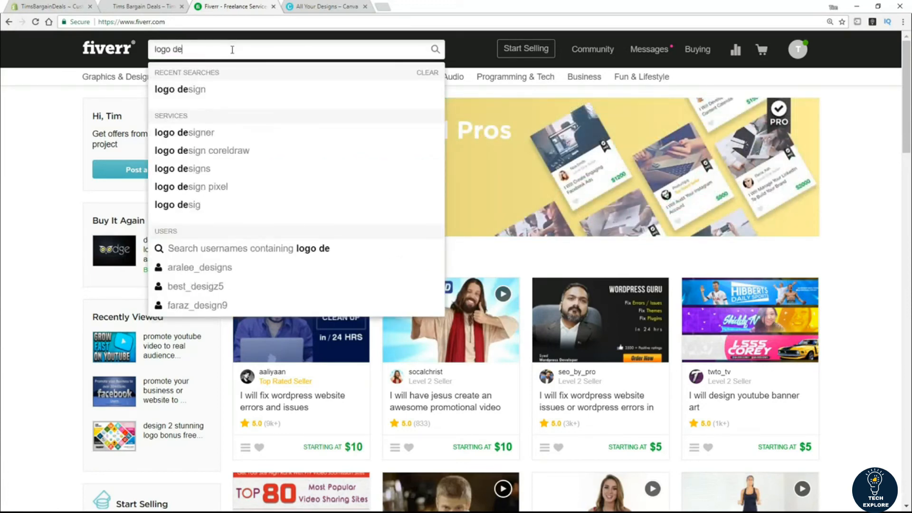
{"action": "type", "text": "sign"}
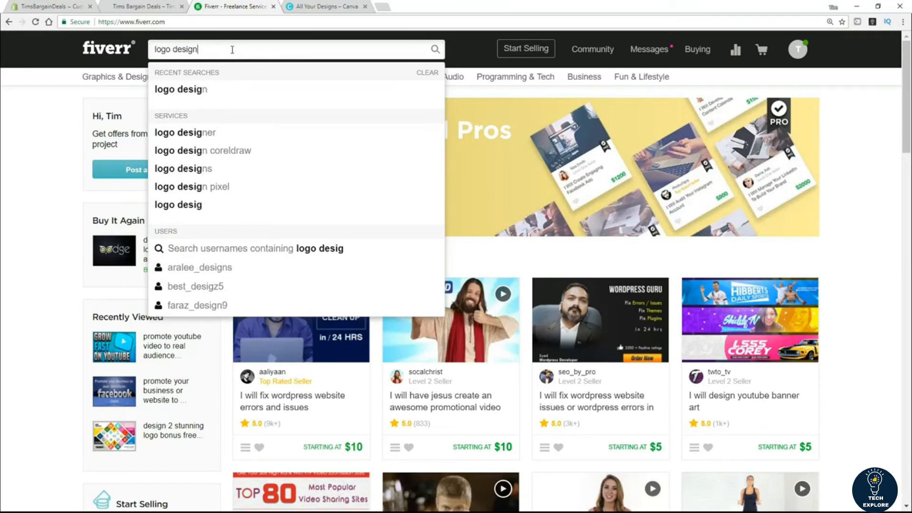
{"action": "key", "text": "Return"}
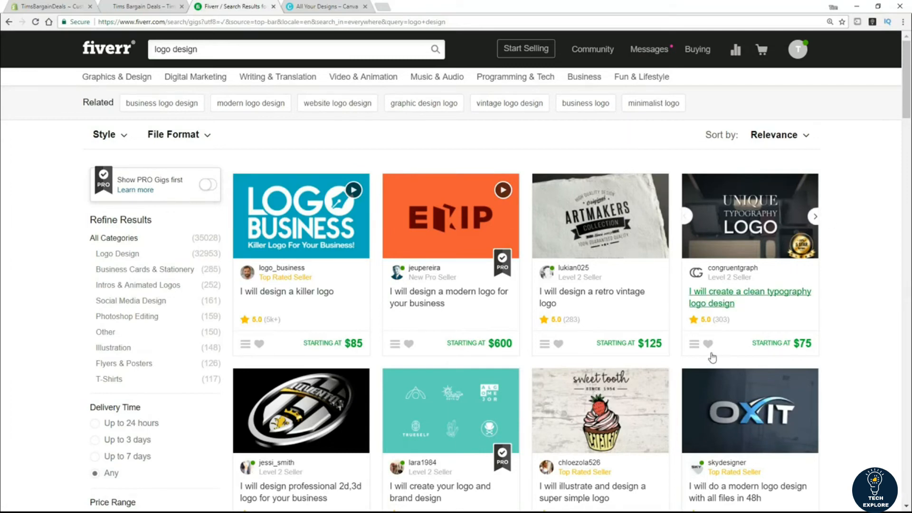
{"action": "scroll", "coordinate": [737, 335], "scroll_direction": "down", "scroll_amount": 2}
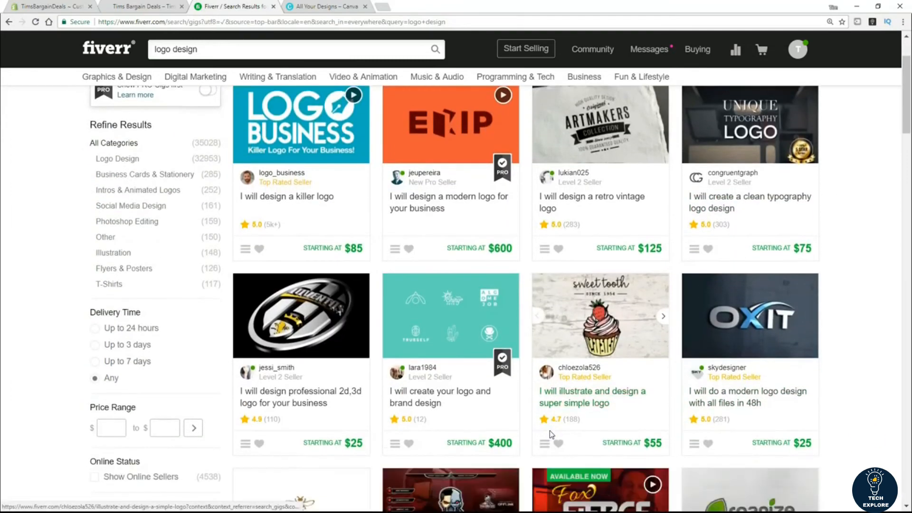
{"action": "scroll", "coordinate": [551, 434], "scroll_direction": "up", "scroll_amount": 2}
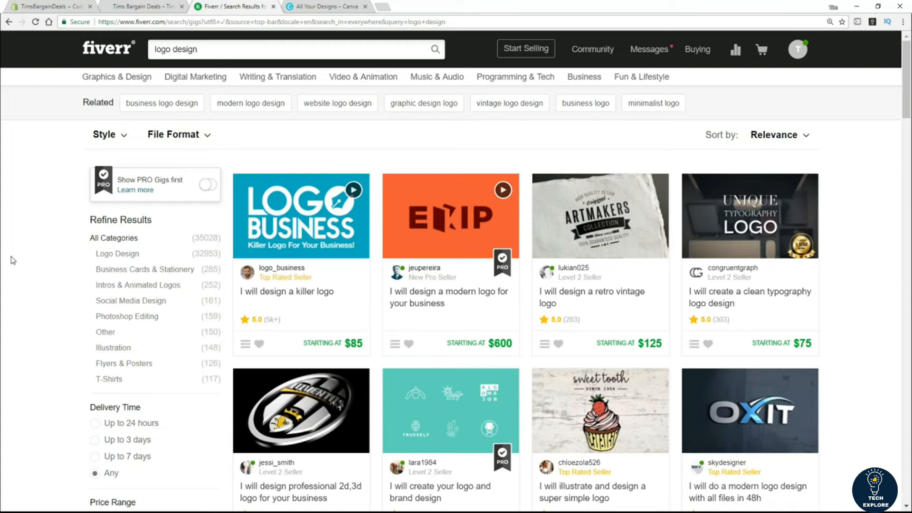
{"action": "left_click", "coordinate": [314, 6]}
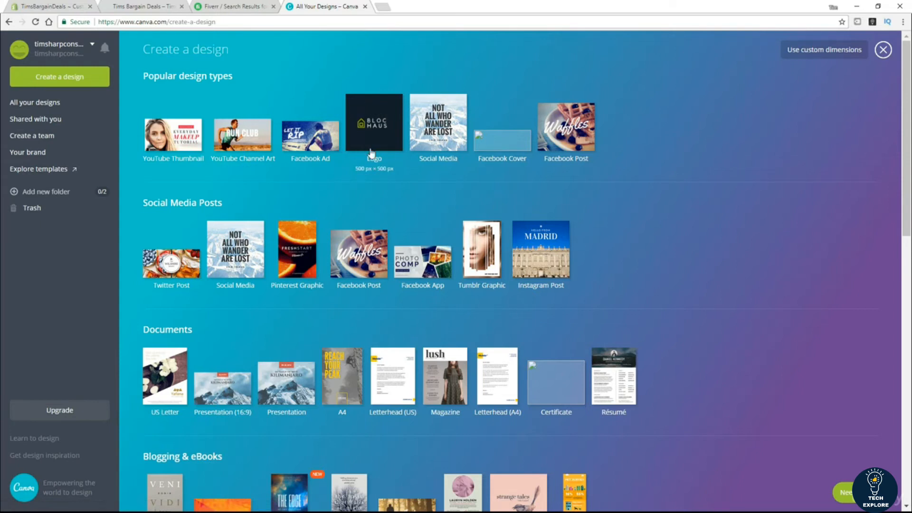
Step: Create a new 500 × 500 px Canva logo and browse its Elements and Layouts panels
{"action": "left_click", "coordinate": [375, 134]}
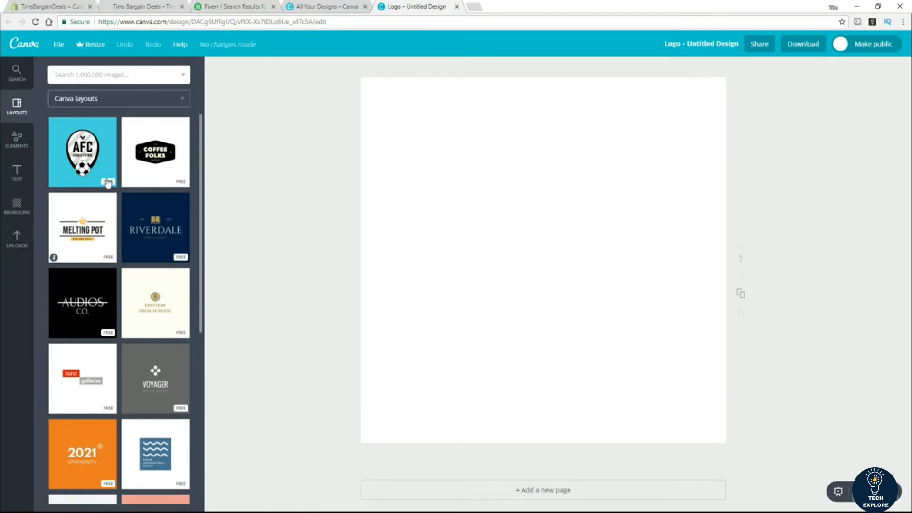
{"action": "left_click", "coordinate": [18, 139]}
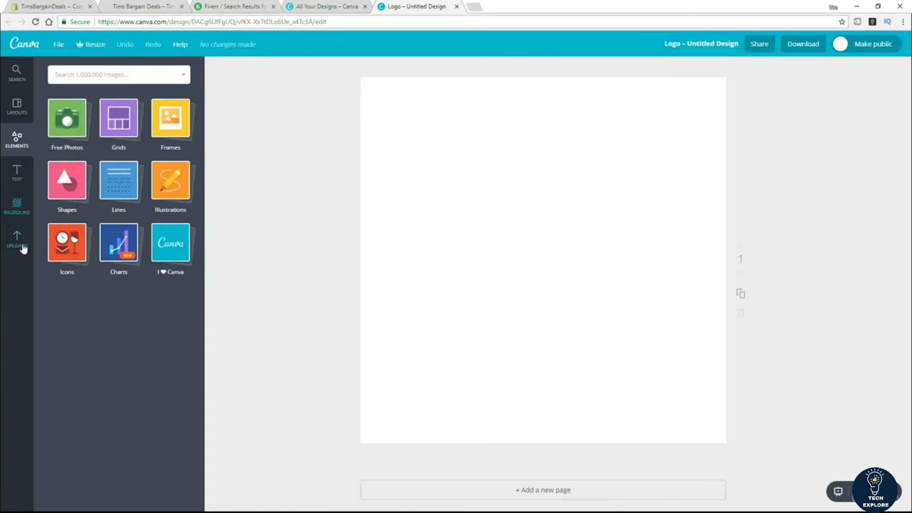
{"action": "left_click", "coordinate": [15, 118]}
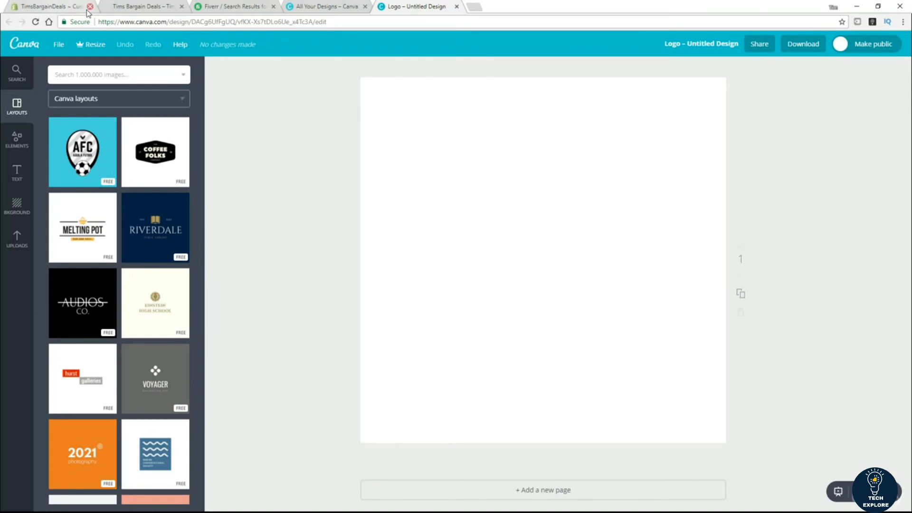
Step: Set the DogAdorer image as the Pop theme's custom logo, save, and return to Themes
{"action": "left_click", "coordinate": [57, 13]}
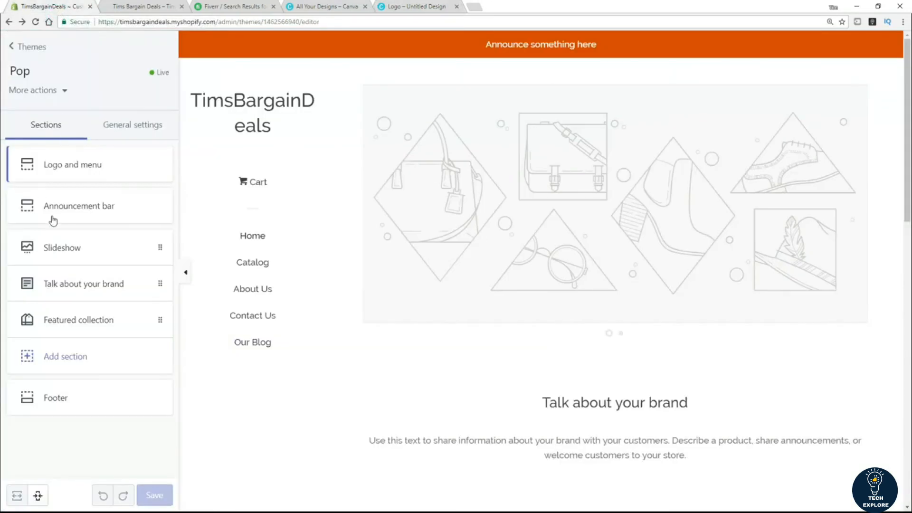
{"action": "left_click", "coordinate": [46, 165]}
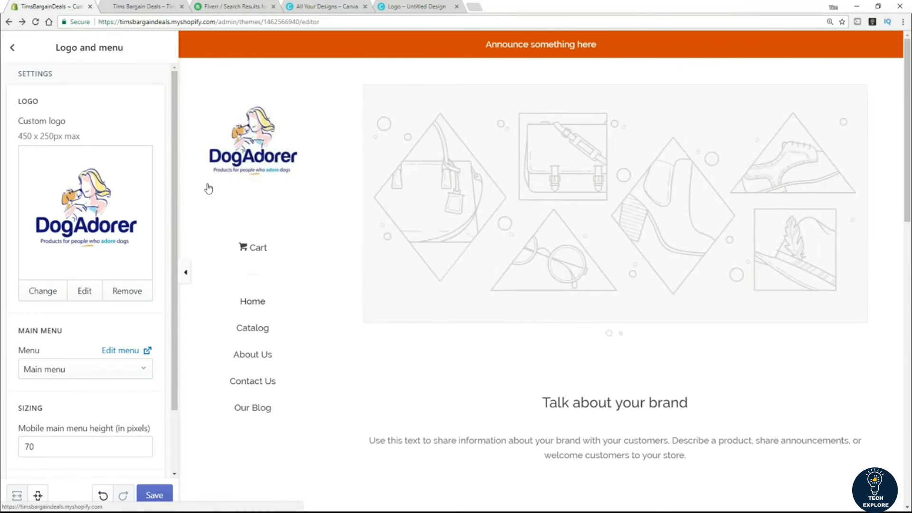
{"action": "scroll", "coordinate": [209, 190], "scroll_direction": "down", "scroll_amount": 2}
{"action": "scroll", "coordinate": [110, 238], "scroll_direction": "down", "scroll_amount": 1}
{"action": "scroll", "coordinate": [145, 270], "scroll_direction": "down", "scroll_amount": 1}
{"action": "left_click", "coordinate": [158, 496]}
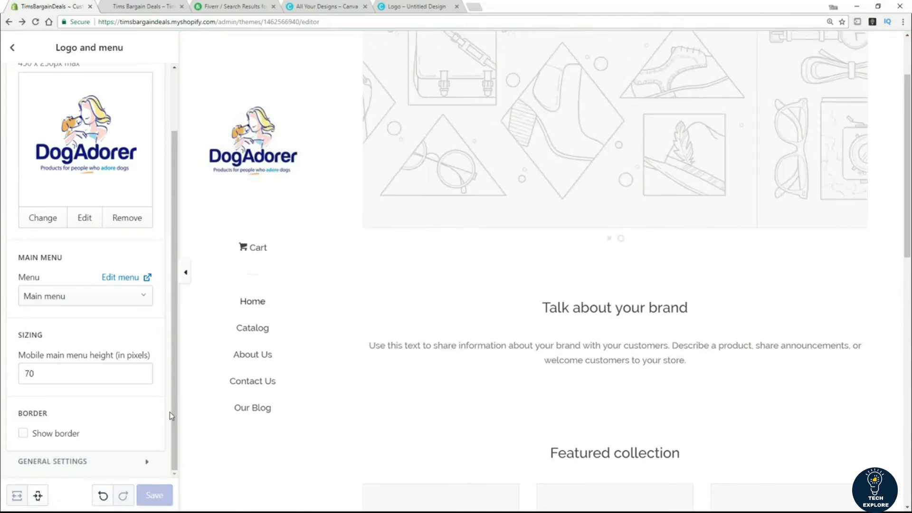
{"action": "left_click", "coordinate": [12, 48]}
{"action": "left_click", "coordinate": [13, 50]}
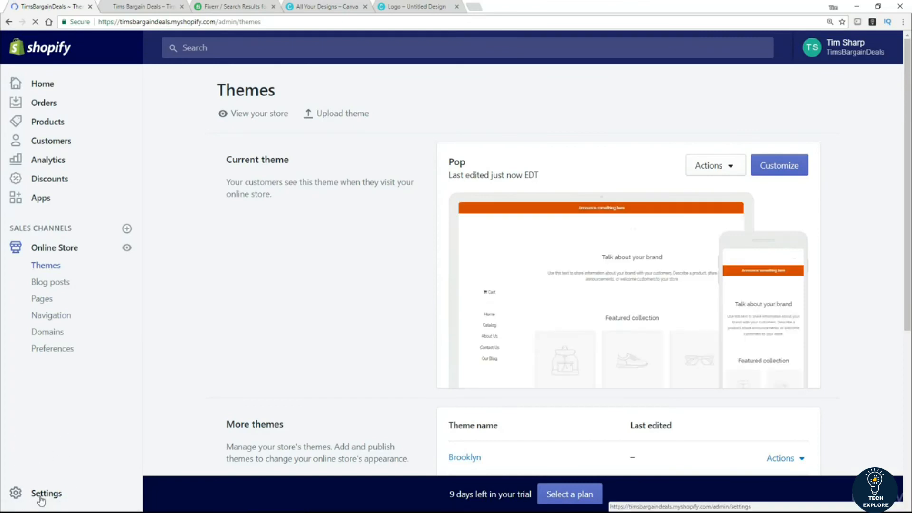
Step: Review the store's uploaded files under Settings > Files
{"action": "left_click", "coordinate": [41, 498]}
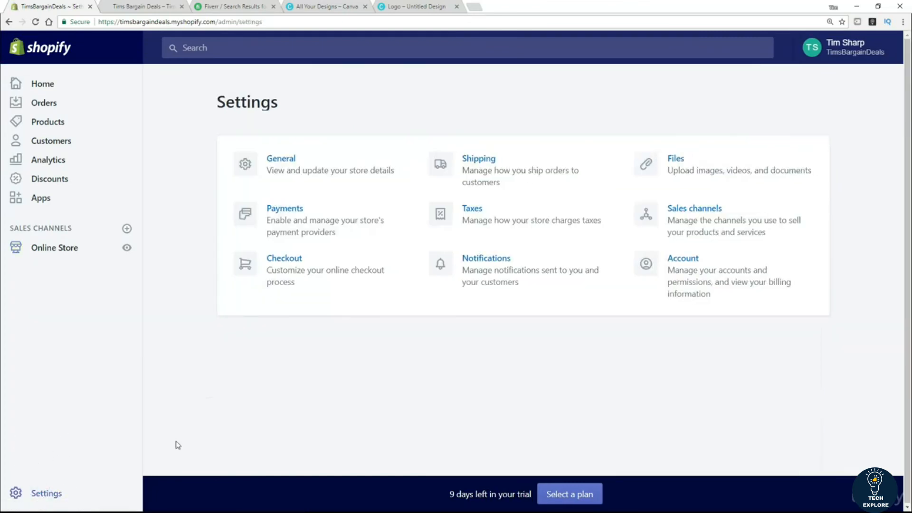
{"action": "left_click", "coordinate": [679, 166]}
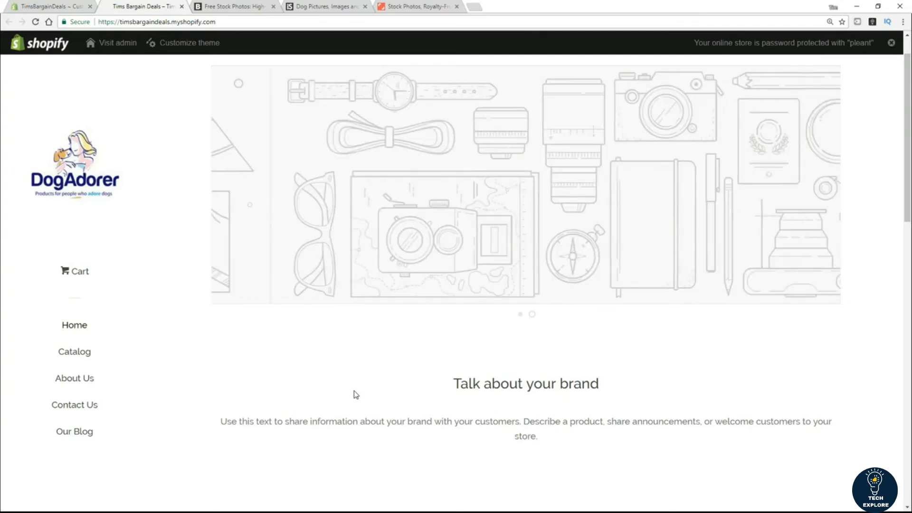
Step: Back in the theme editor, open the Slideshow section's settings
{"action": "left_click", "coordinate": [51, 7]}
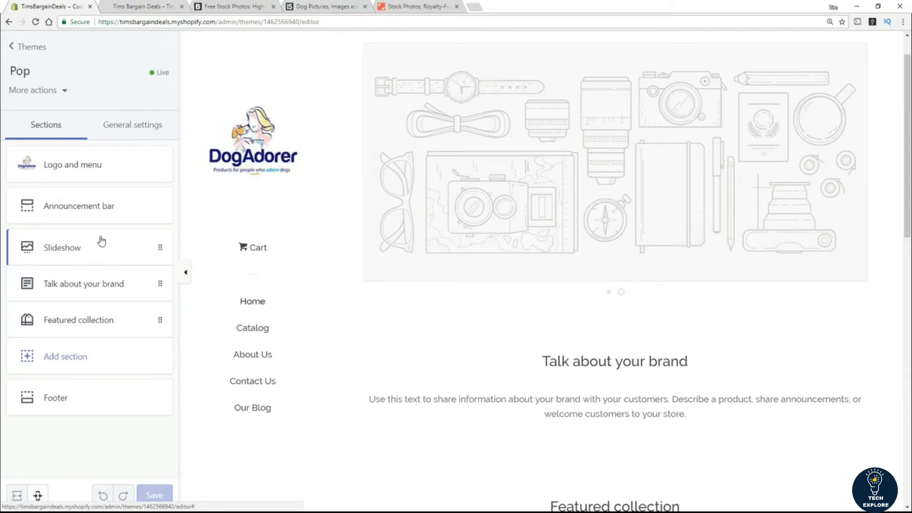
{"action": "left_click", "coordinate": [79, 249]}
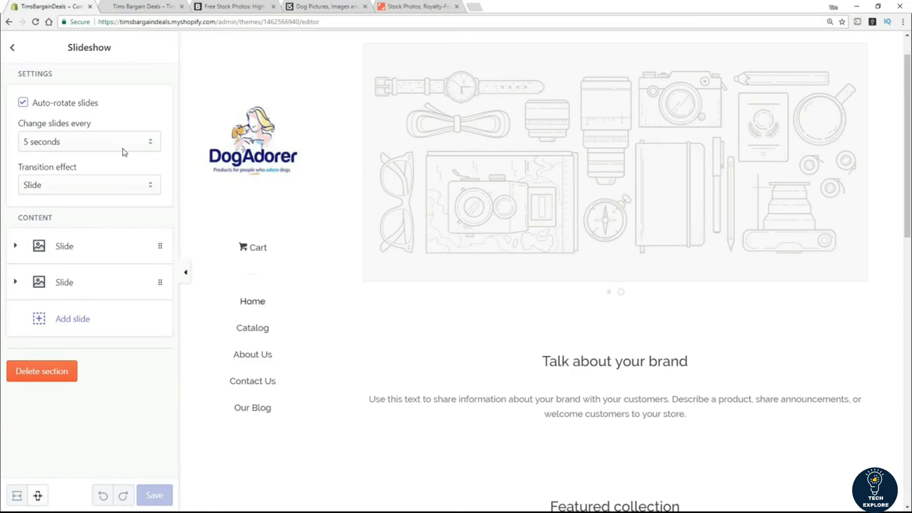
{"action": "left_click", "coordinate": [96, 187]}
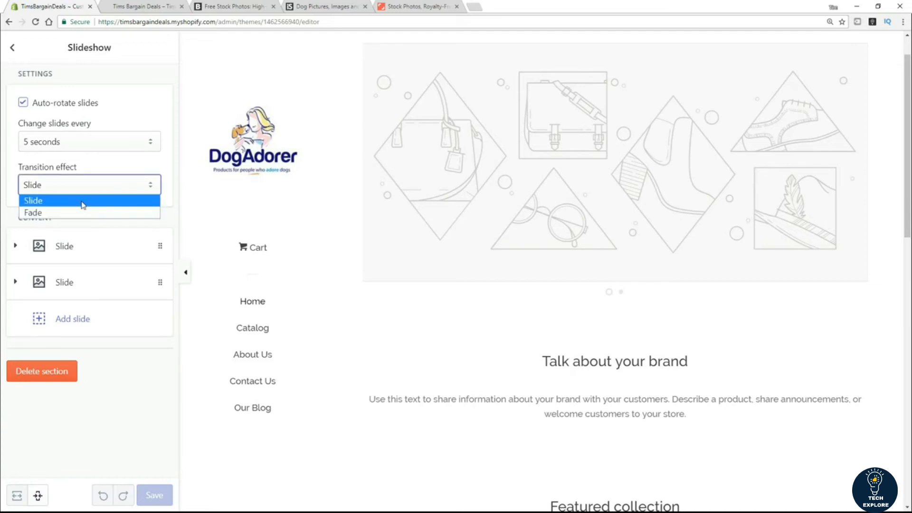
{"action": "left_click", "coordinate": [140, 119]}
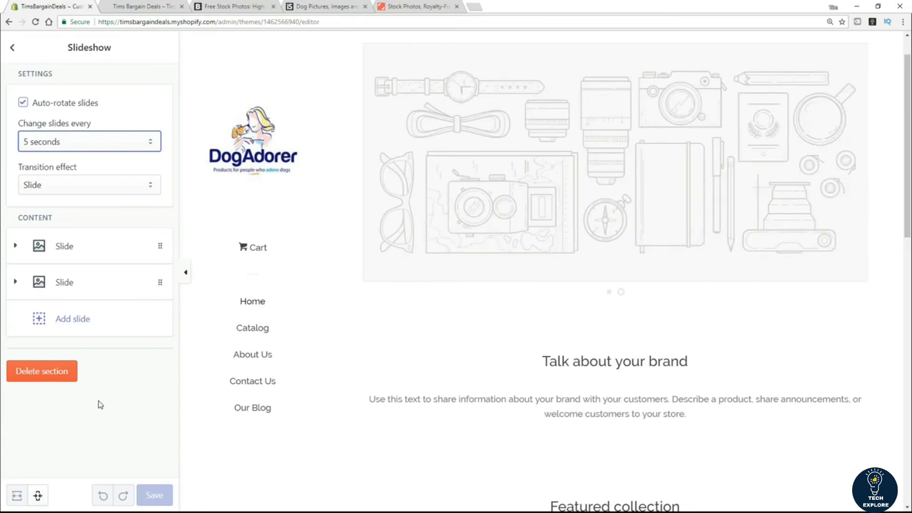
Step: Delete the empty second slide, then switch to the Burst stock photo site
{"action": "left_click", "coordinate": [160, 284]}
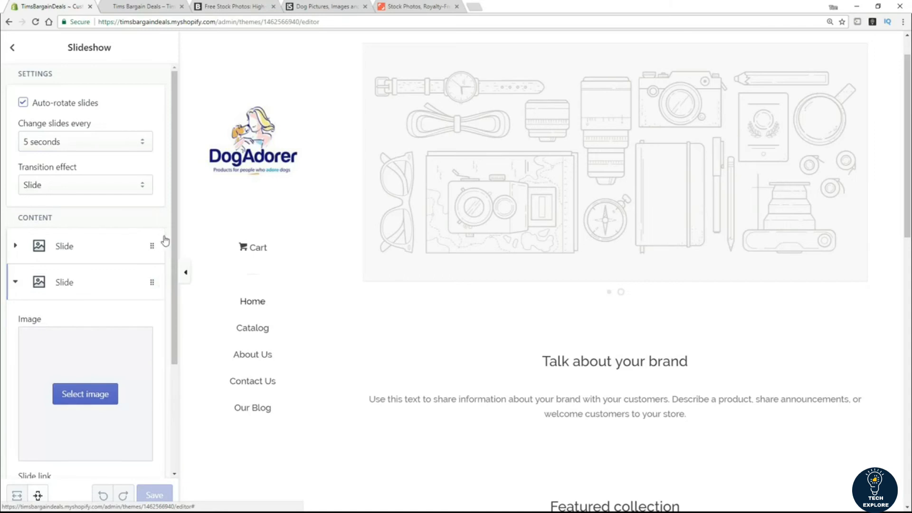
{"action": "left_click_drag", "start_coordinate": [175, 235], "coordinate": [187, 360]}
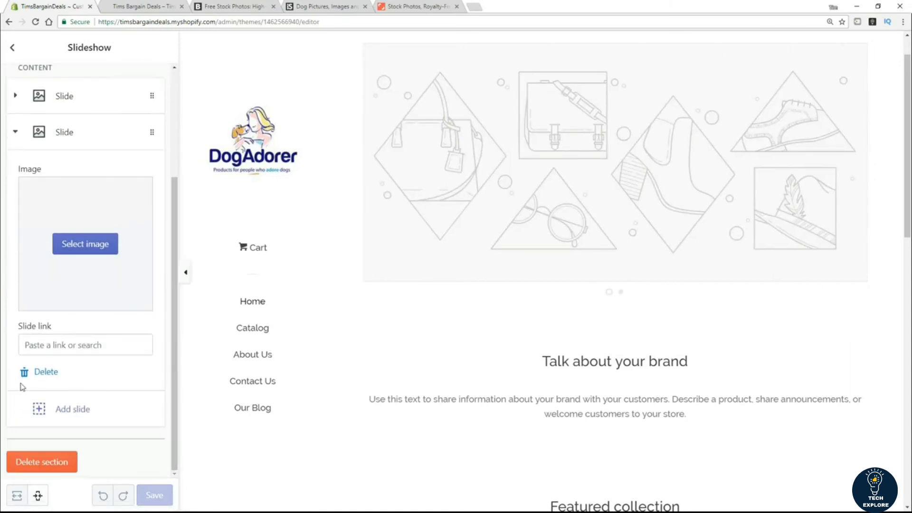
{"action": "left_click", "coordinate": [35, 377]}
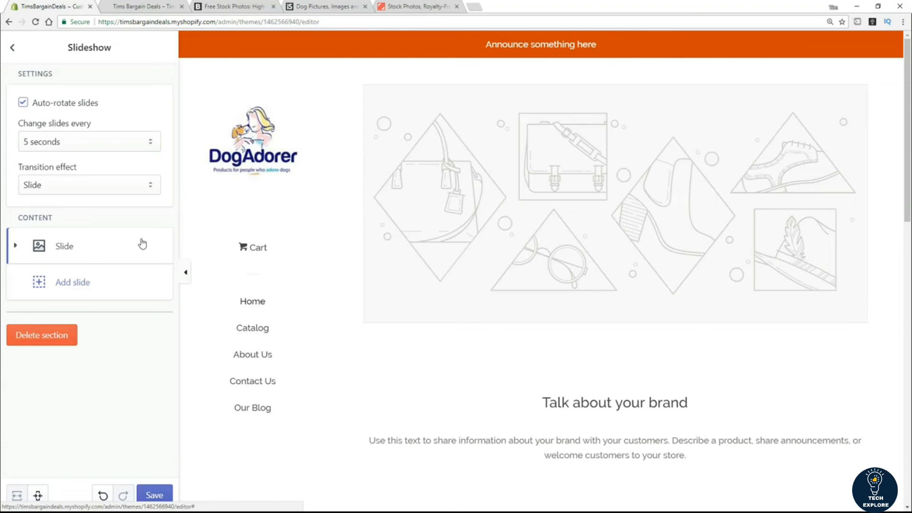
{"action": "left_click", "coordinate": [246, 10]}
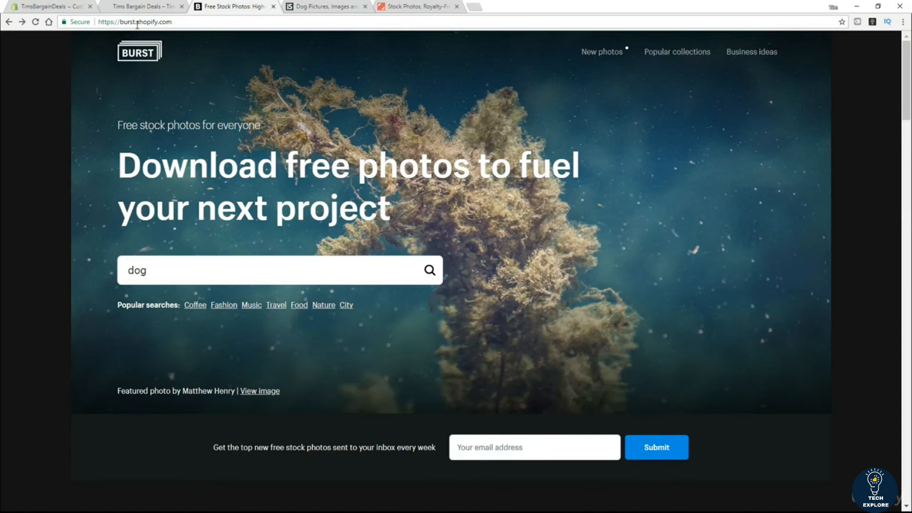
Step: Search Burst for 'dog' photos and browse them, then check the iStock and Shutterstock tabs
{"action": "left_click", "coordinate": [155, 273]}
{"action": "left_click", "coordinate": [431, 271]}
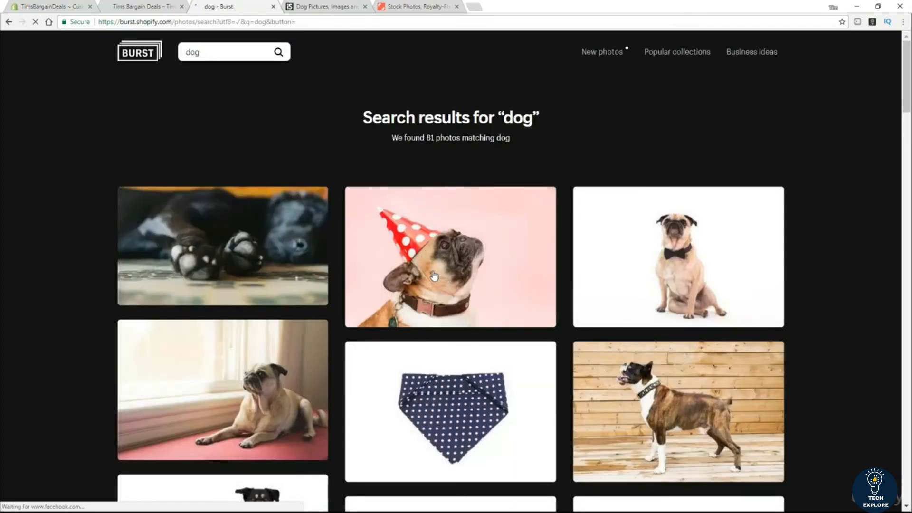
{"action": "scroll", "coordinate": [35, 285], "scroll_direction": "down", "scroll_amount": 3}
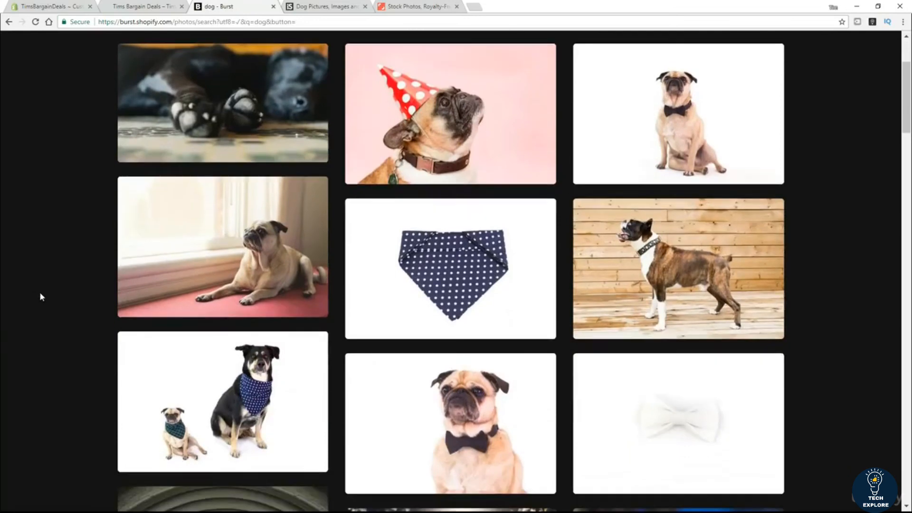
{"action": "scroll", "coordinate": [41, 296], "scroll_direction": "down", "scroll_amount": 7}
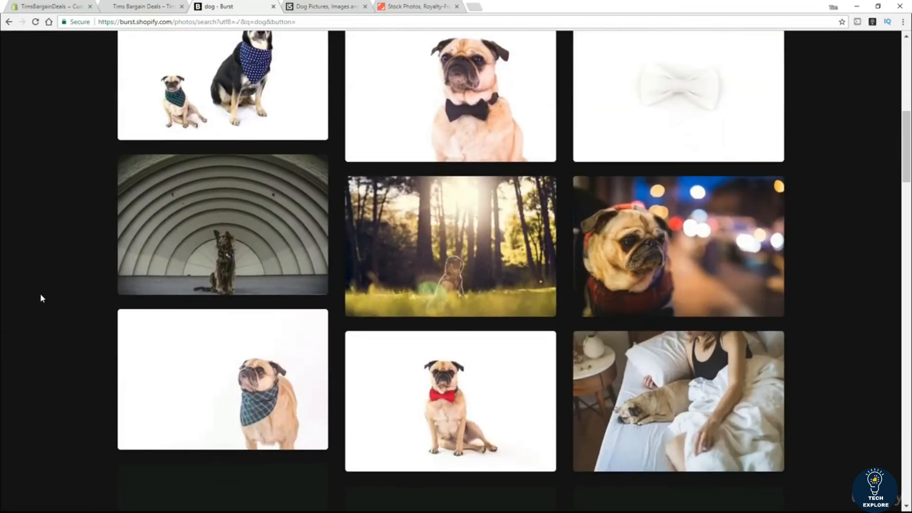
{"action": "scroll", "coordinate": [41, 298], "scroll_direction": "up", "scroll_amount": 10}
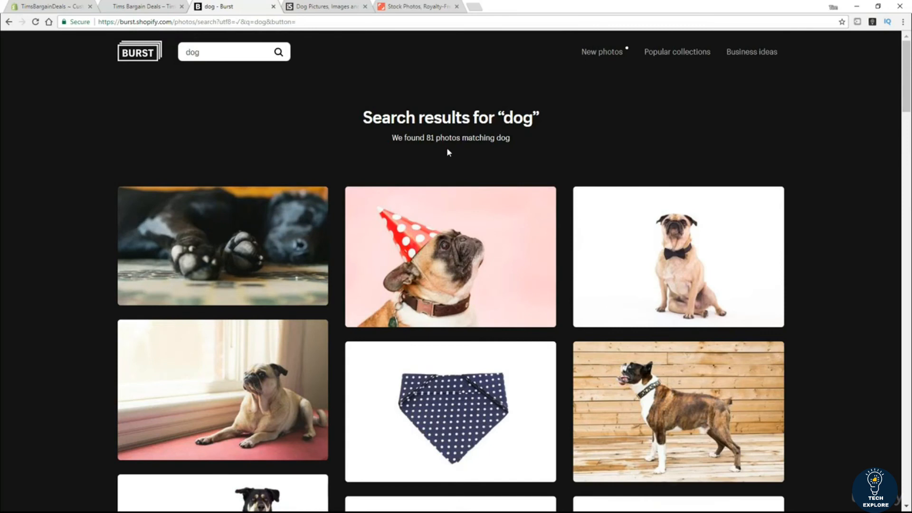
{"action": "mouse_move", "coordinate": [473, 189]}
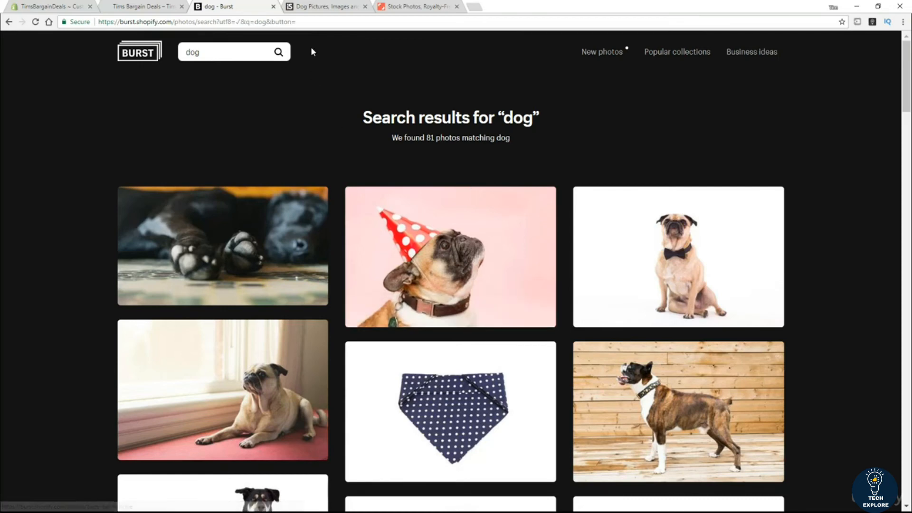
{"action": "left_click", "coordinate": [322, 8]}
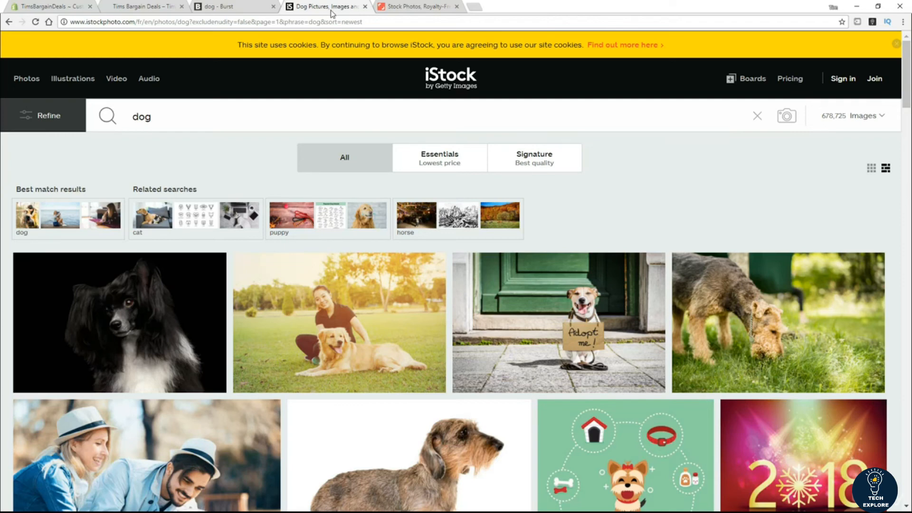
{"action": "left_click", "coordinate": [403, 8]}
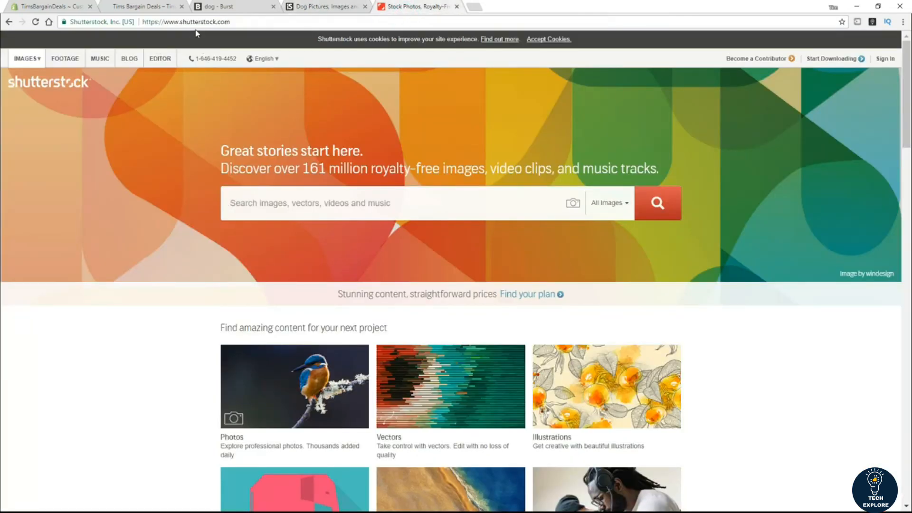
Step: Search Shutterstock for 'dog', bringing up 1,388,255 stock images
{"action": "left_click", "coordinate": [181, 22]}
{"action": "double_click", "coordinate": [181, 21]}
{"action": "left_click", "coordinate": [314, 203]}
{"action": "type", "text": "dog"}
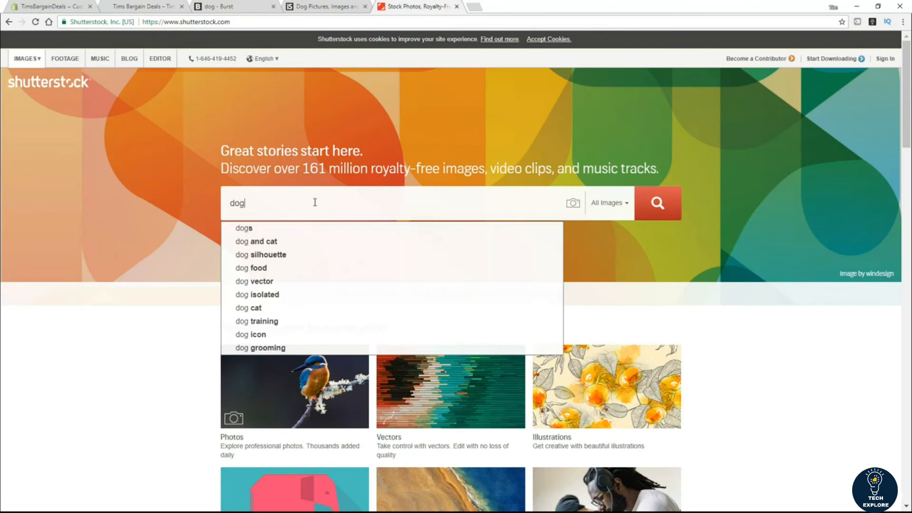
{"action": "left_click", "coordinate": [656, 204]}
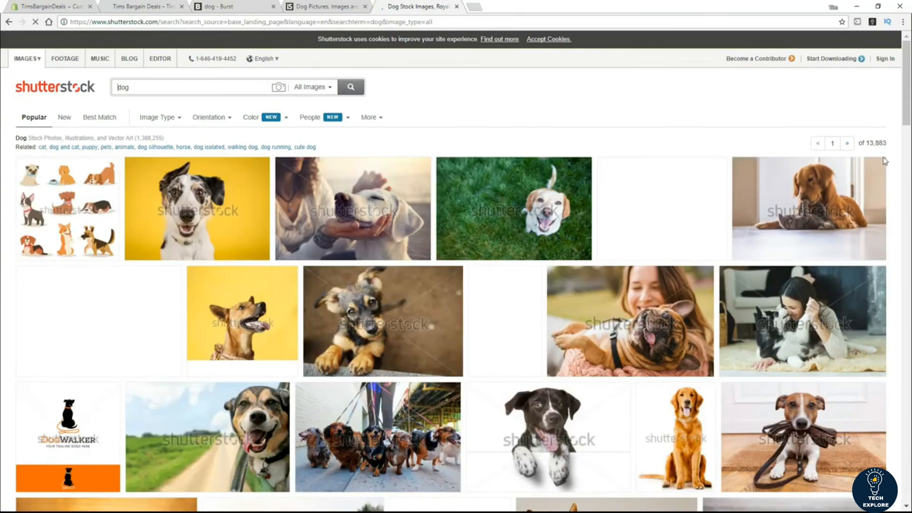
{"action": "mouse_move", "coordinate": [605, 179]}
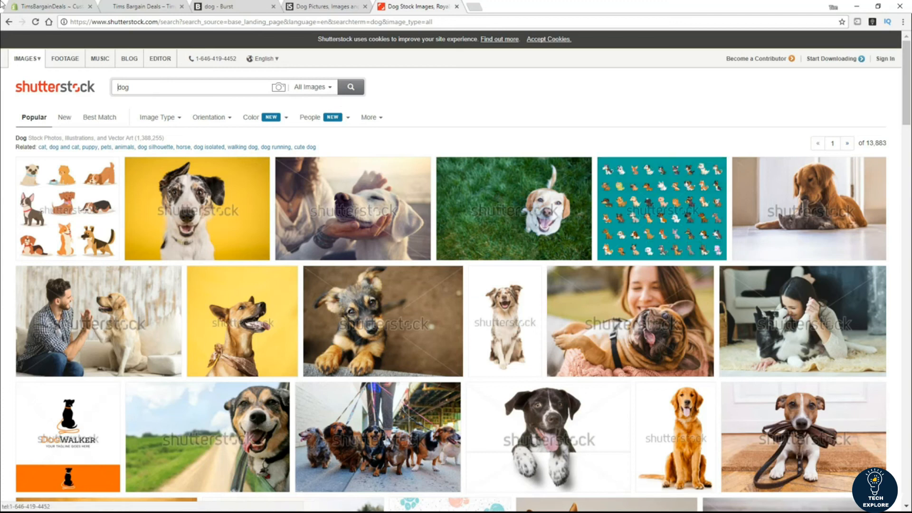
Step: Set the woman-hugging-a-dog photo from the Library as the slideshow slide's image
{"action": "left_click", "coordinate": [22, 7]}
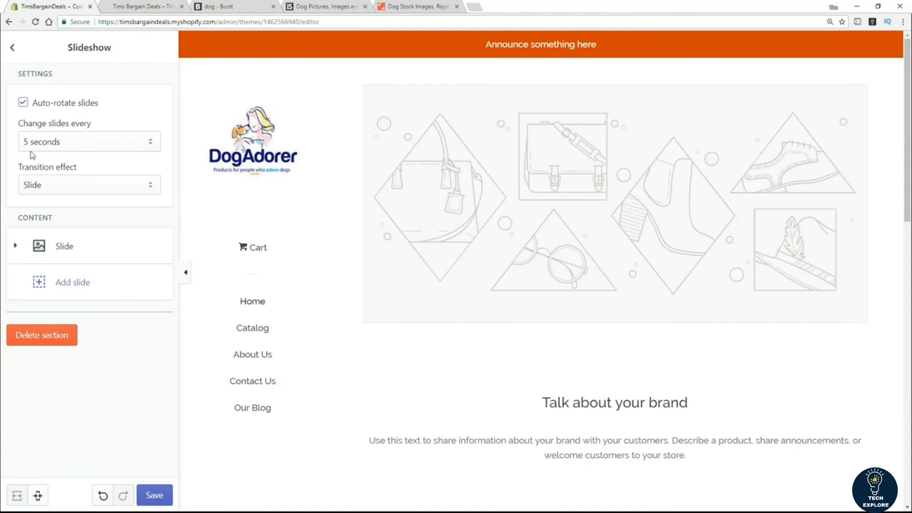
{"action": "left_click", "coordinate": [85, 251]}
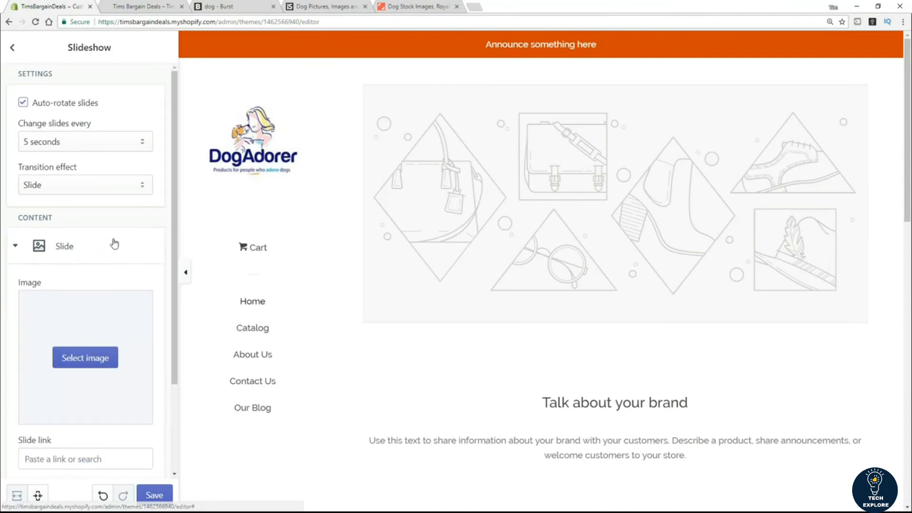
{"action": "left_click_drag", "start_coordinate": [180, 185], "coordinate": [182, 240]}
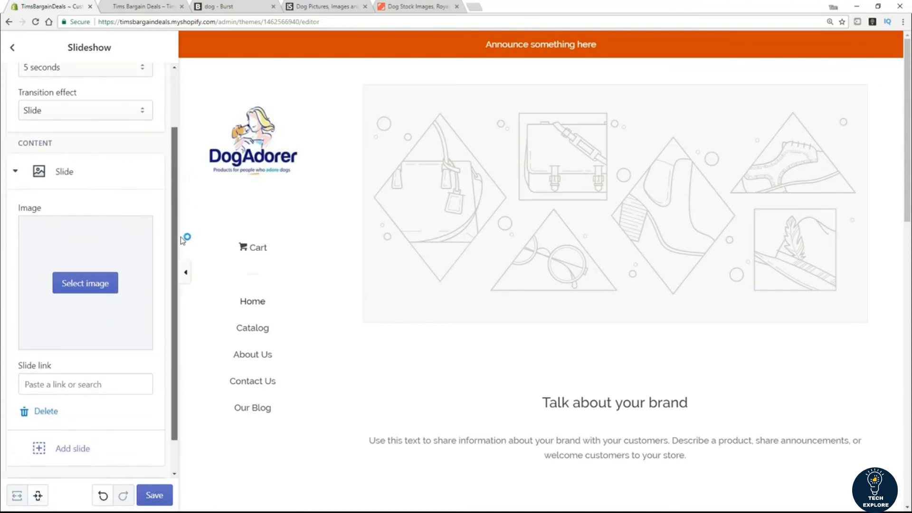
{"action": "left_click", "coordinate": [97, 287]}
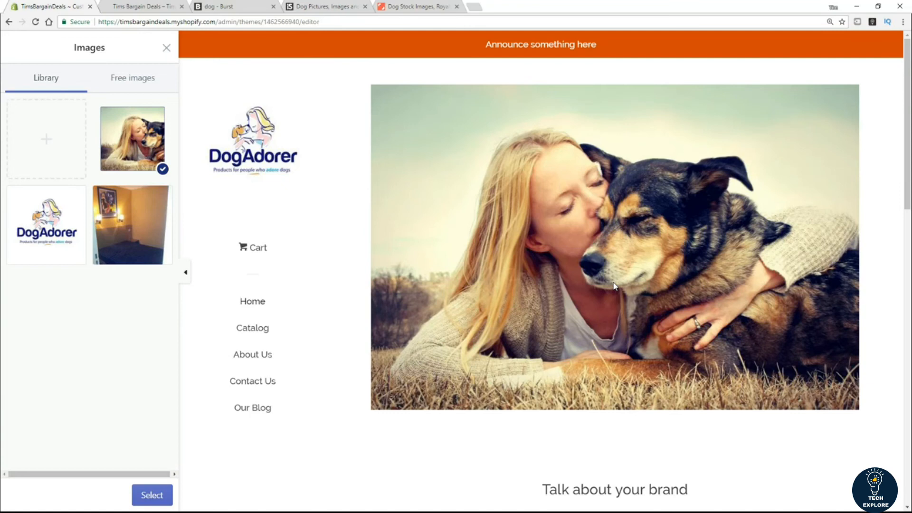
{"action": "left_click", "coordinate": [145, 496]}
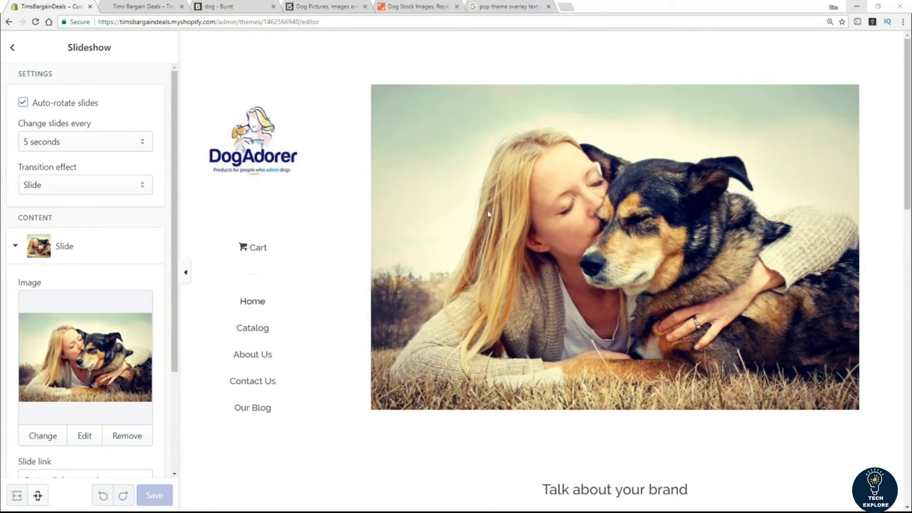
Step: Scroll the live storefront homepage to check the new dog slideshow photo
{"action": "left_click", "coordinate": [121, 10]}
{"action": "scroll", "coordinate": [226, 167], "scroll_direction": "down", "scroll_amount": 5}
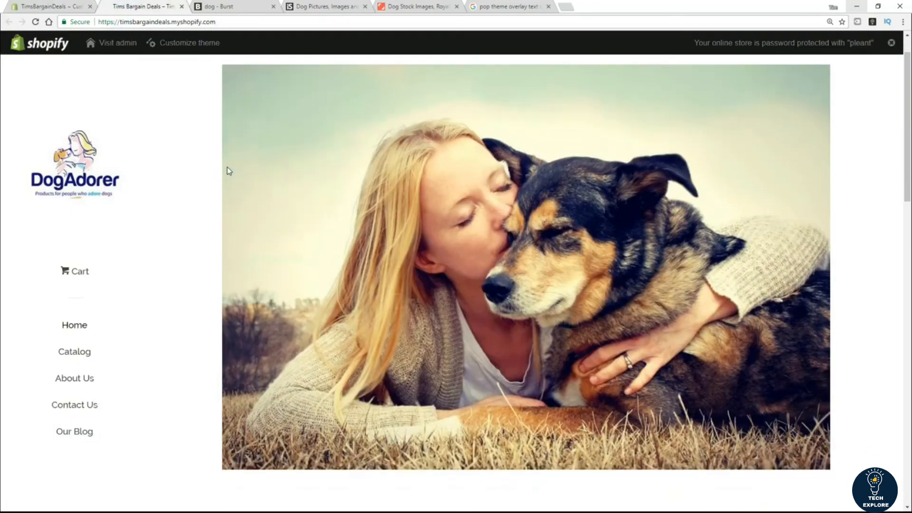
{"action": "scroll", "coordinate": [266, 236], "scroll_direction": "up", "scroll_amount": 5}
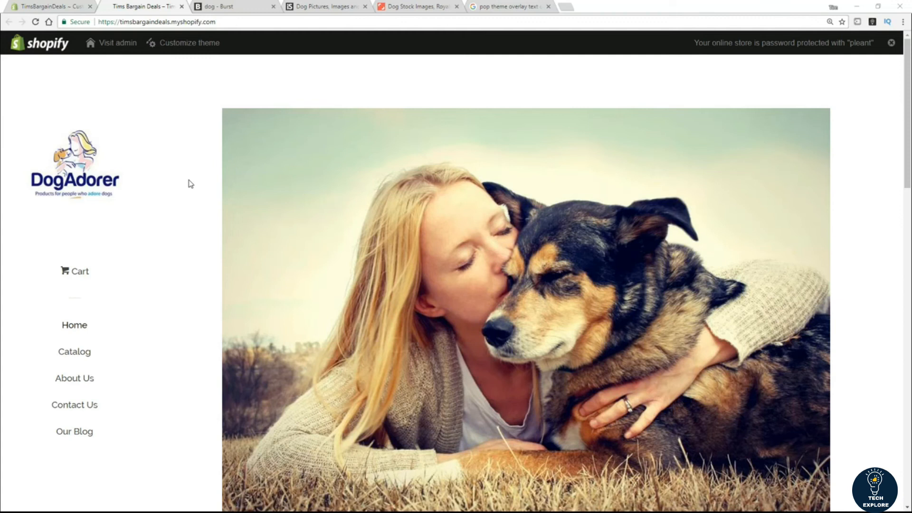
{"action": "scroll", "coordinate": [392, 249], "scroll_direction": "down", "scroll_amount": 1}
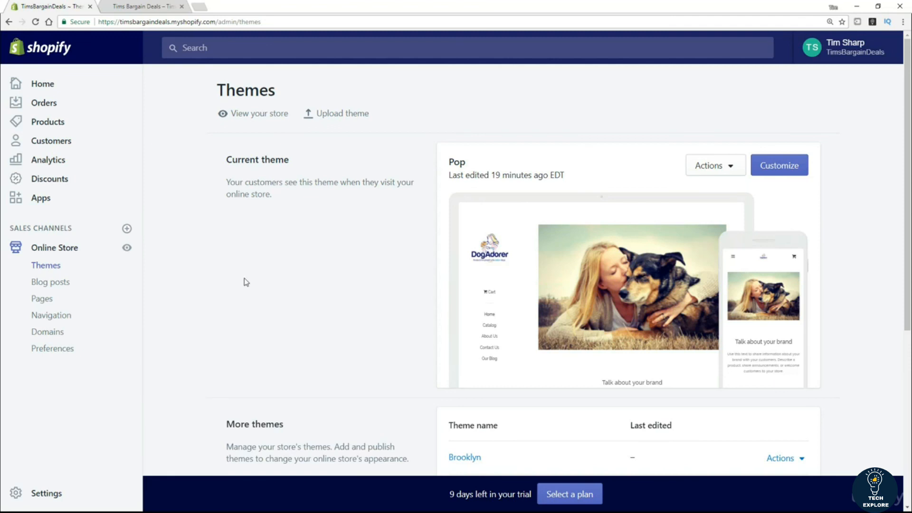
Step: Publish the Brooklyn theme from its Actions menu so it replaces Pop as the live theme
{"action": "scroll", "coordinate": [359, 285], "scroll_direction": "down", "scroll_amount": 1}
{"action": "scroll", "coordinate": [359, 283], "scroll_direction": "down", "scroll_amount": 2}
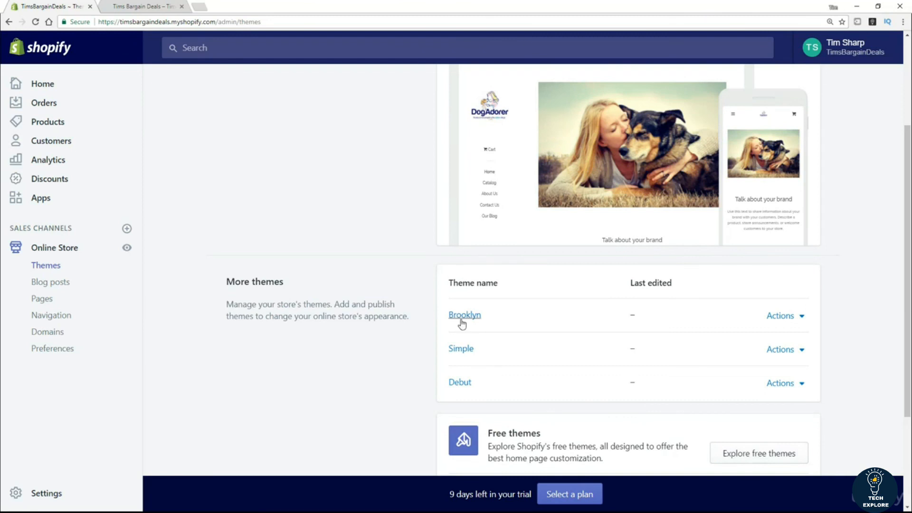
{"action": "left_click", "coordinate": [802, 323]}
{"action": "left_click", "coordinate": [730, 137]}
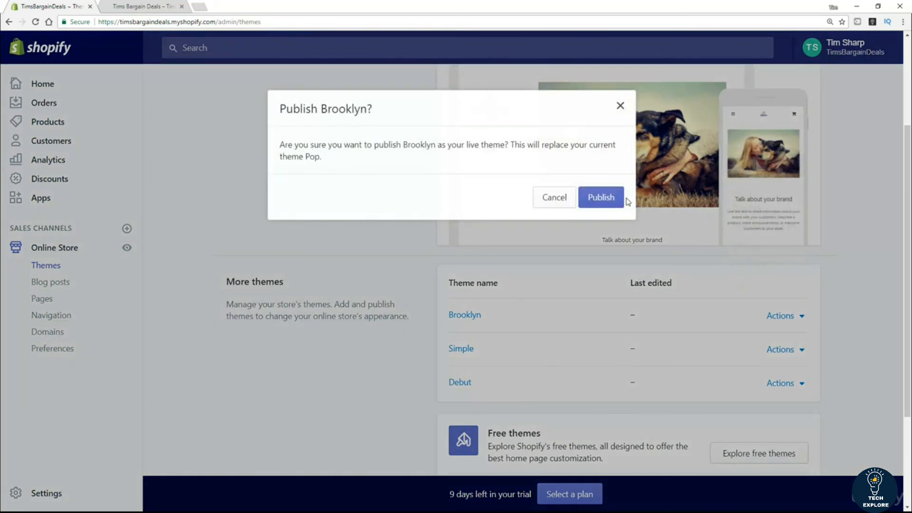
{"action": "left_click", "coordinate": [608, 203]}
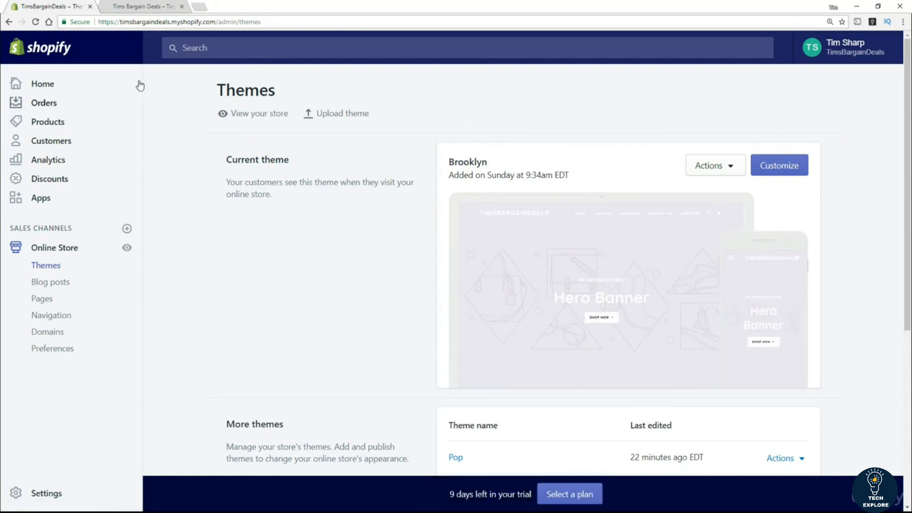
Step: Reload the storefront to see Brooklyn's Hero Banner homepage, then return to the admin Themes page
{"action": "left_click", "coordinate": [152, 10]}
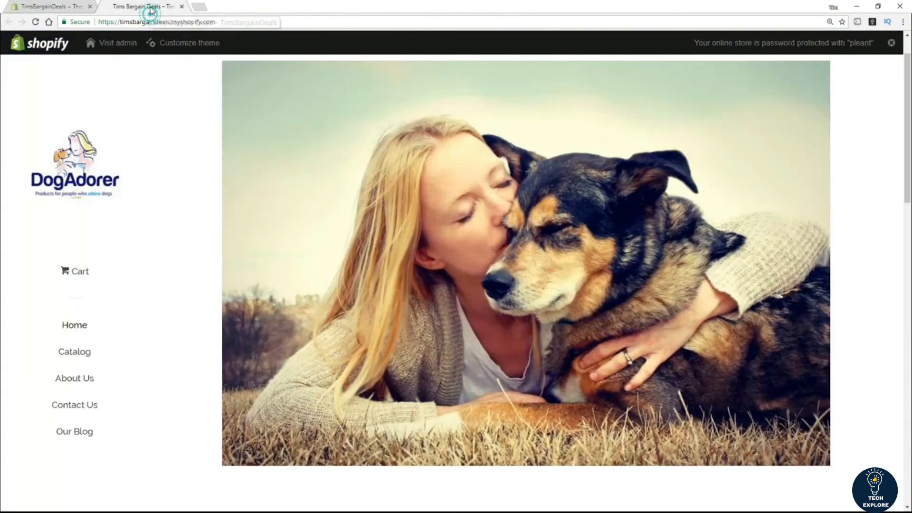
{"action": "left_click", "coordinate": [37, 23]}
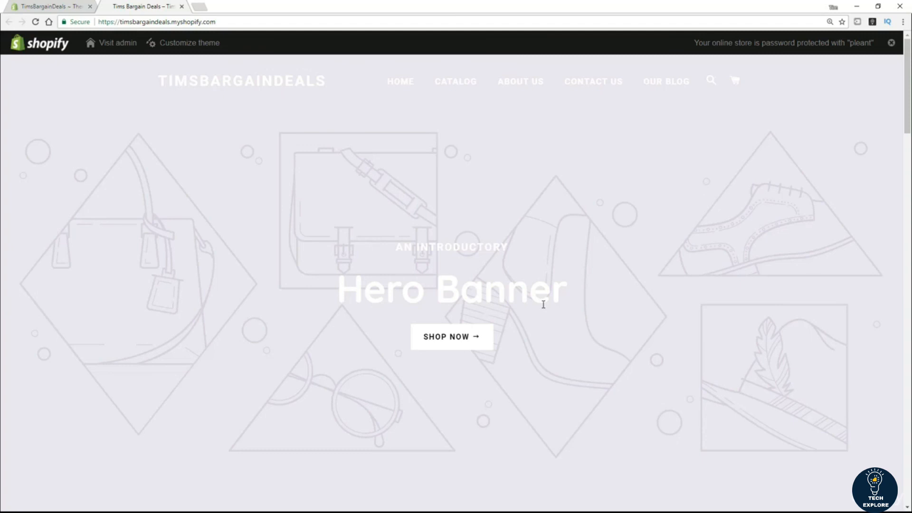
{"action": "left_click", "coordinate": [40, 7]}
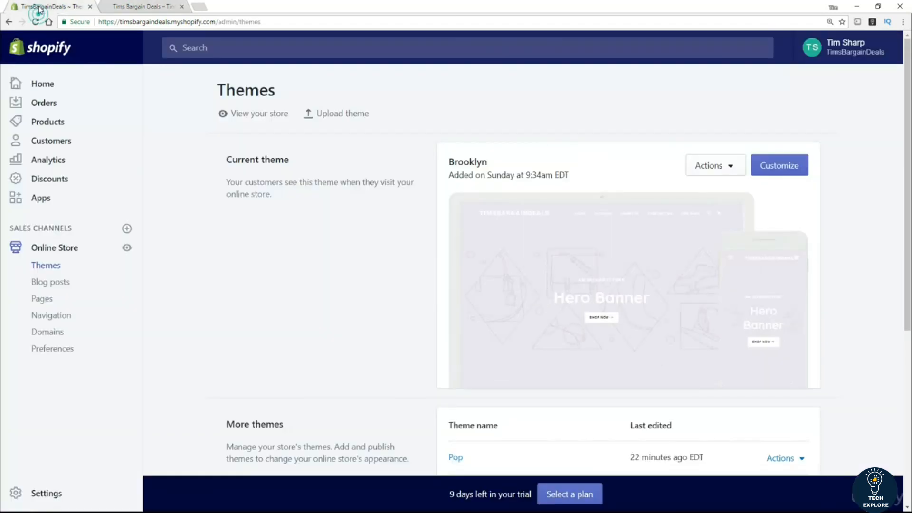
Step: Customize the live Brooklyn theme from the Themes page
{"action": "left_click", "coordinate": [789, 166]}
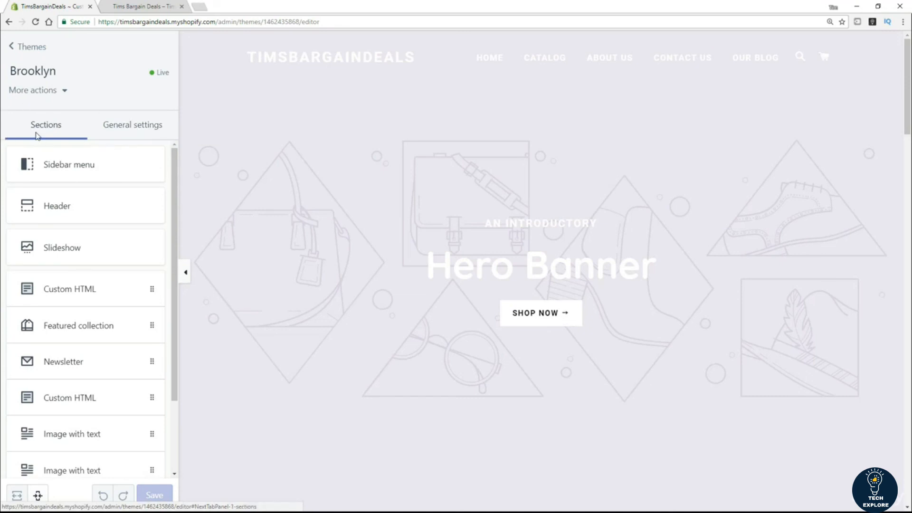
Step: Choose the DogAdorer image as the Header section's logo image and save
{"action": "left_click", "coordinate": [67, 92]}
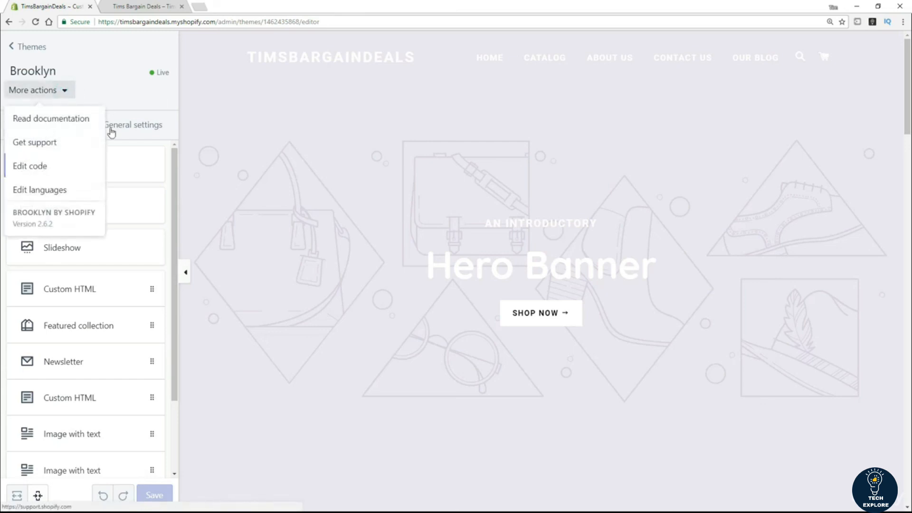
{"action": "left_click", "coordinate": [160, 103]}
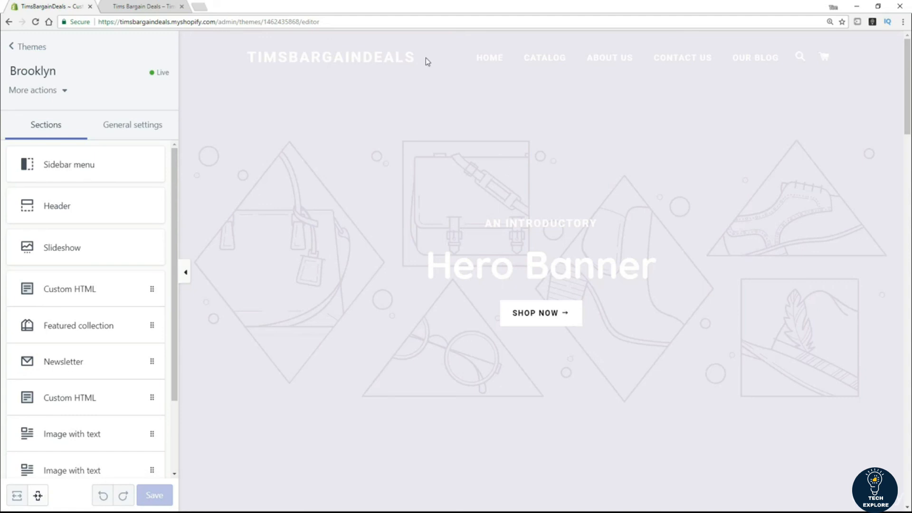
{"action": "left_click", "coordinate": [67, 212]}
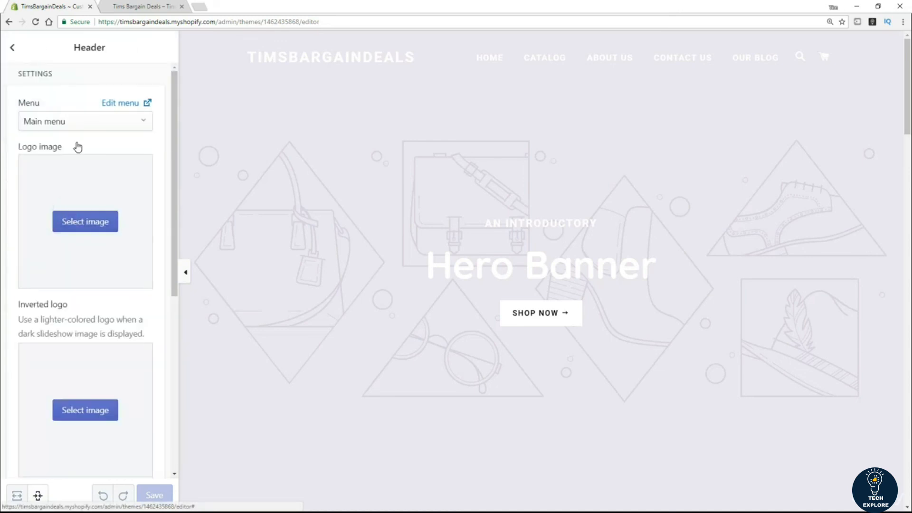
{"action": "left_click", "coordinate": [89, 227]}
{"action": "left_click", "coordinate": [78, 219]}
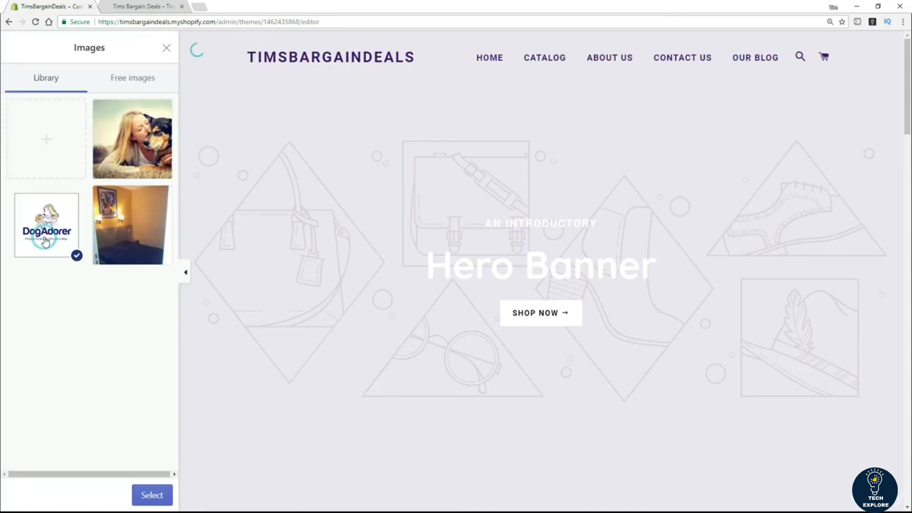
{"action": "left_click", "coordinate": [151, 495]}
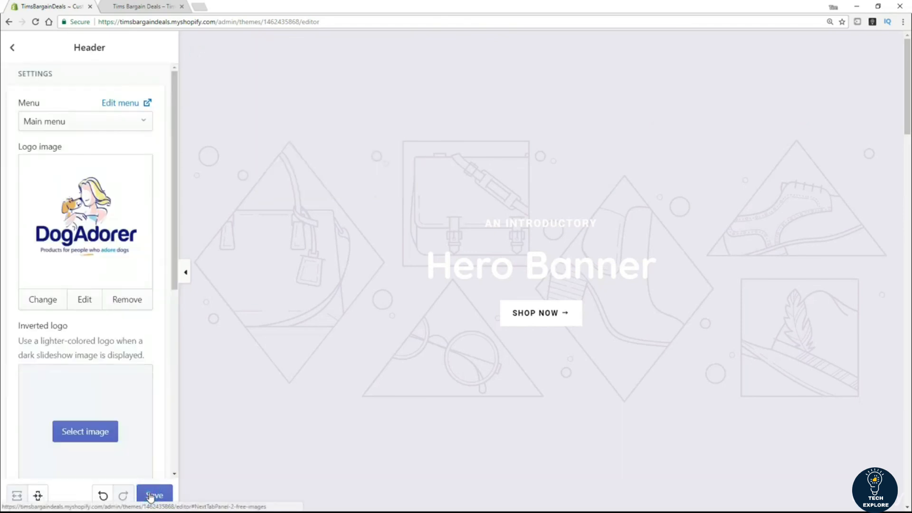
{"action": "left_click", "coordinate": [152, 495]}
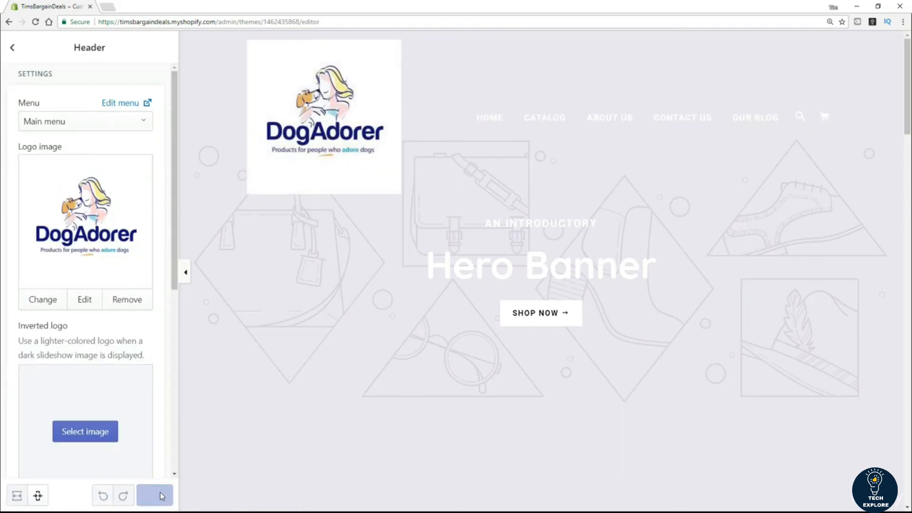
{"action": "left_click", "coordinate": [13, 47]}
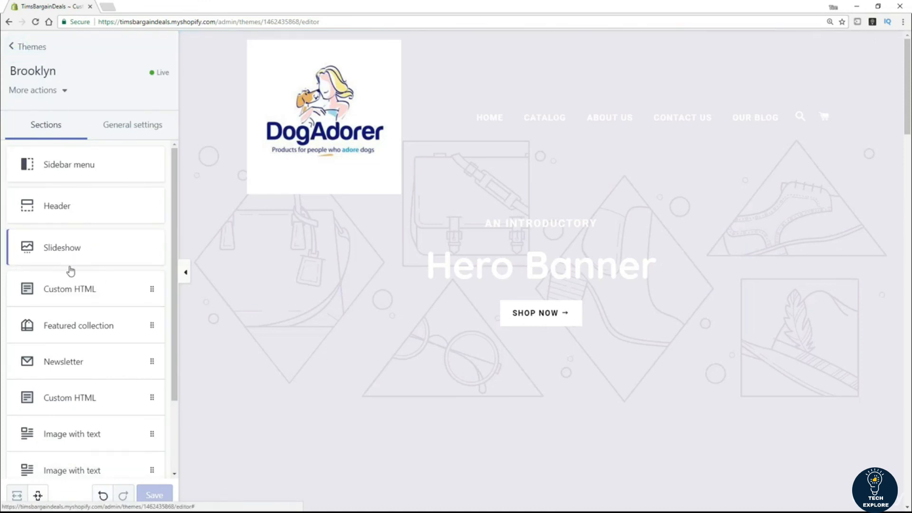
Step: Set the woman-and-dog photo as Brooklyn's slideshow slide image, save, and go back to Themes
{"action": "left_click", "coordinate": [69, 251]}
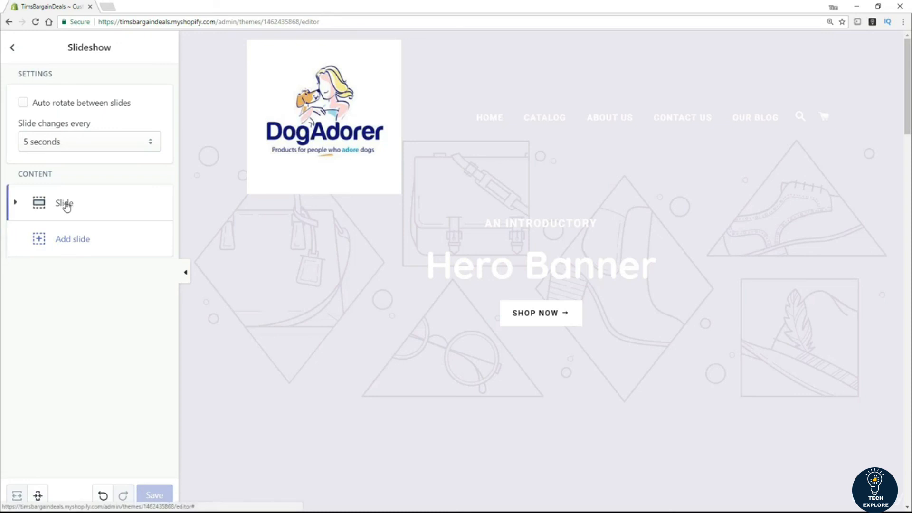
{"action": "left_click", "coordinate": [64, 205]}
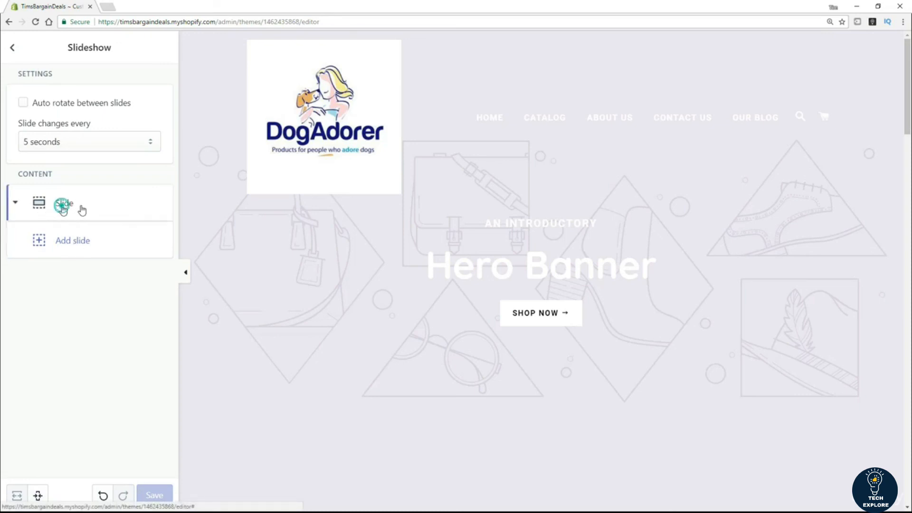
{"action": "left_click", "coordinate": [77, 316]}
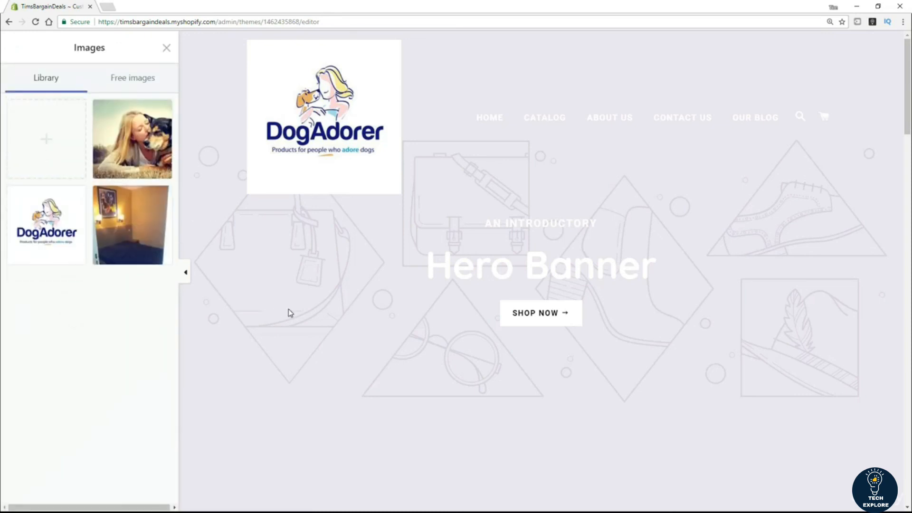
{"action": "left_click", "coordinate": [142, 153]}
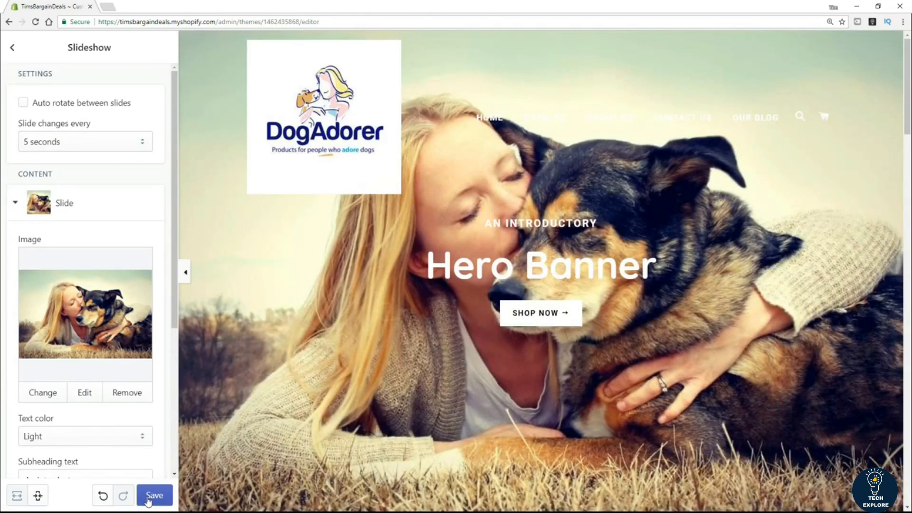
{"action": "left_click", "coordinate": [148, 498]}
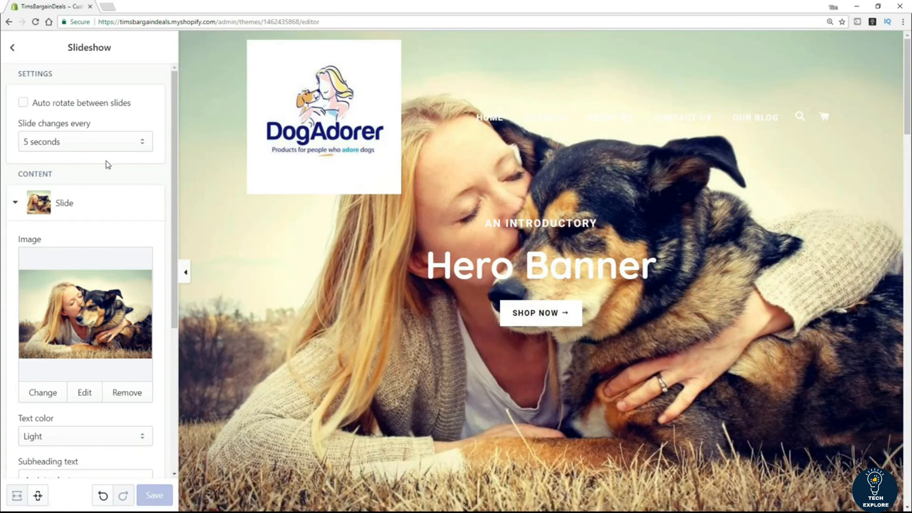
{"action": "left_click", "coordinate": [14, 49]}
{"action": "left_click", "coordinate": [14, 50]}
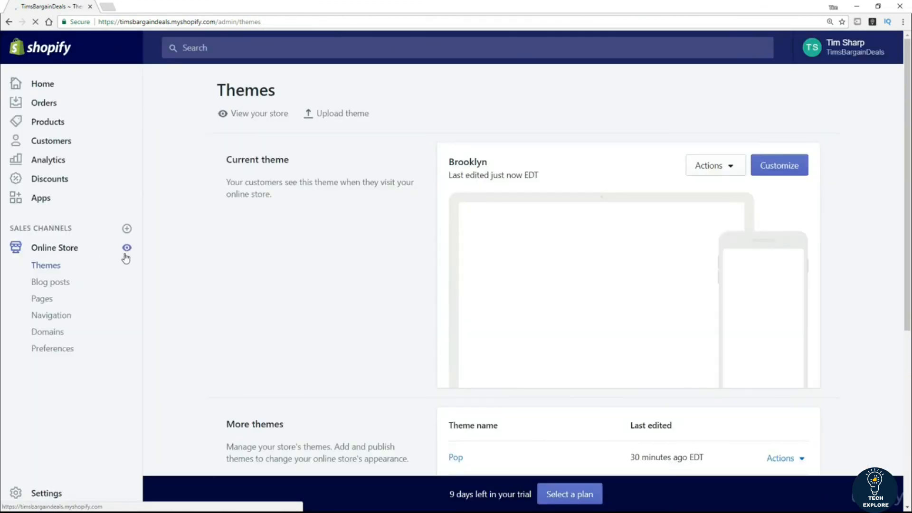
Step: View the live store in a new tab, showing the DogAdorer logo over the dog photo
{"action": "left_click", "coordinate": [127, 248]}
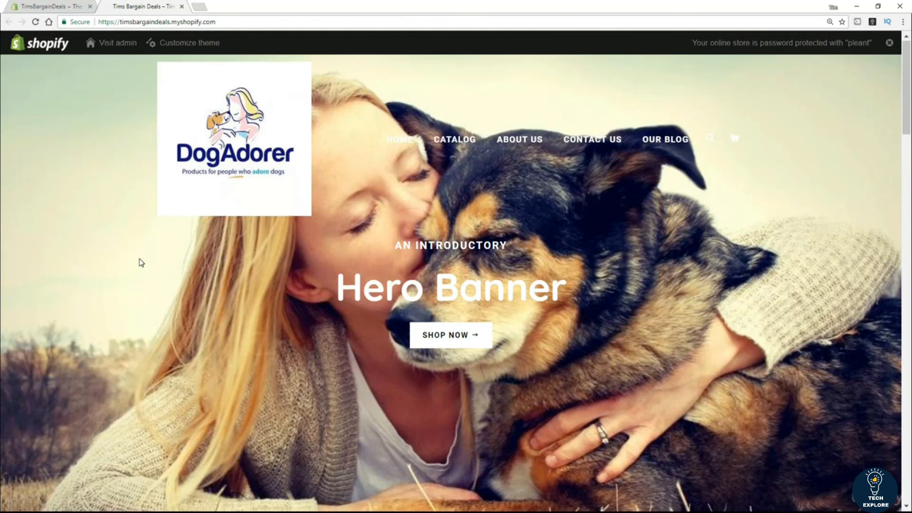
Step: Scroll through the entire storefront homepage, then reopen the Brooklyn theme in Customize
{"action": "scroll", "coordinate": [139, 261], "scroll_direction": "down", "scroll_amount": 4}
{"action": "scroll", "coordinate": [142, 270], "scroll_direction": "down", "scroll_amount": 5}
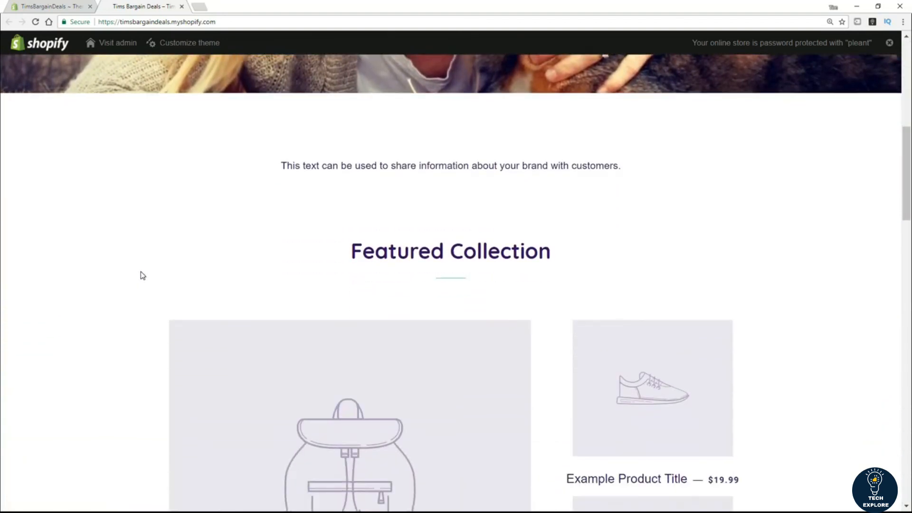
{"action": "scroll", "coordinate": [425, 349], "scroll_direction": "down", "scroll_amount": 1}
{"action": "scroll", "coordinate": [425, 349], "scroll_direction": "down", "scroll_amount": 9}
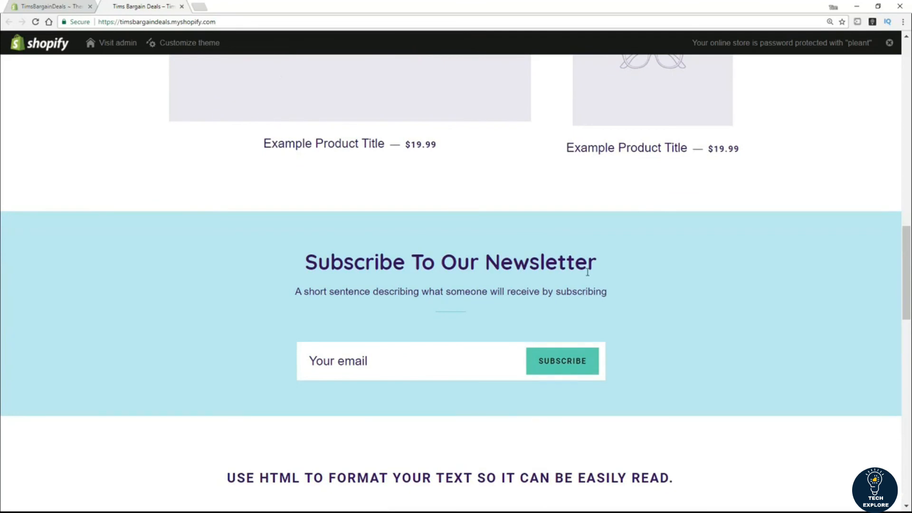
{"action": "scroll", "coordinate": [146, 287], "scroll_direction": "down", "scroll_amount": 5}
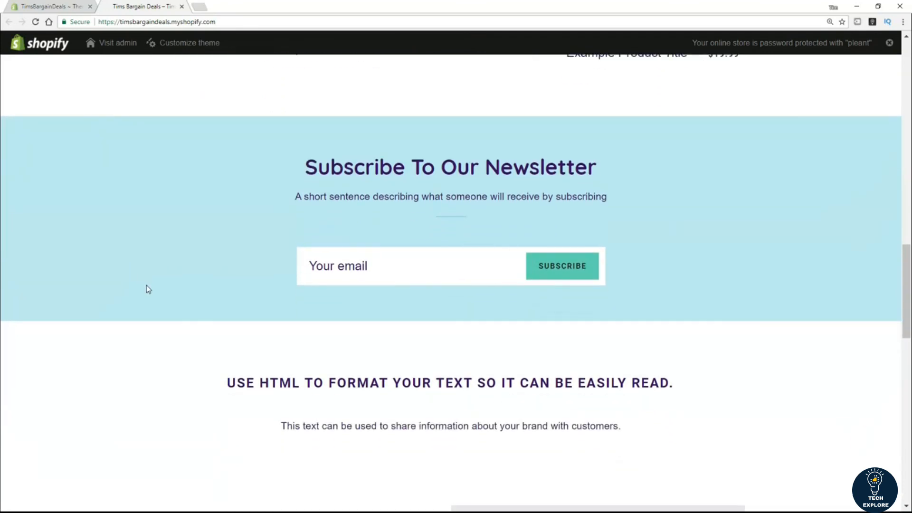
{"action": "scroll", "coordinate": [149, 291], "scroll_direction": "down", "scroll_amount": 13}
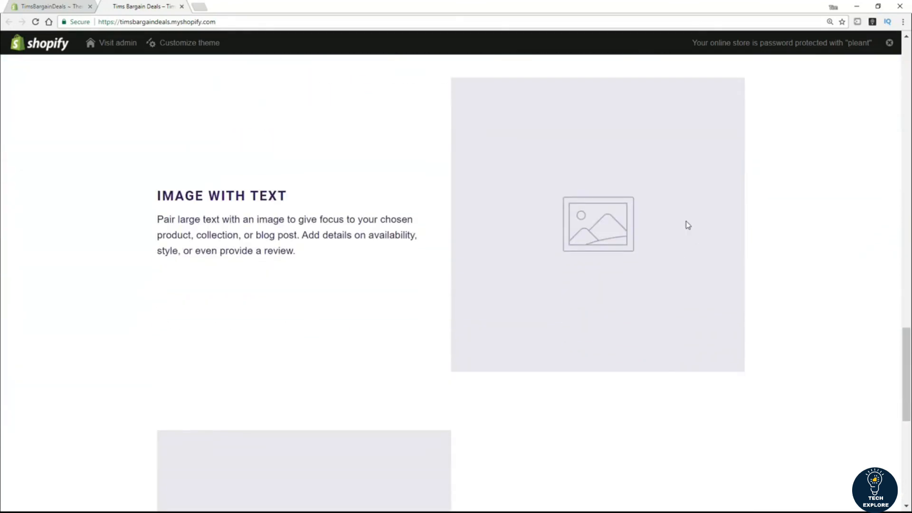
{"action": "scroll", "coordinate": [636, 264], "scroll_direction": "down", "scroll_amount": 2}
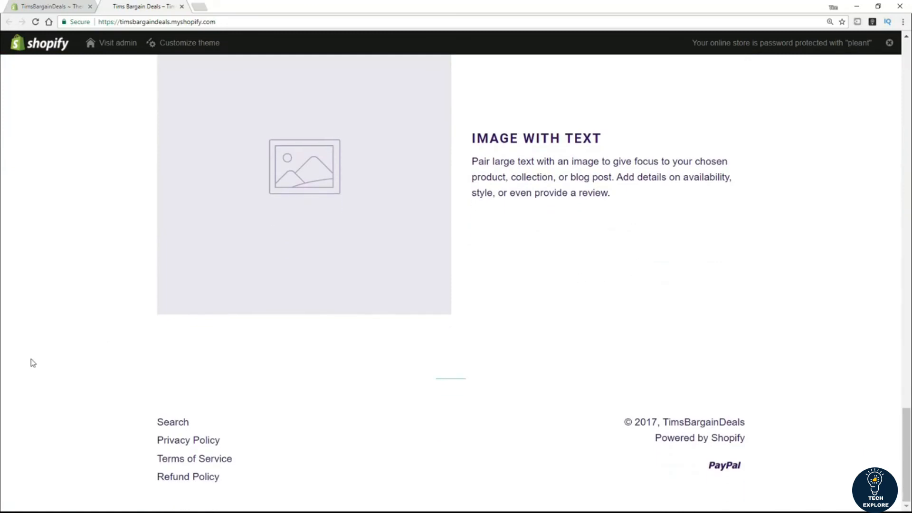
{"action": "left_click", "coordinate": [193, 476]}
{"action": "scroll", "coordinate": [2, 88], "scroll_direction": "up", "scroll_amount": 20}
{"action": "scroll", "coordinate": [2, 88], "scroll_direction": "up", "scroll_amount": 8}
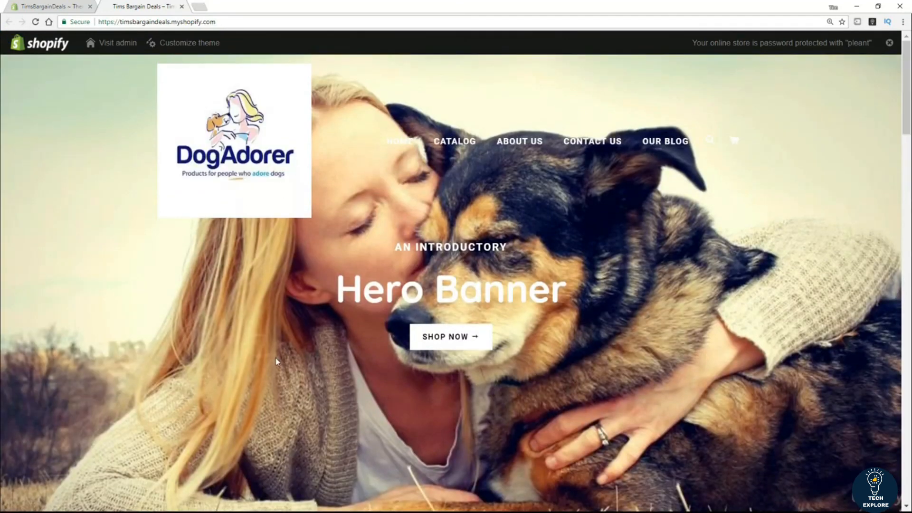
{"action": "left_click", "coordinate": [38, 8]}
{"action": "left_click", "coordinate": [803, 168]}
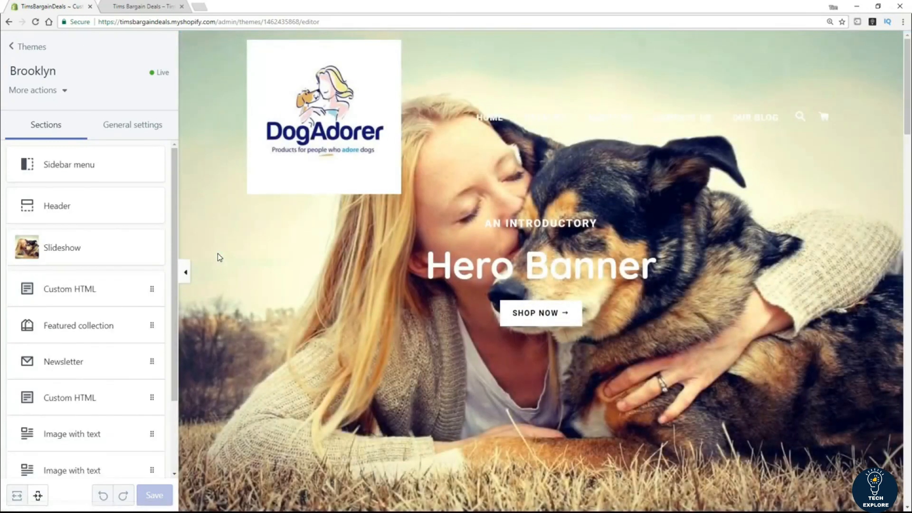
Step: Replace the slideshow slide's subheading with 'Welcome to DogAdorer'
{"action": "left_click", "coordinate": [53, 255]}
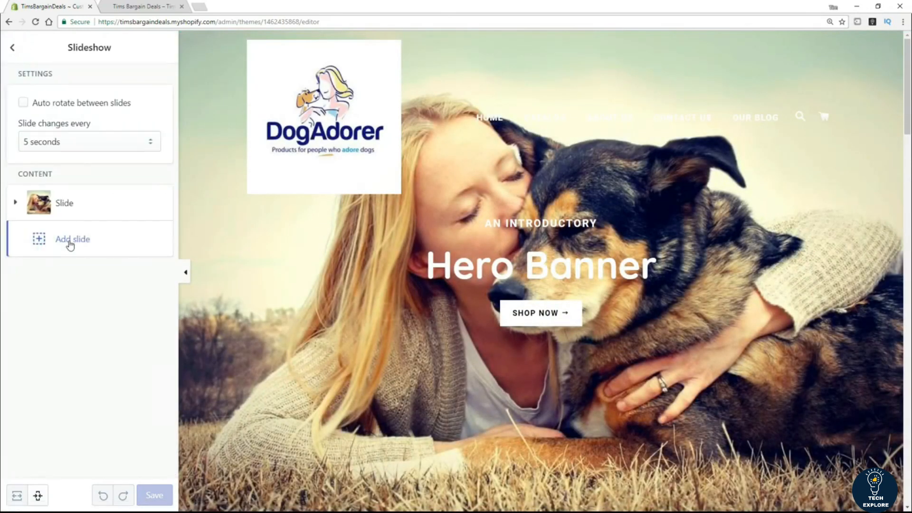
{"action": "left_click", "coordinate": [65, 205]}
{"action": "scroll", "coordinate": [98, 259], "scroll_direction": "down", "scroll_amount": 5}
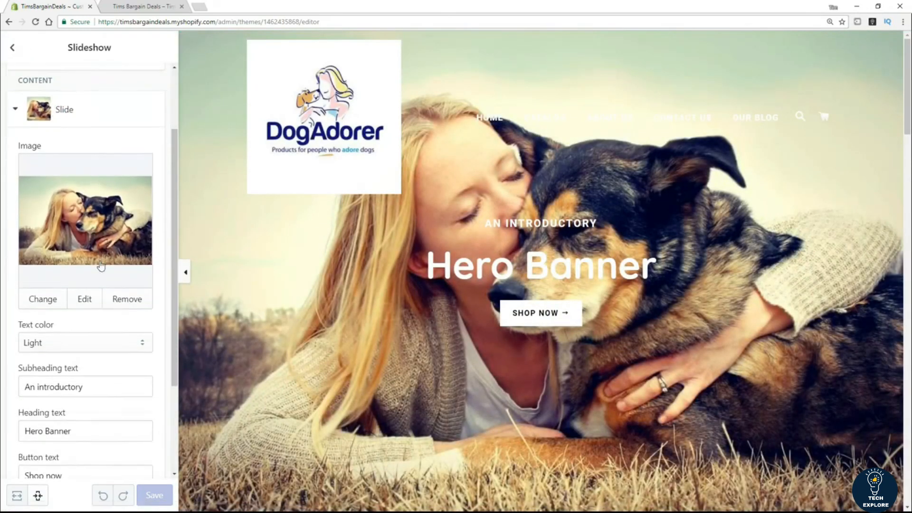
{"action": "left_click", "coordinate": [121, 251]}
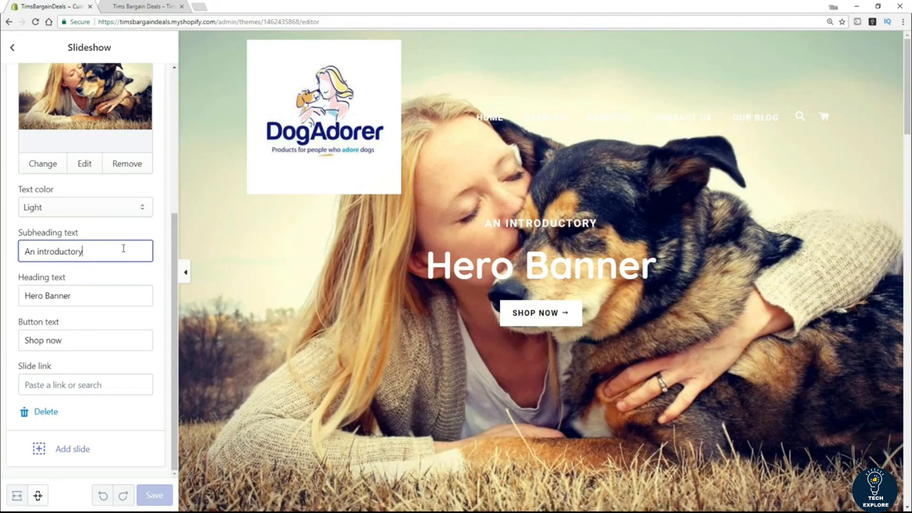
{"action": "key", "text": "BackSpace"}
{"action": "key", "text": "BackSpace"}
{"action": "key", "text": "BackSpace"}
{"action": "key", "text": "BackSpace"}
{"action": "key", "text": "BackSpace"}
{"action": "key", "text": "BackSpace"}
{"action": "key", "text": "BackSpace"}
{"action": "key", "text": "BackSpace"}
{"action": "key", "text": "BackSpace"}
{"action": "key", "text": "BackSpace"}
{"action": "key", "text": "BackSpace"}
{"action": "key", "text": "BackSpace"}
{"action": "key", "text": "BackSpace"}
{"action": "key", "text": "BackSpace"}
{"action": "key", "text": "BackSpace"}
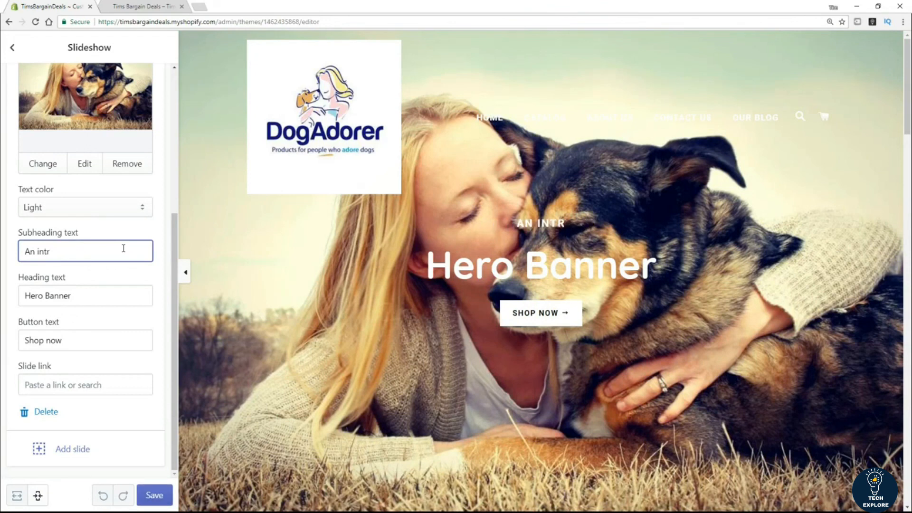
{"action": "type", "text": "W"}
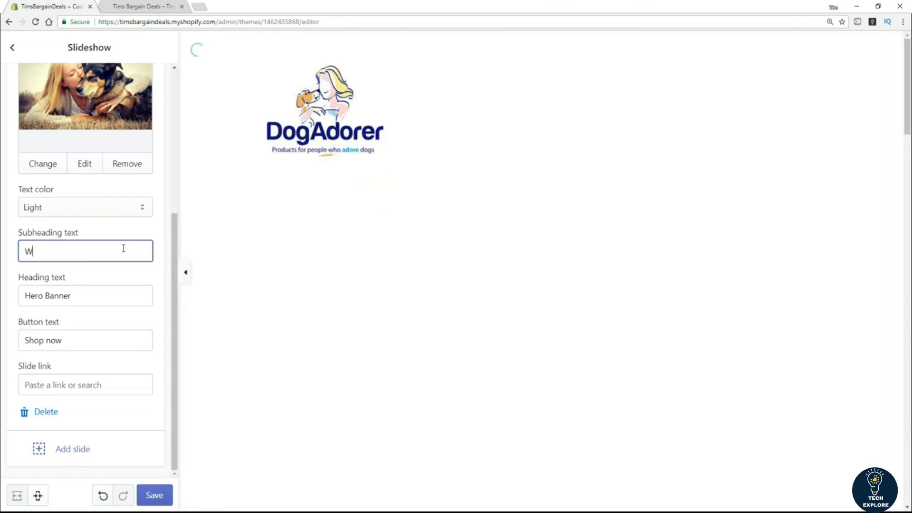
{"action": "type", "text": "elc"}
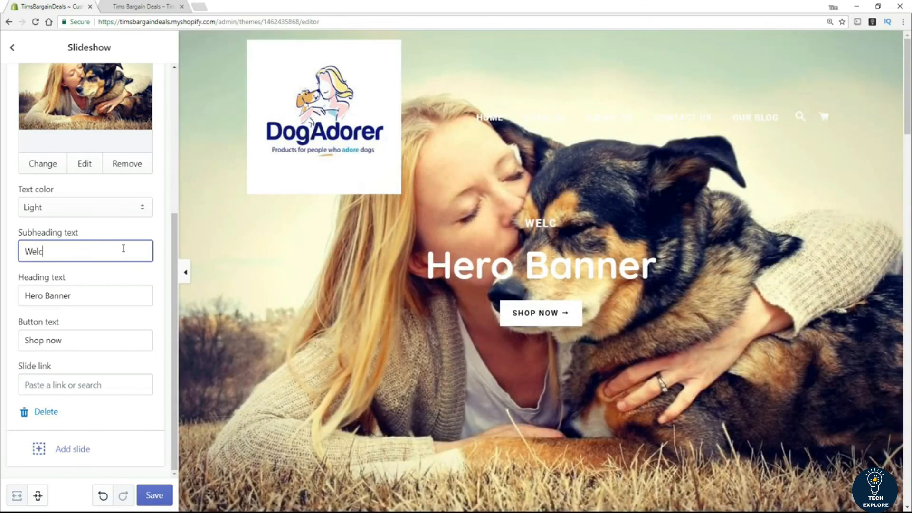
{"action": "type", "text": "ome to Dog"}
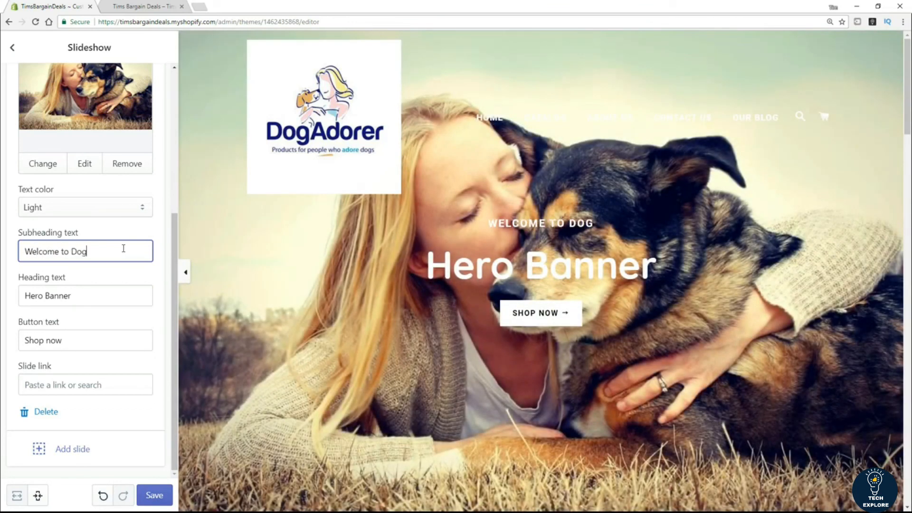
{"action": "type", "text": "Adorer"}
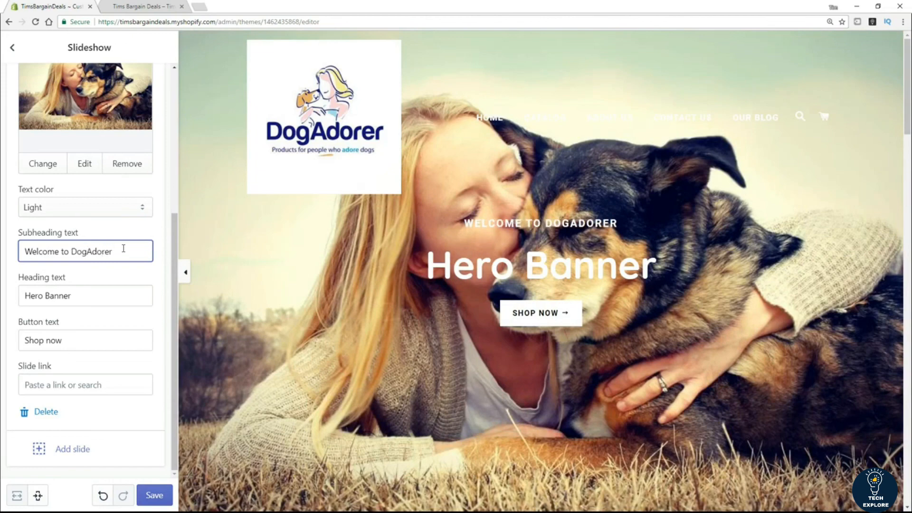
Step: Set the slide heading to 'The Store for People who Adore Dogs'
{"action": "key", "text": "Tab"}
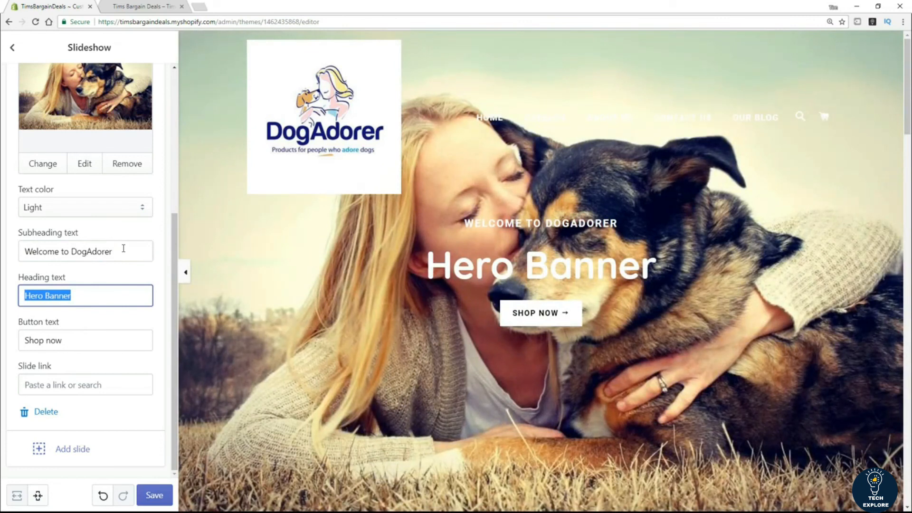
{"action": "type", "text": "The sto"}
{"action": "key", "text": "BackSpace"}
{"action": "key", "text": "BackSpace"}
{"action": "key", "text": "BackSpace"}
{"action": "type", "text": "Store"}
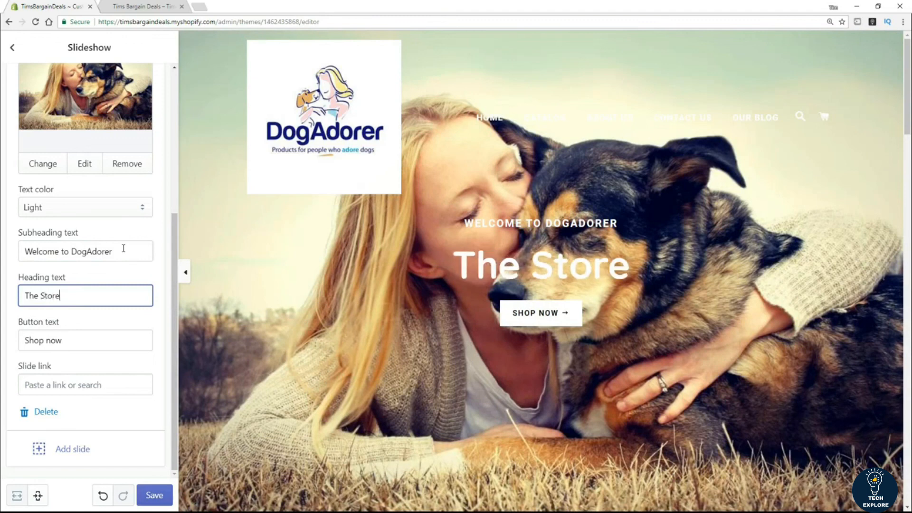
{"action": "type", "text": " for People"}
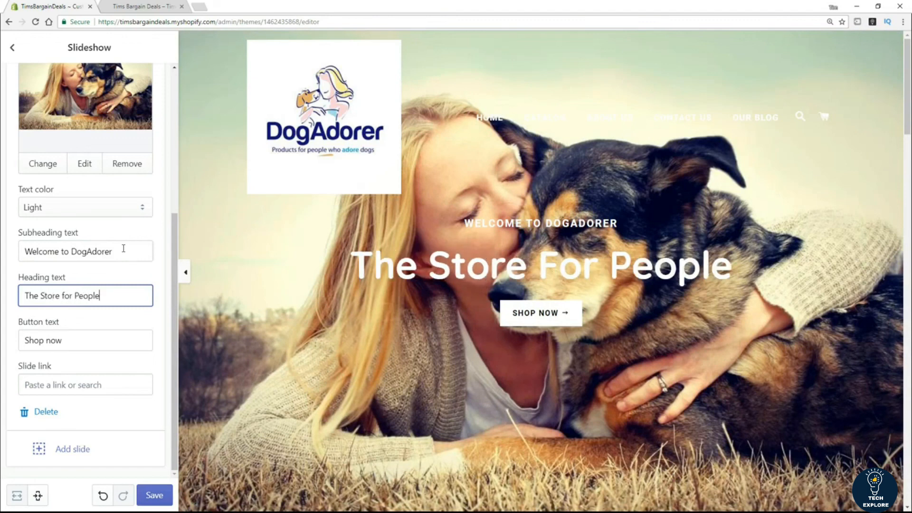
{"action": "type", "text": " who A"}
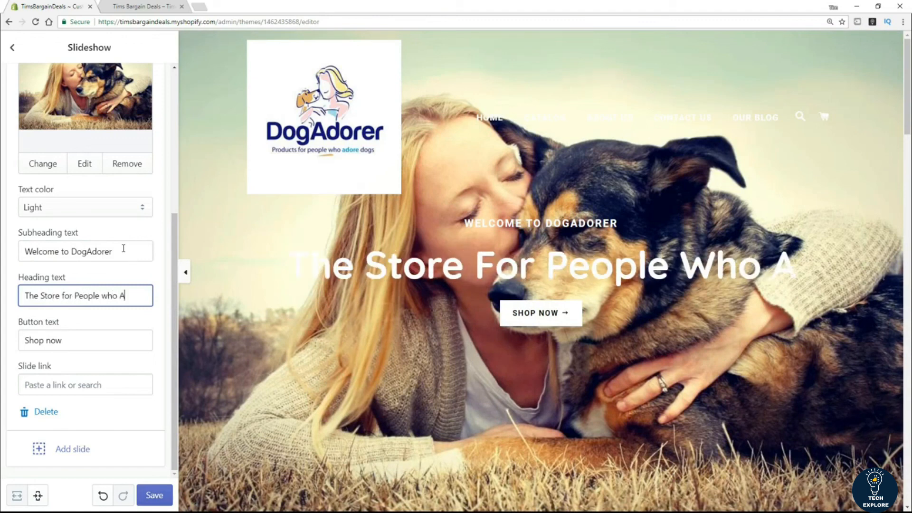
{"action": "type", "text": "dore"}
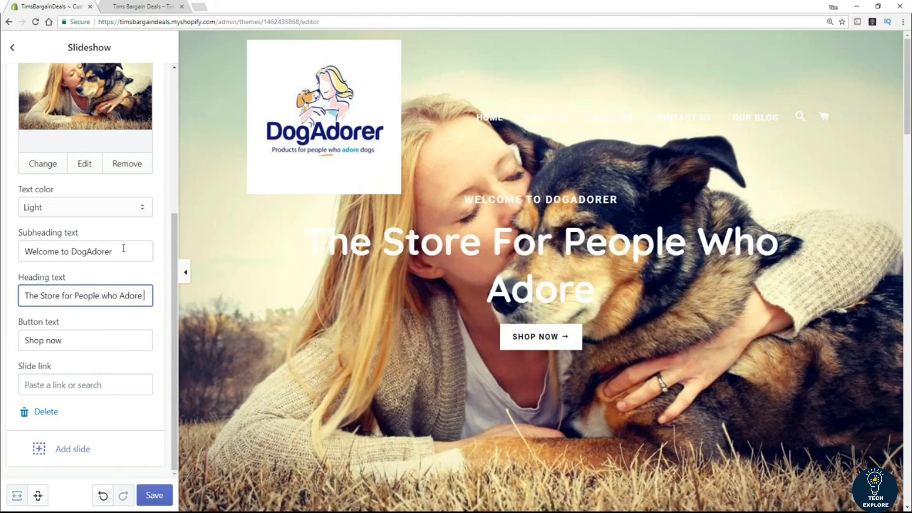
{"action": "type", "text": " Dogs"}
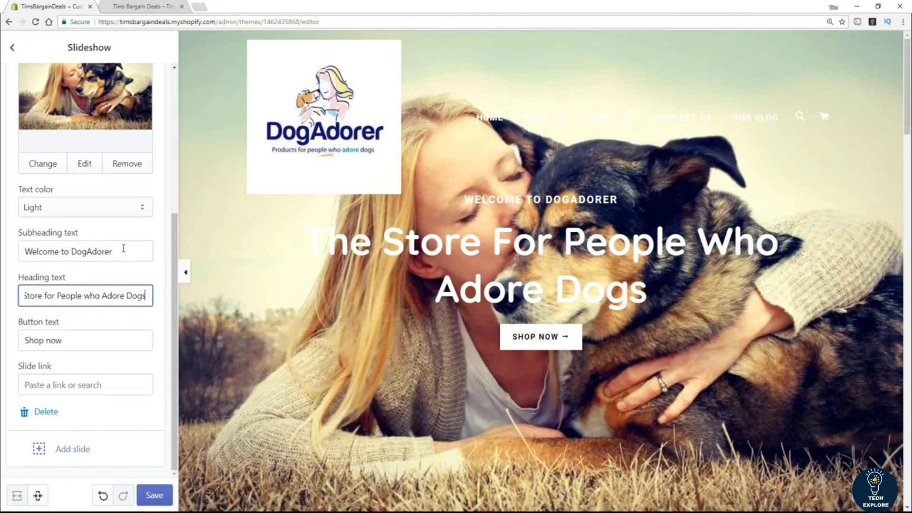
{"action": "key", "text": "Tab"}
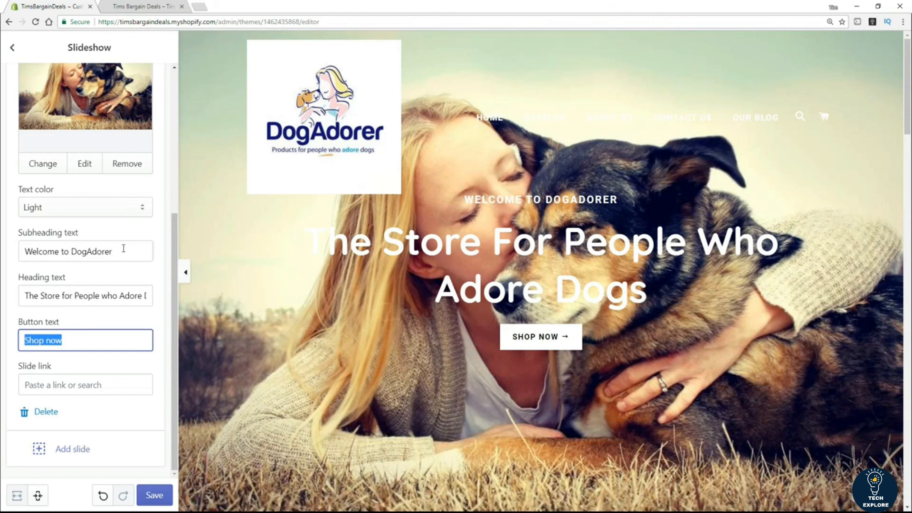
Step: Save the Brooklyn slideshow with its new heading, leaving the slide link empty
{"action": "left_click", "coordinate": [83, 386]}
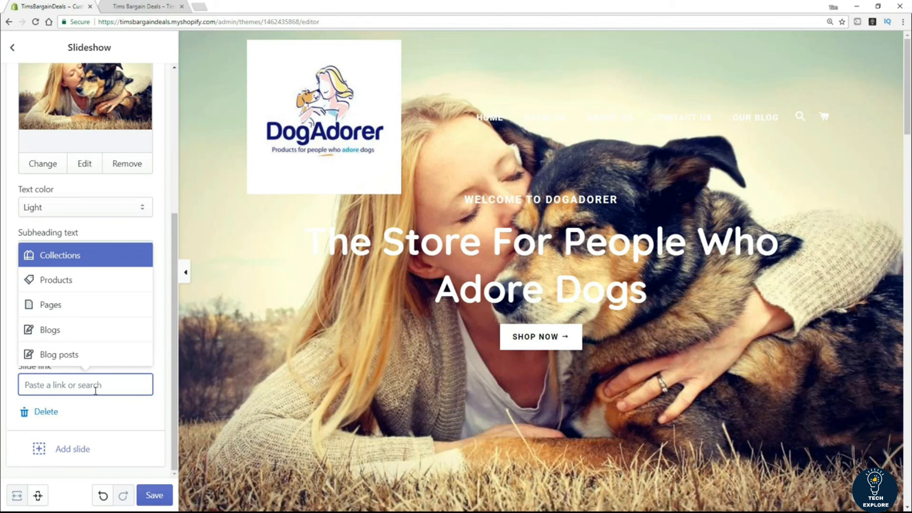
{"action": "left_click", "coordinate": [174, 300]}
{"action": "left_click", "coordinate": [165, 495]}
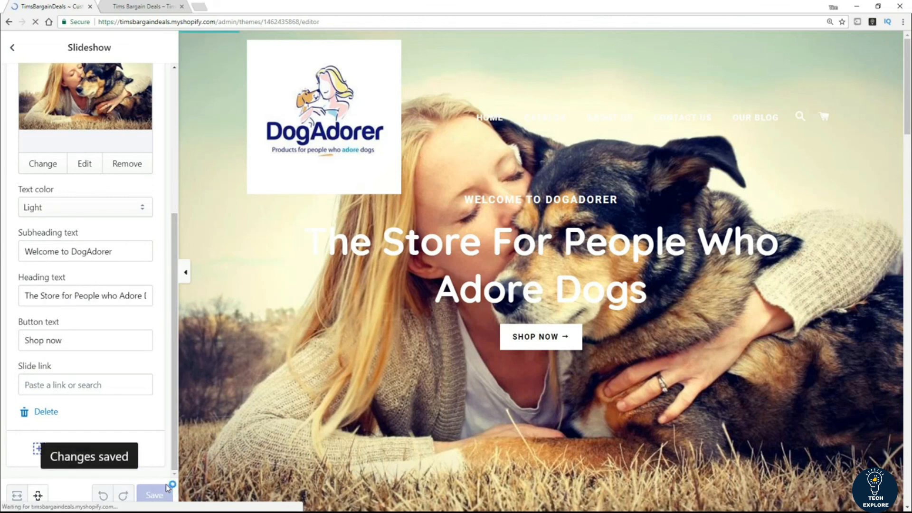
{"action": "left_click", "coordinate": [136, 8]}
Step: Reload the live storefront to check 'The Store For People Who Adore Dogs', then close it
{"action": "left_click", "coordinate": [36, 22]}
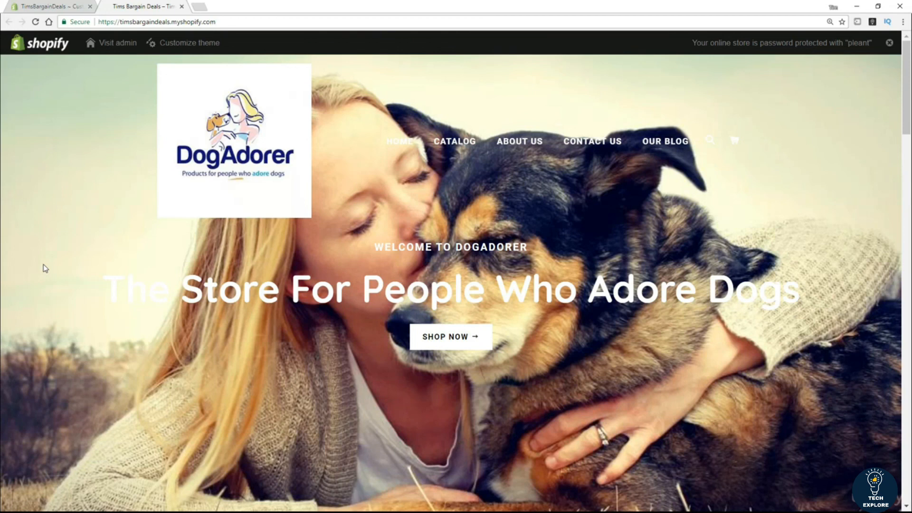
{"action": "key", "text": "ctrl+w"}
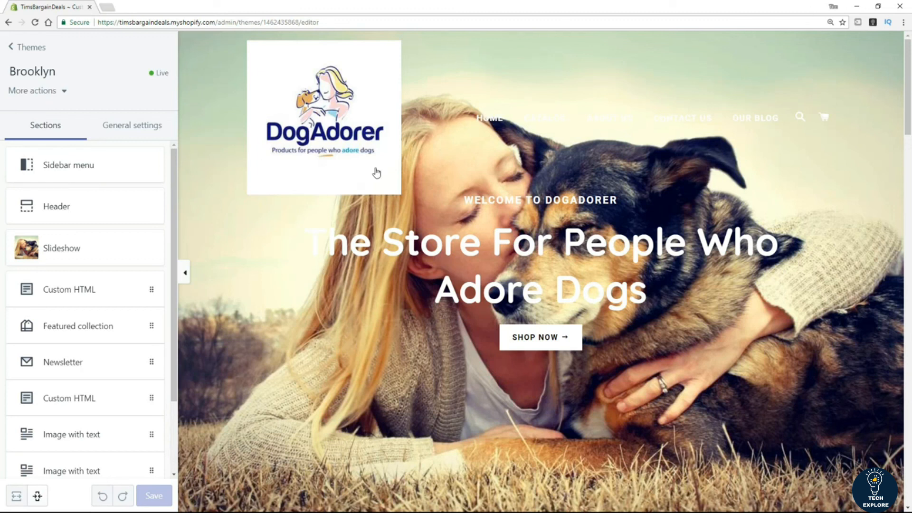
Step: Preview the DogAdorer homepage at phone size and scroll through the mobile layout
{"action": "left_click", "coordinate": [38, 496]}
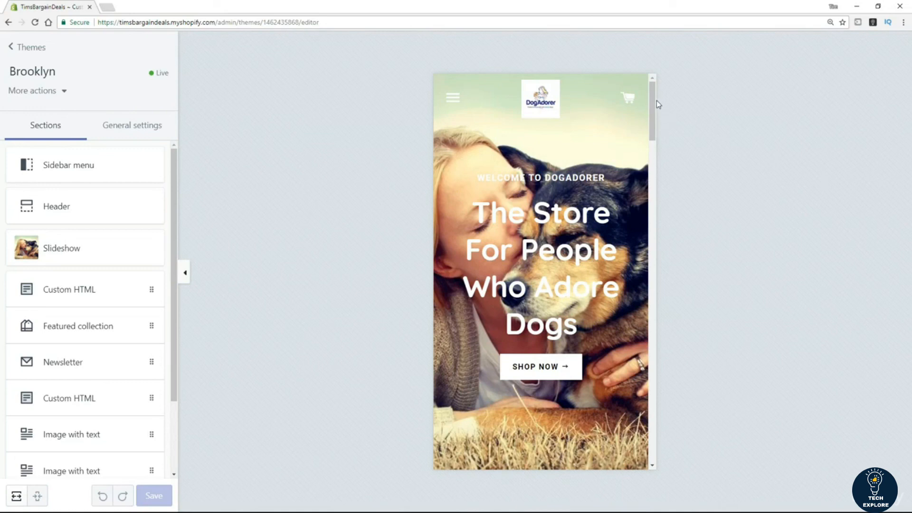
{"action": "left_click_drag", "start_coordinate": [652, 109], "coordinate": [619, 93]}
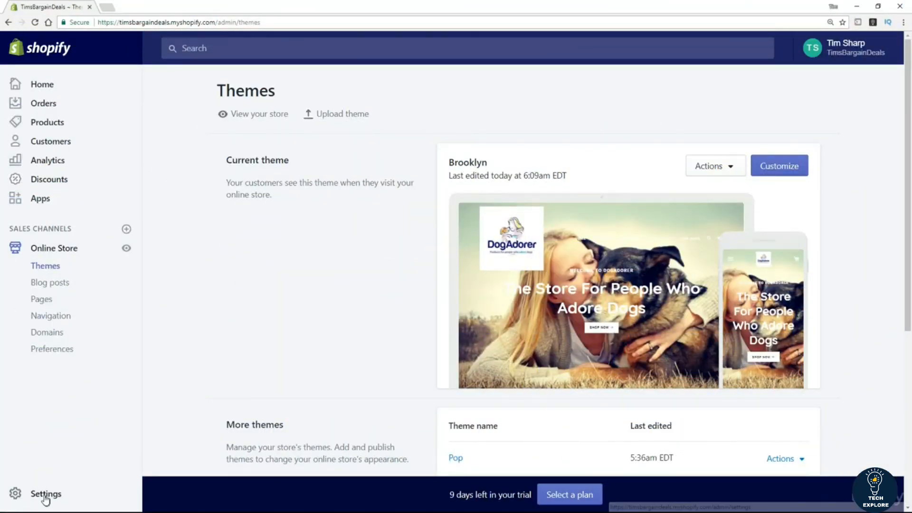
{"action": "left_click", "coordinate": [45, 496]}
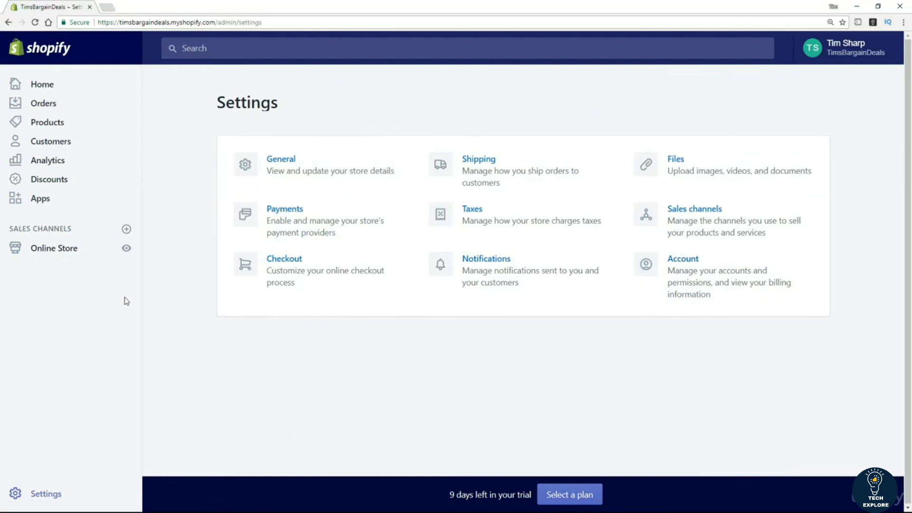
{"action": "left_click", "coordinate": [54, 248]}
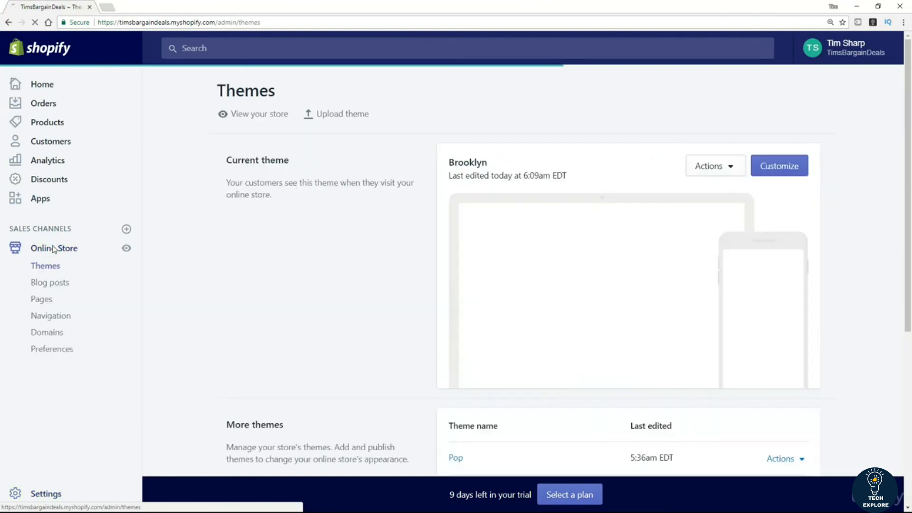